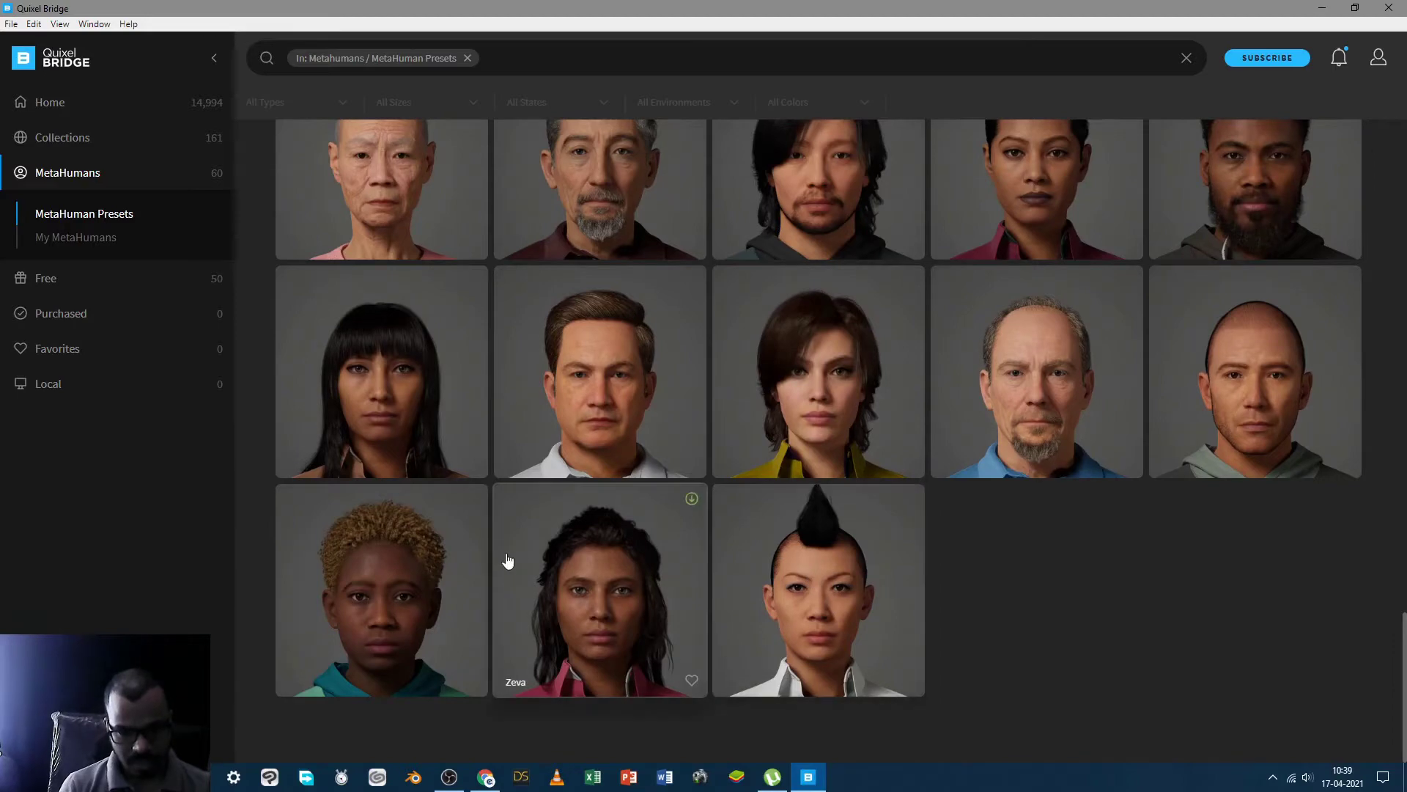
Display the saved characters in the My MetaHumans collection and reload the collection
scroll(496, 553, "up", 5)
left_click(63, 240)
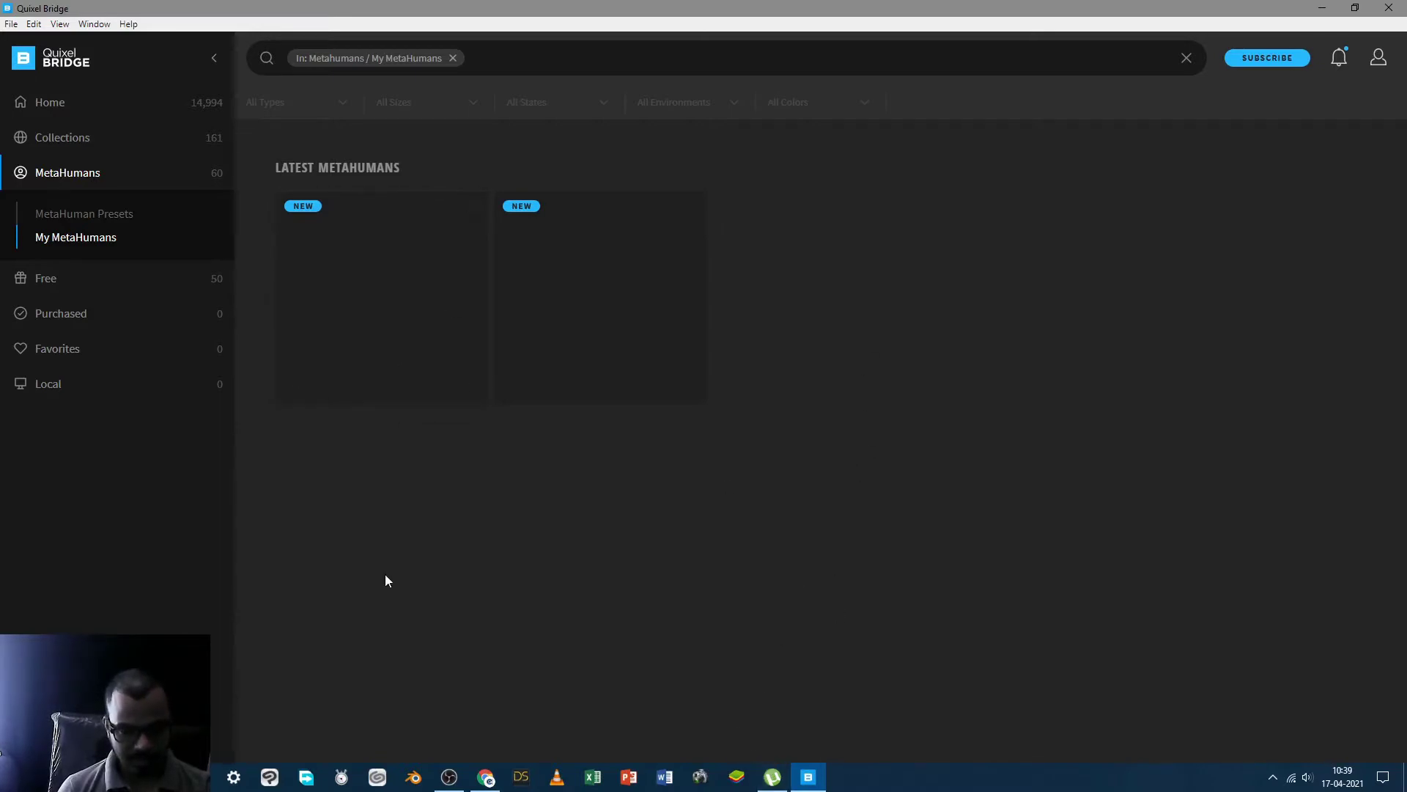
left_click(449, 777)
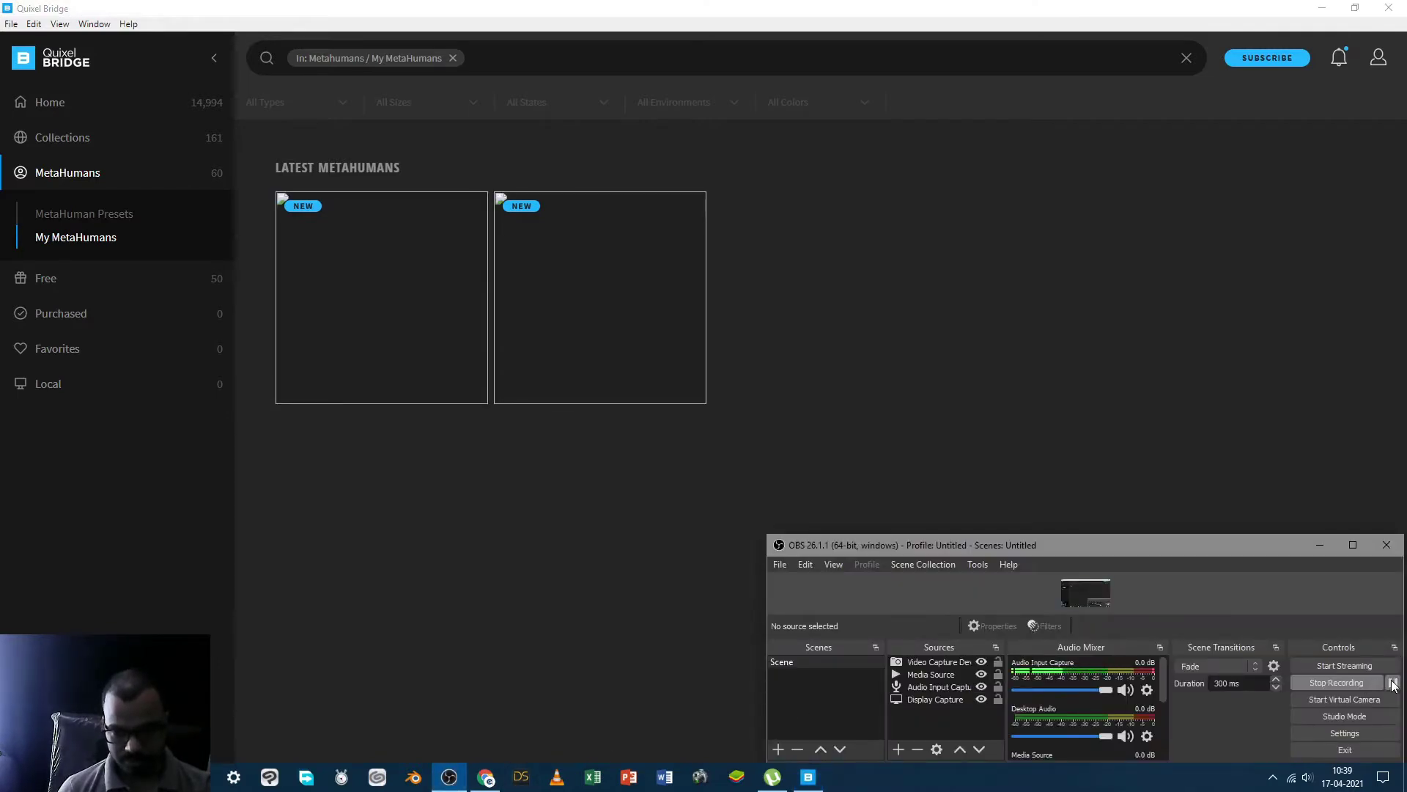
left_click(506, 498)
left_click(97, 219)
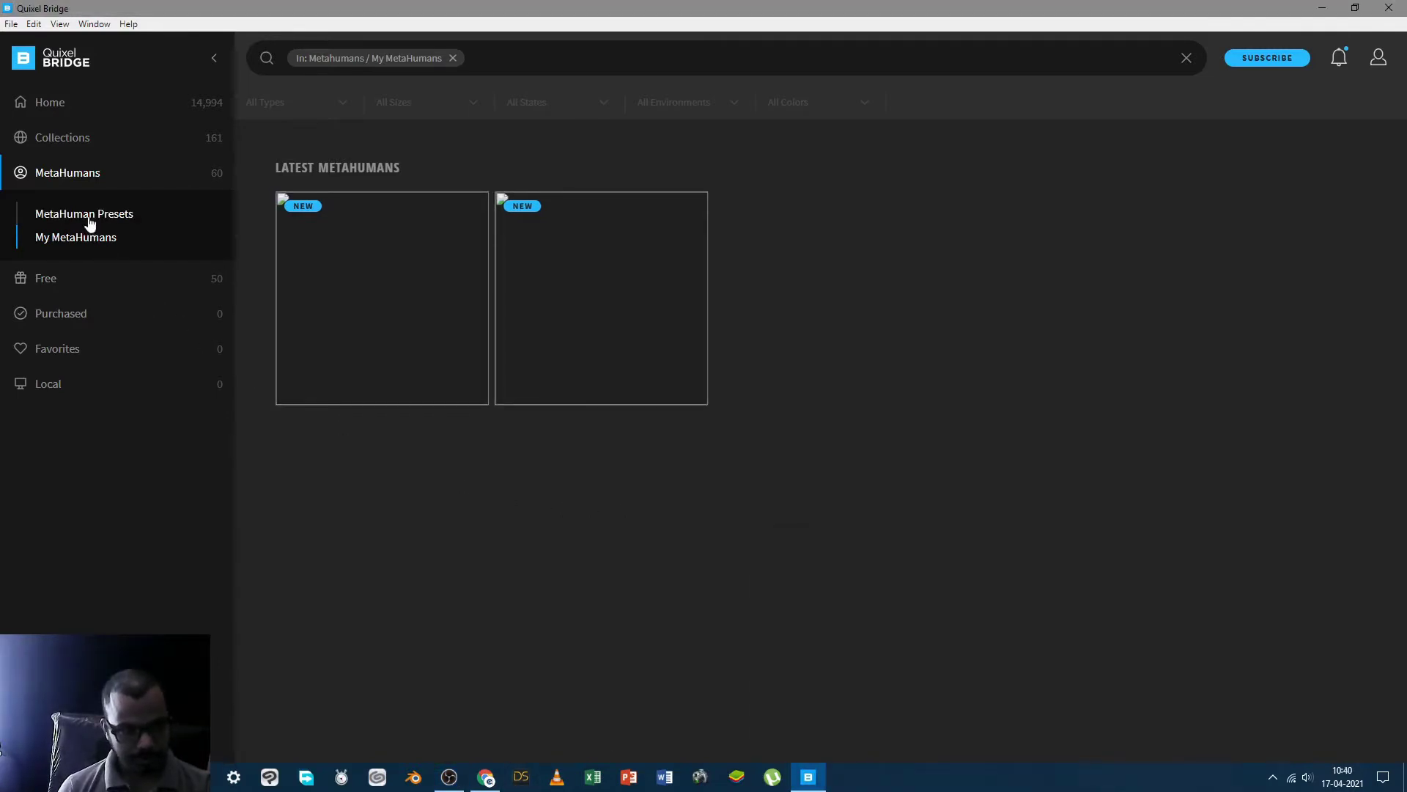
left_click(97, 235)
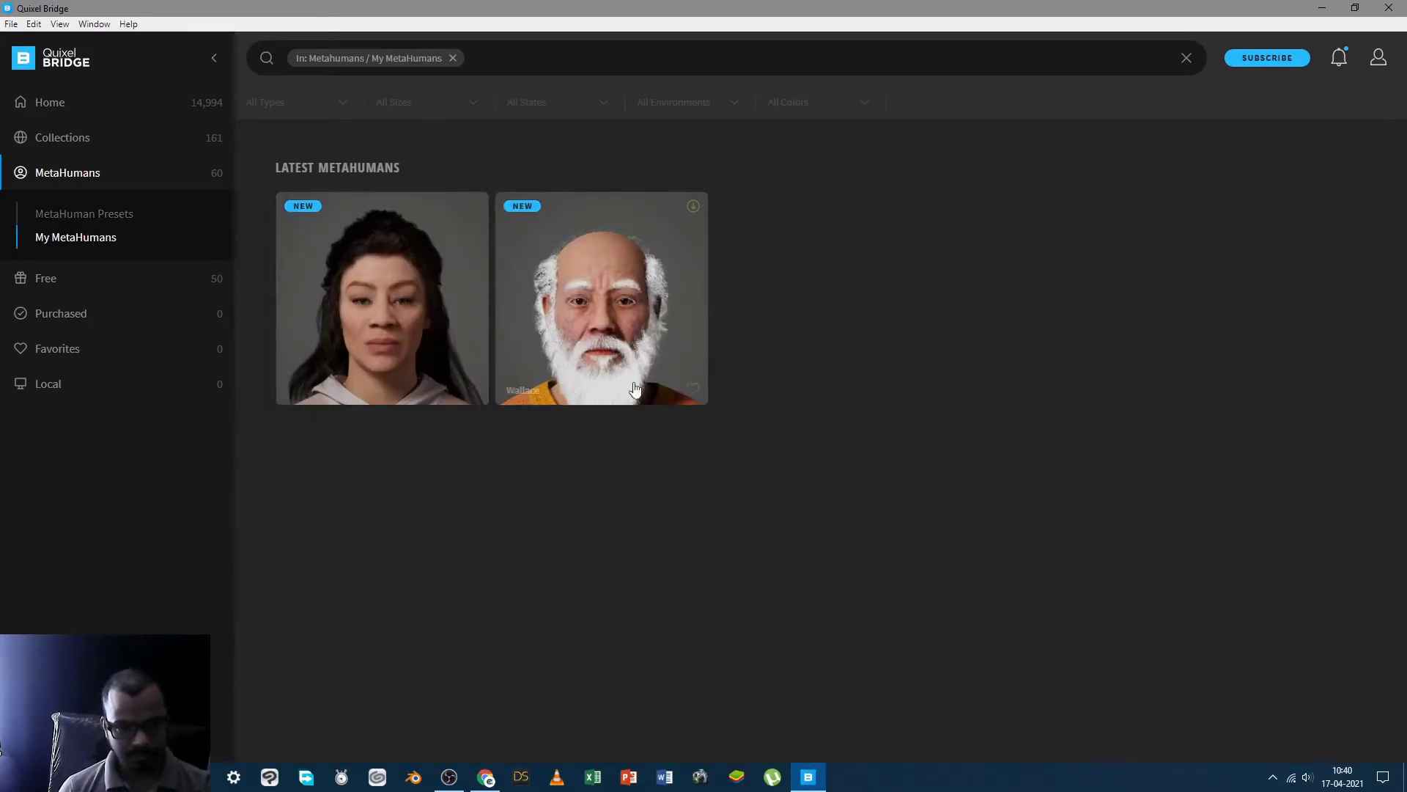
Launch MetaHuman Creator from the saved Wallace character and open Wallace for editing
left_click(595, 316)
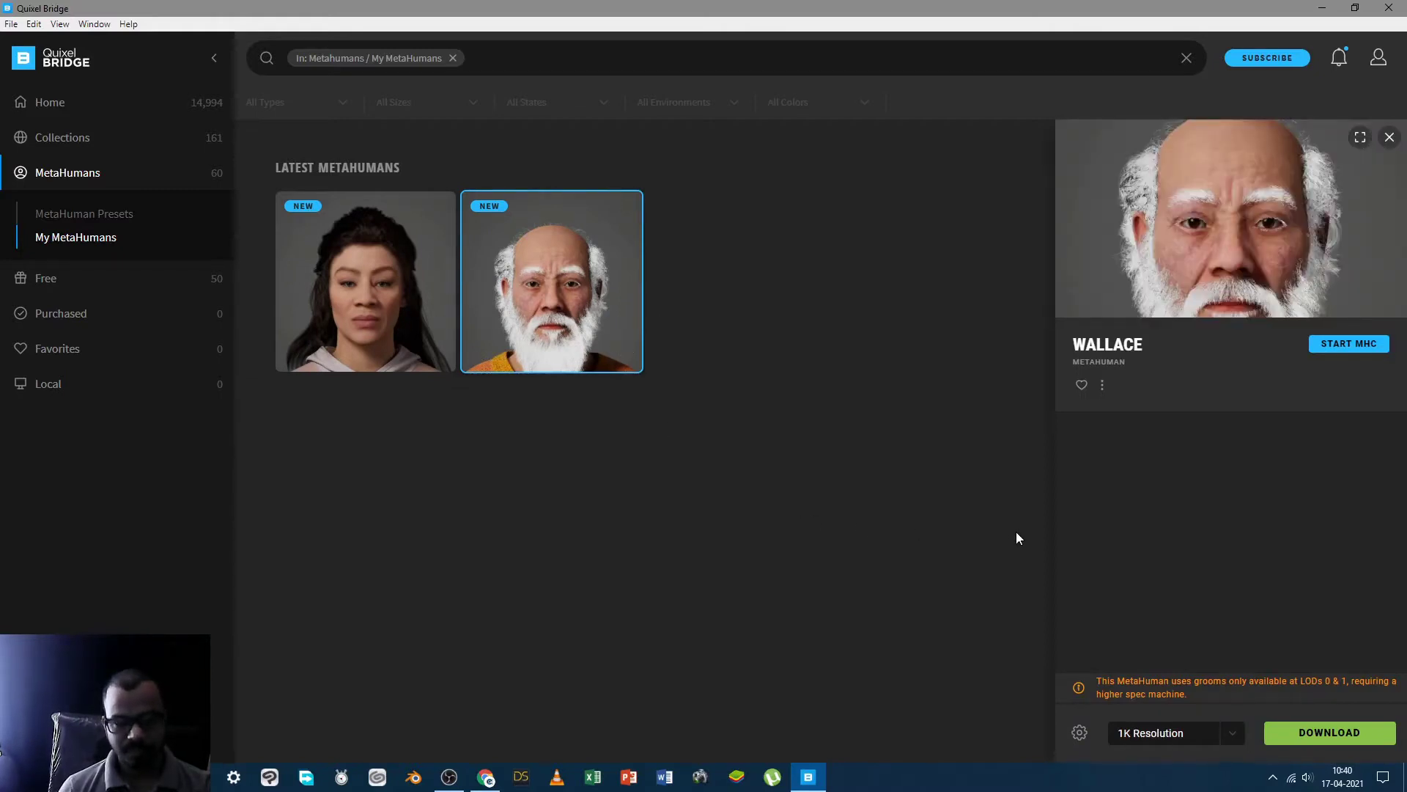
left_click(1351, 350)
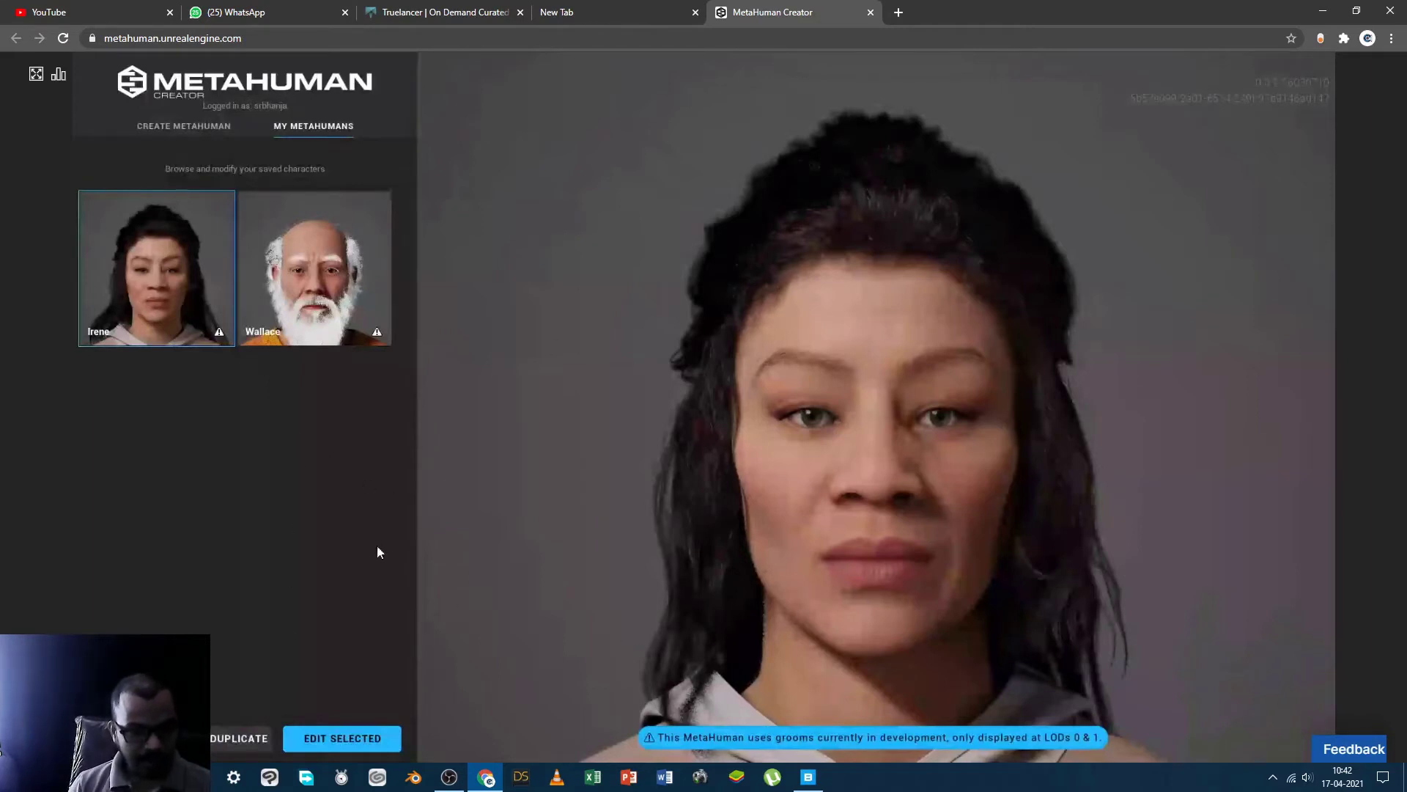
left_click(318, 250)
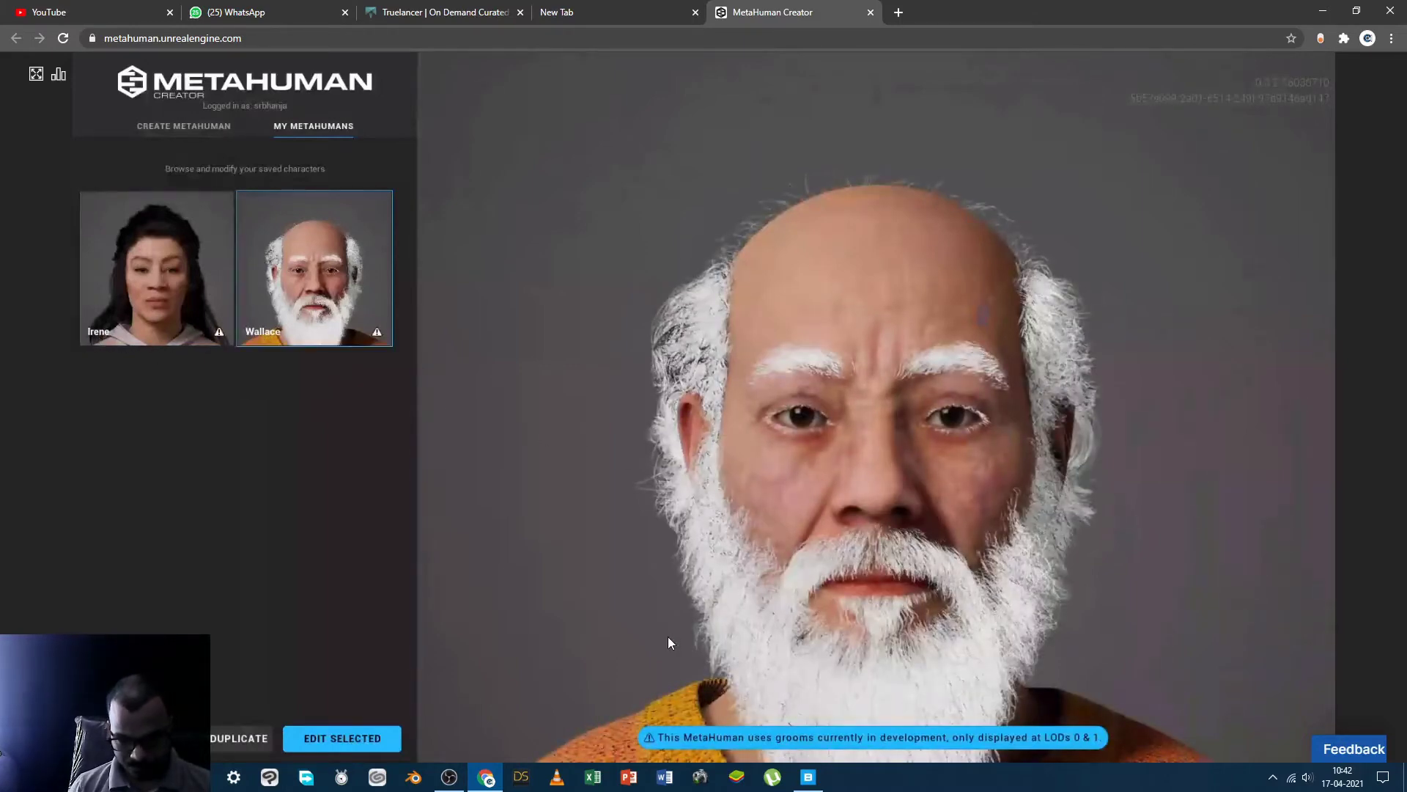
left_click(346, 743)
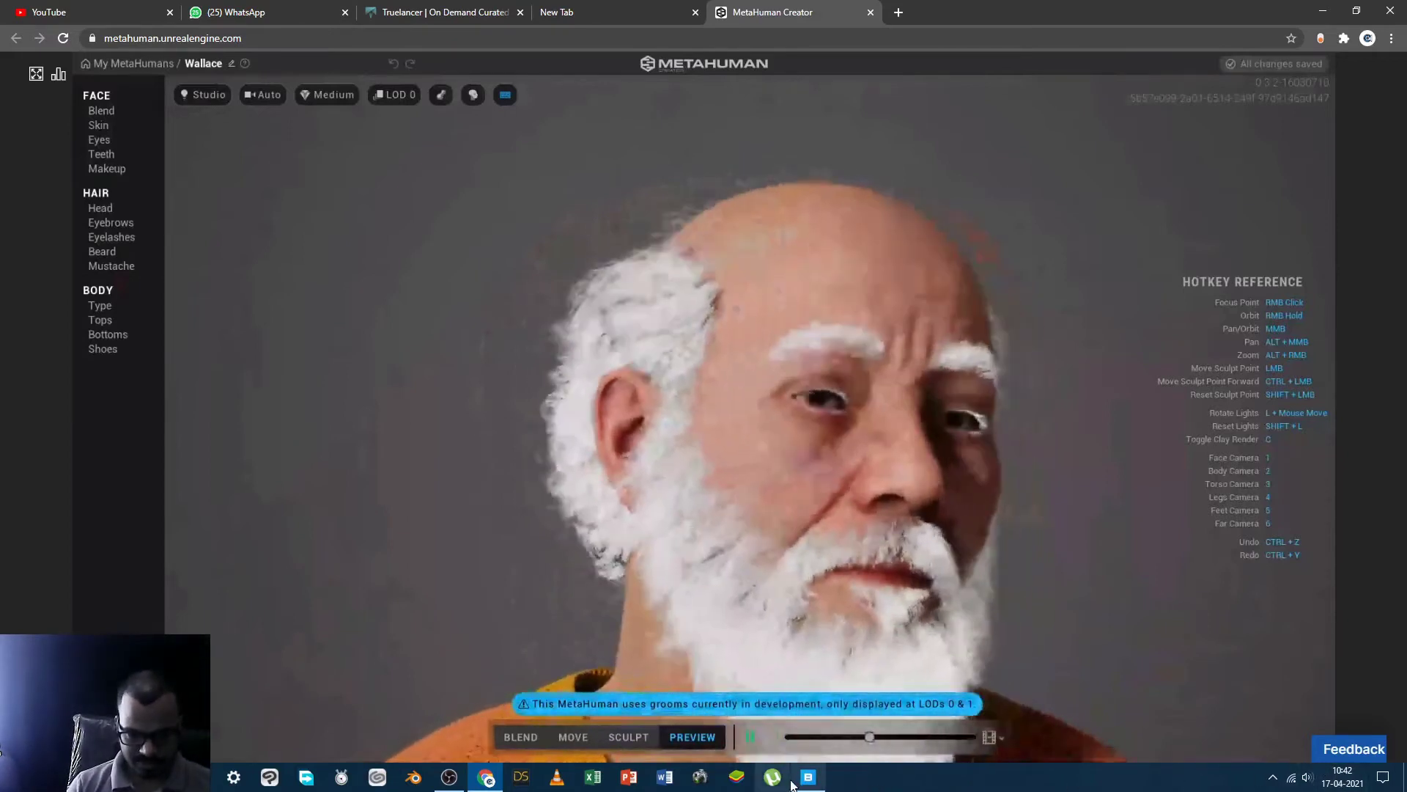
left_click(448, 776)
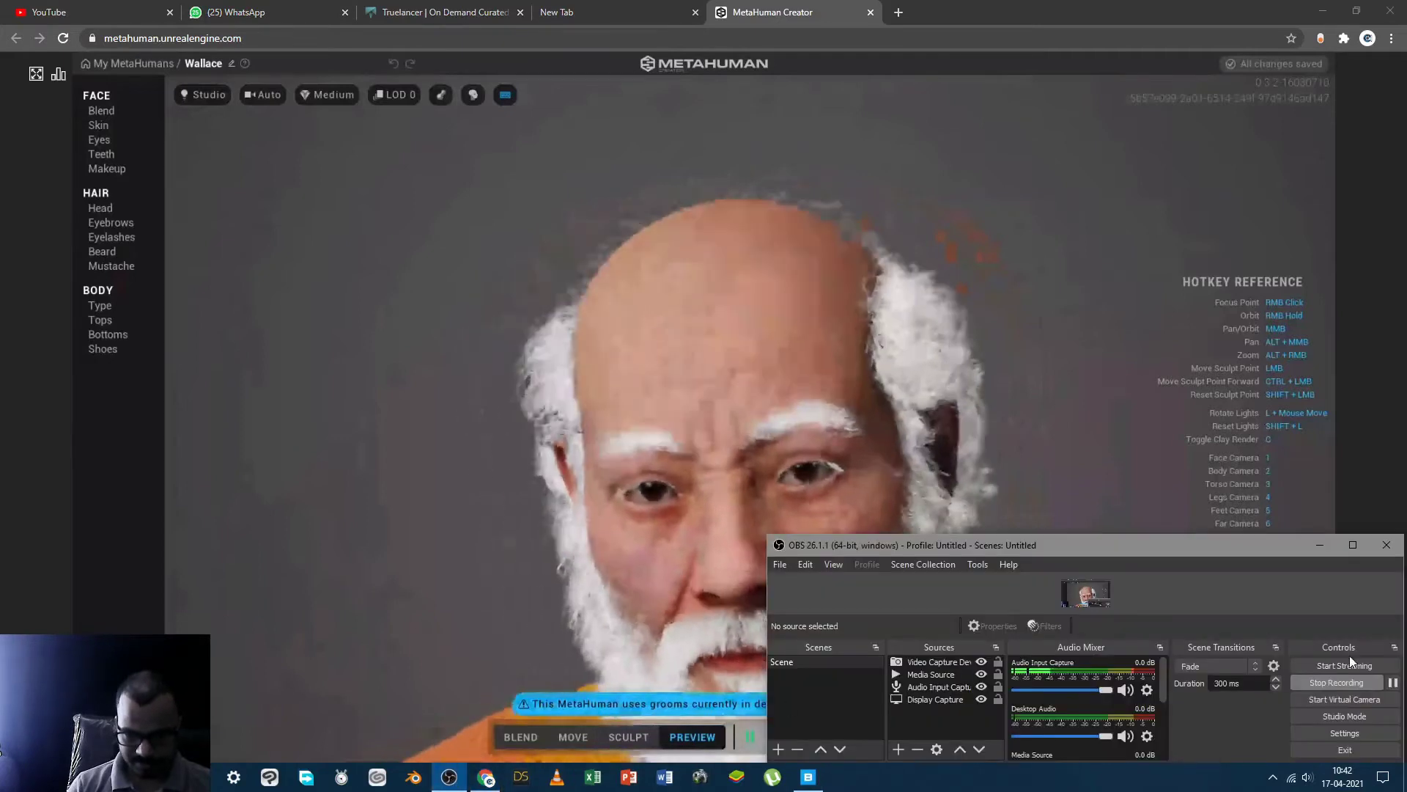
left_click(1337, 682)
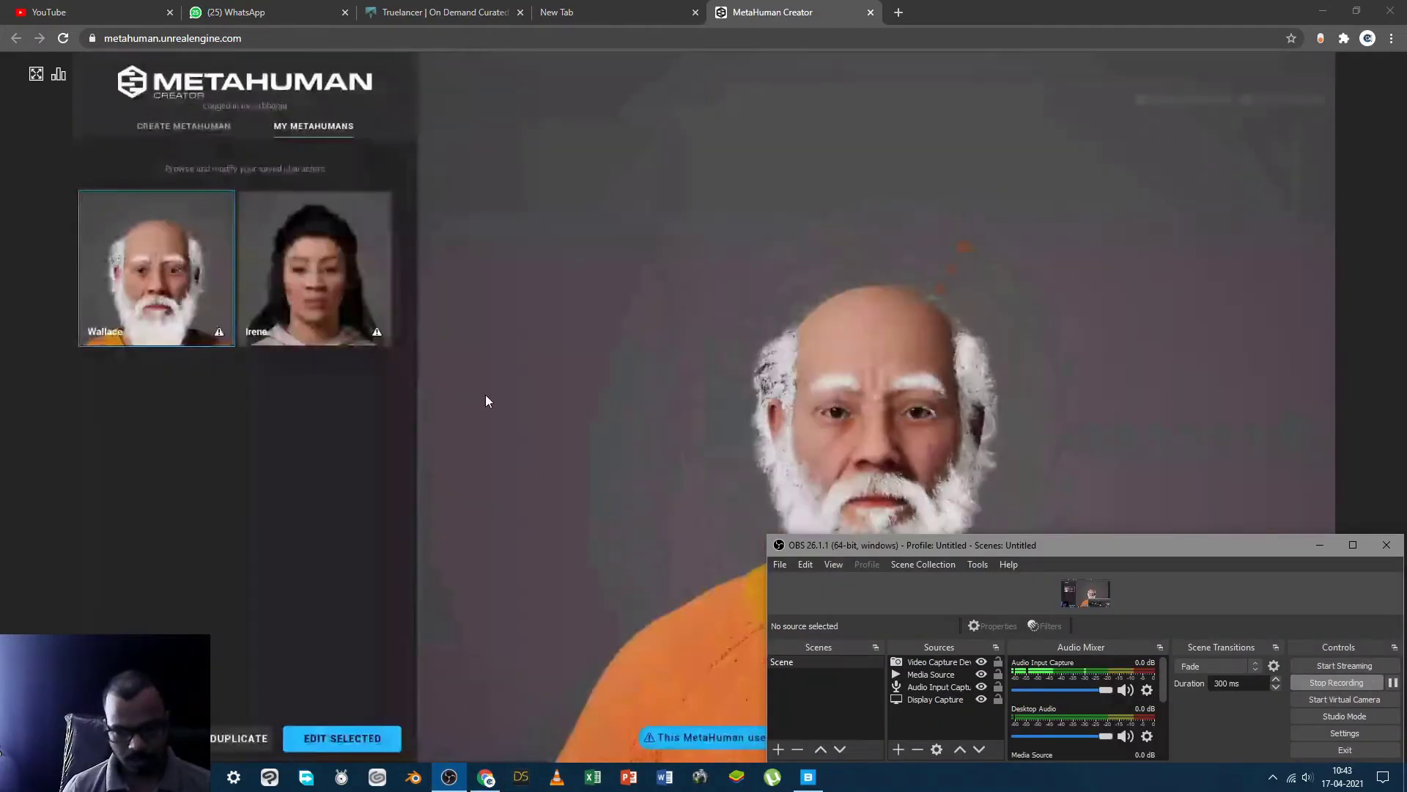
left_click(483, 397)
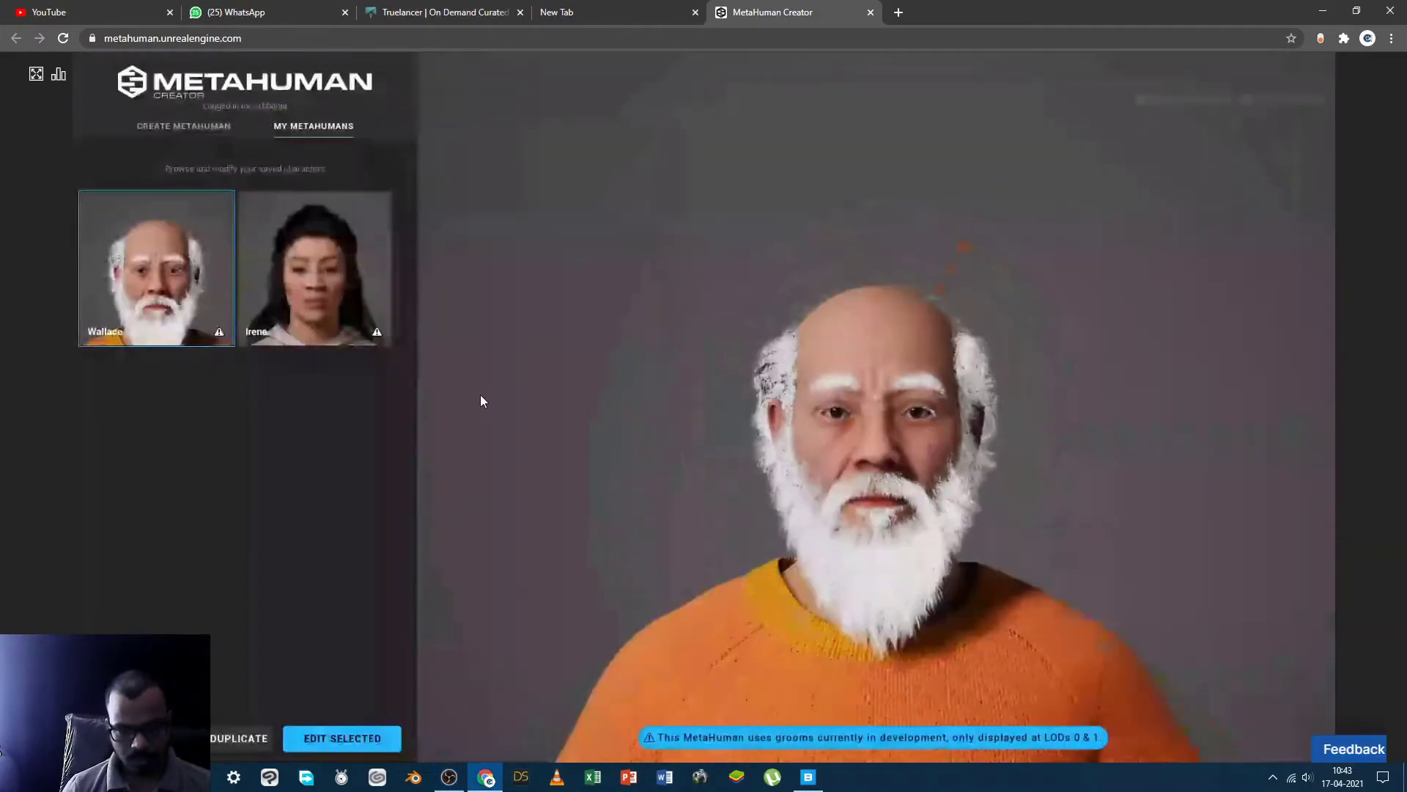
left_click(448, 777)
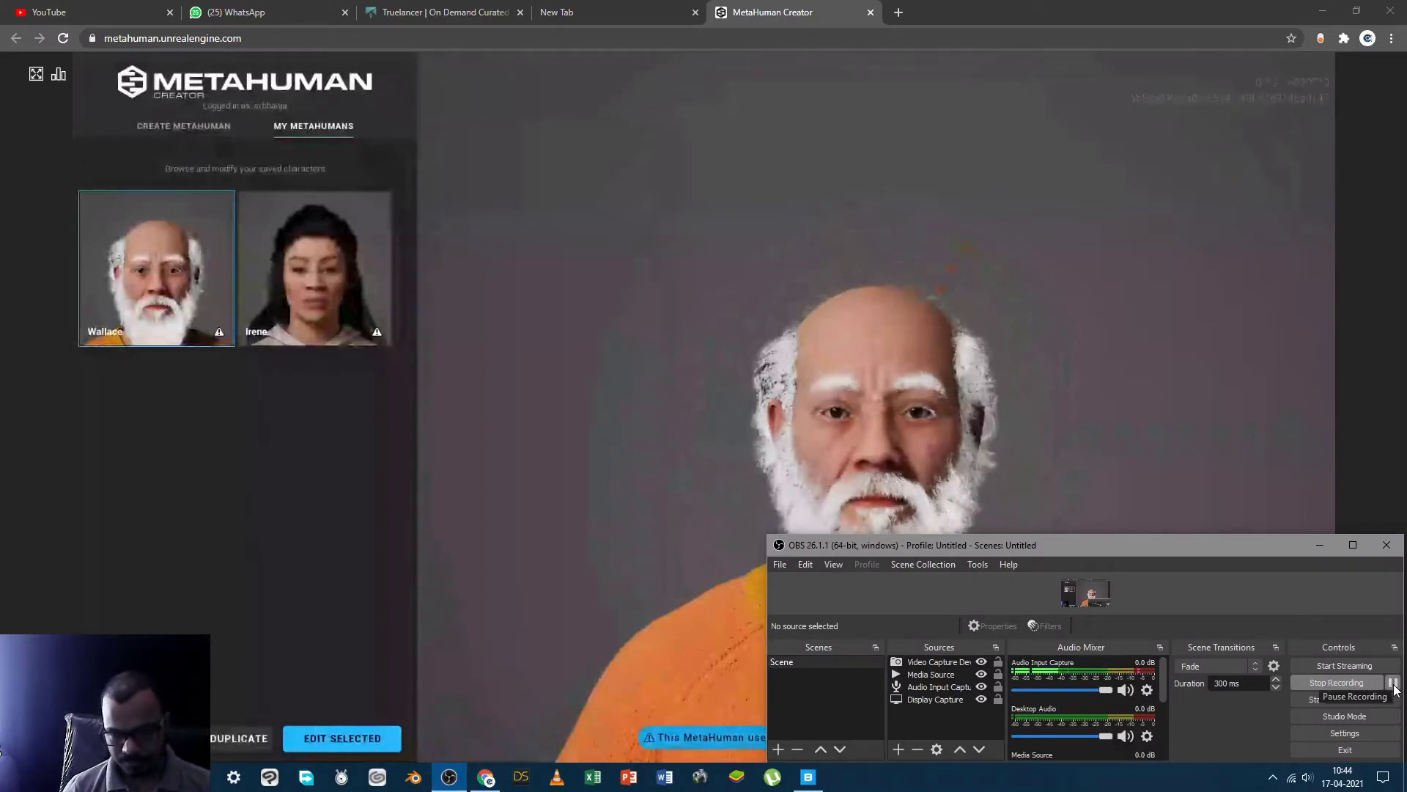
left_click(440, 503)
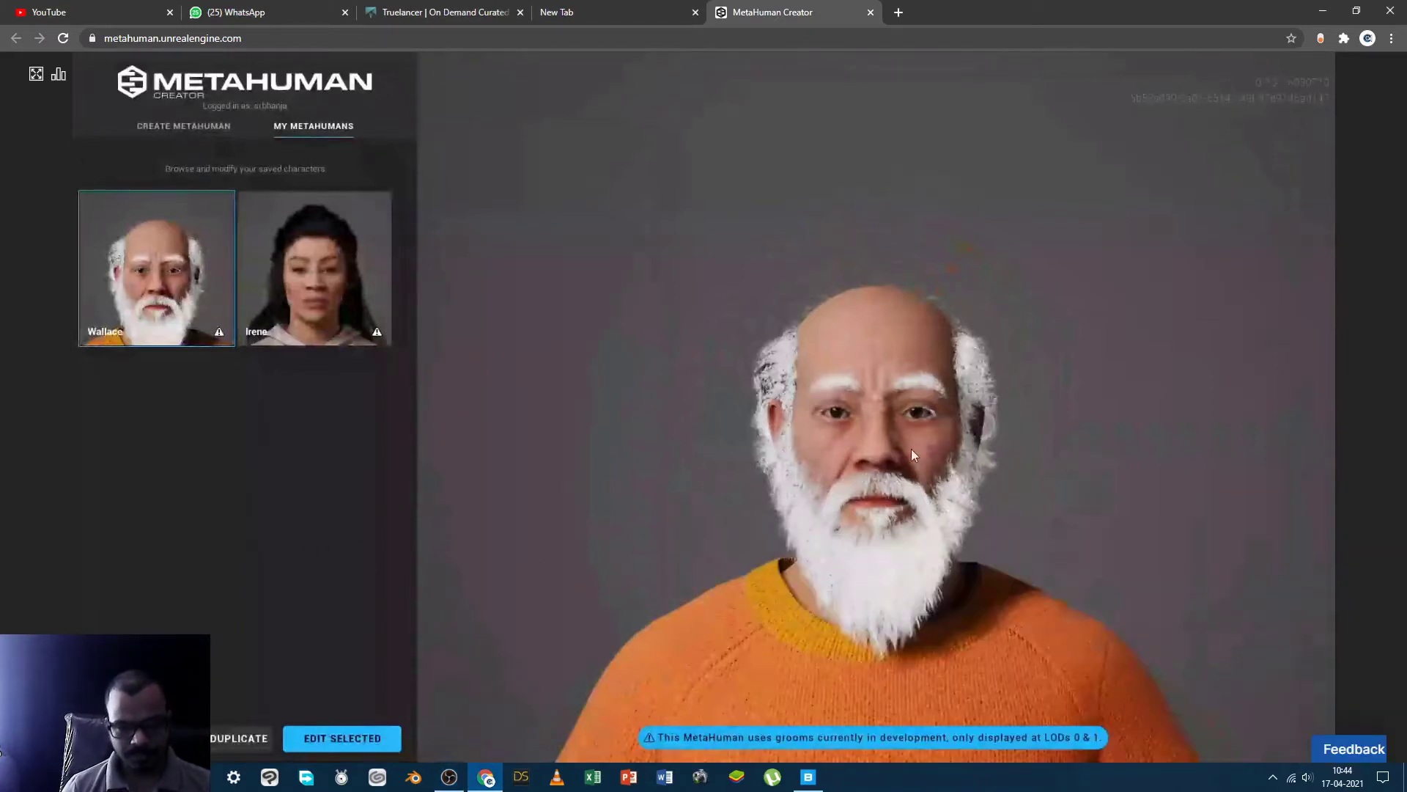
Open the selected Wallace character for editing again and look through its Blend, Skin, Eyes, Teeth and Makeup face options
scroll(903, 382, "down", 2)
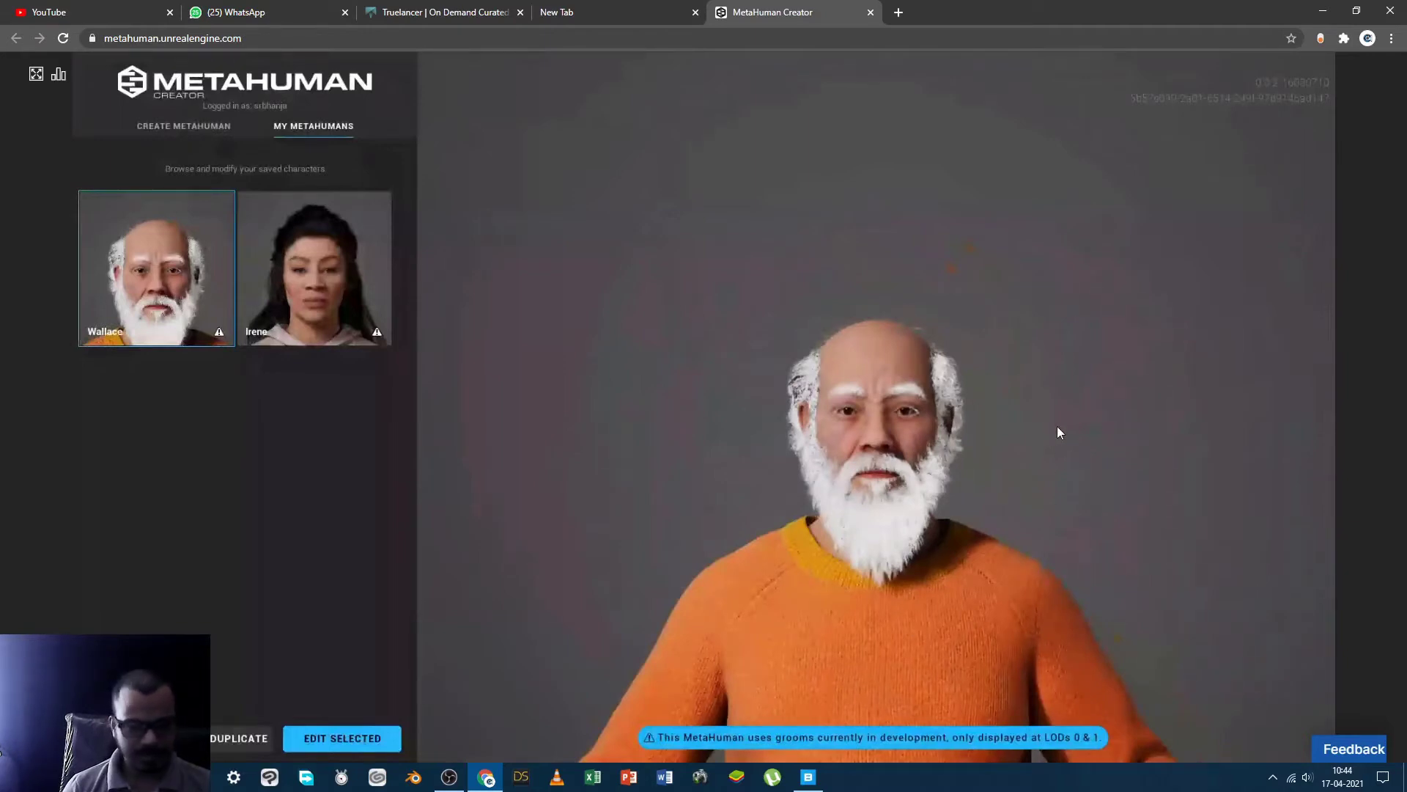
left_click(328, 740)
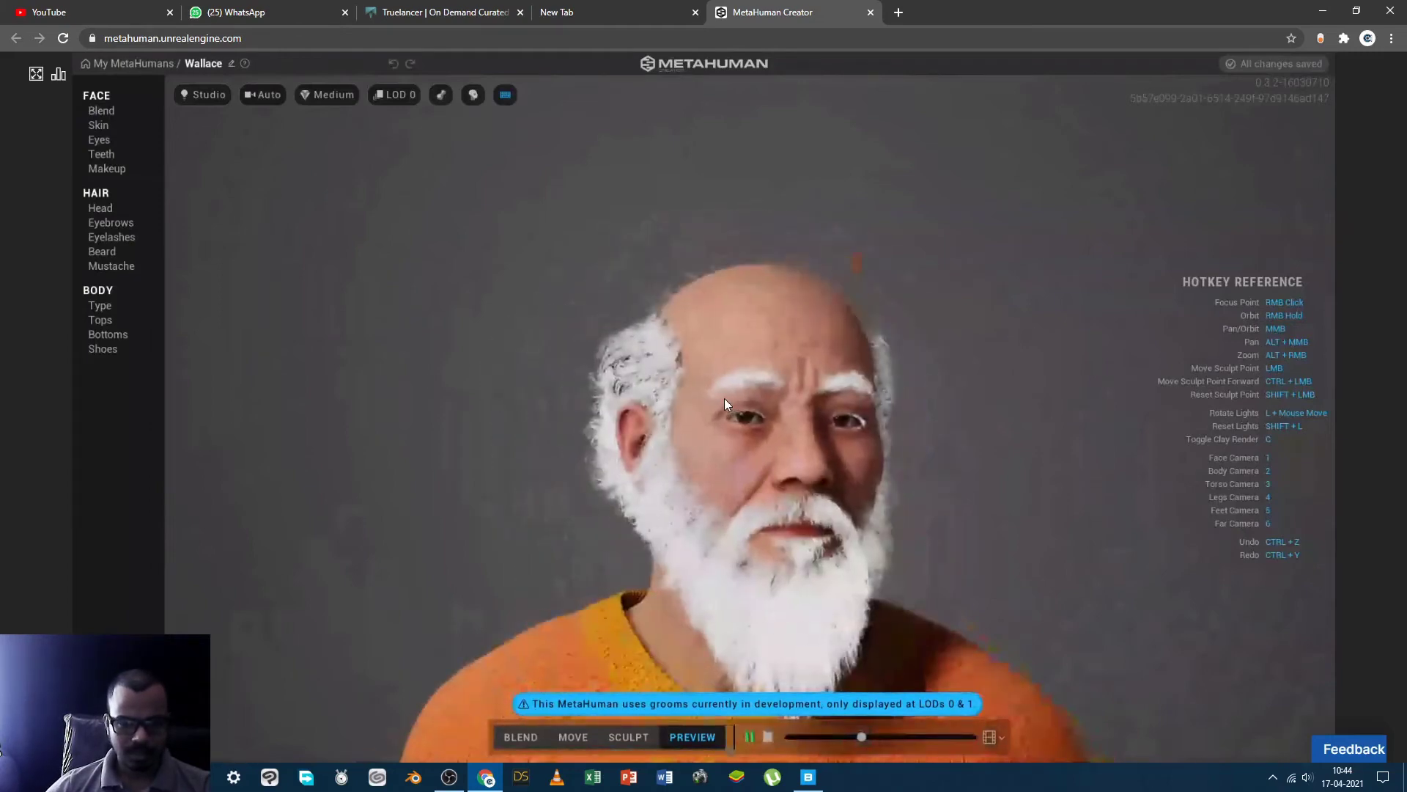
left_click(102, 110)
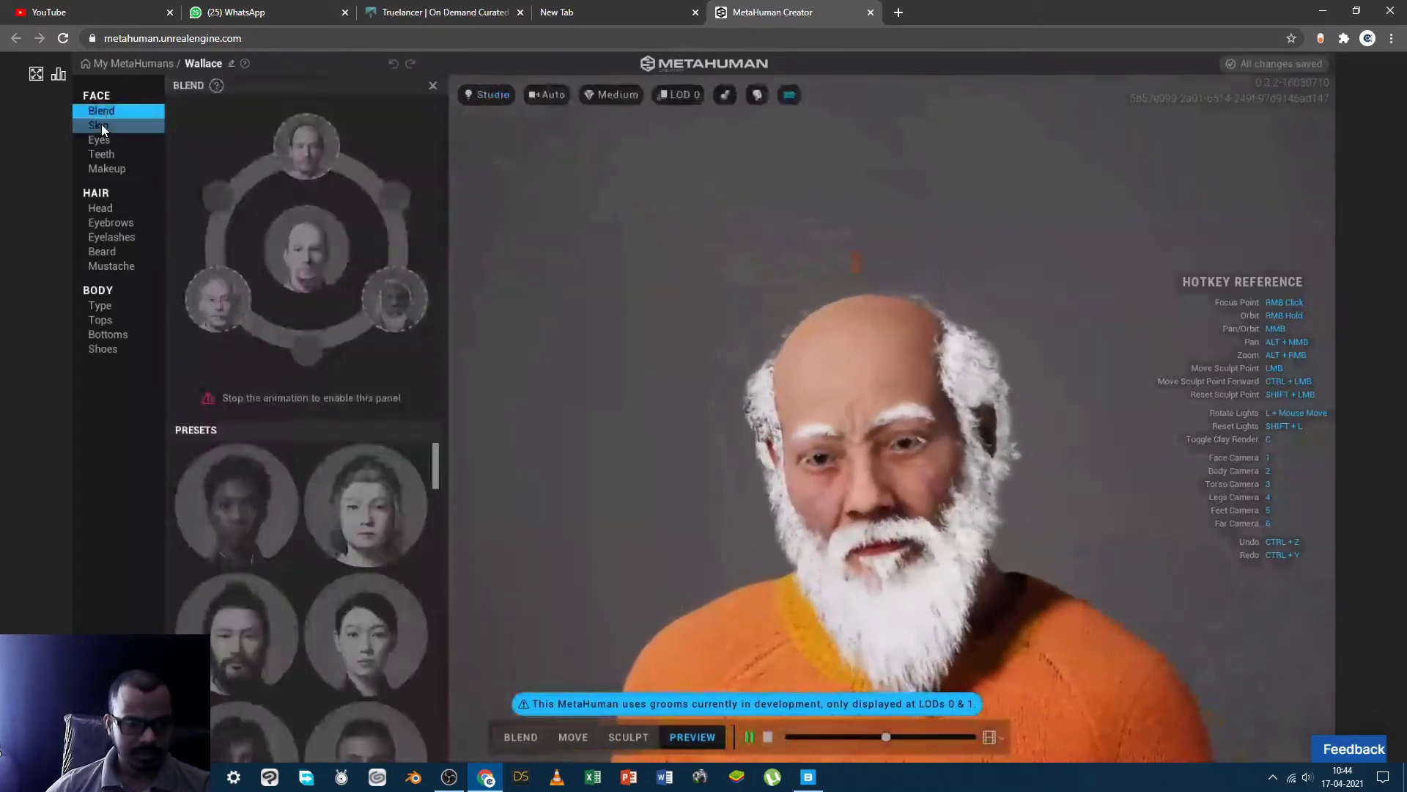
left_click(101, 124)
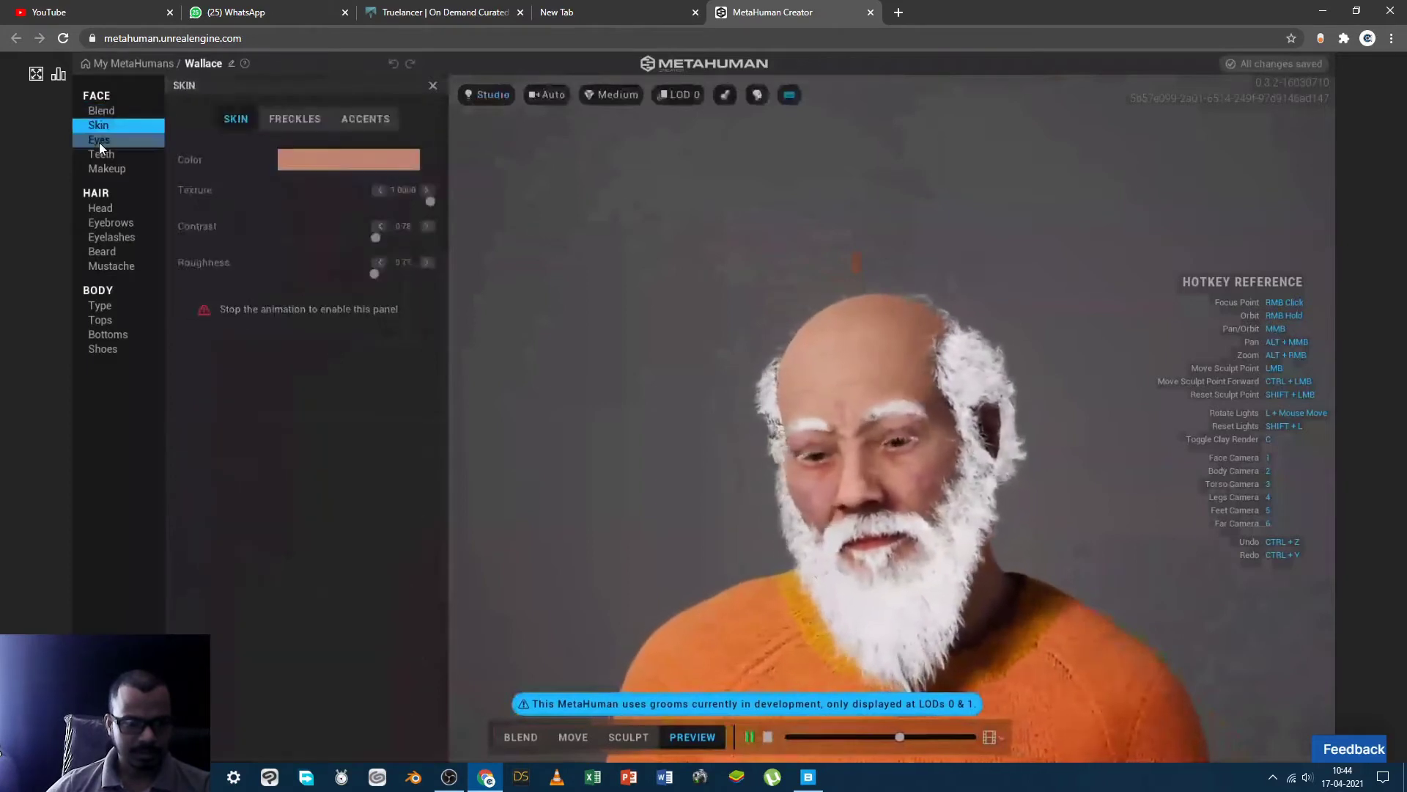
left_click(99, 140)
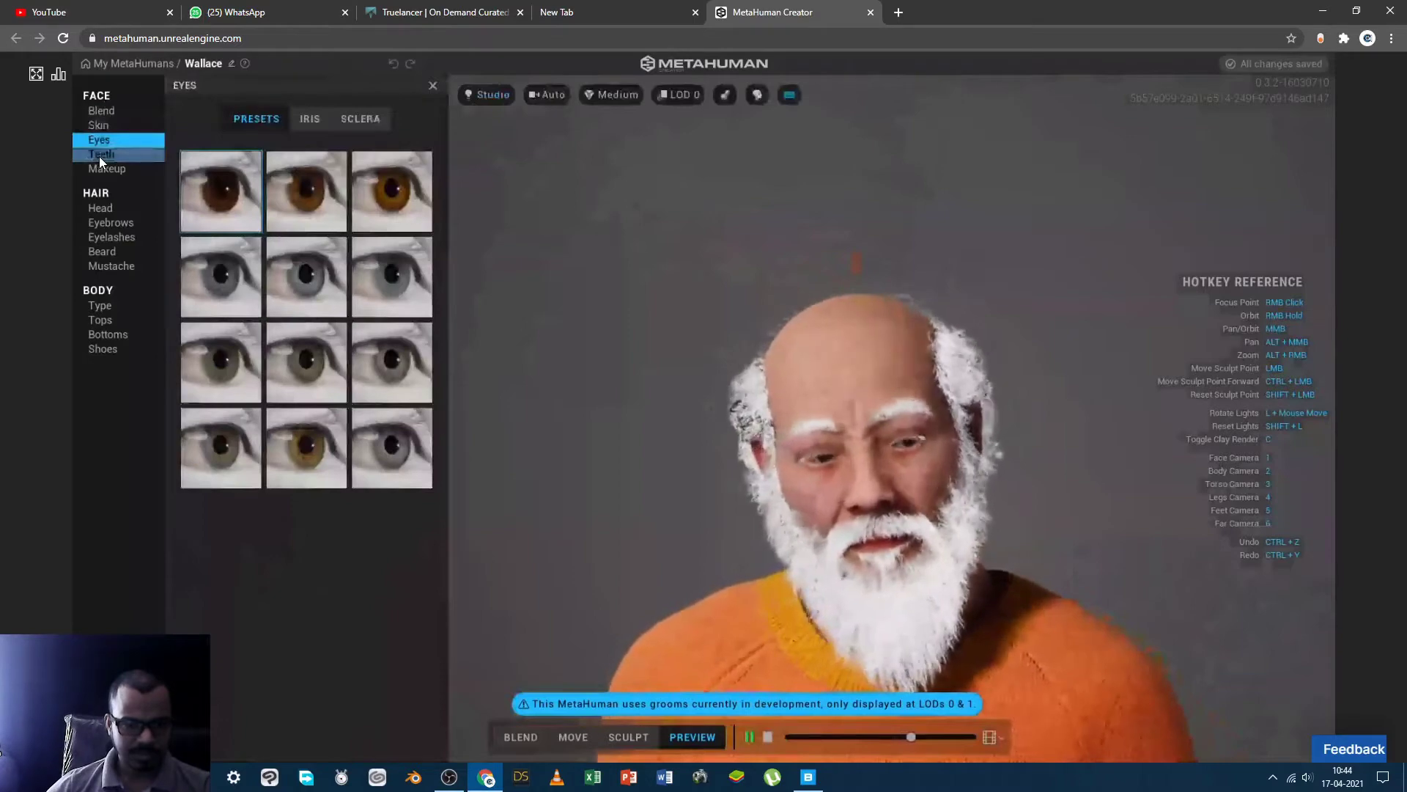
left_click(98, 155)
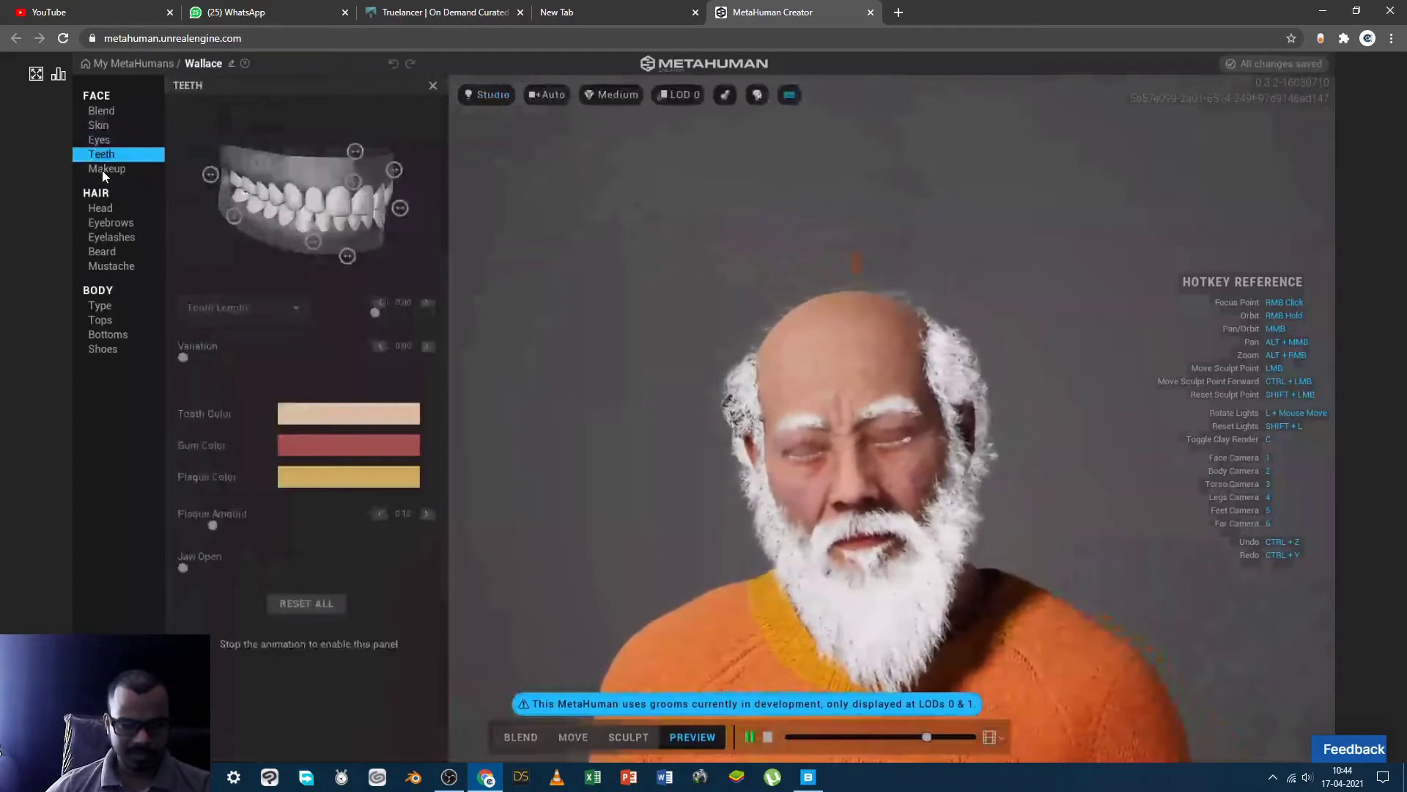
left_click(103, 169)
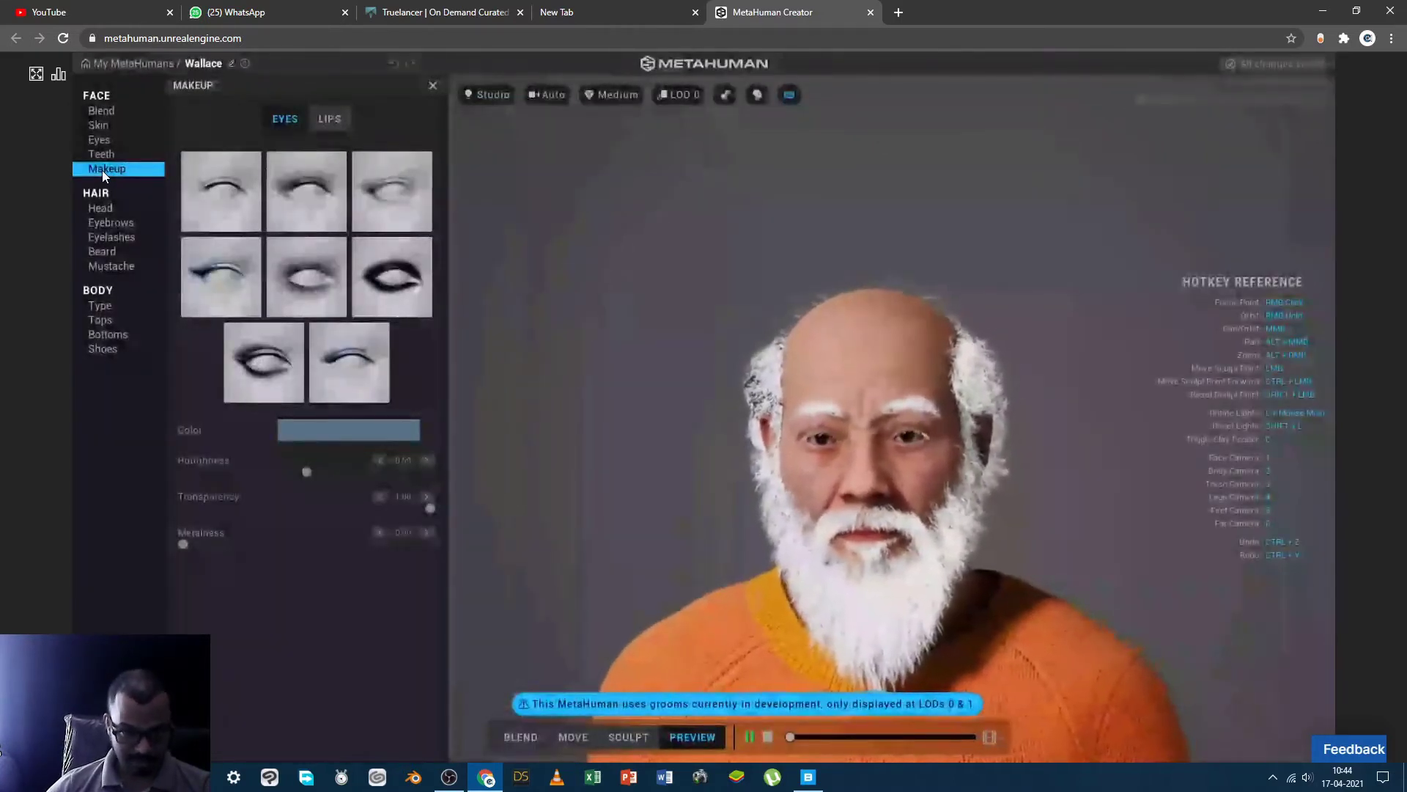
Look through Wallace's hair options for head, eyebrows, eyelashes, beard and mustache
left_click(107, 207)
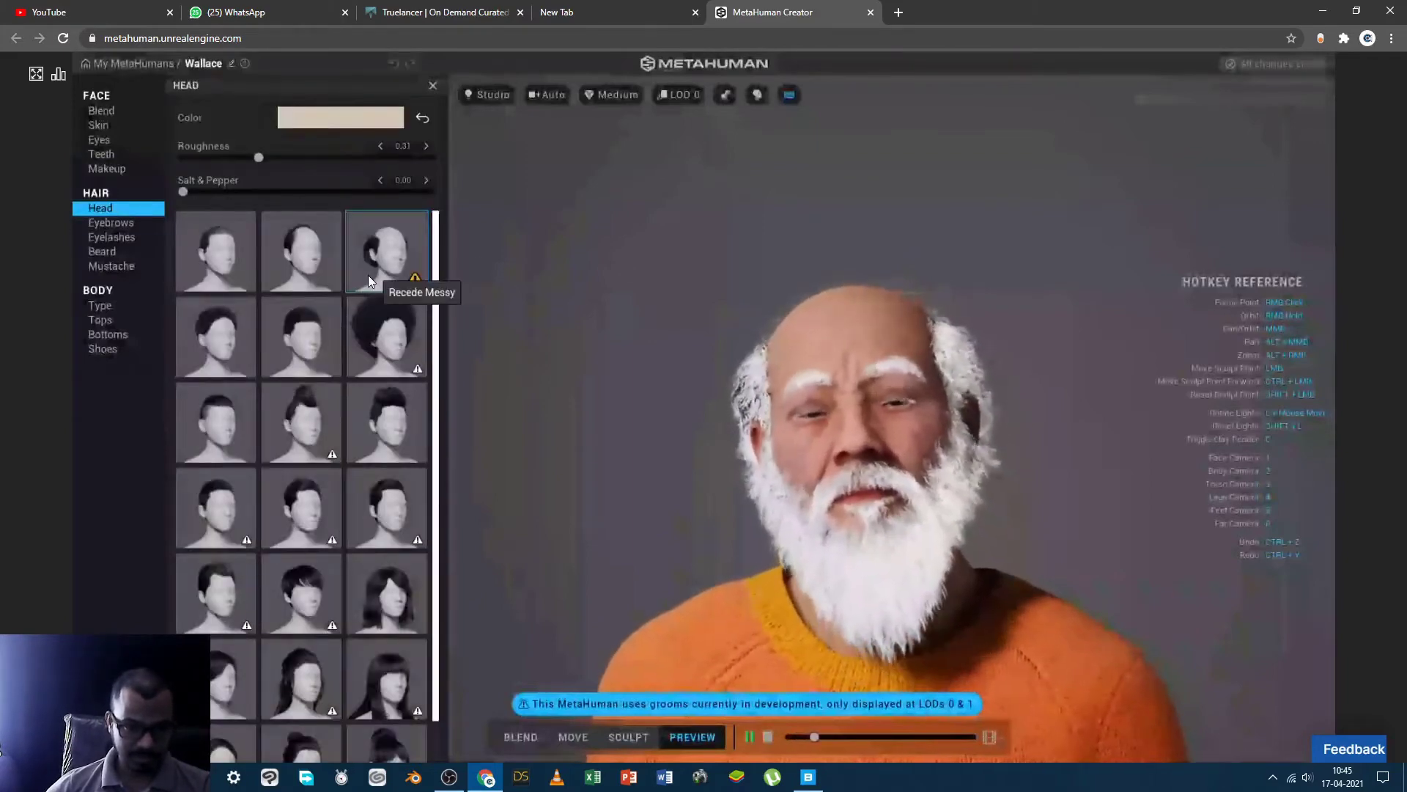
scroll(369, 279, "down", 1)
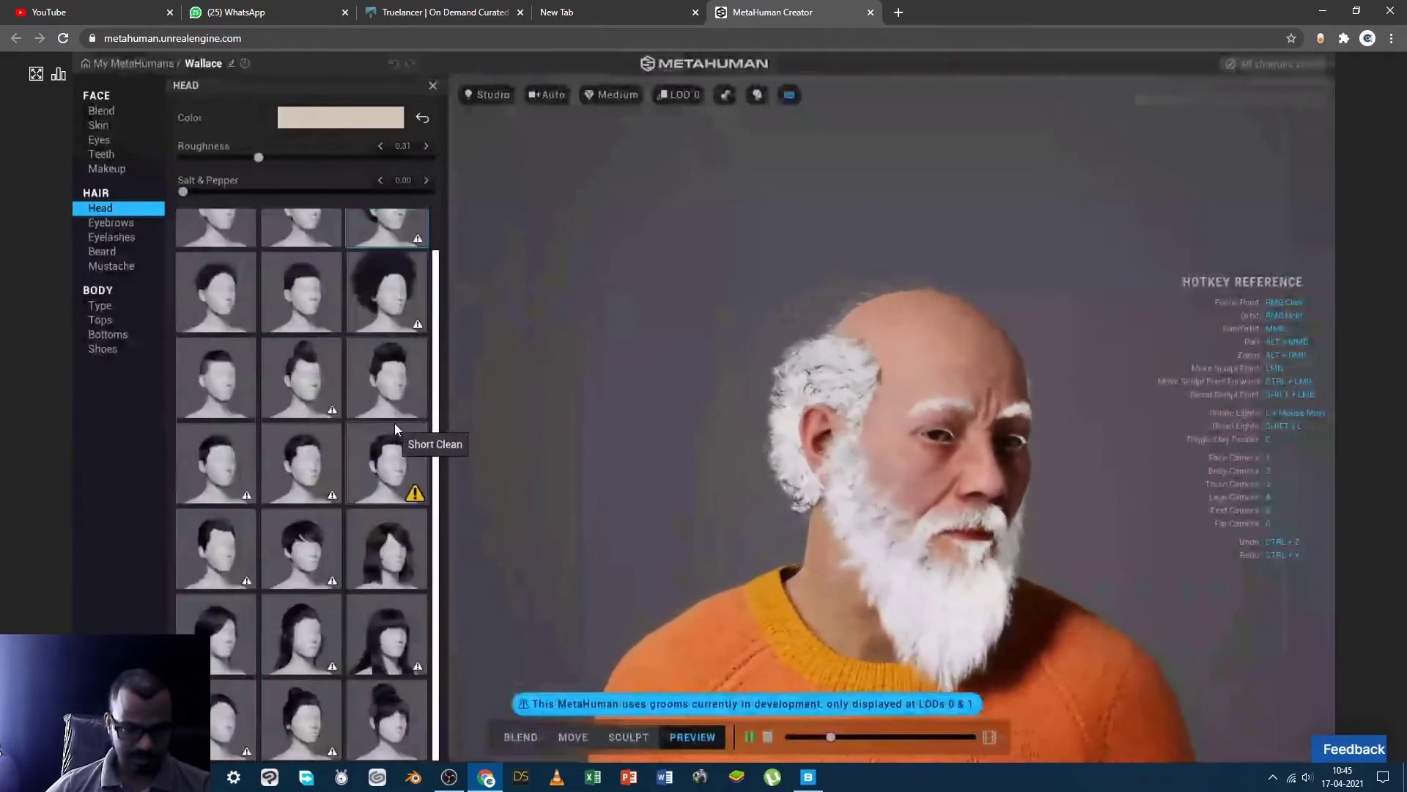
scroll(394, 424, "up", 1)
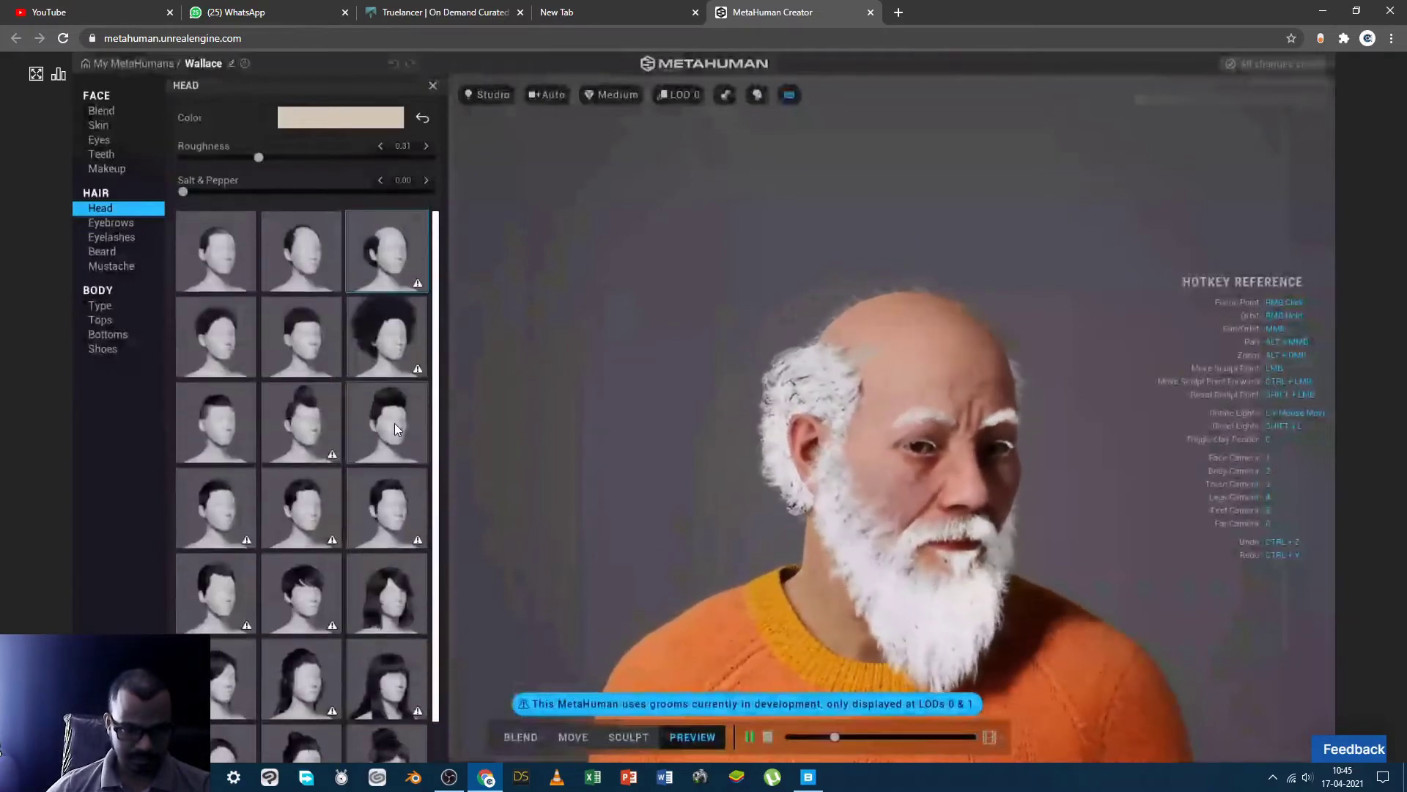
left_click(120, 222)
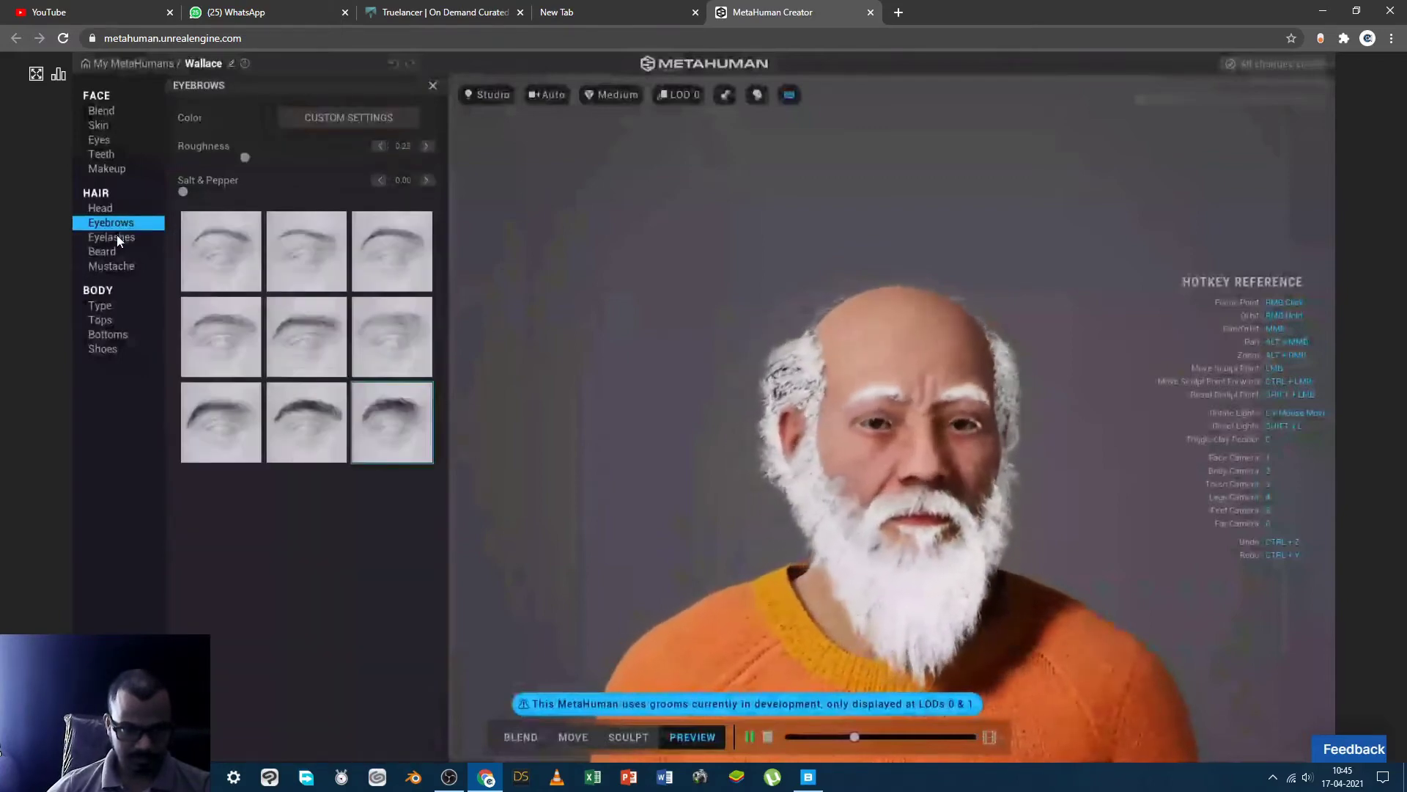
left_click(116, 236)
left_click(111, 250)
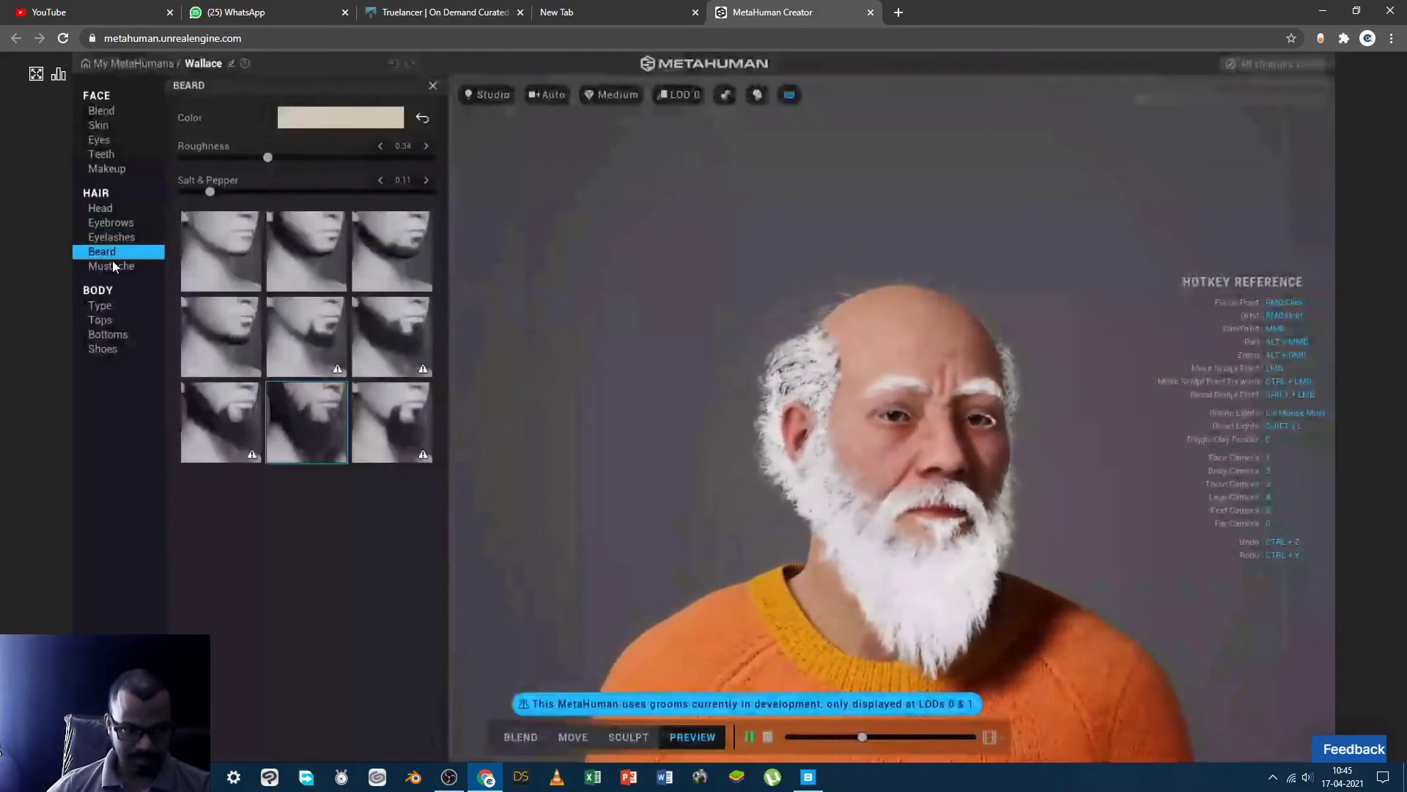
left_click(115, 266)
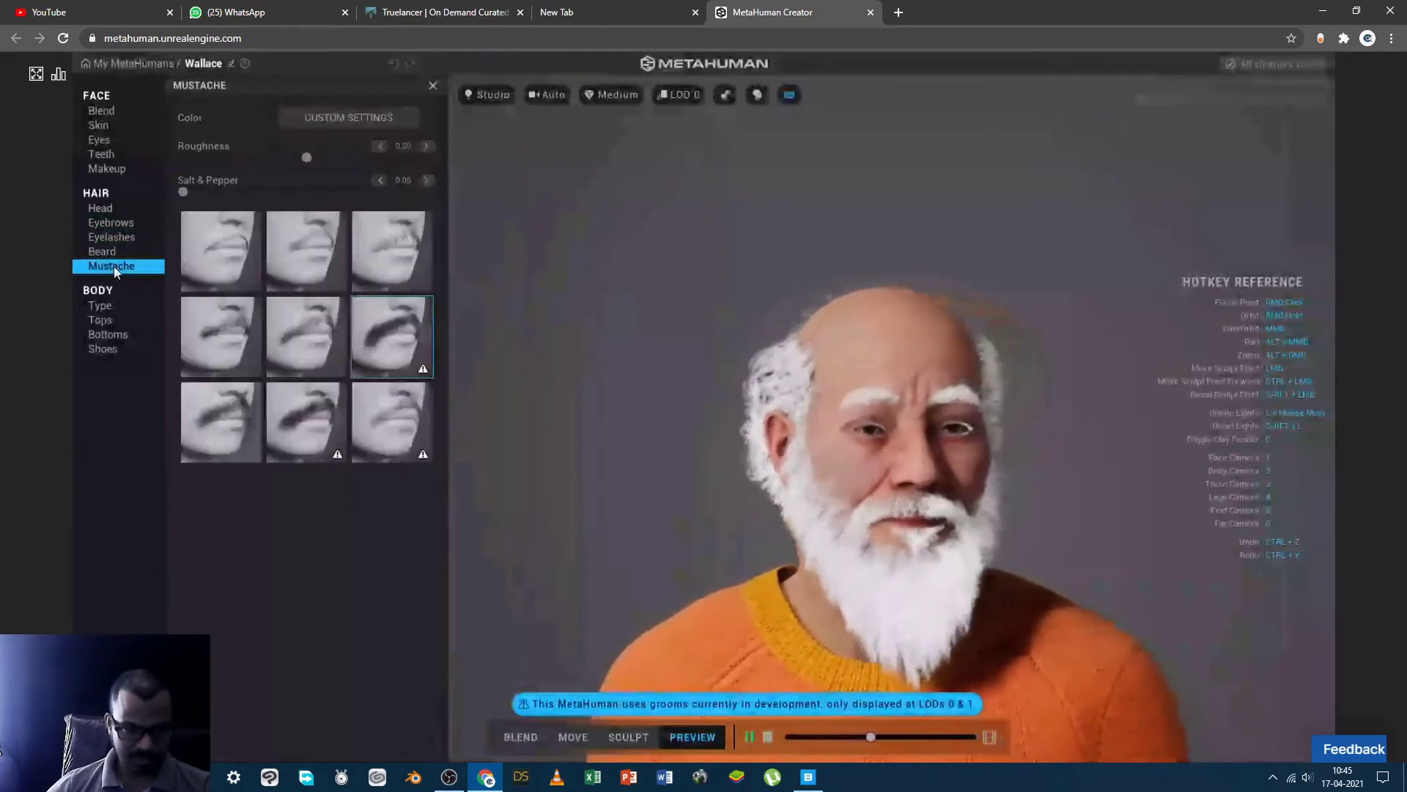
View the body types and try the button-up shirt and hoodie tops on Wallace before putting the sweater back on
left_click(100, 307)
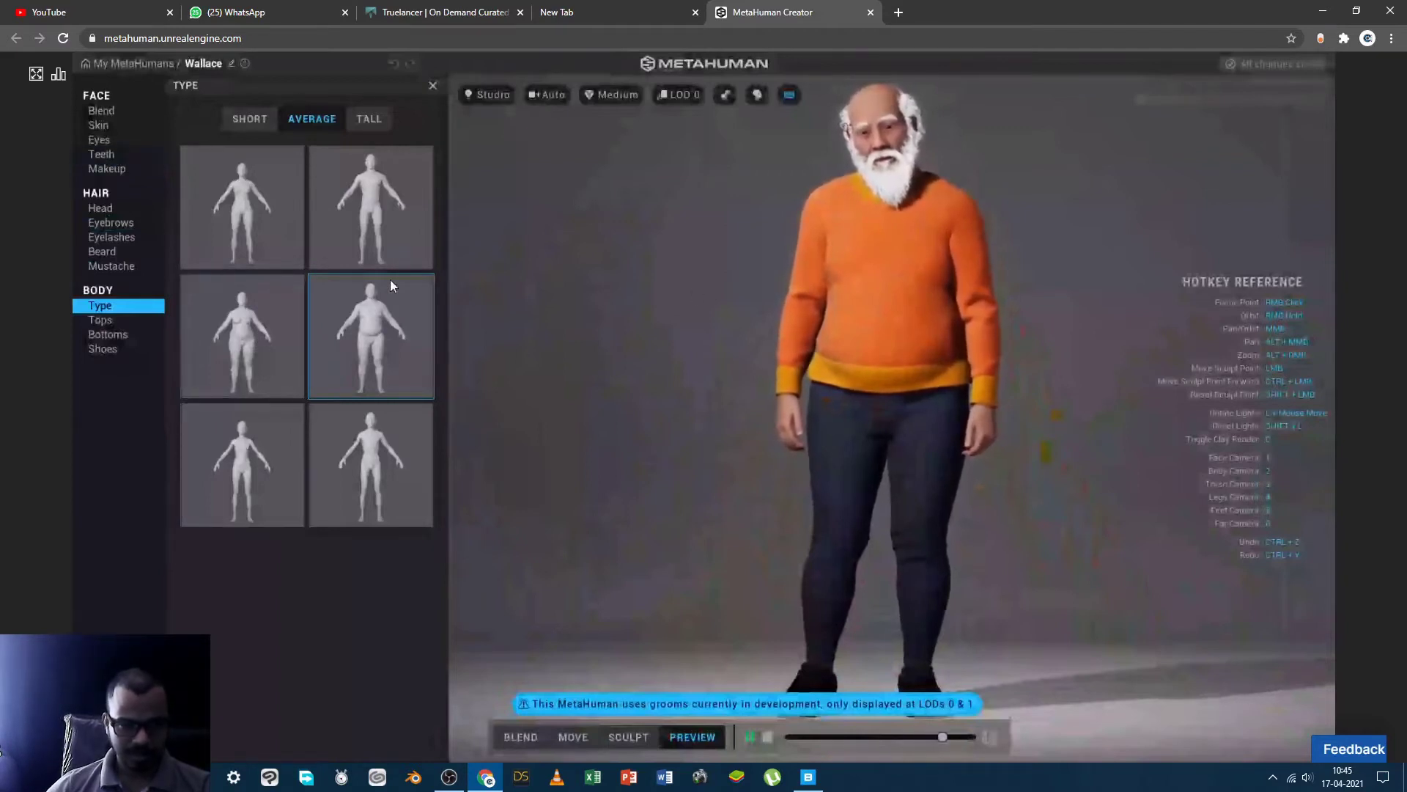
left_click(98, 322)
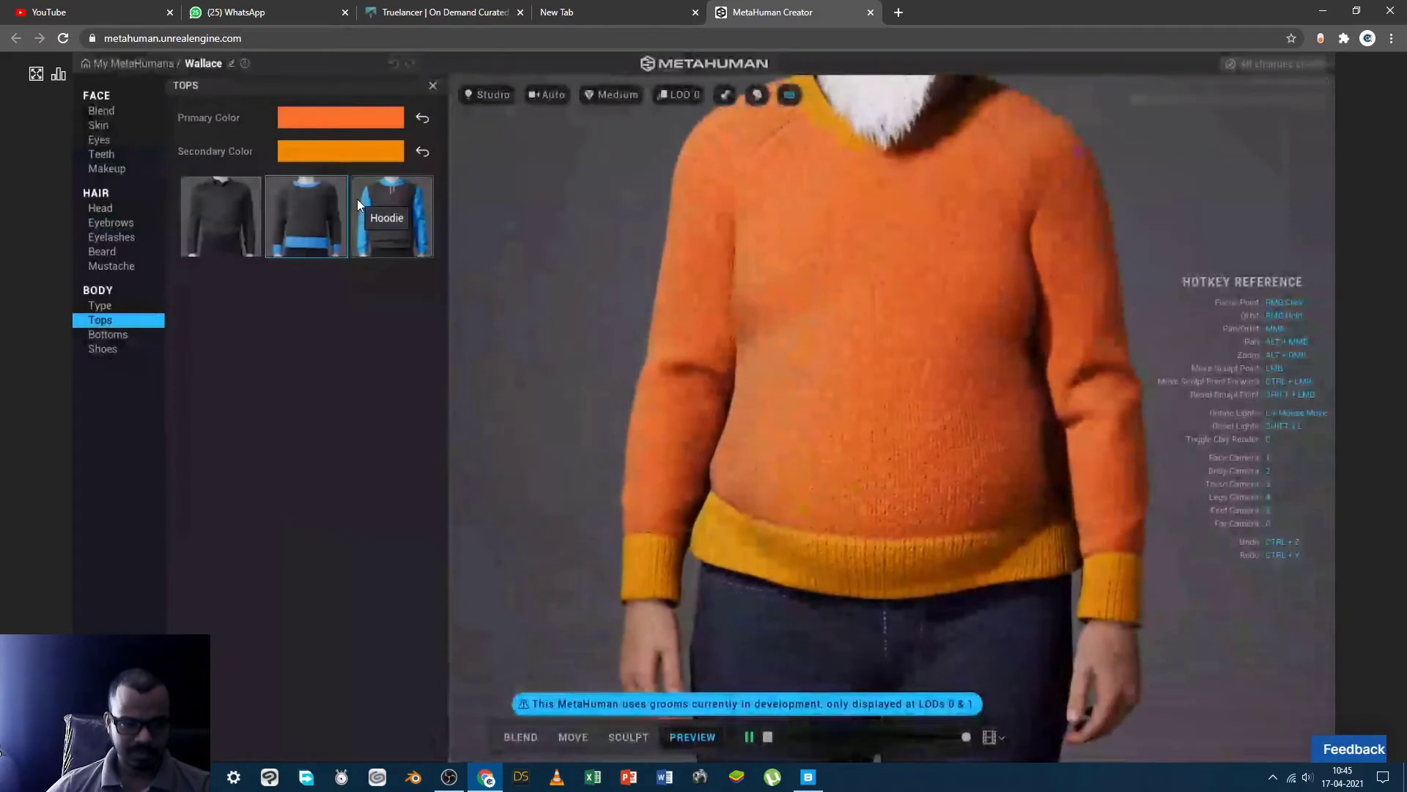
left_click(226, 217)
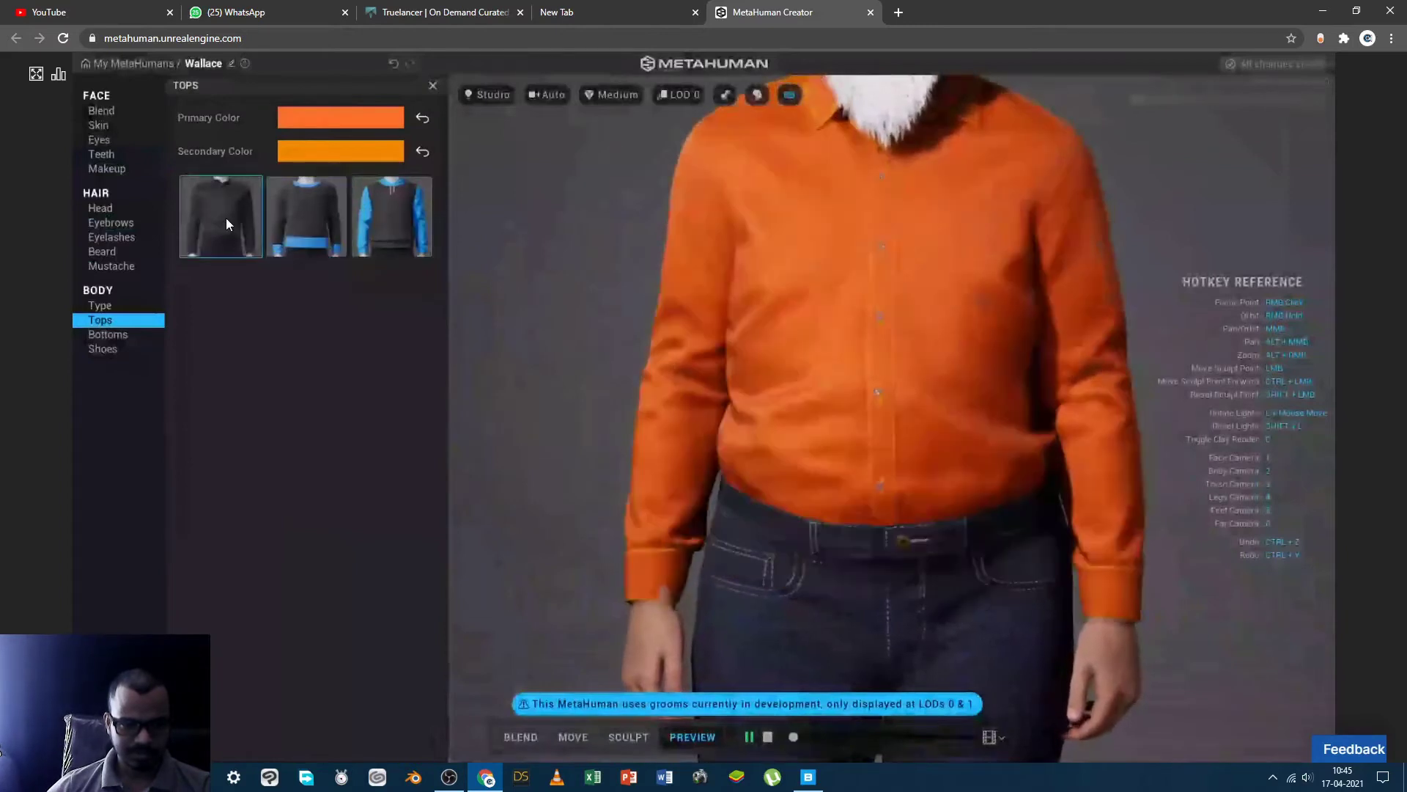
left_click(388, 219)
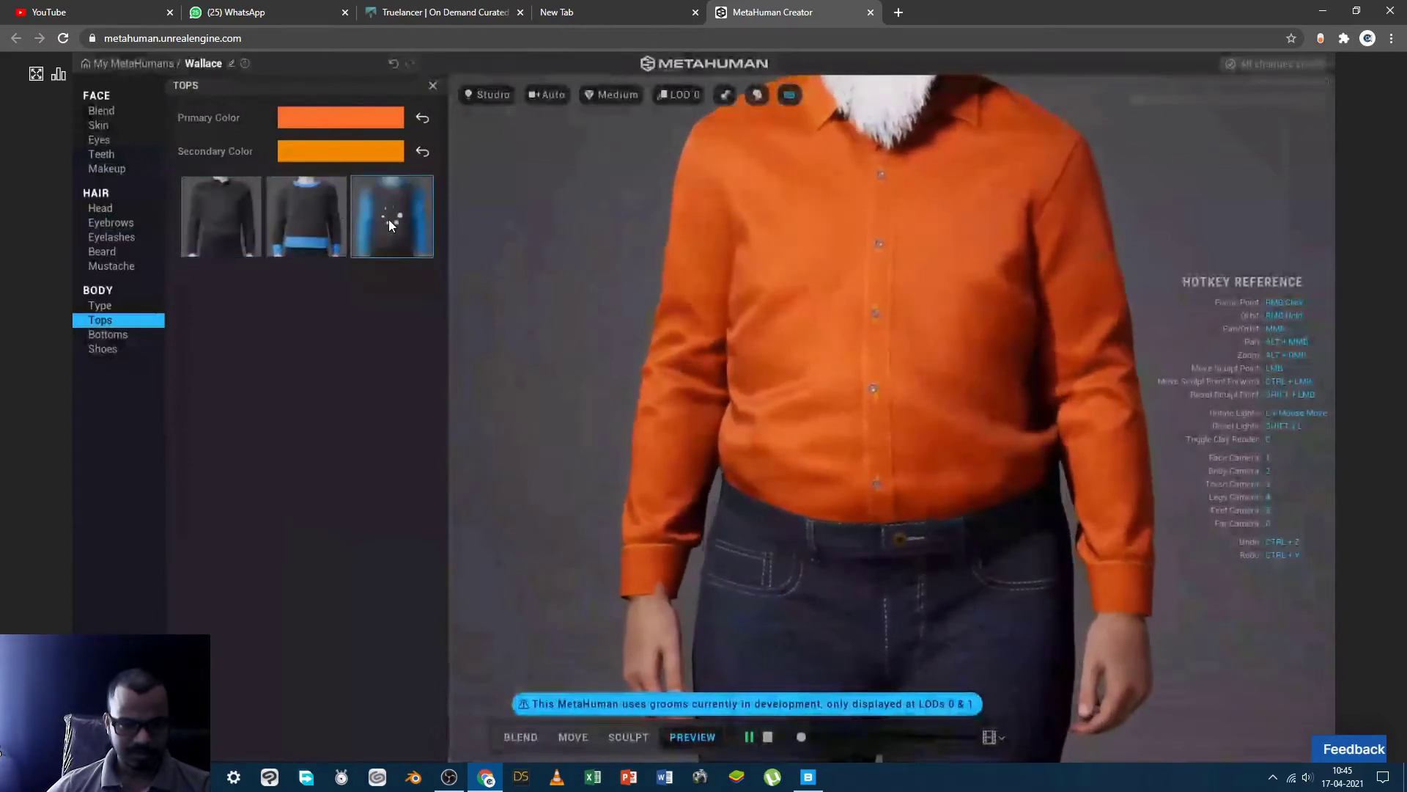
scroll(970, 266, "down", 5)
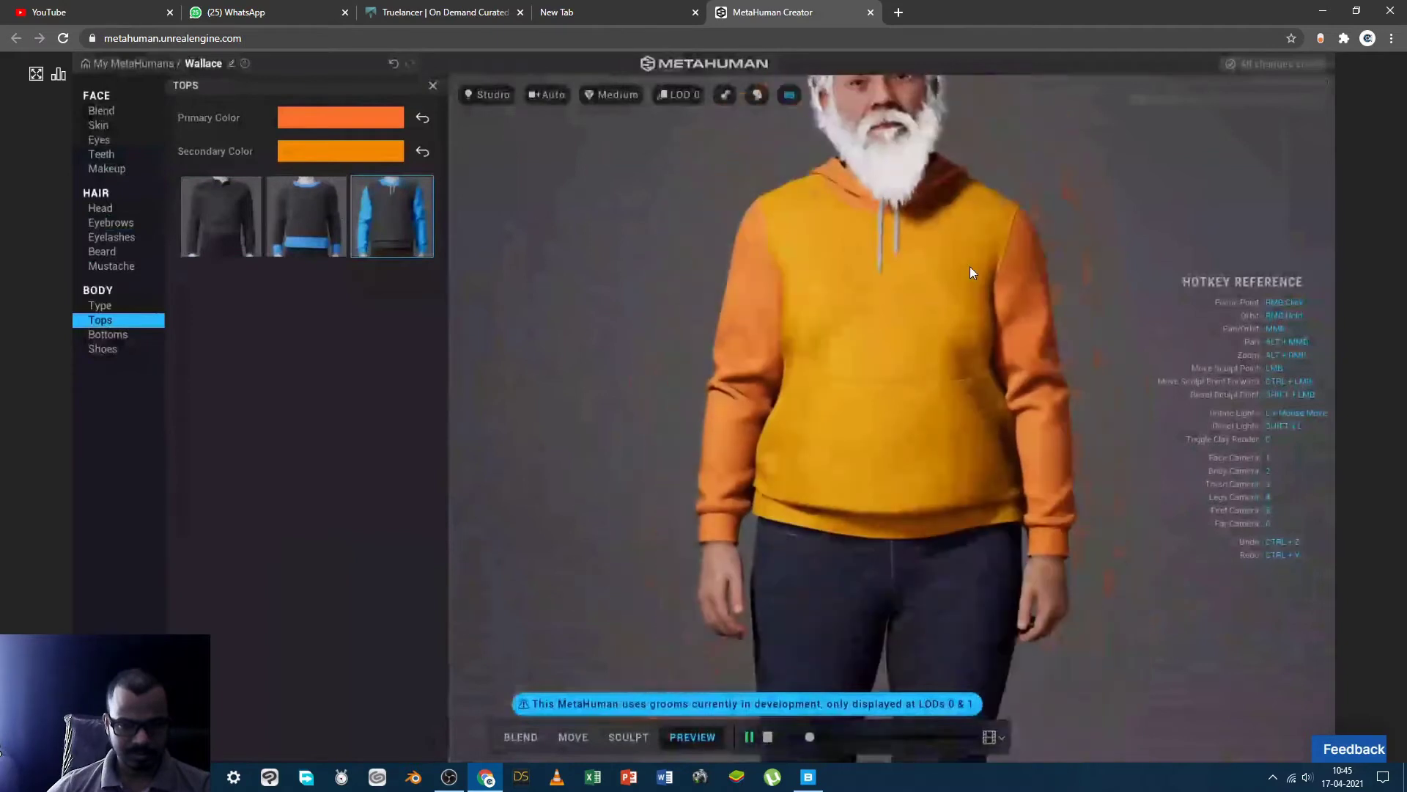
left_click(284, 228)
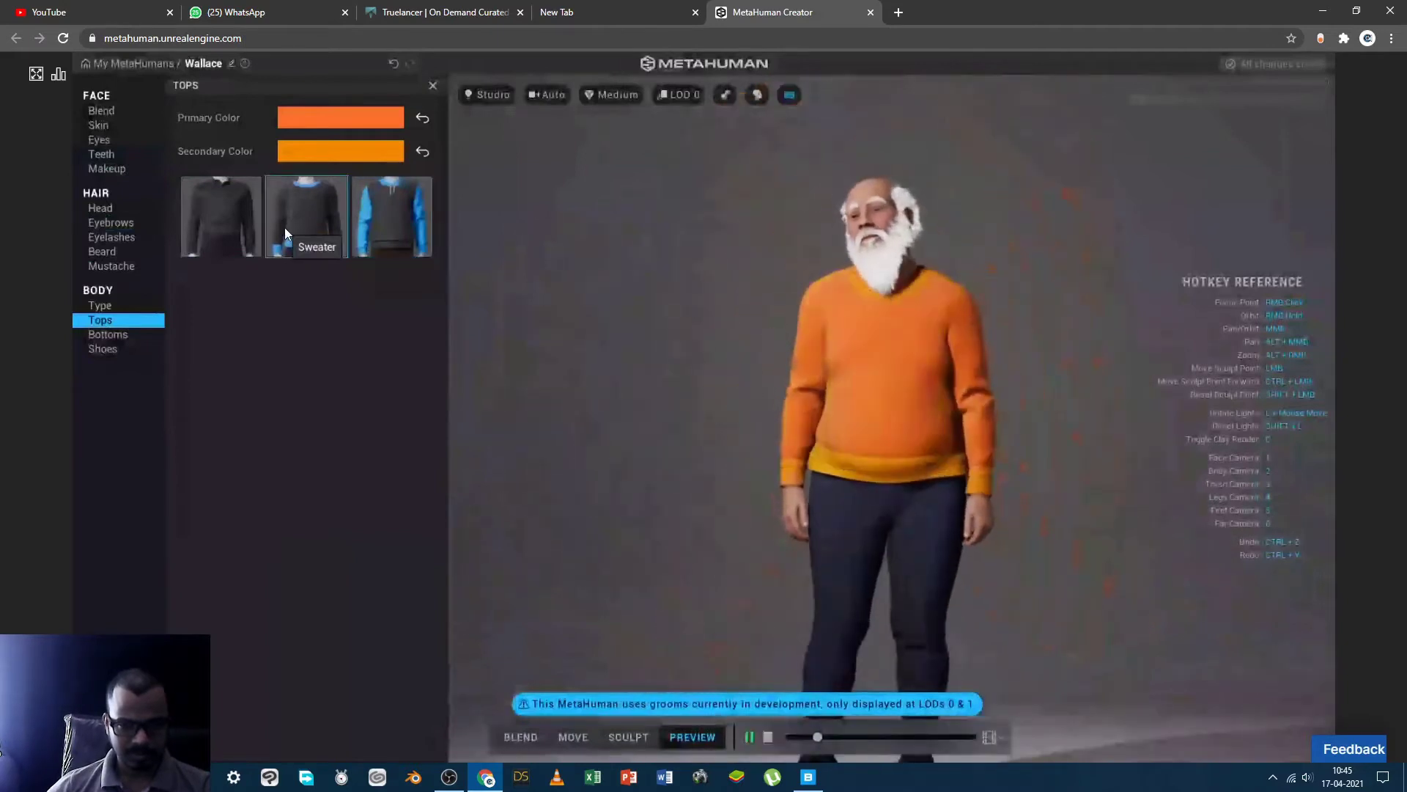
Look through the Bottoms and Shoes options, and return to the face Blend options
left_click(104, 335)
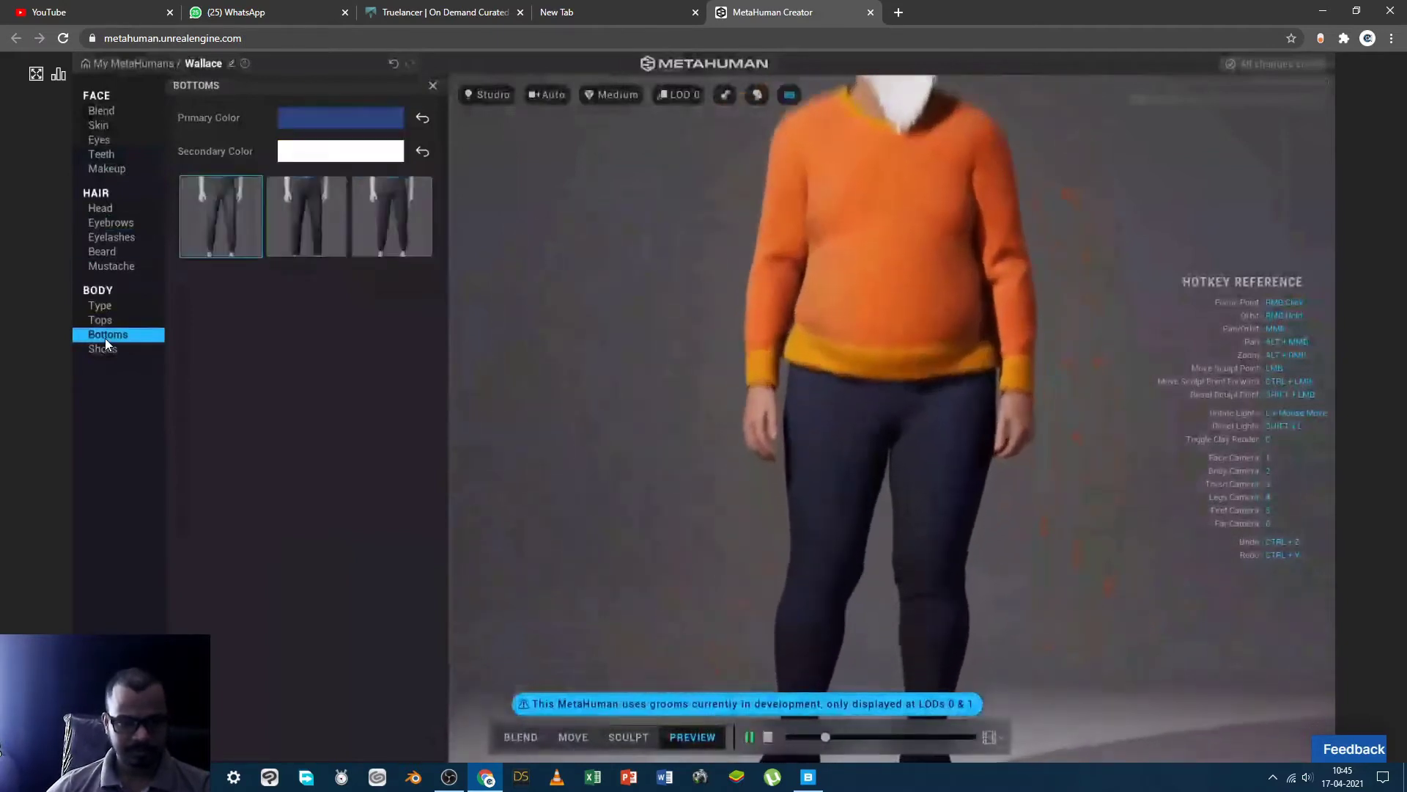
left_click(102, 347)
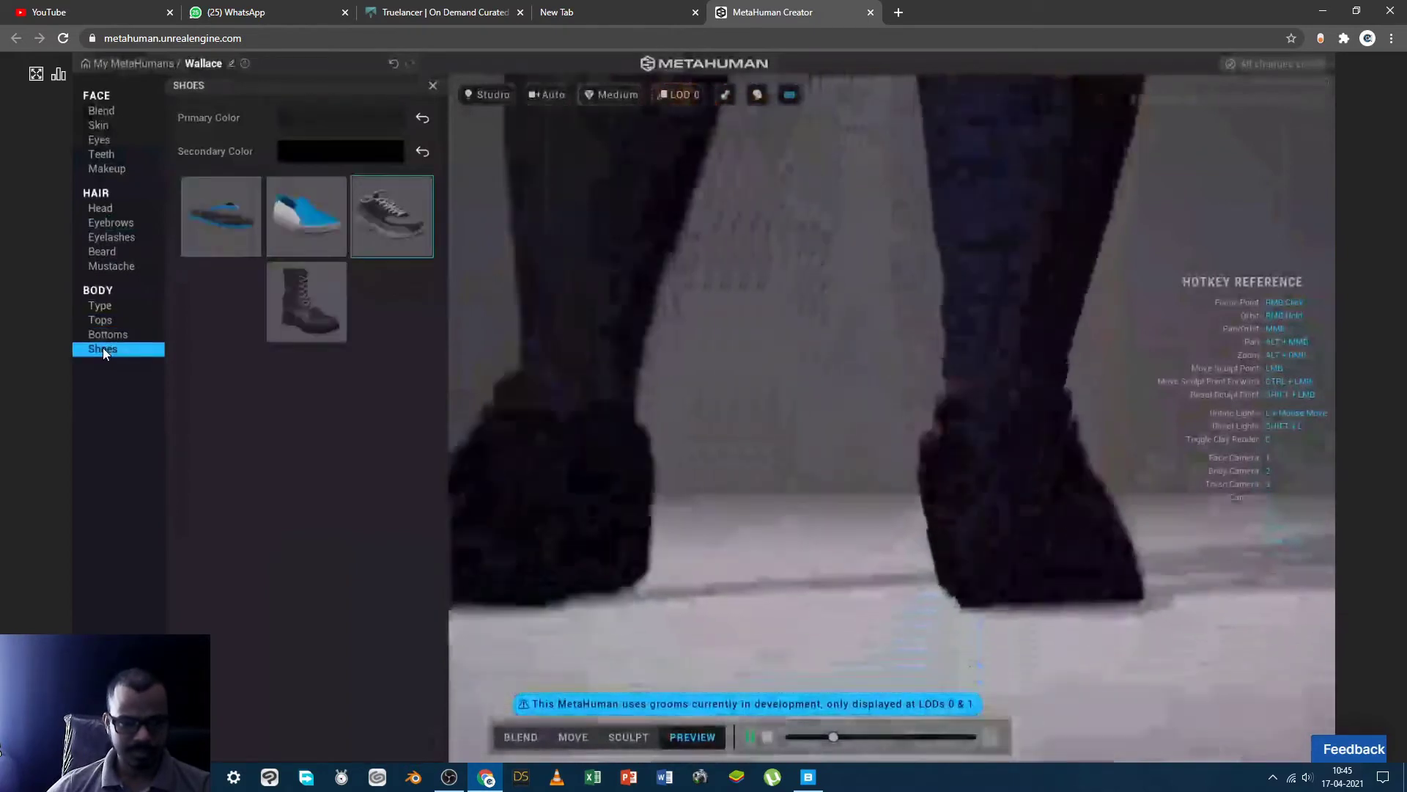
left_click(109, 107)
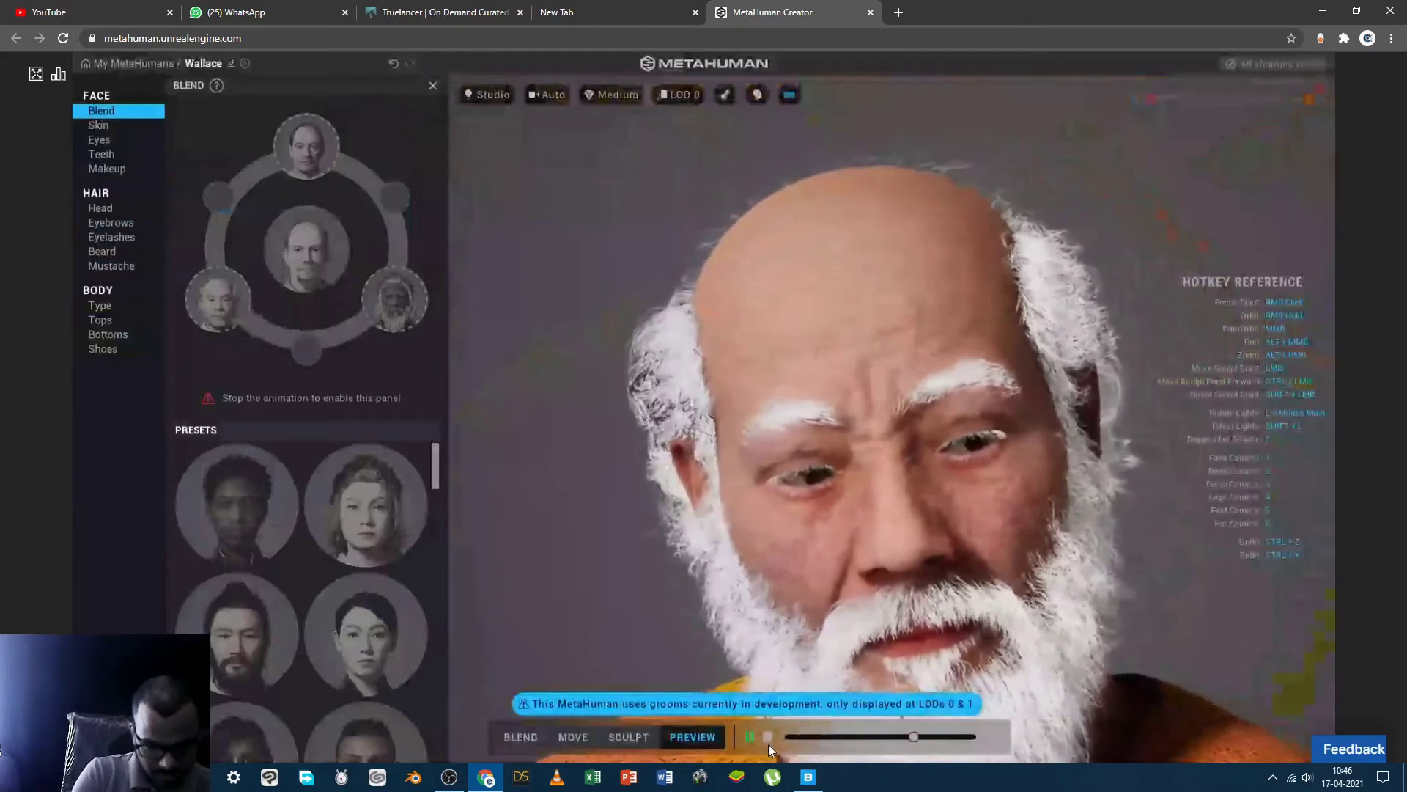
Stop the preview animation to enable the Blend panel and look through its face presets
left_click(765, 735)
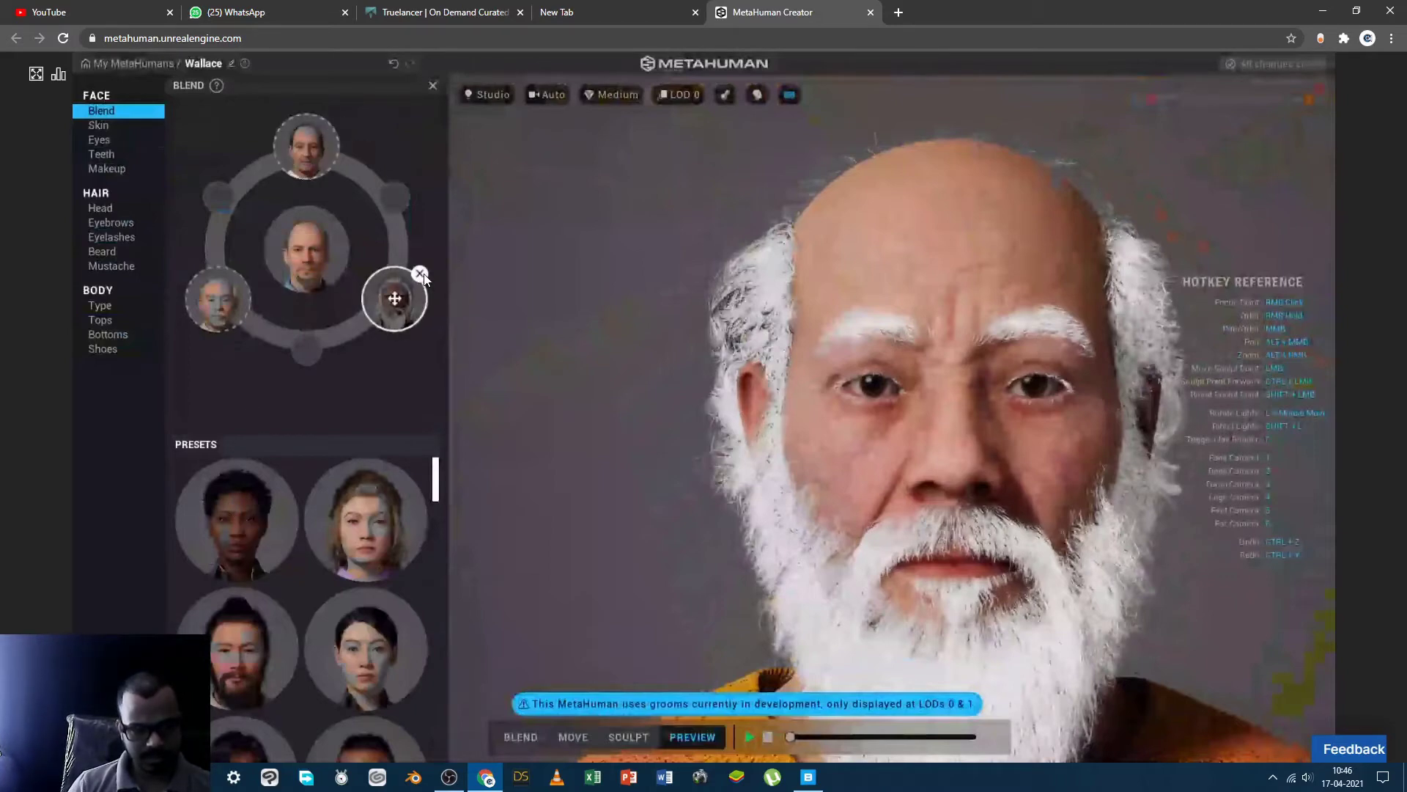
mouse_move(367, 520)
left_mouse_down()
mouse_move(354, 359)
mouse_move(390, 302)
mouse_move(357, 522)
left_mouse_up()
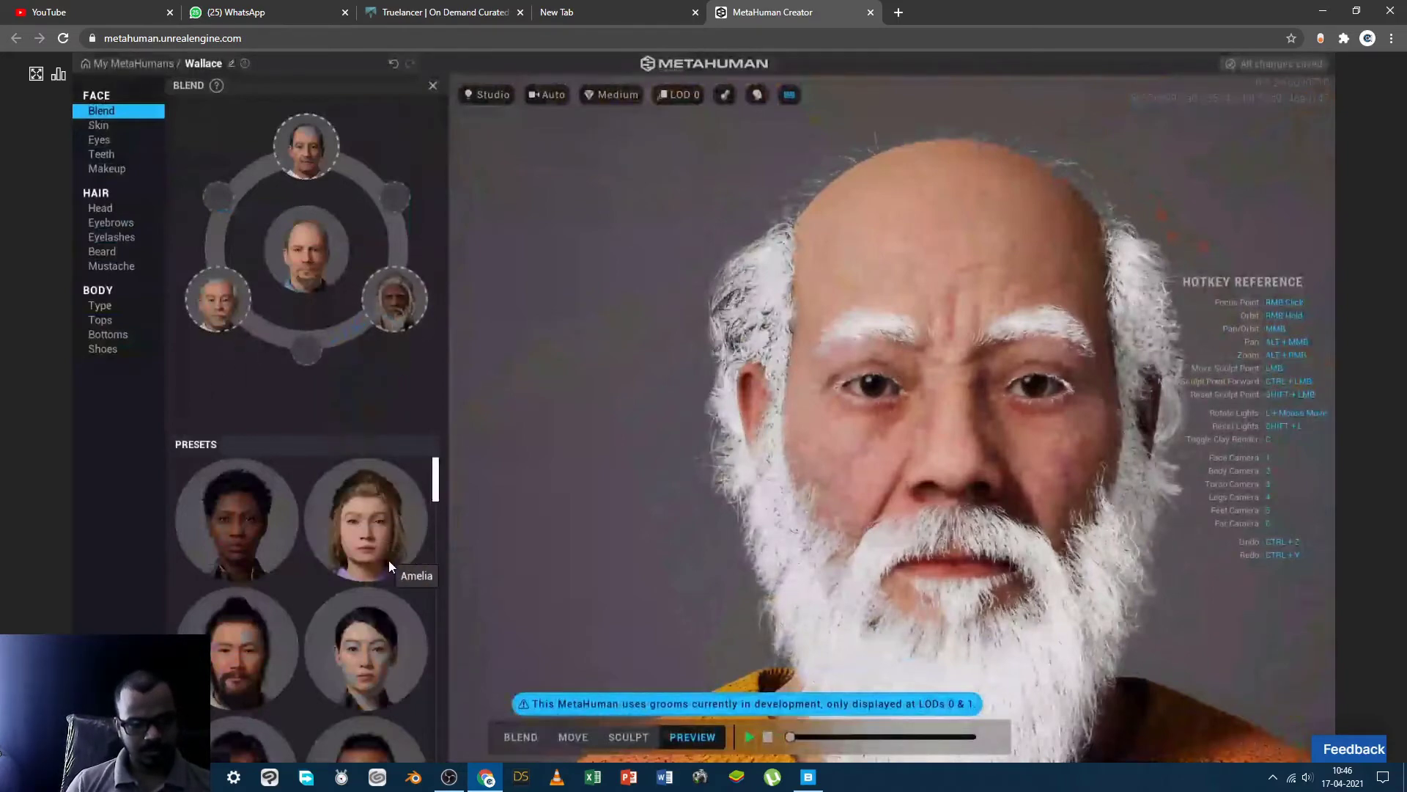
left_click_drag(384, 514, 327, 507)
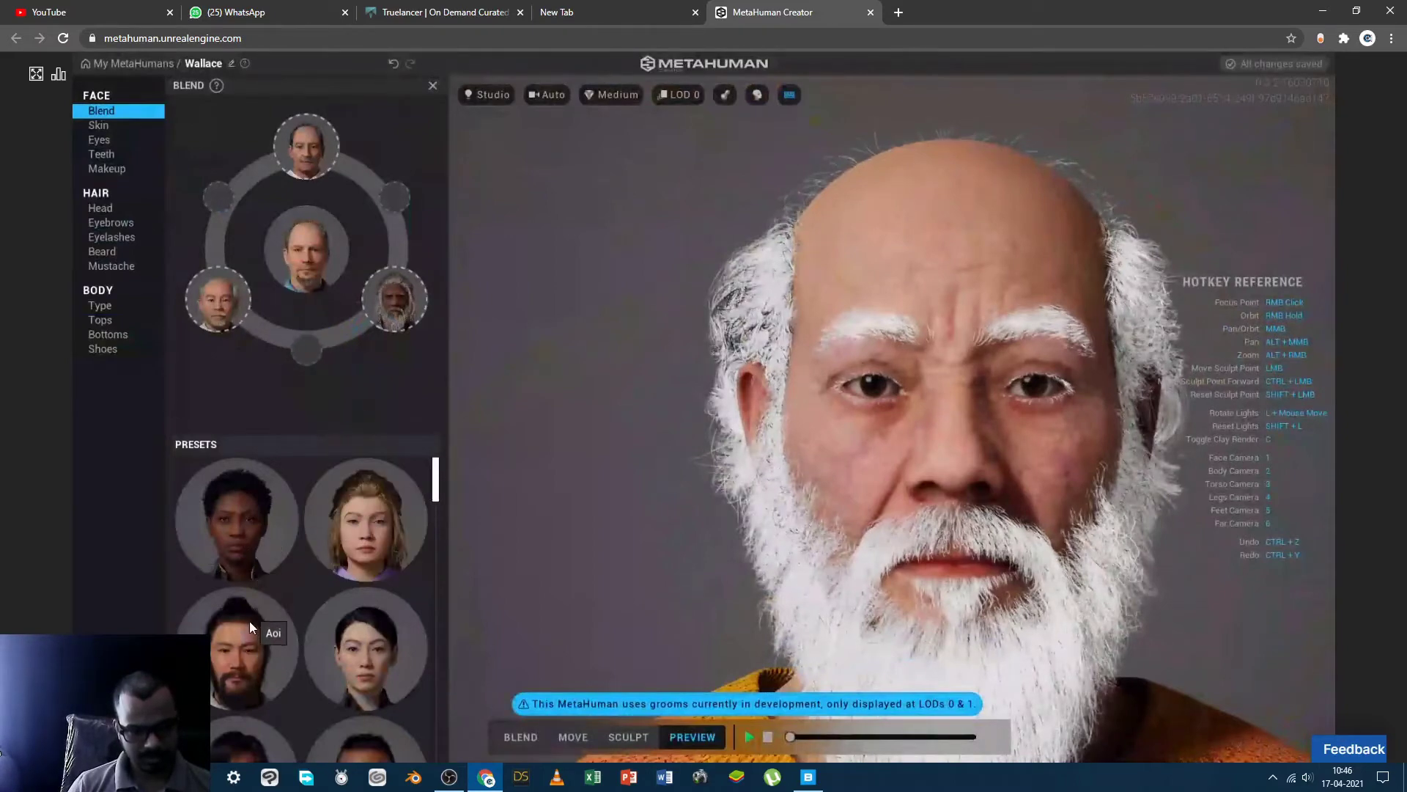
scroll(249, 616, "down", 3)
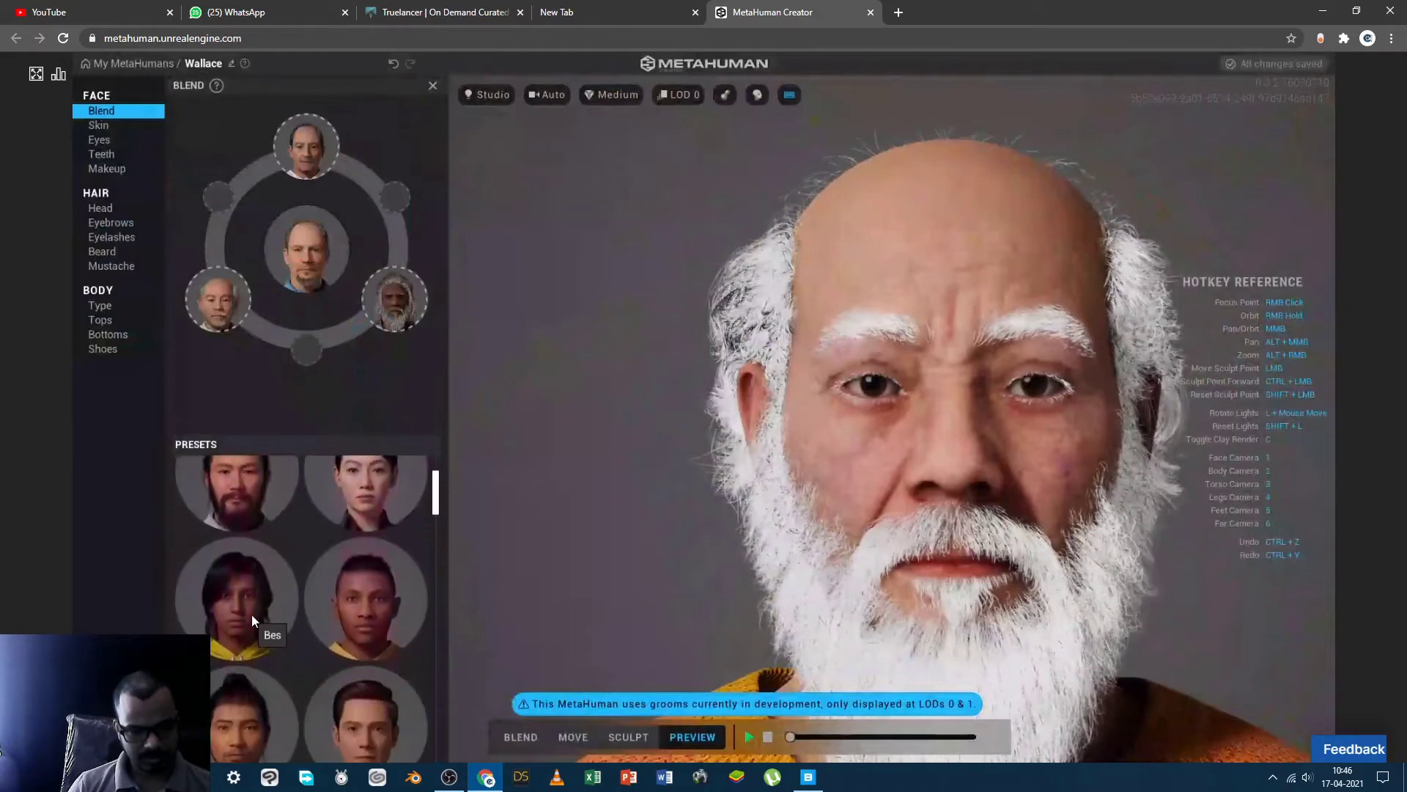
scroll(252, 614, "down", 5)
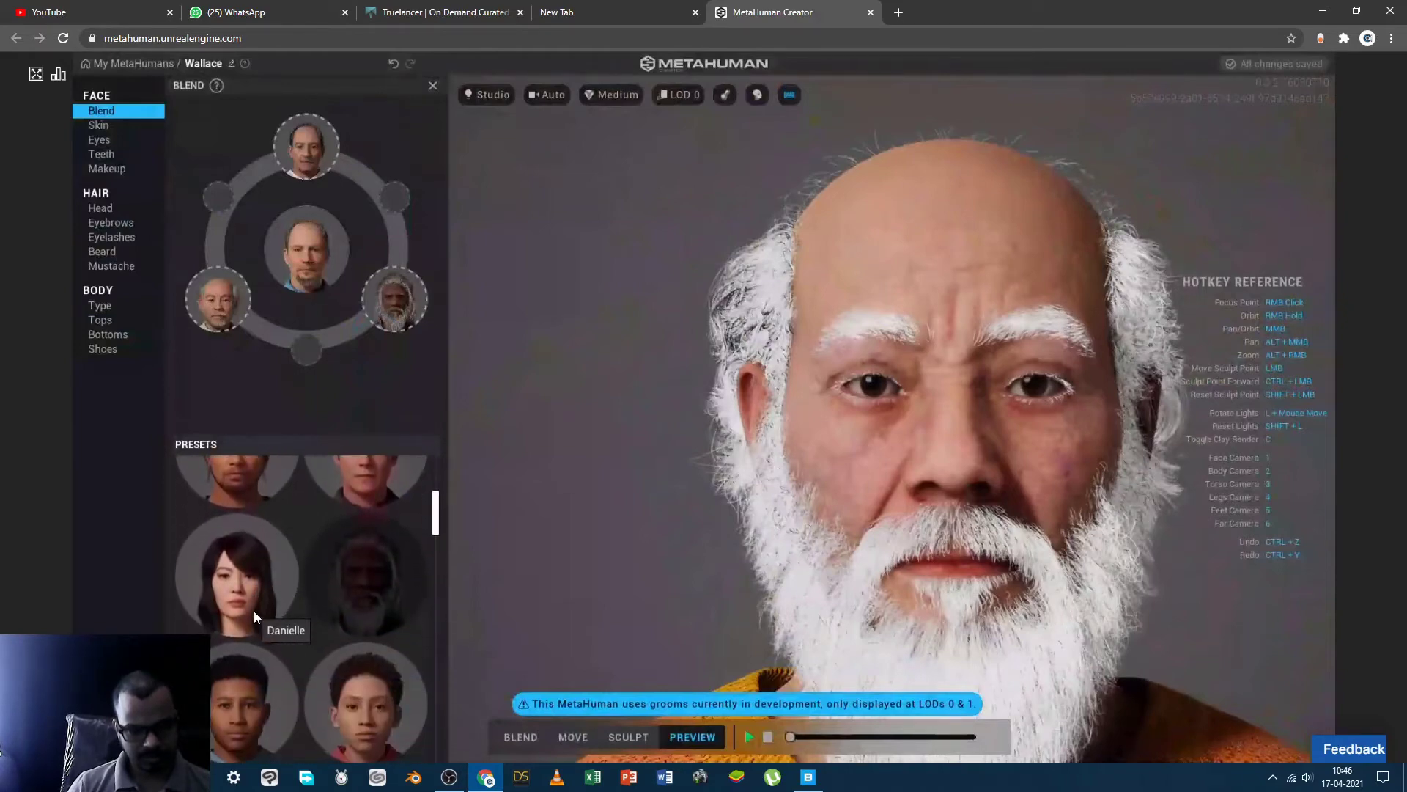
scroll(254, 610, "down", 5)
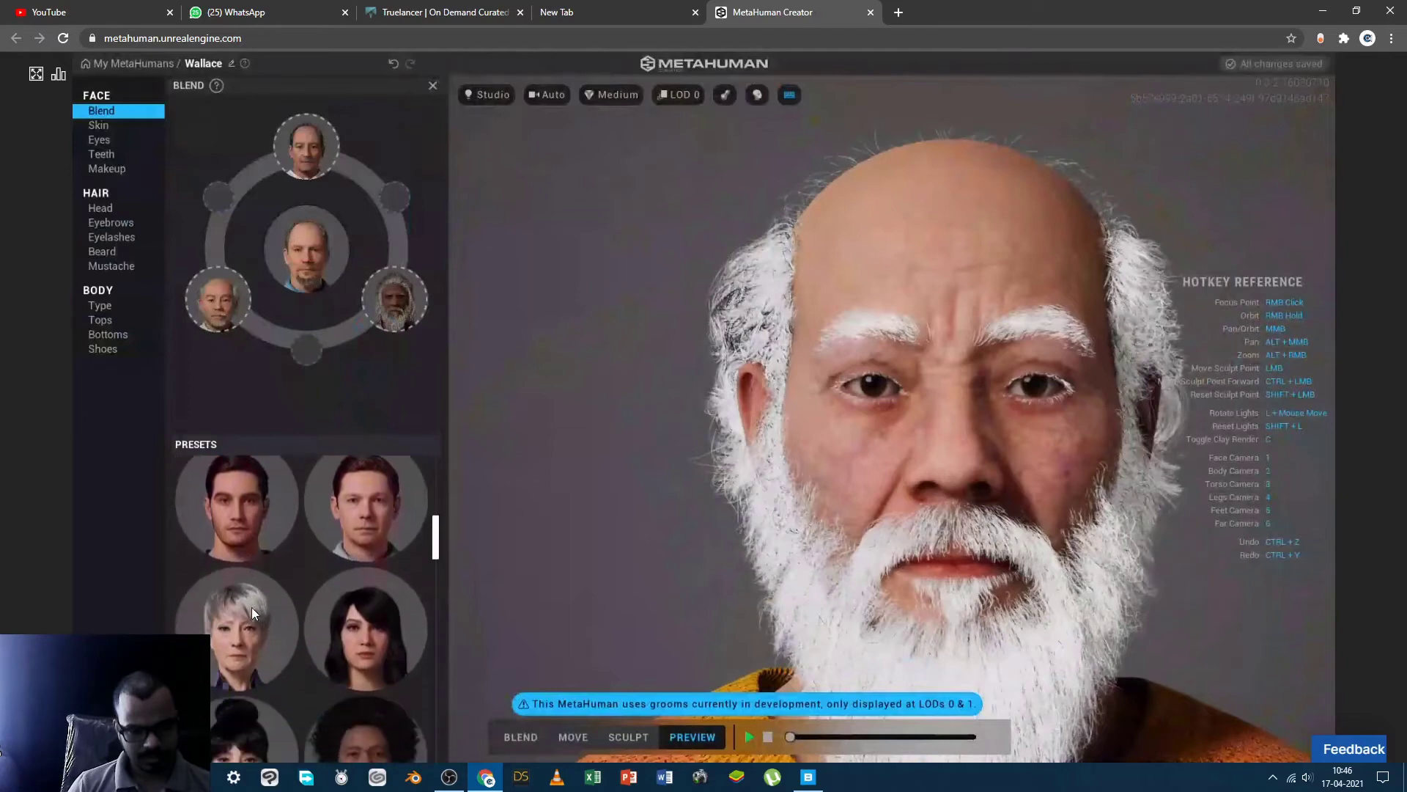
scroll(253, 607, "down", 5)
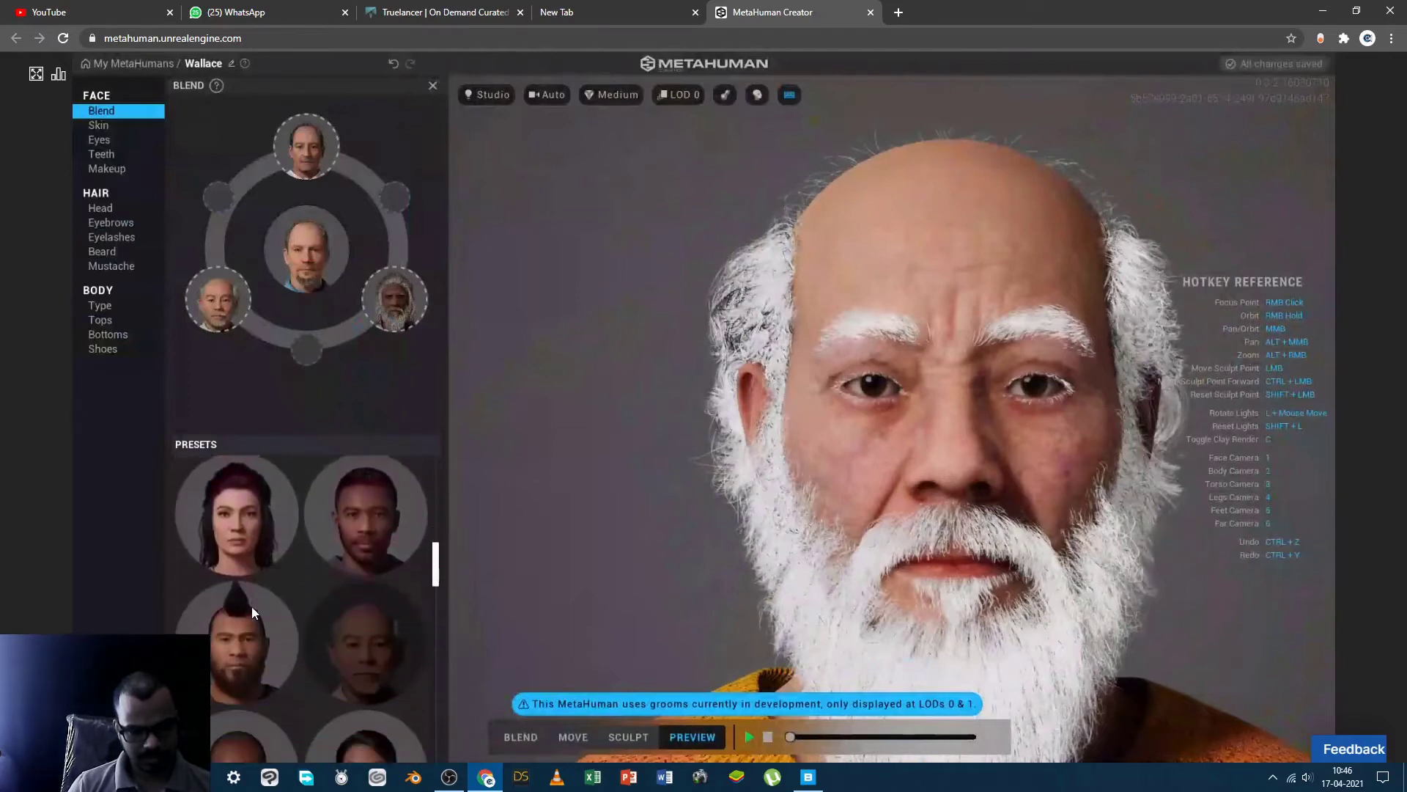
scroll(252, 609, "down", 5)
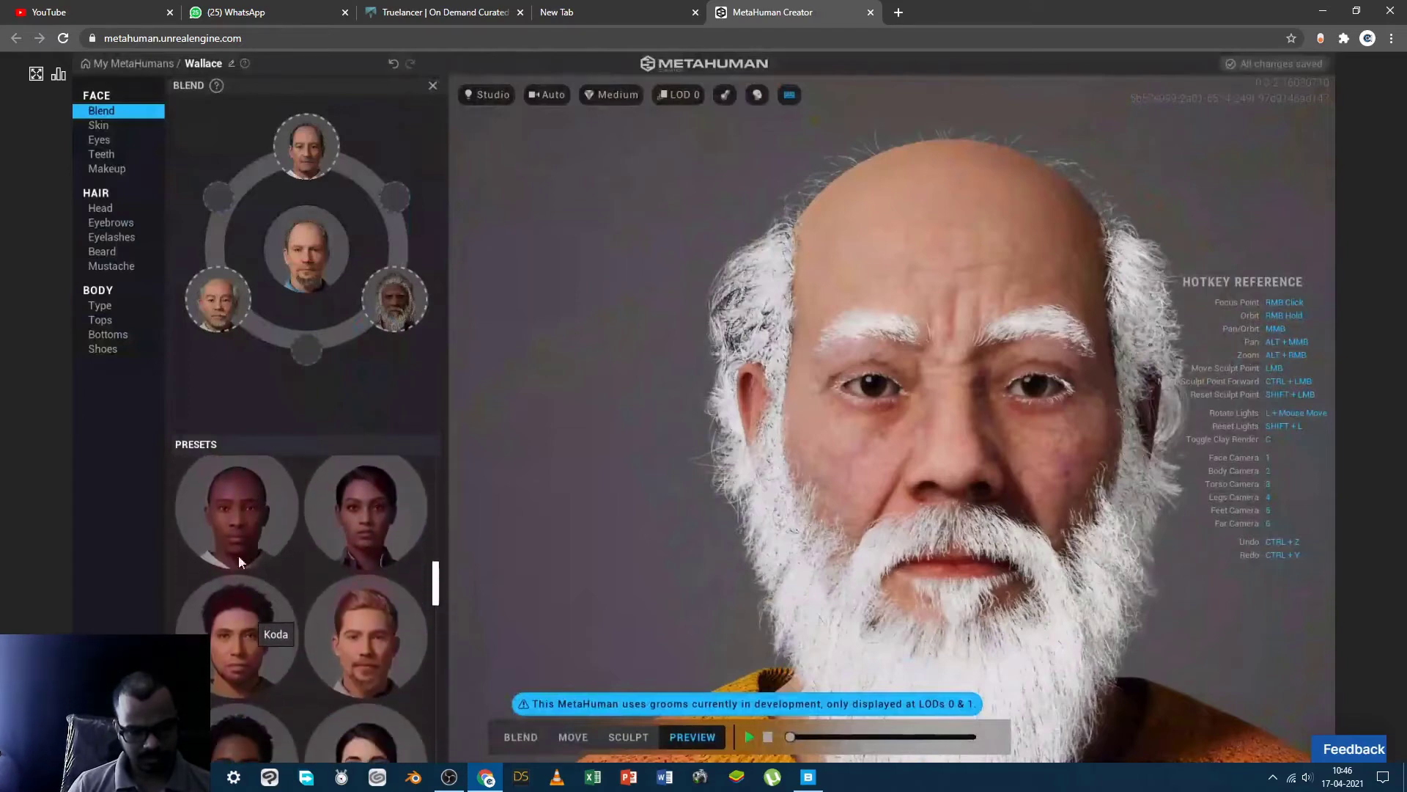
Try adding the Kellan preset and the short-haired blond man's preset to Wallace's blend circle, removing each one
left_click_drag(231, 525, 314, 335)
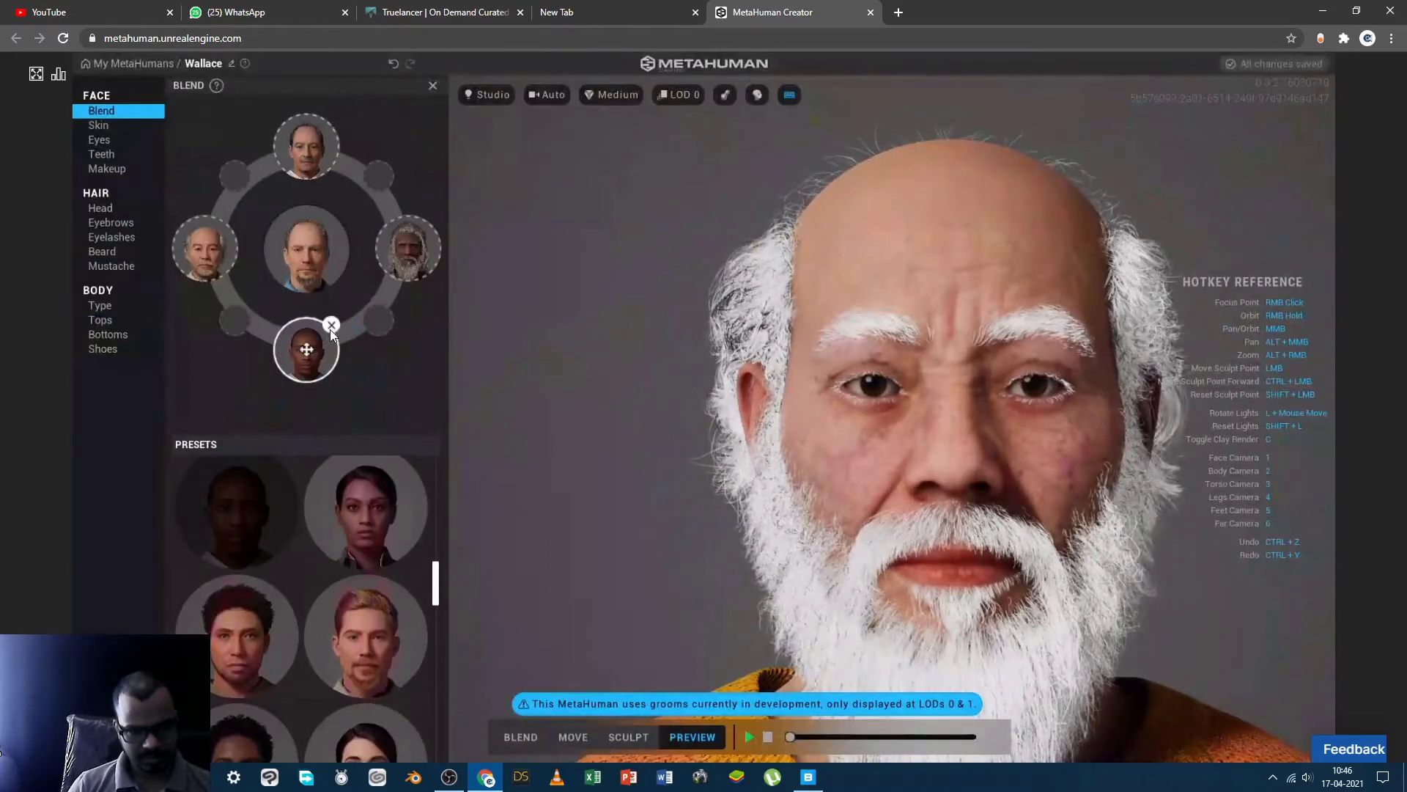
left_click(331, 326)
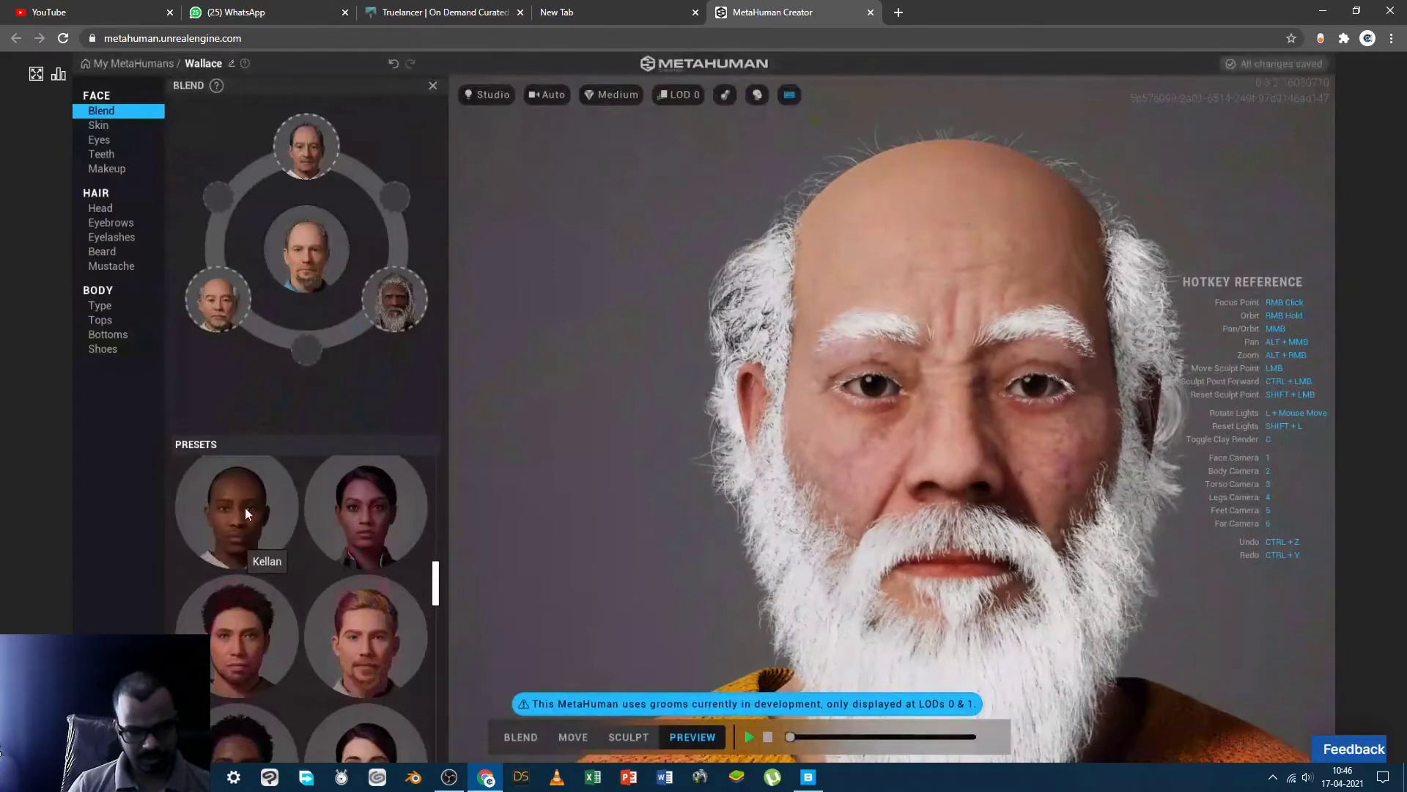
left_click_drag(245, 507, 320, 354)
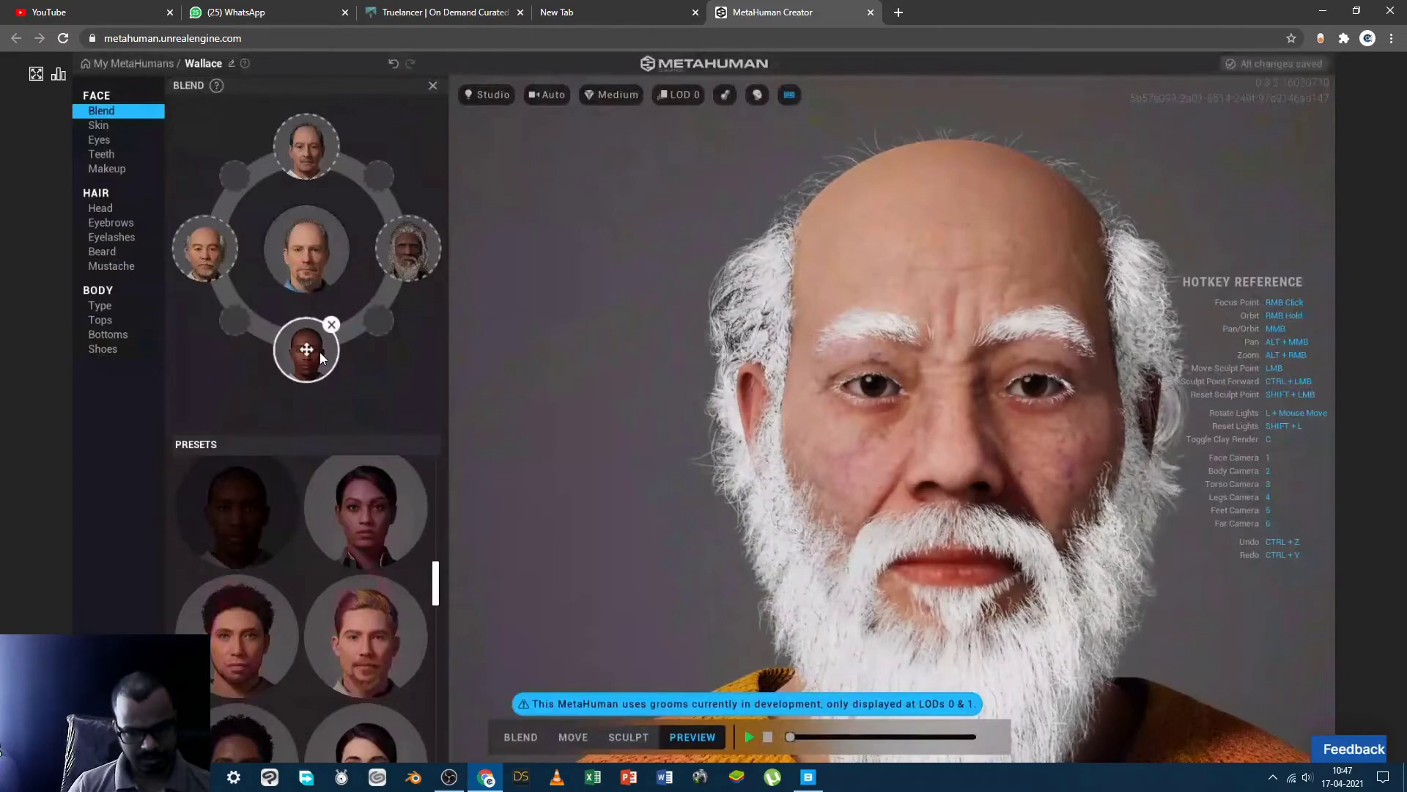
left_click(331, 324)
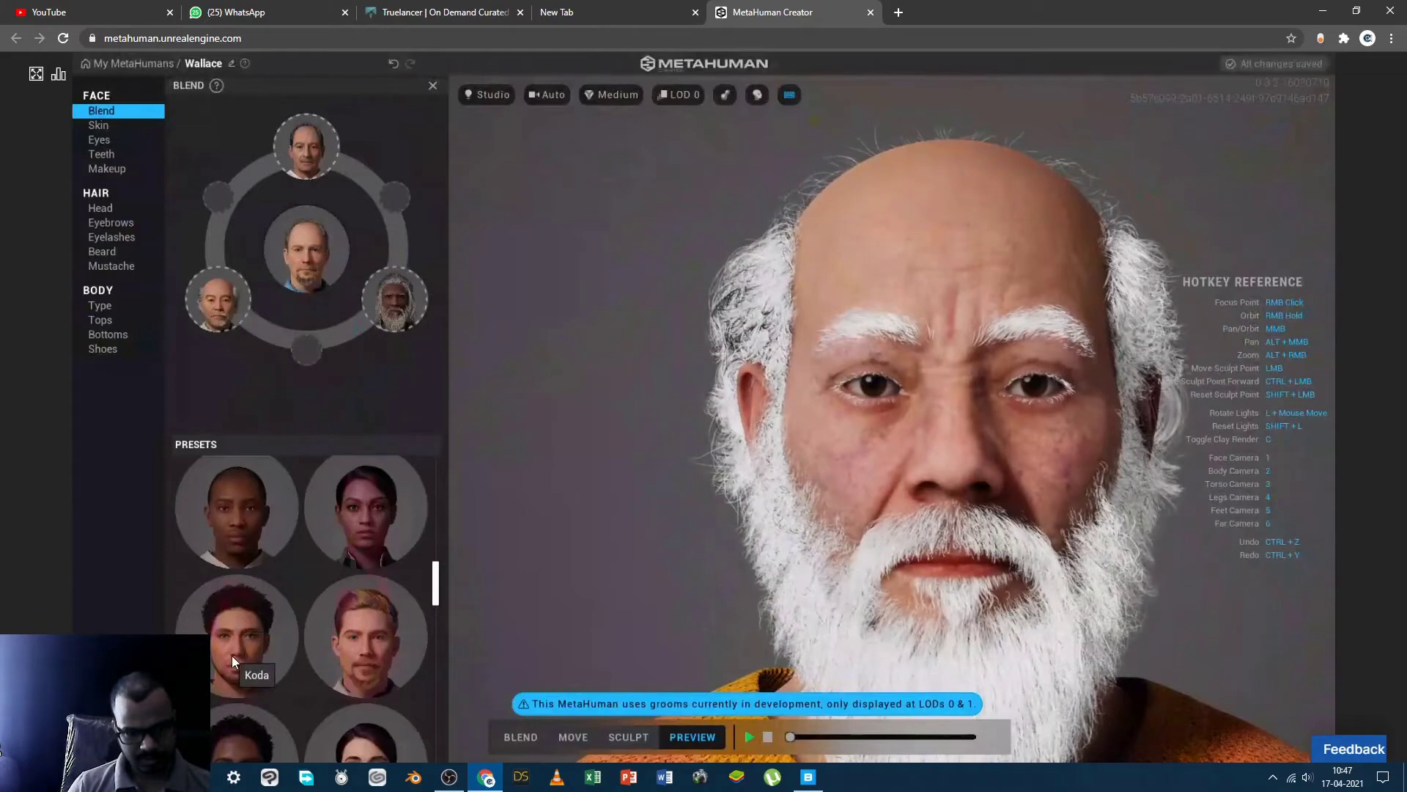
left_click_drag(352, 649, 310, 347)
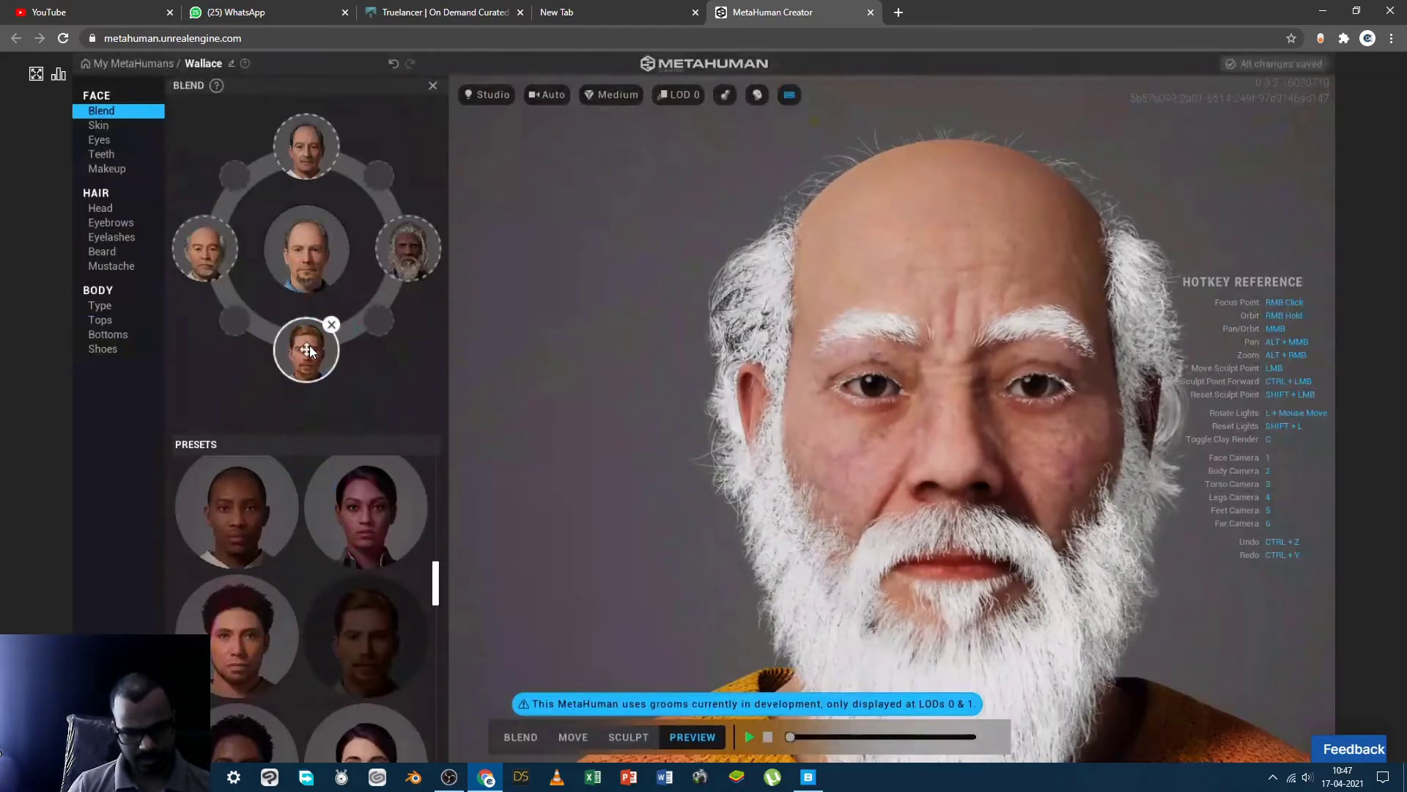
left_click(332, 325)
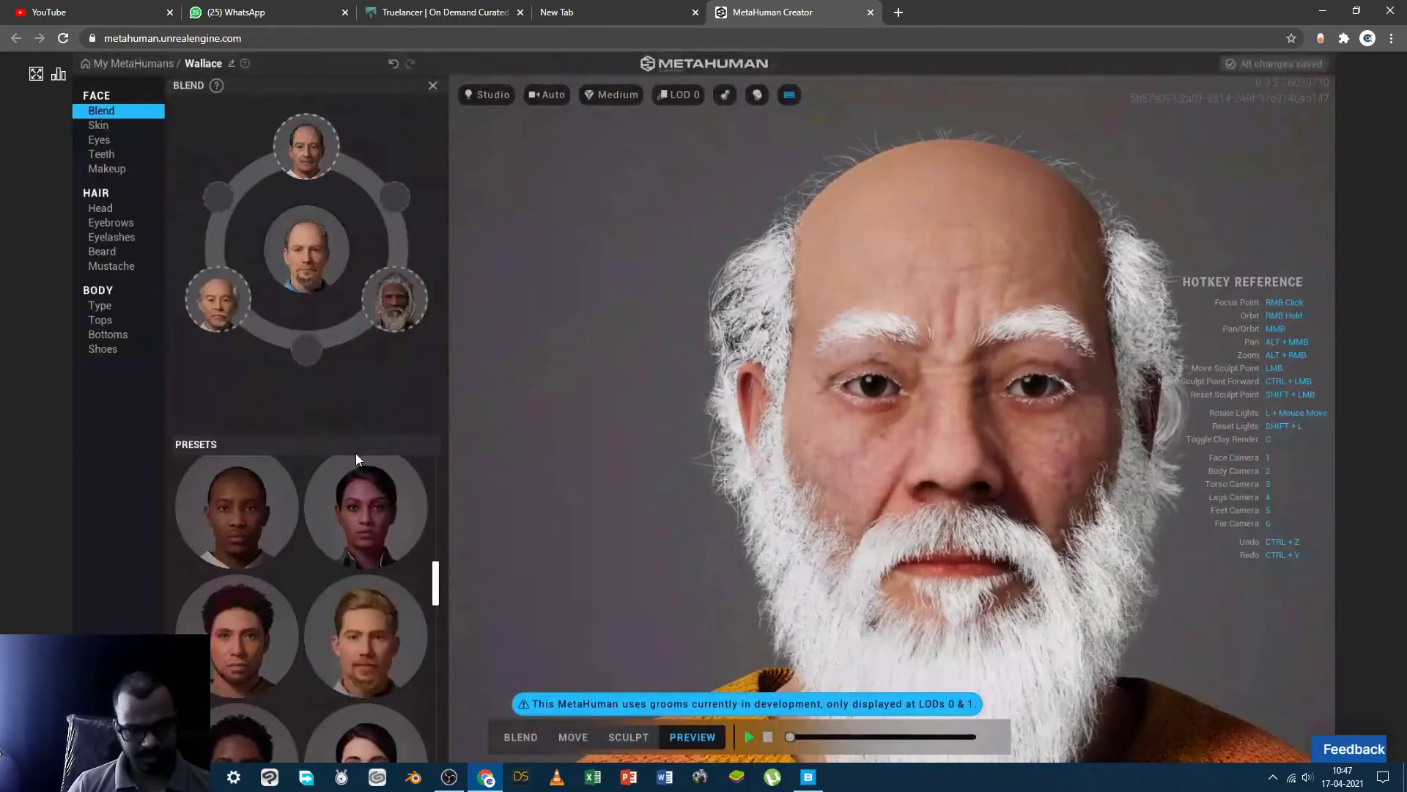
Add the Lucian and Omar presets to Wallace's blend circle
scroll(327, 541, "down", 3)
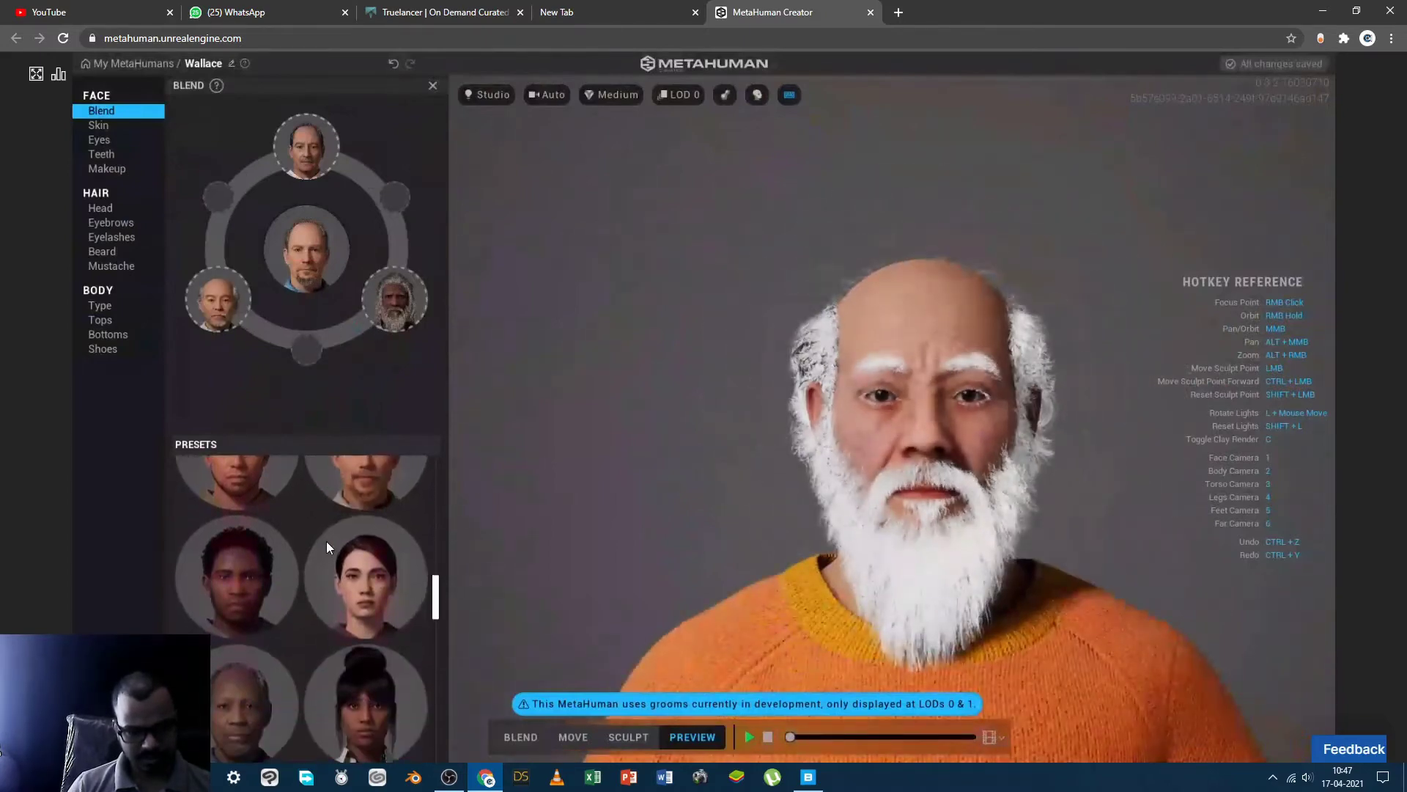
scroll(327, 541, "down", 2)
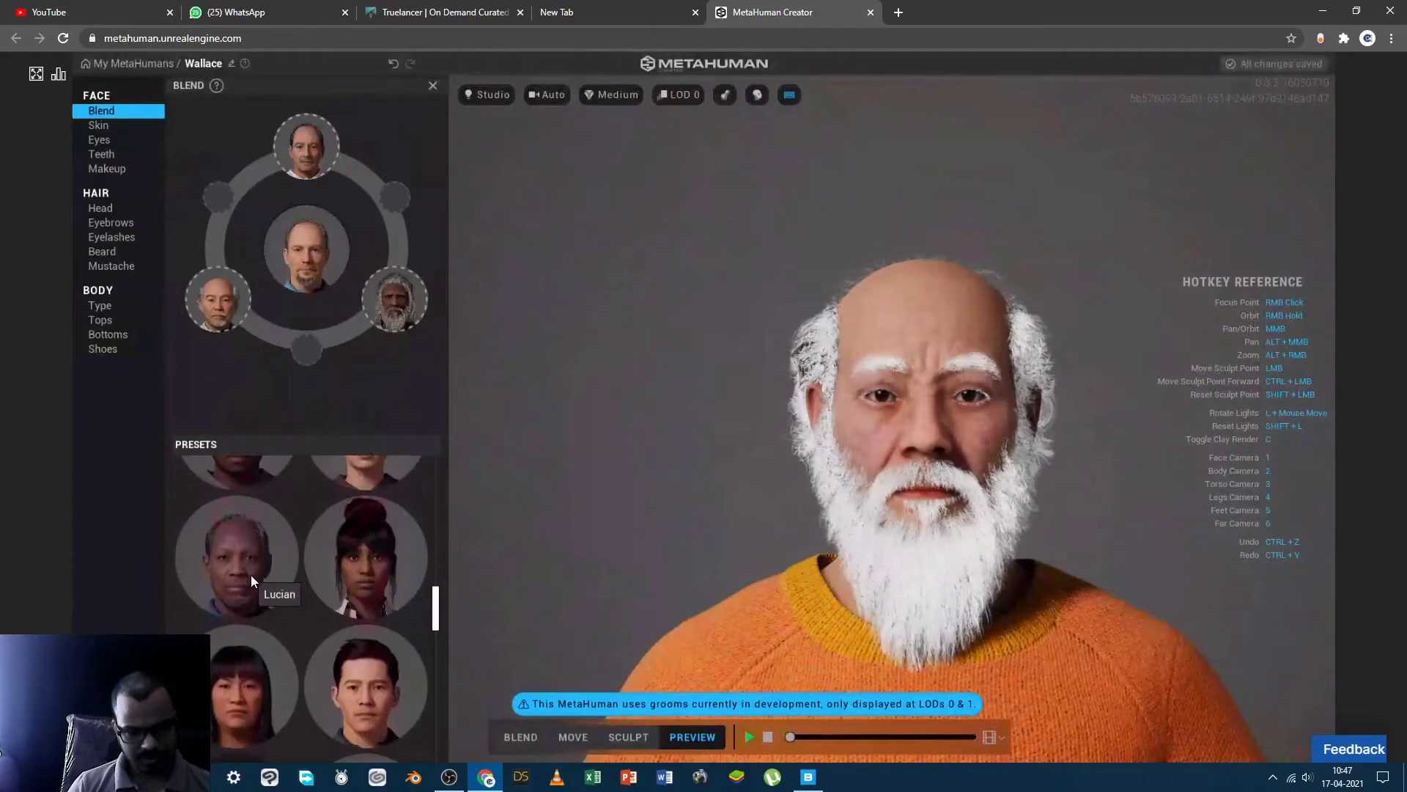
left_click_drag(250, 574, 319, 354)
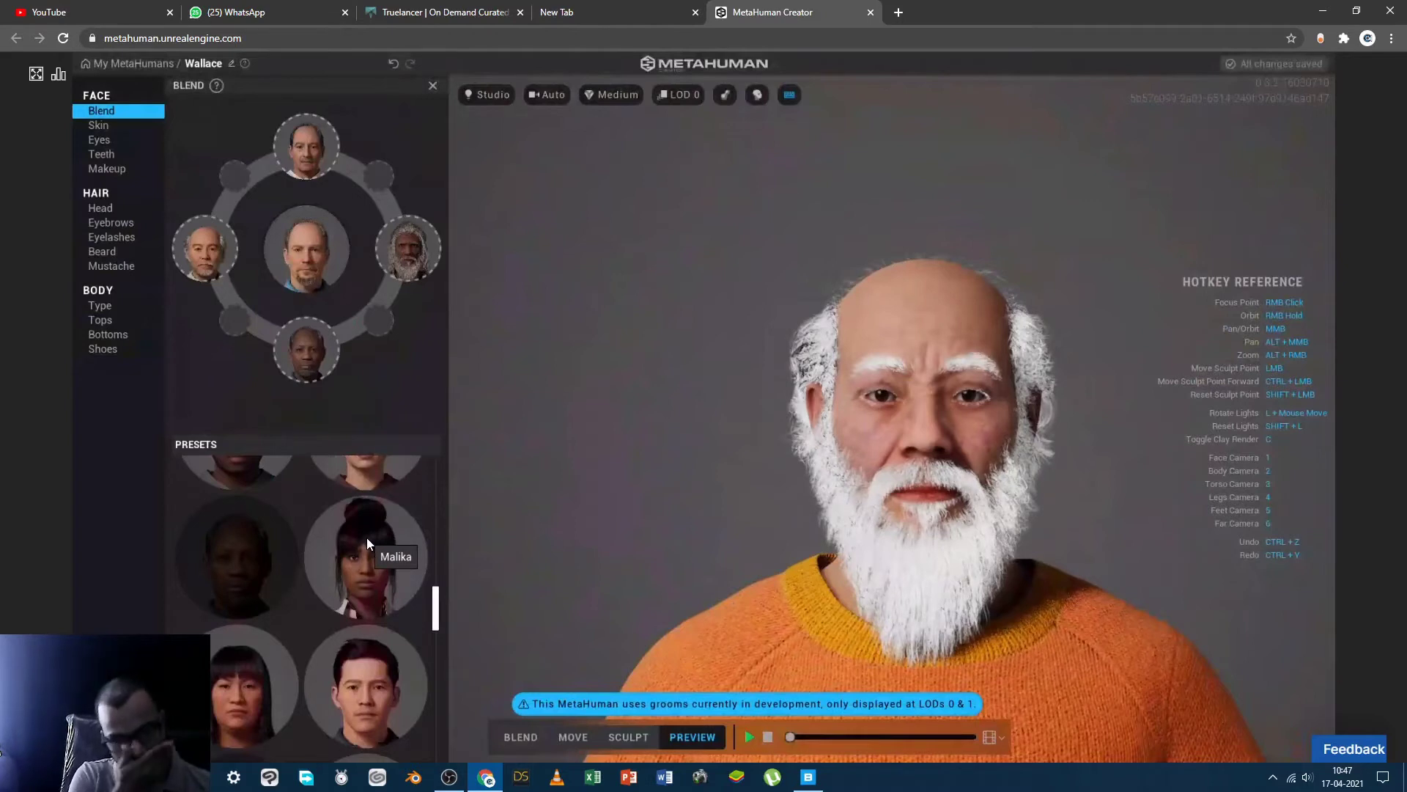
scroll(304, 522, "down", 2)
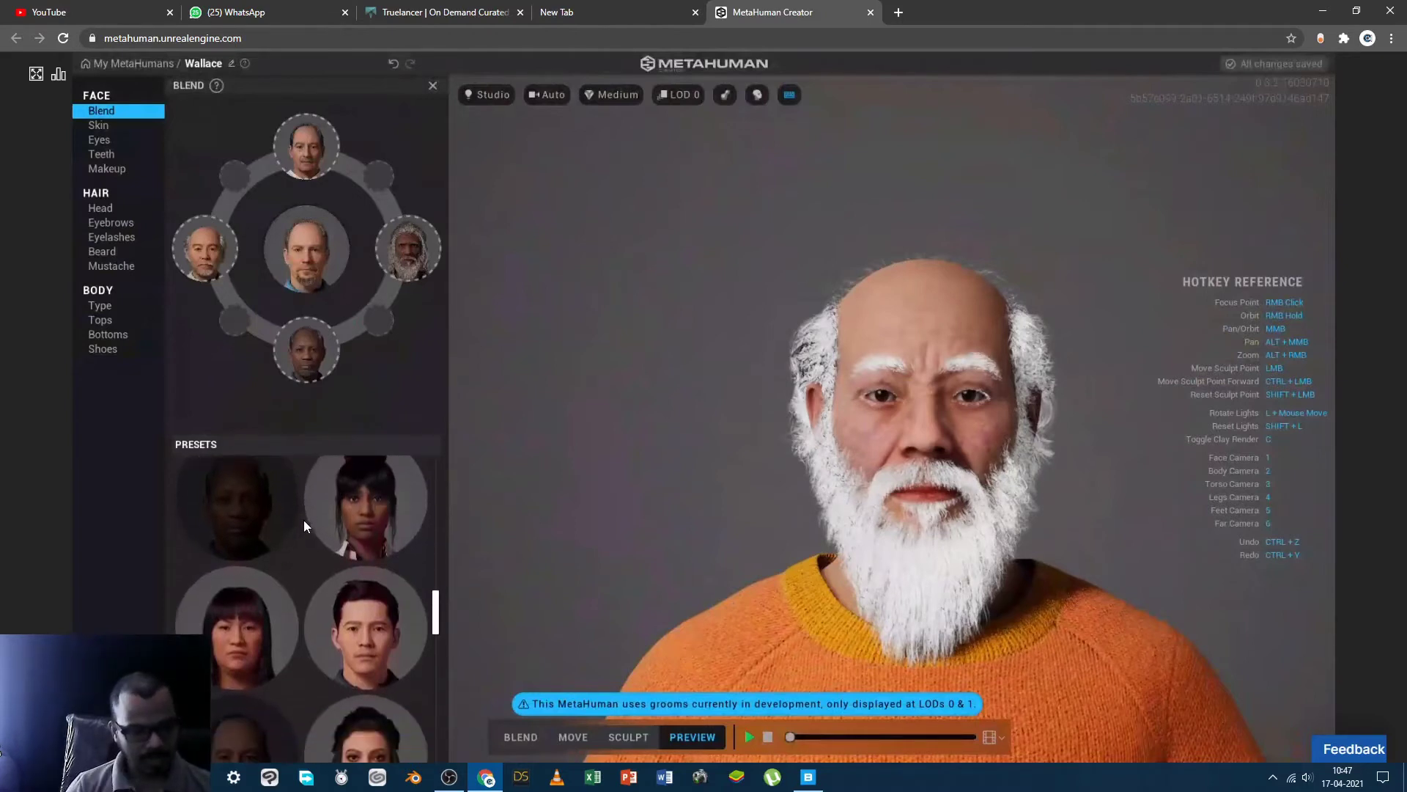
scroll(303, 520, "down", 2)
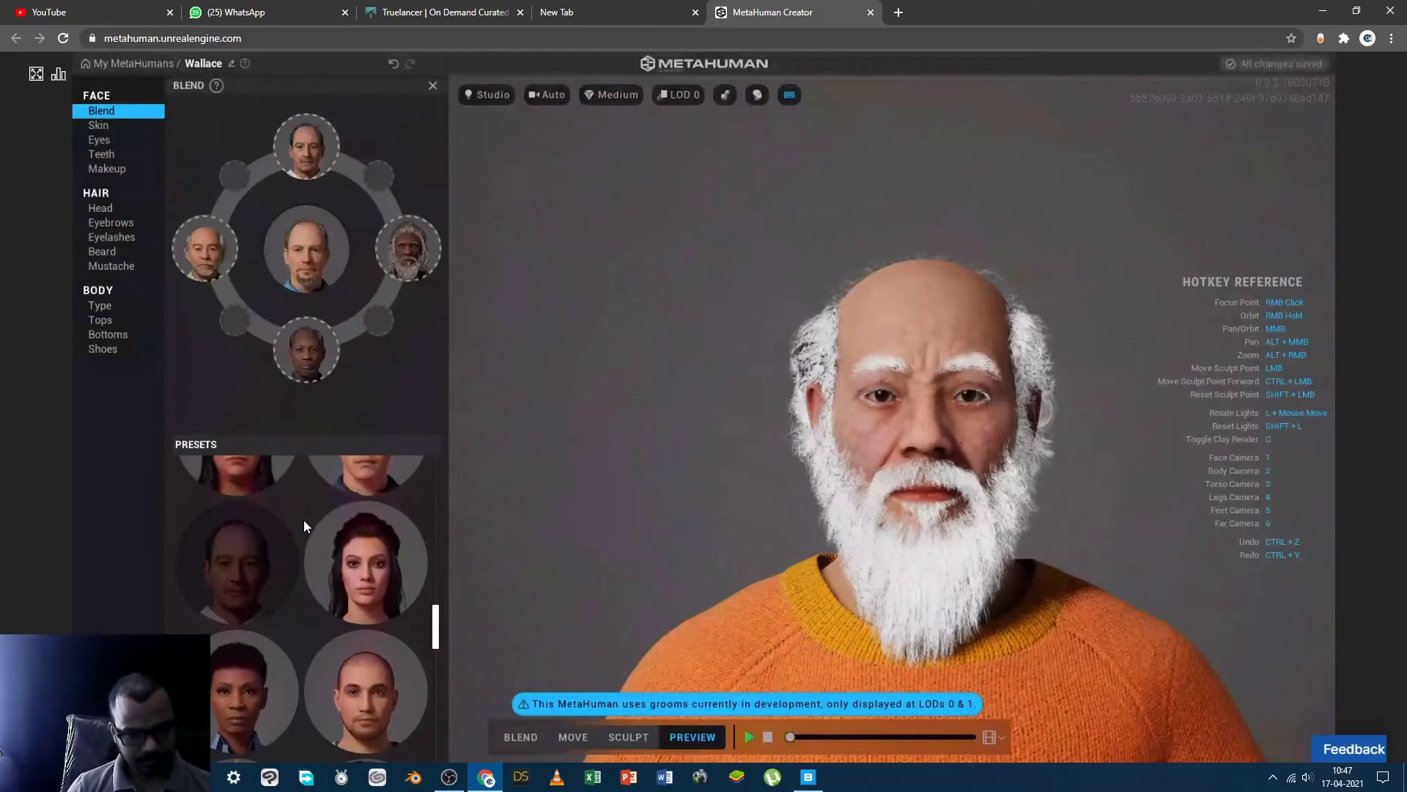
left_click_drag(350, 678, 235, 327)
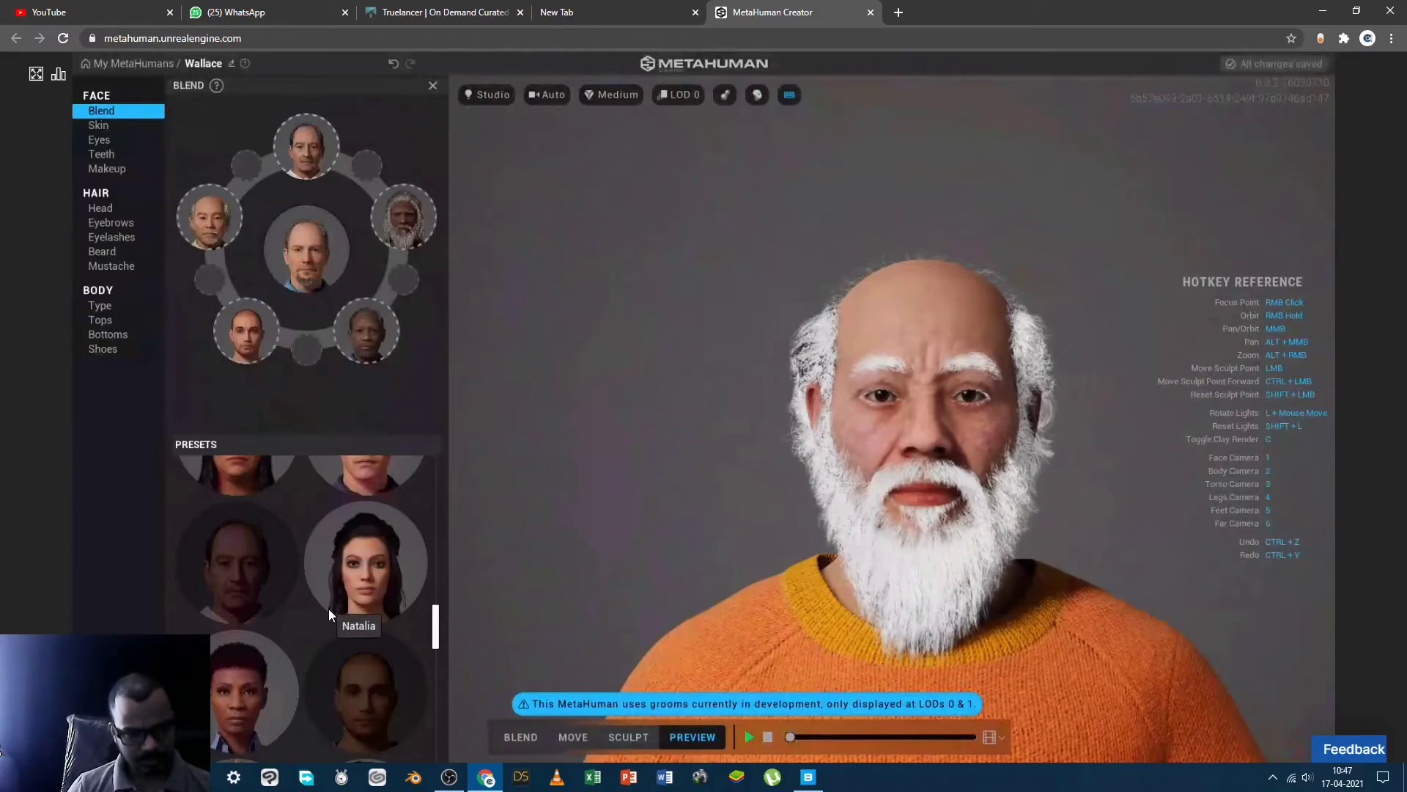
Fill the last place in the blend circle with the grey-haired older man's preset
scroll(353, 662, "down", 1)
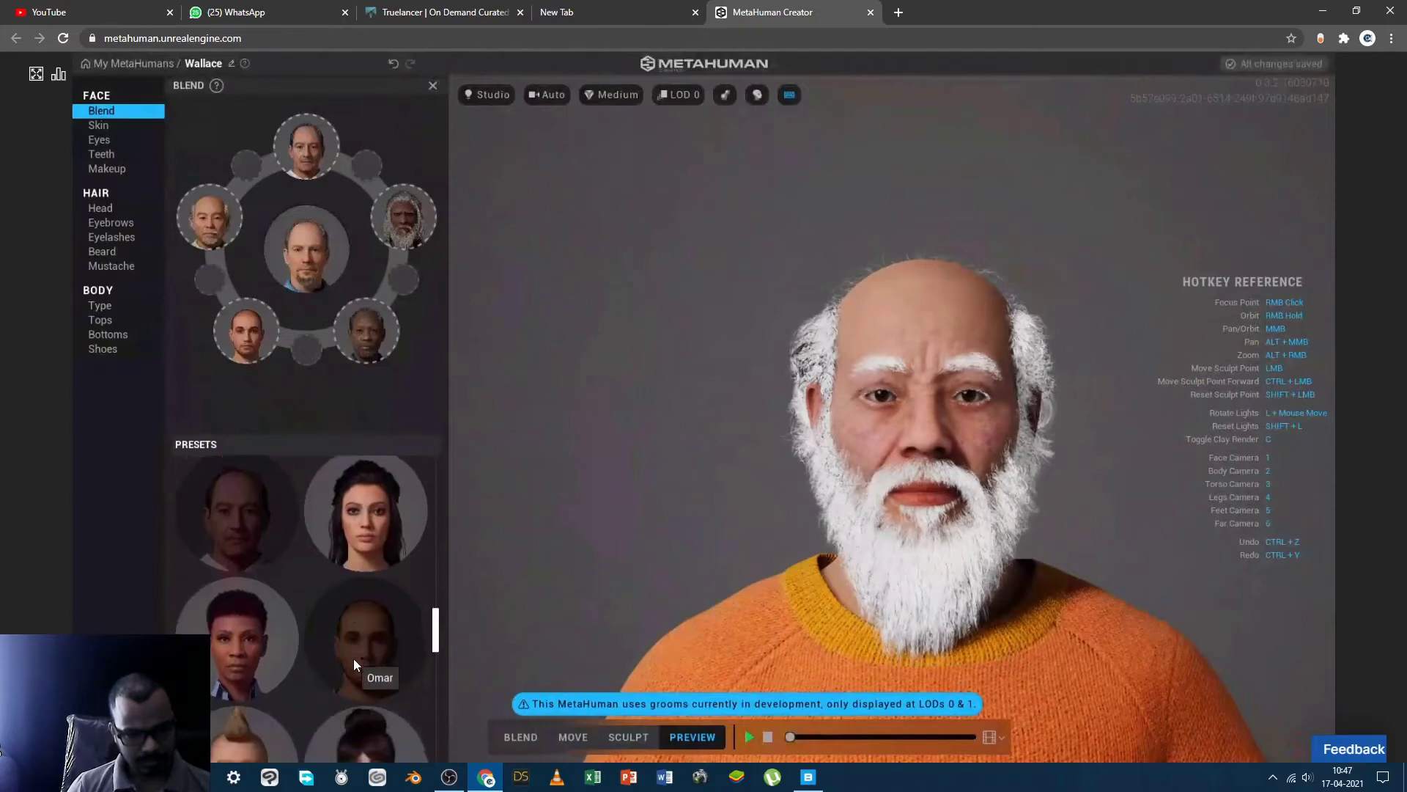
scroll(353, 663, "down", 3)
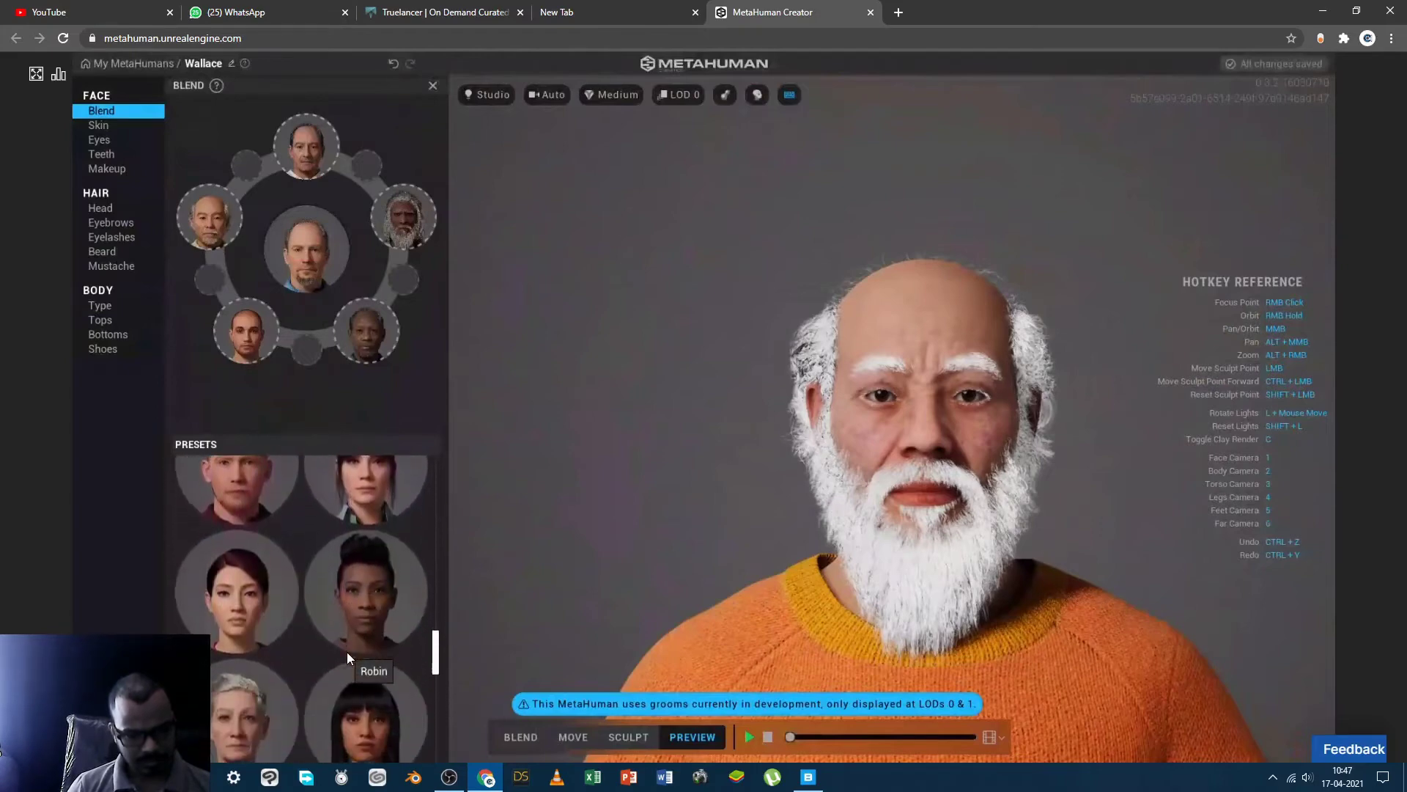
scroll(346, 652, "down", 3)
scroll(345, 649, "down", 1)
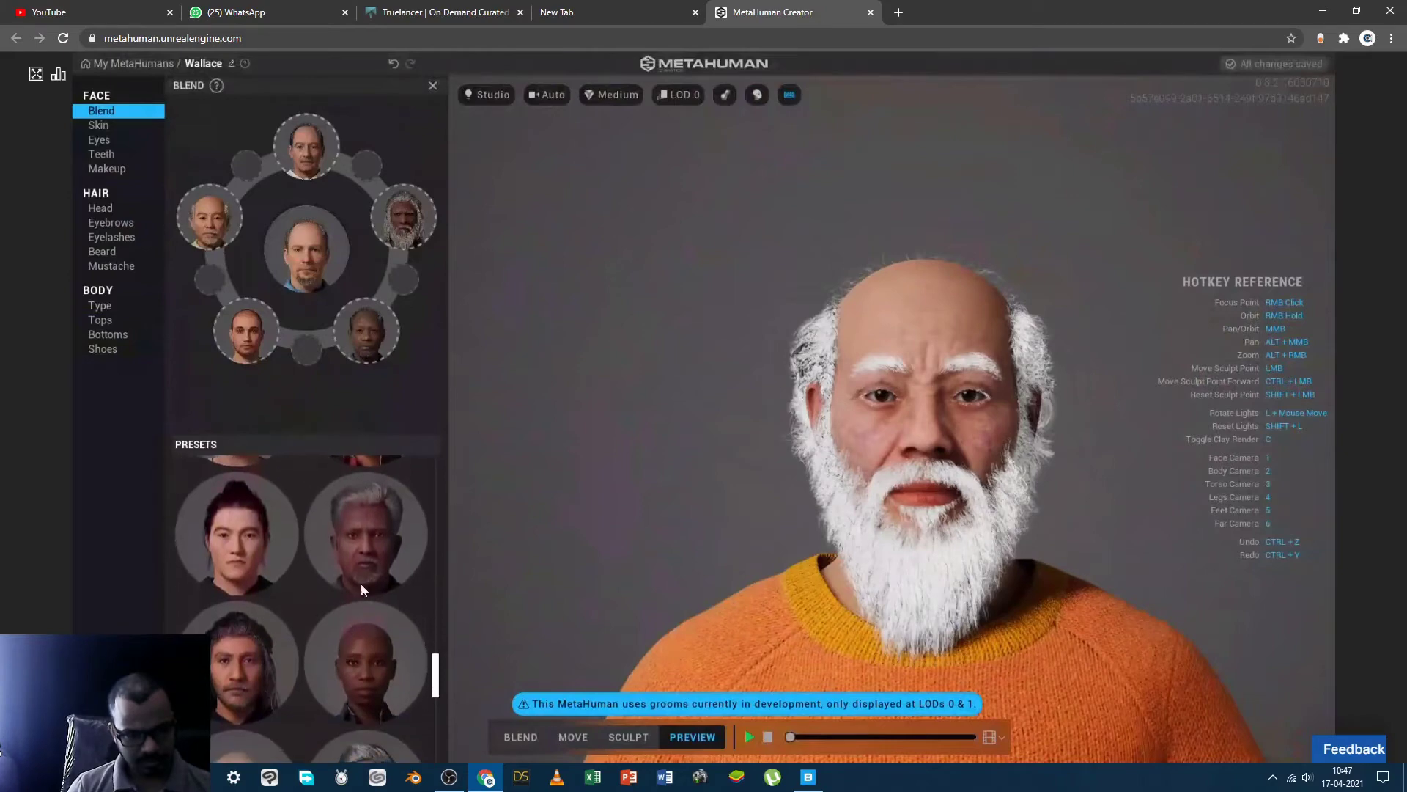
left_click_drag(367, 554, 254, 161)
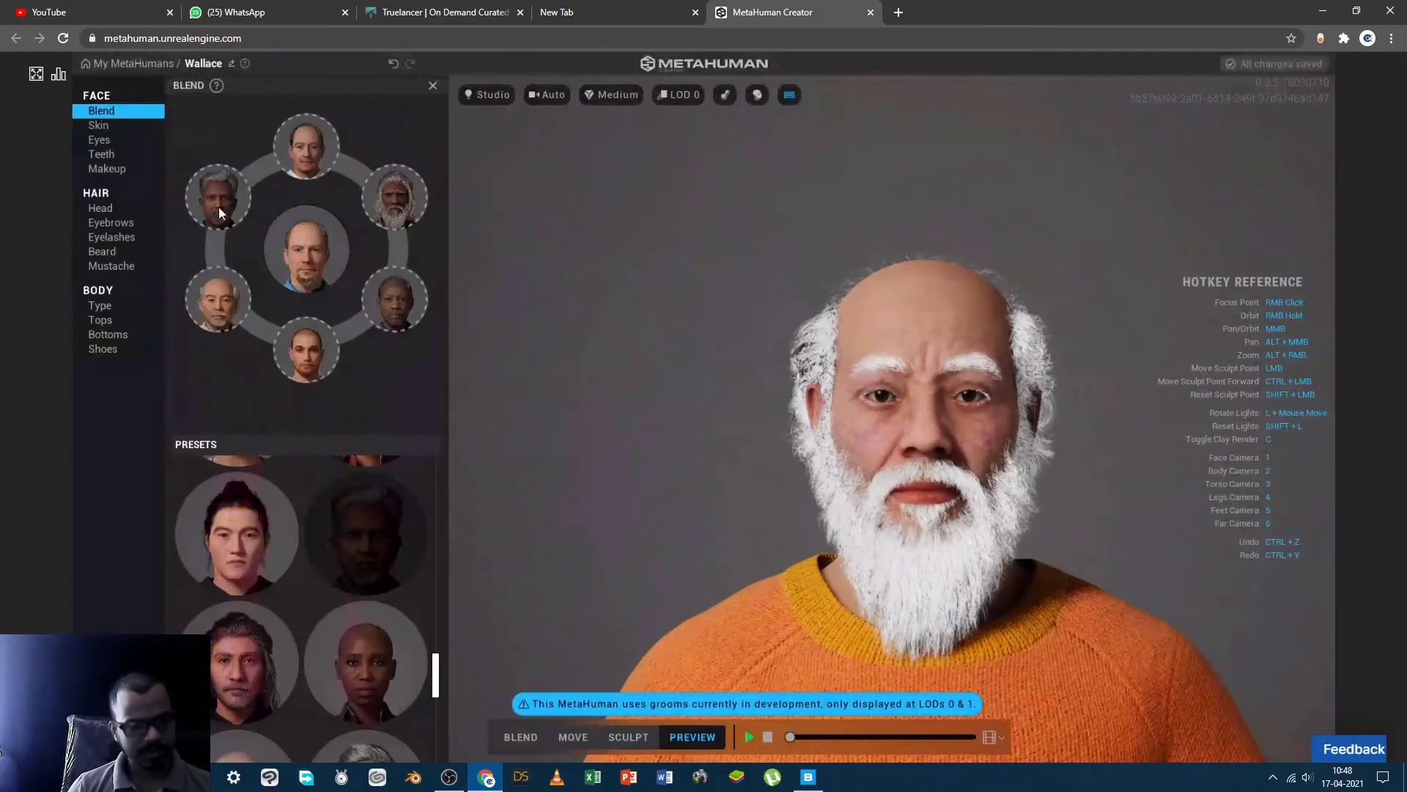
mouse_move(213, 201)
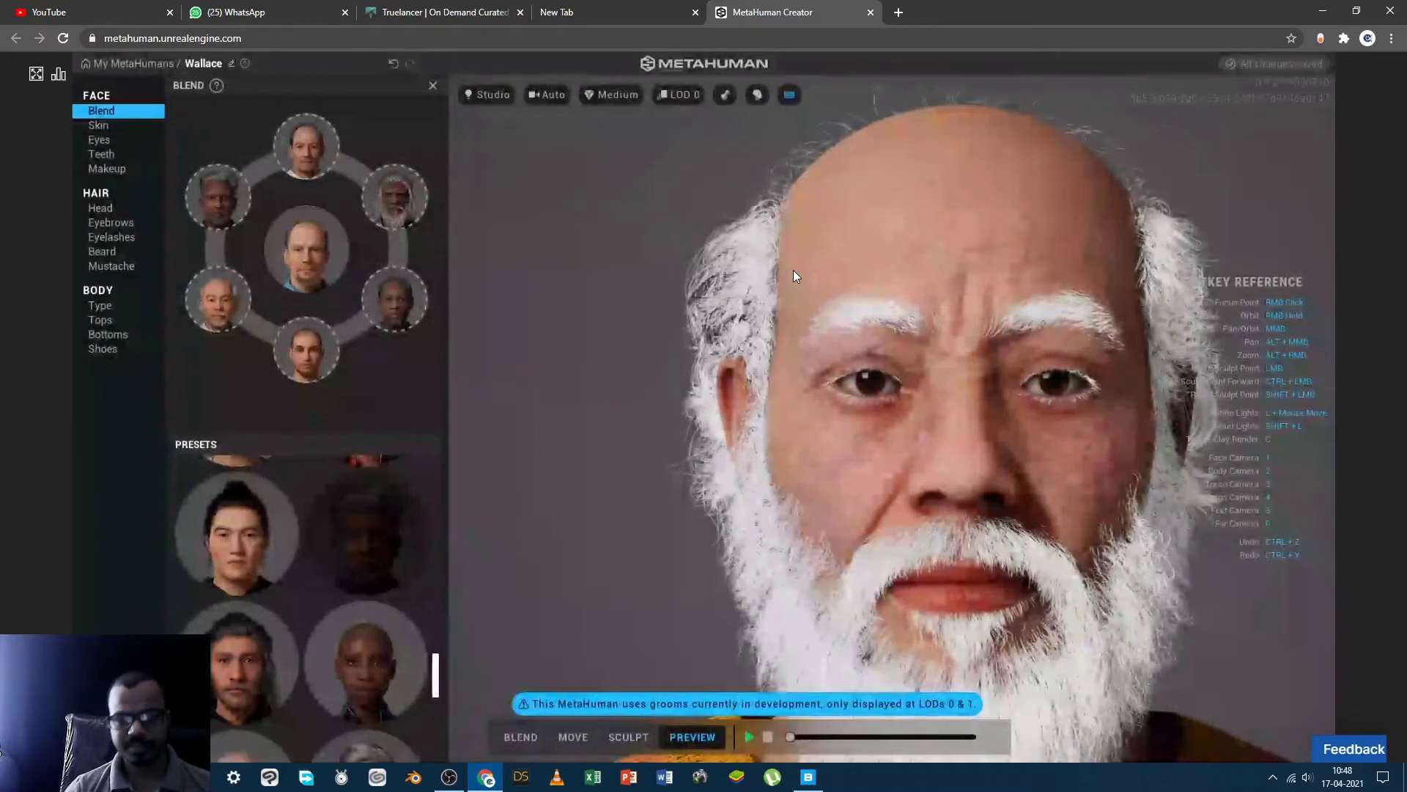
scroll(793, 269, "down", 2)
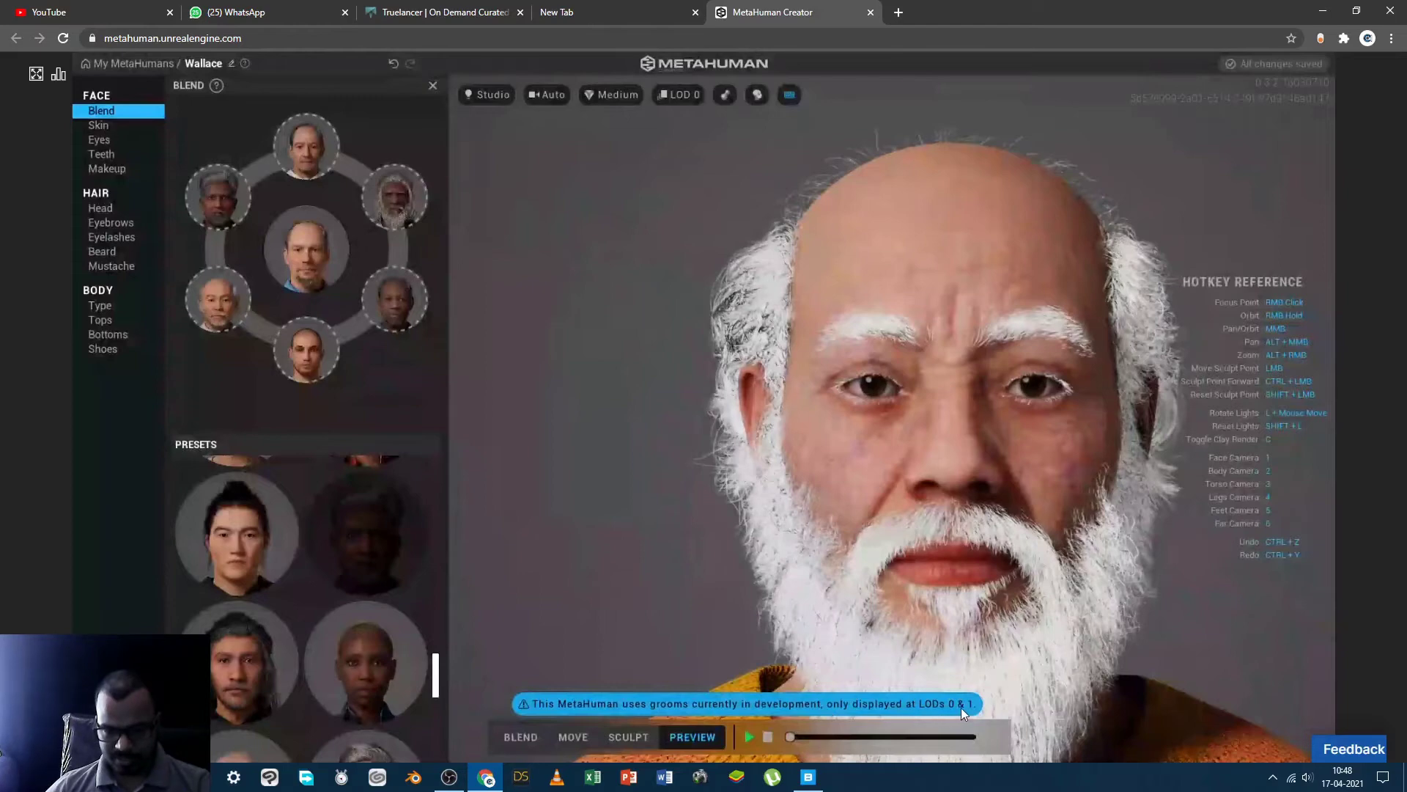
View the available level of detail and environment options without changing them
left_click(689, 95)
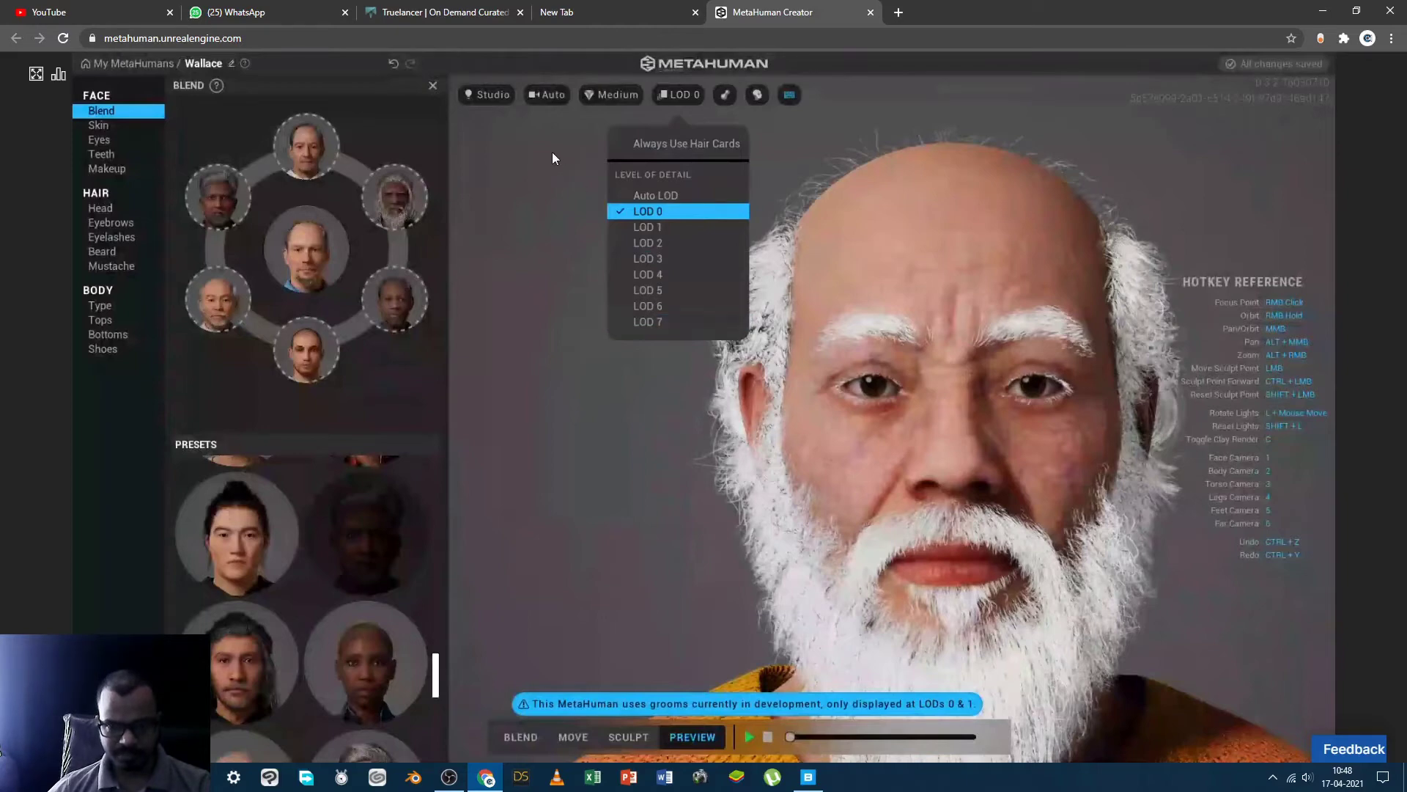
left_click(535, 132)
left_click(494, 97)
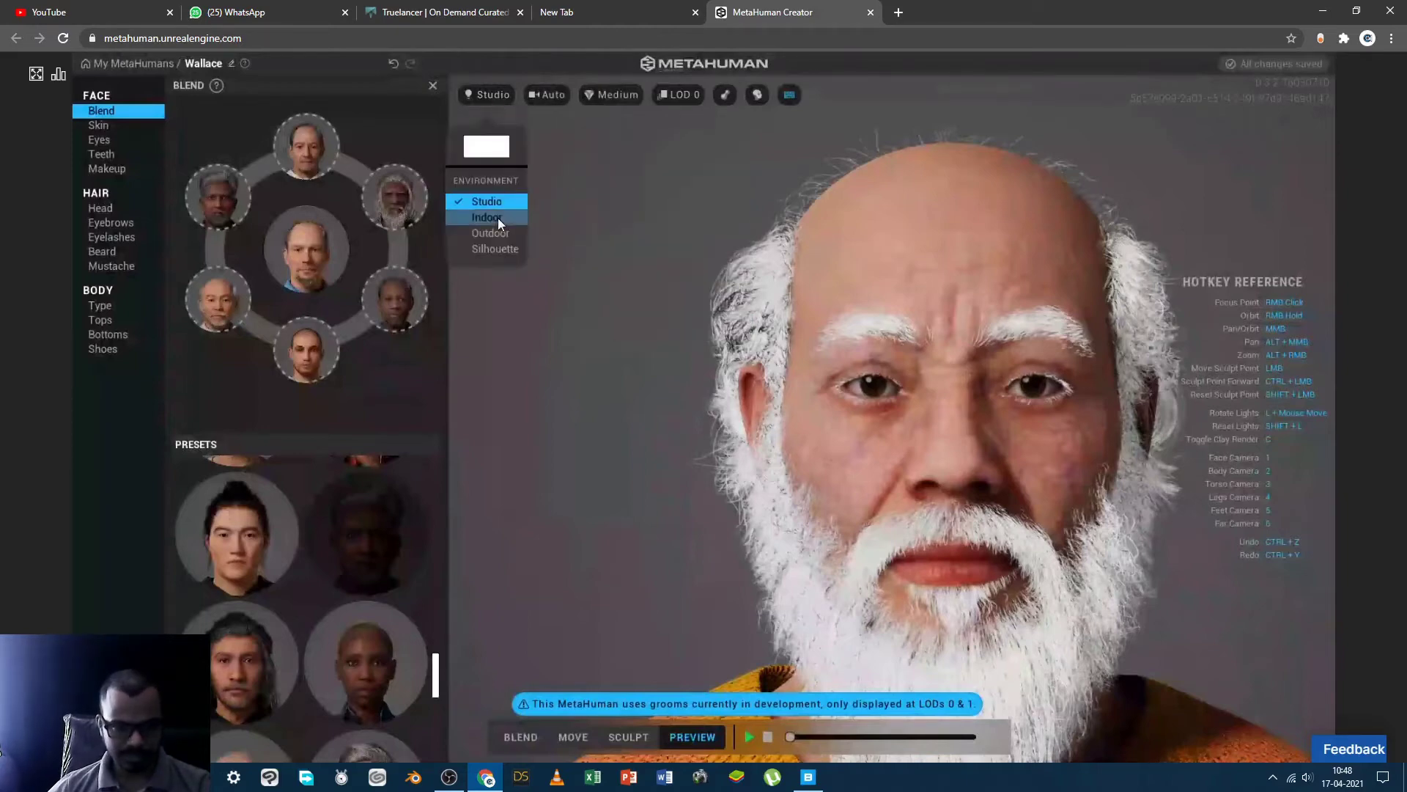
left_click(654, 172)
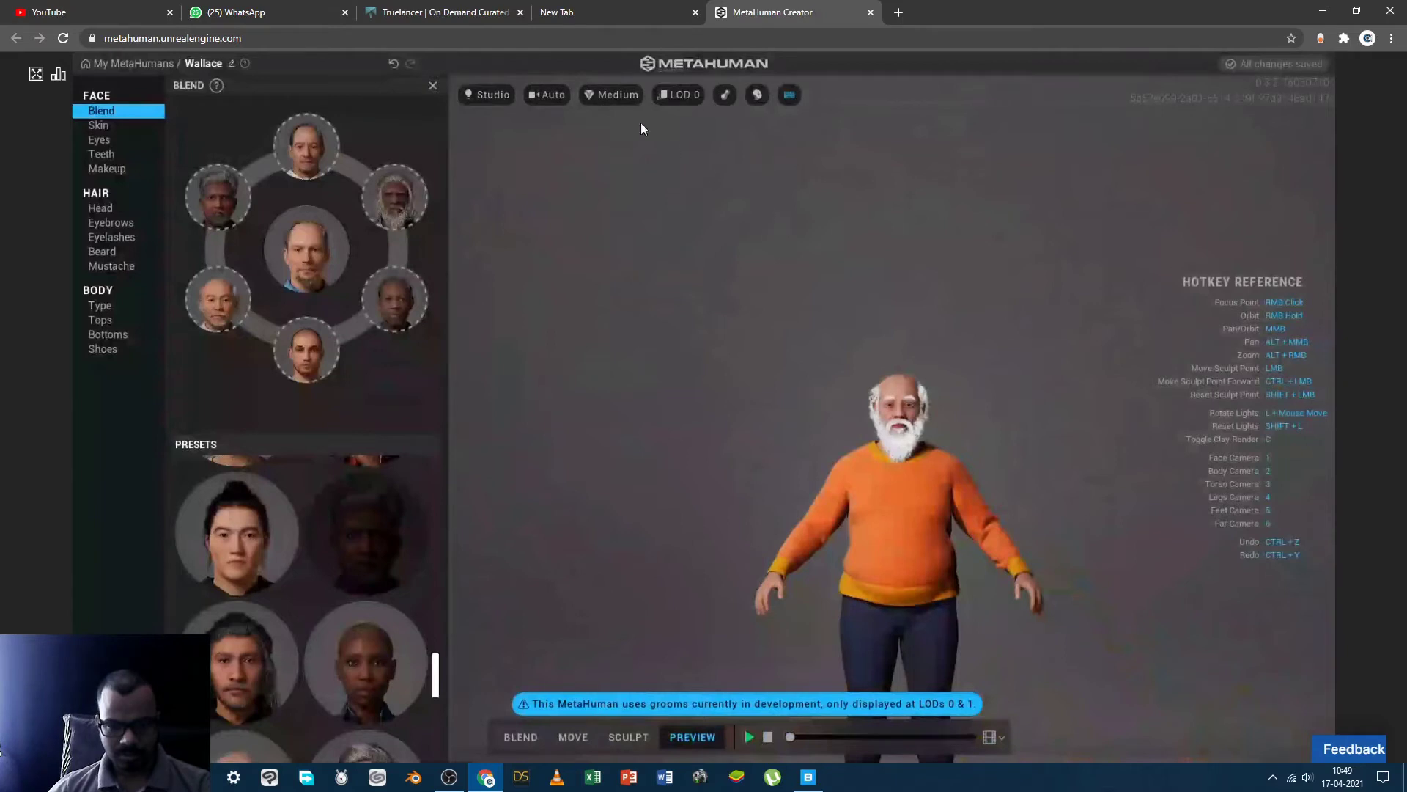
Try the Indoor and Outdoor environments around Wallace, and set the environment to Silhouette
left_click(491, 94)
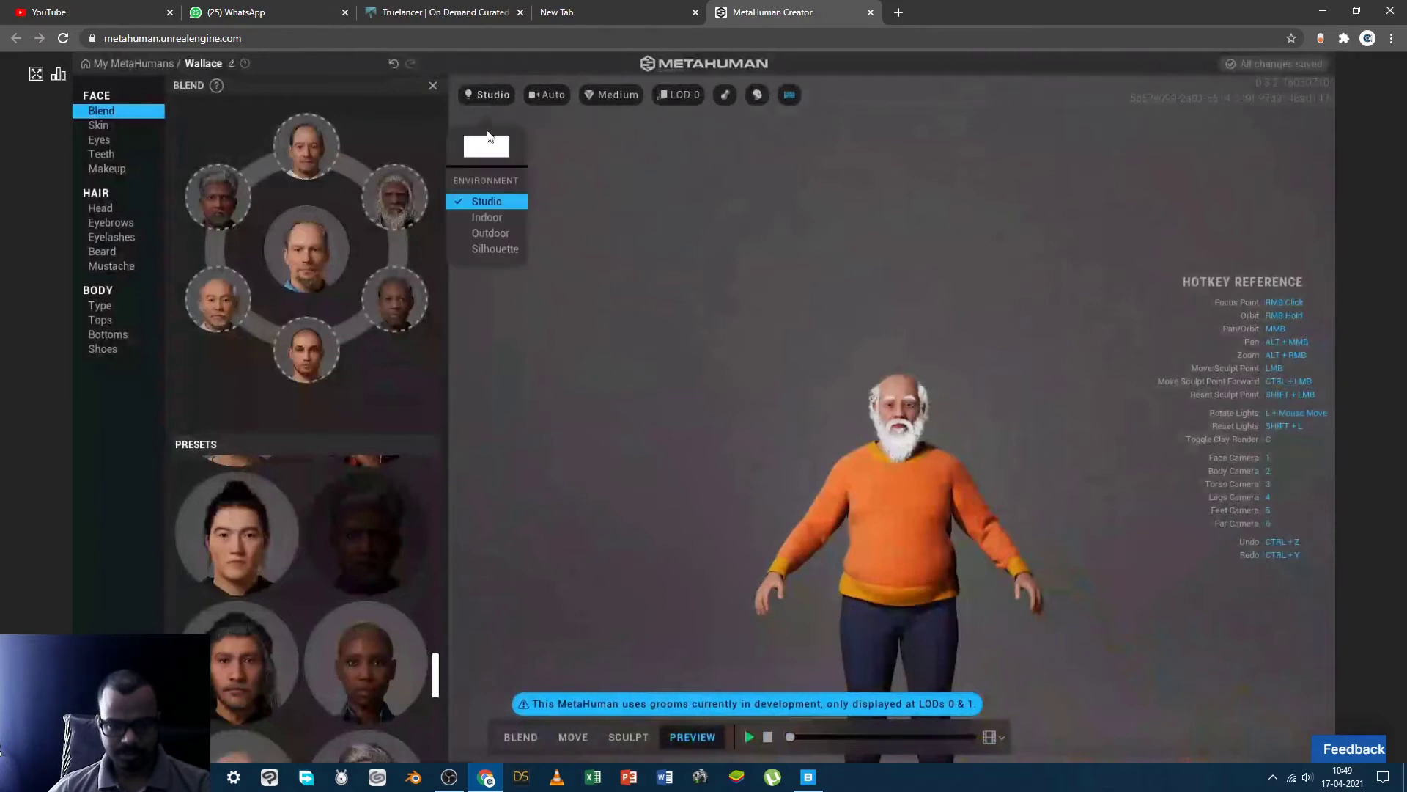
left_click(484, 217)
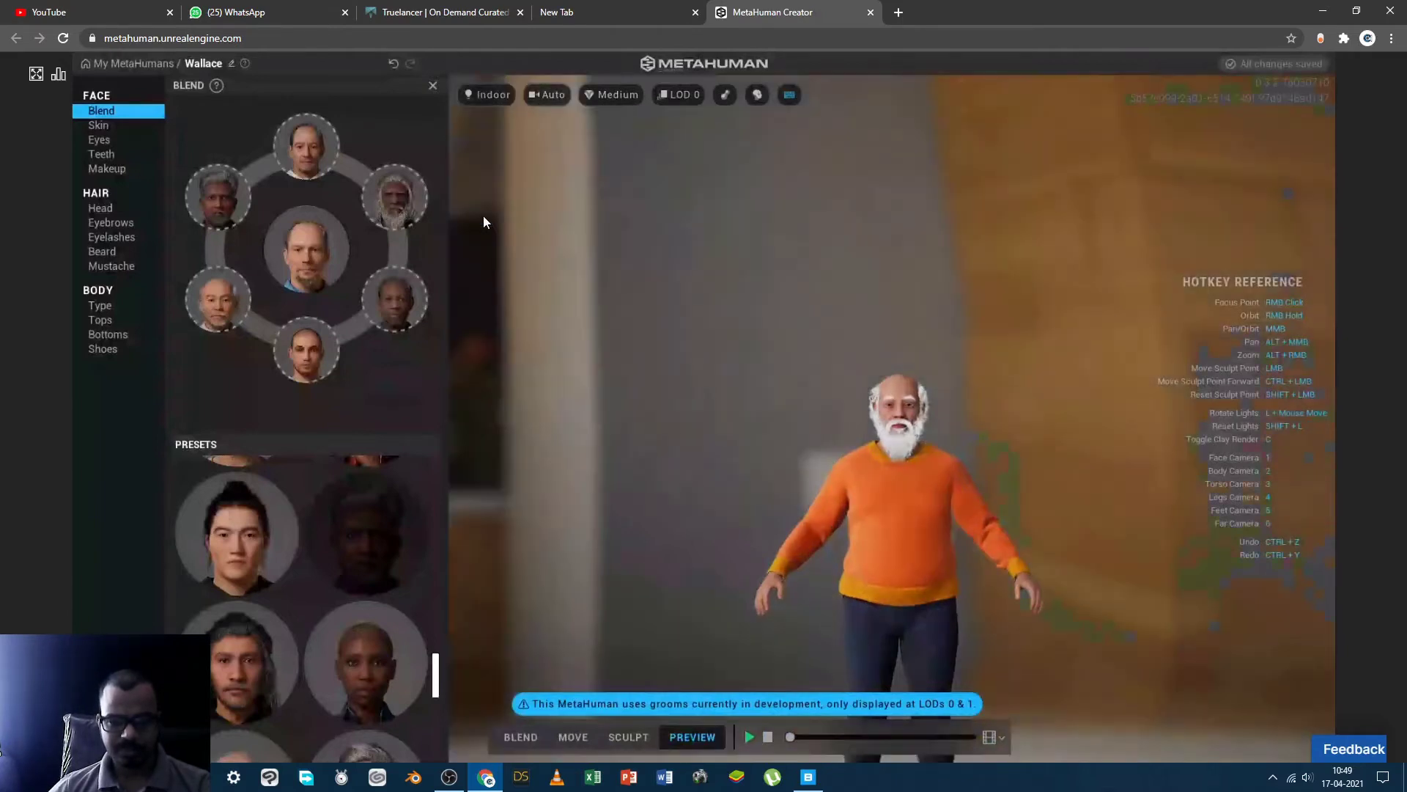
left_click(497, 94)
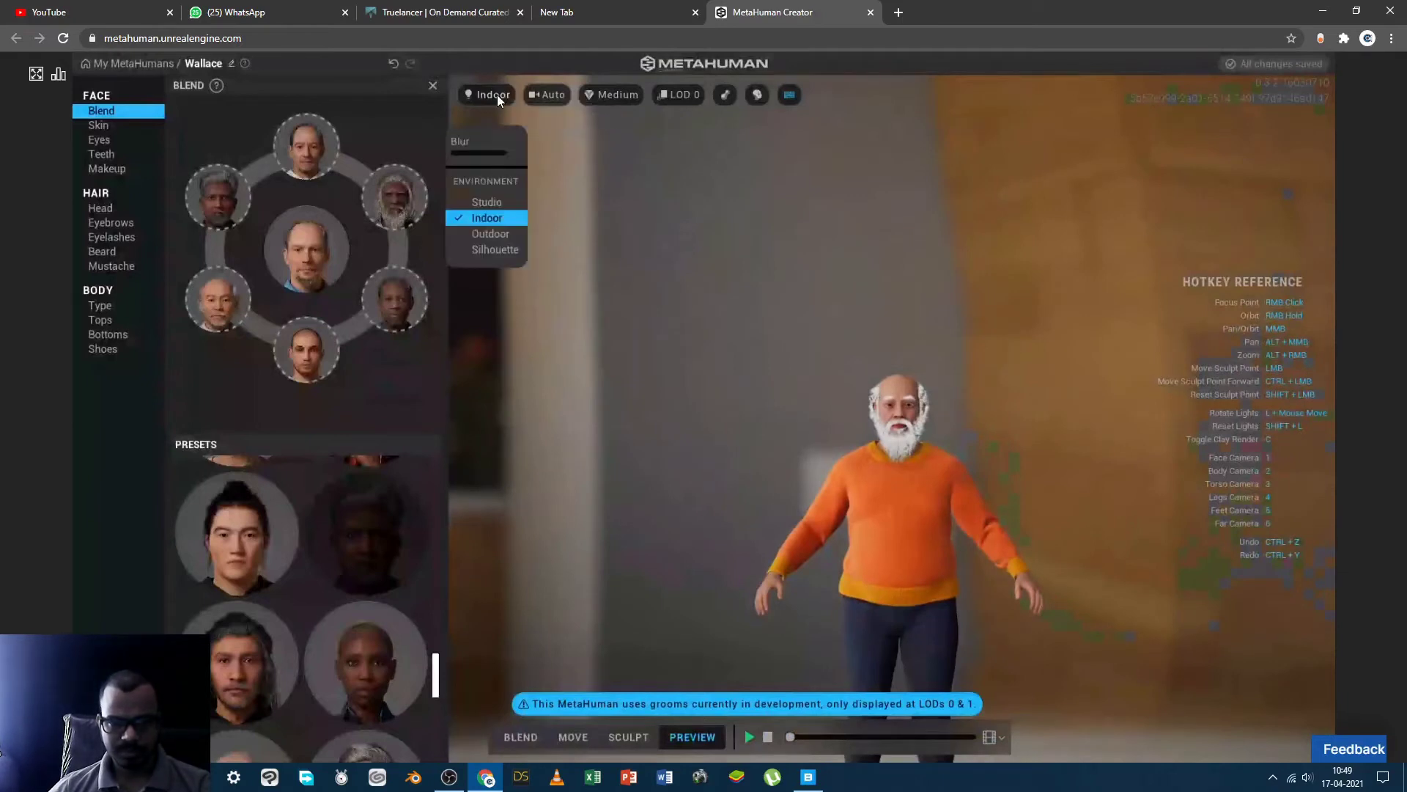
left_click(498, 235)
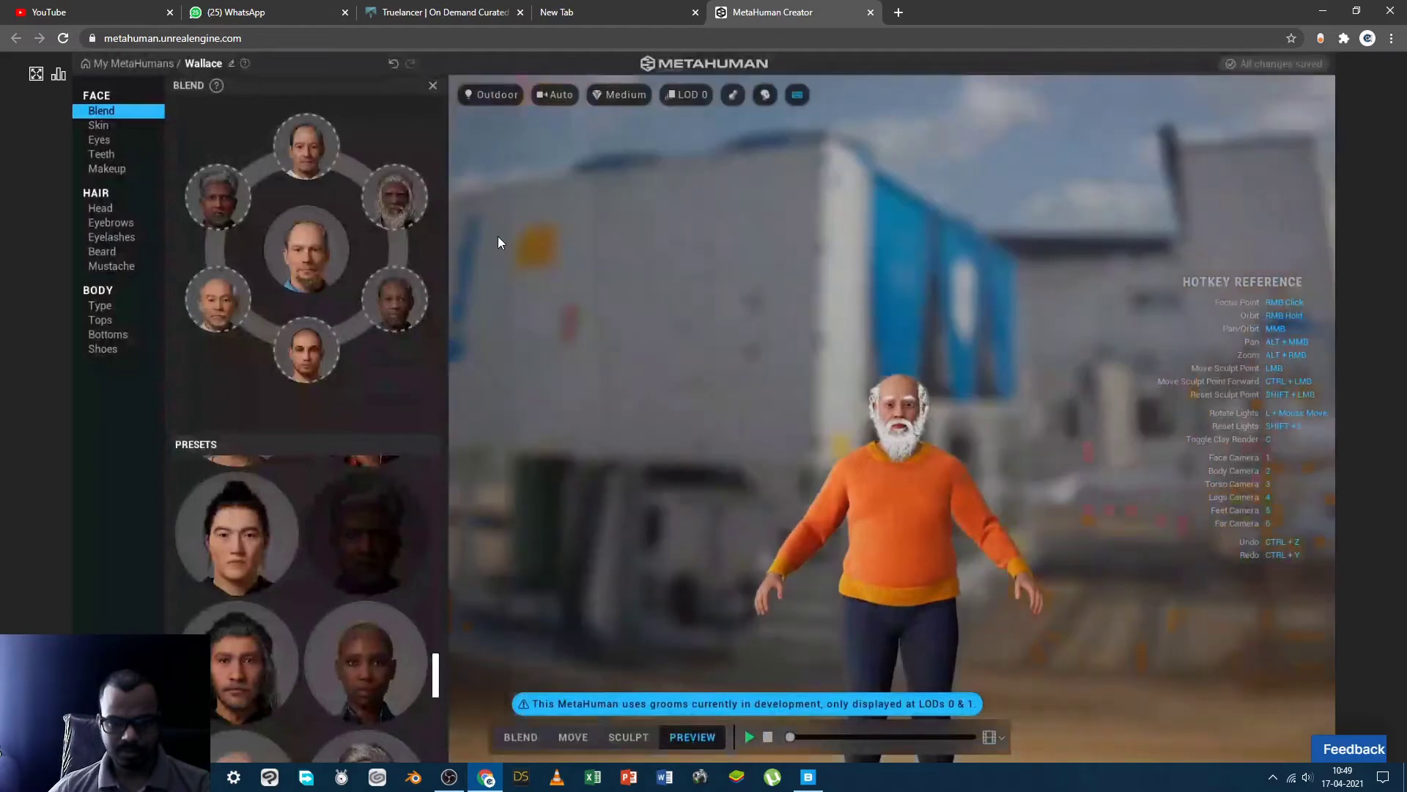
left_click(494, 96)
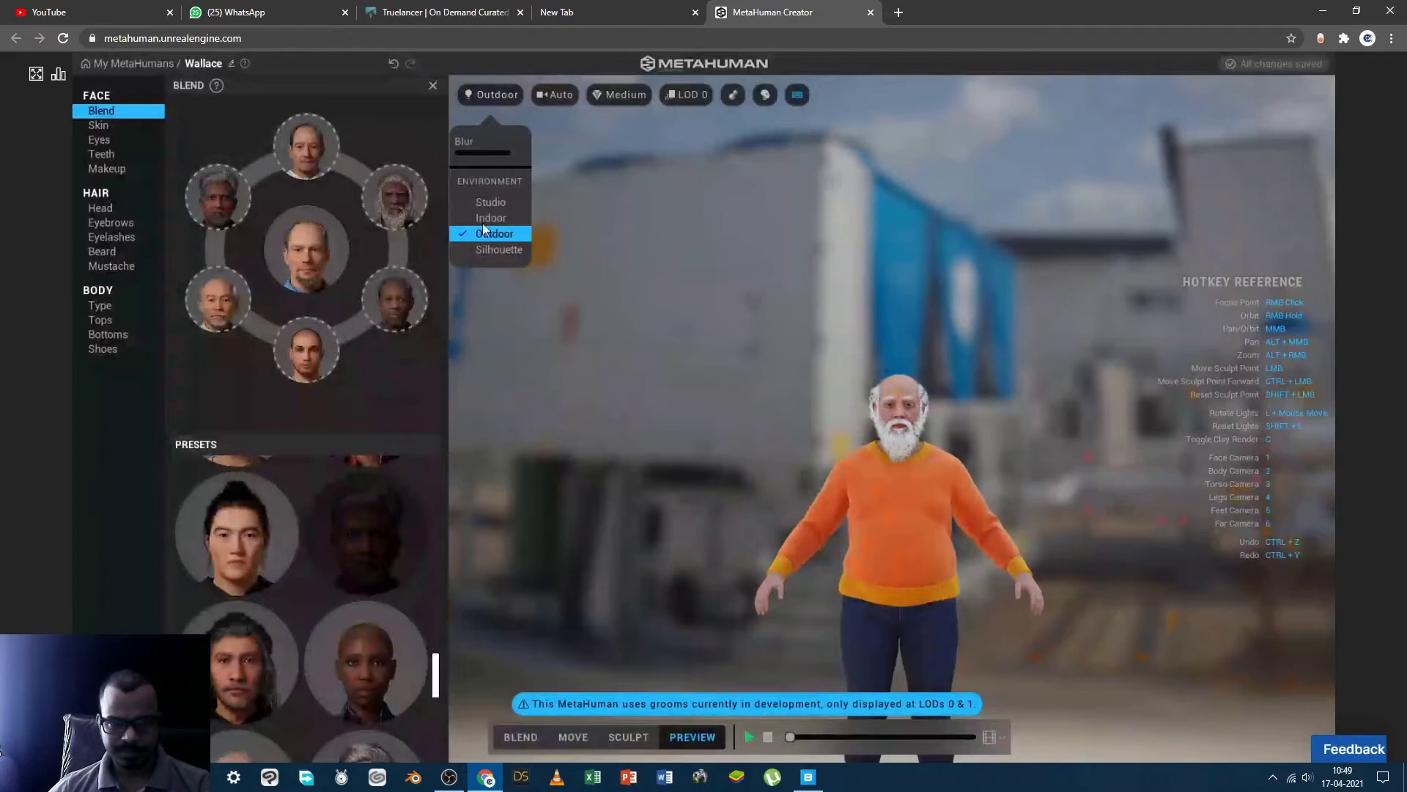
left_click(484, 249)
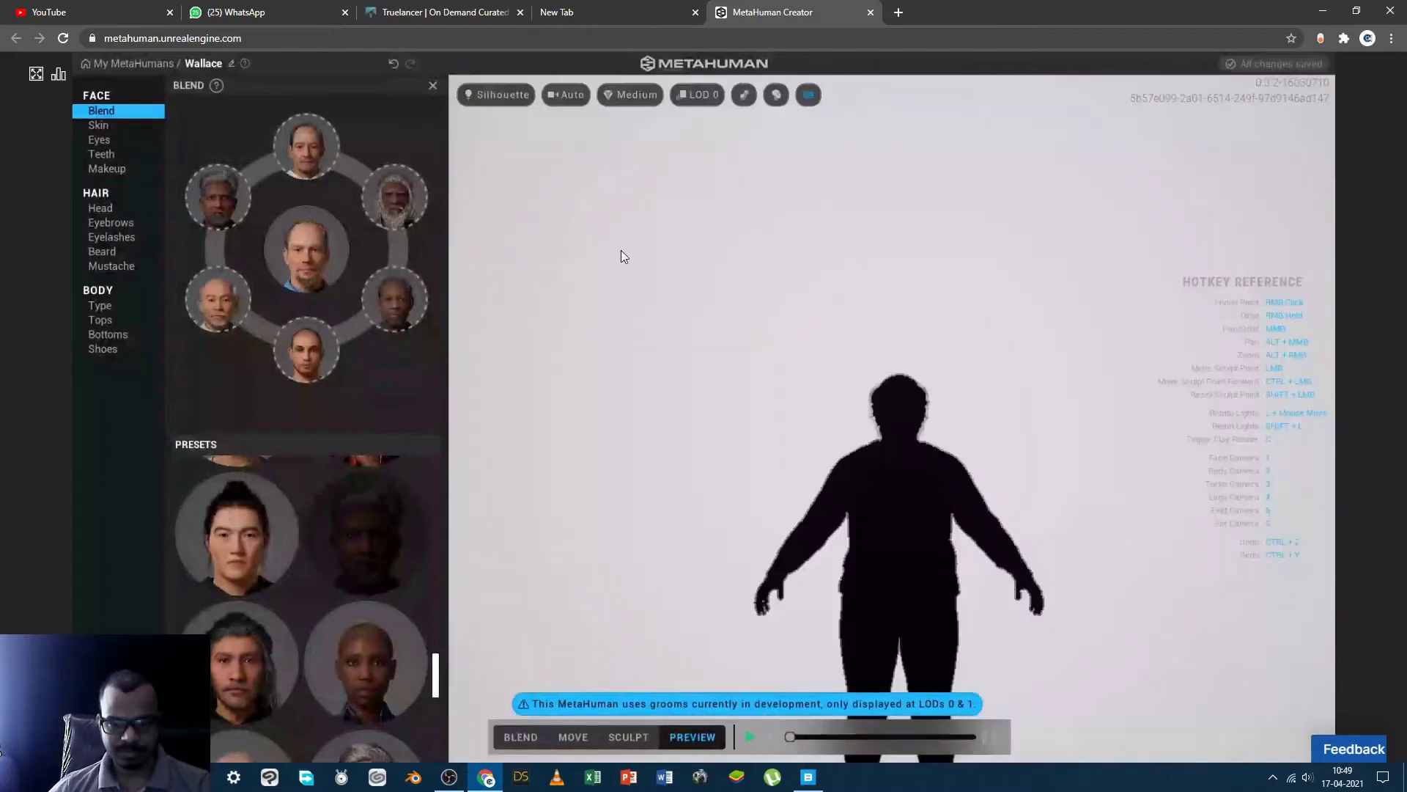
Return the environment around Wallace to Studio and switch the camera to Face
left_click(503, 92)
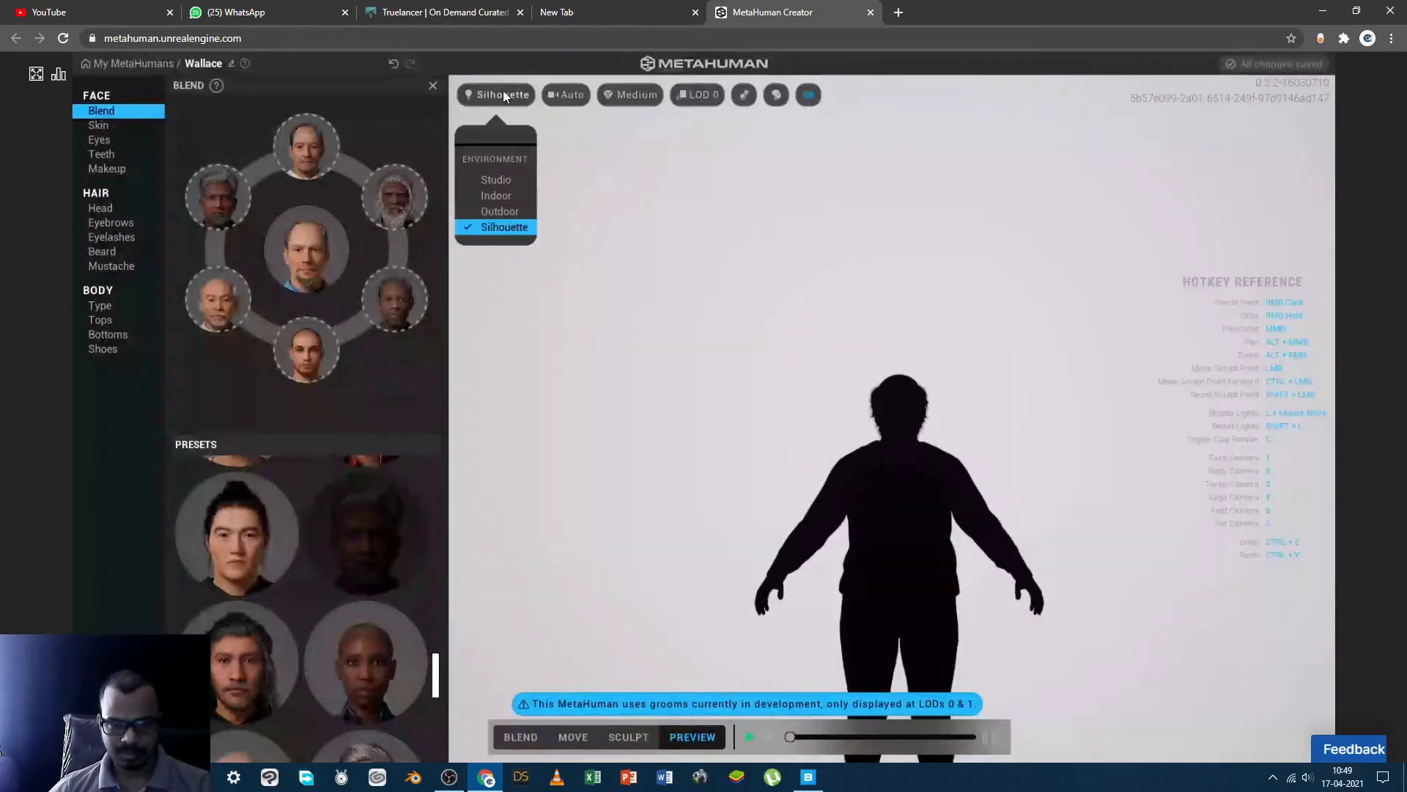
left_click(489, 183)
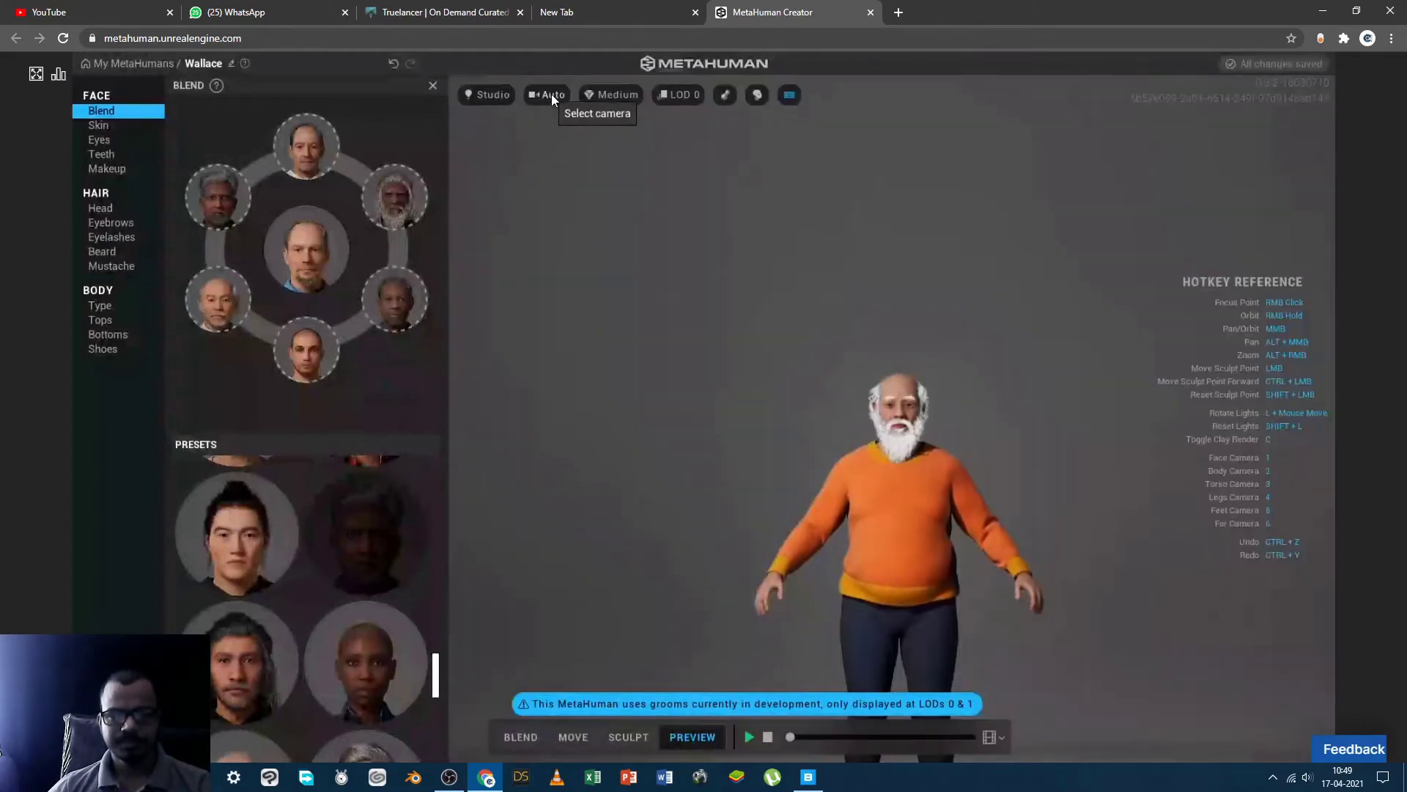
left_click(550, 94)
left_click(538, 181)
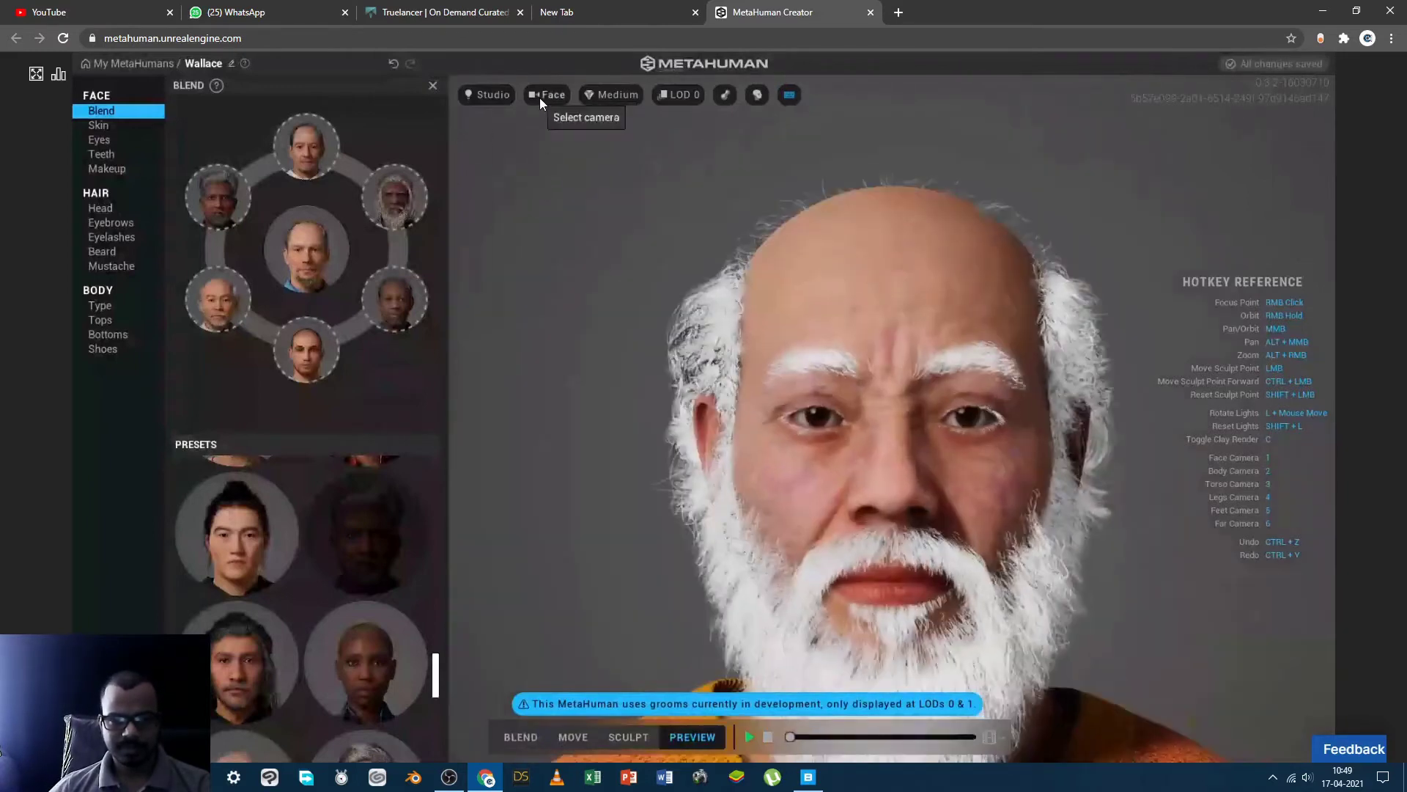
View Wallace through the Body, Torso, Legs and Feet cameras in turn, ending on the Far camera
left_click(540, 98)
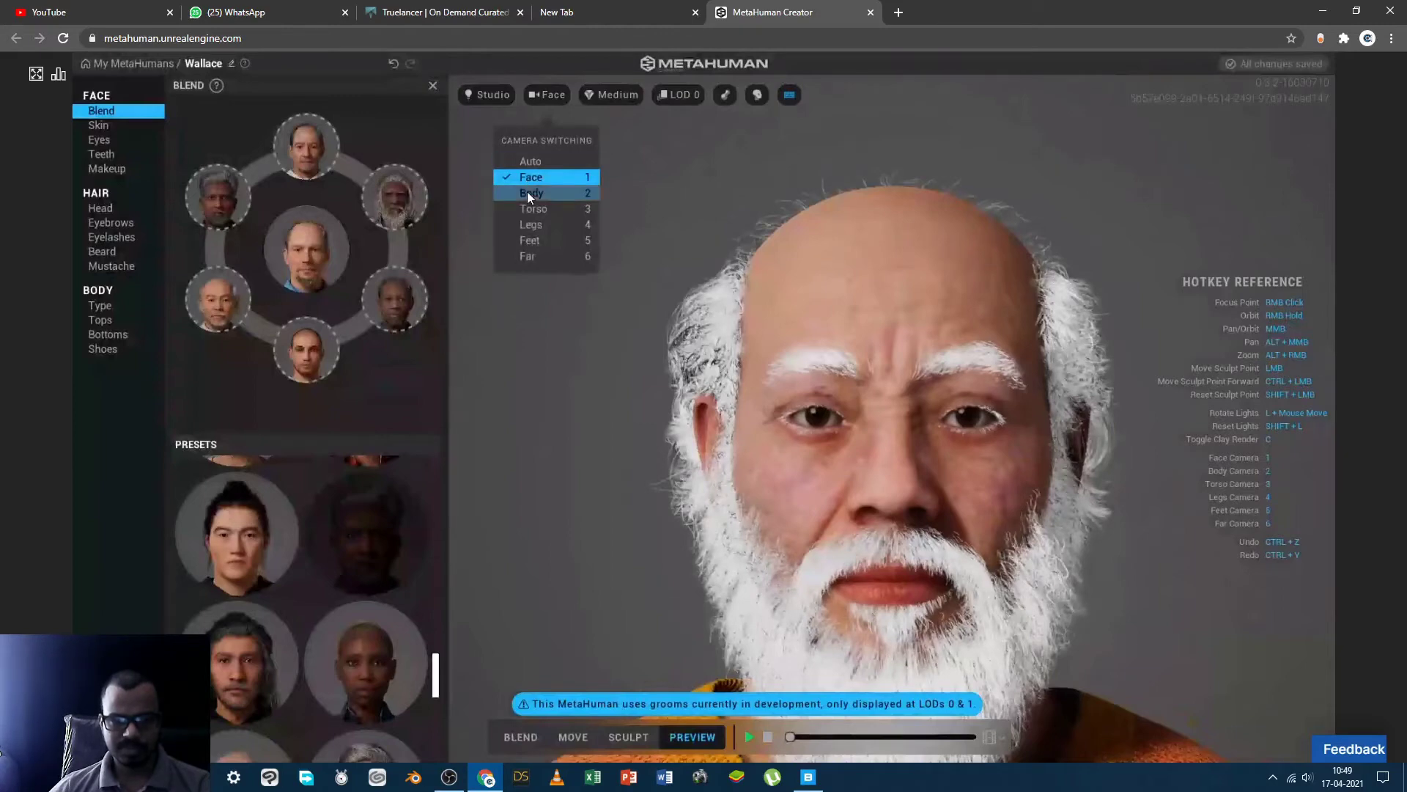
left_click(528, 193)
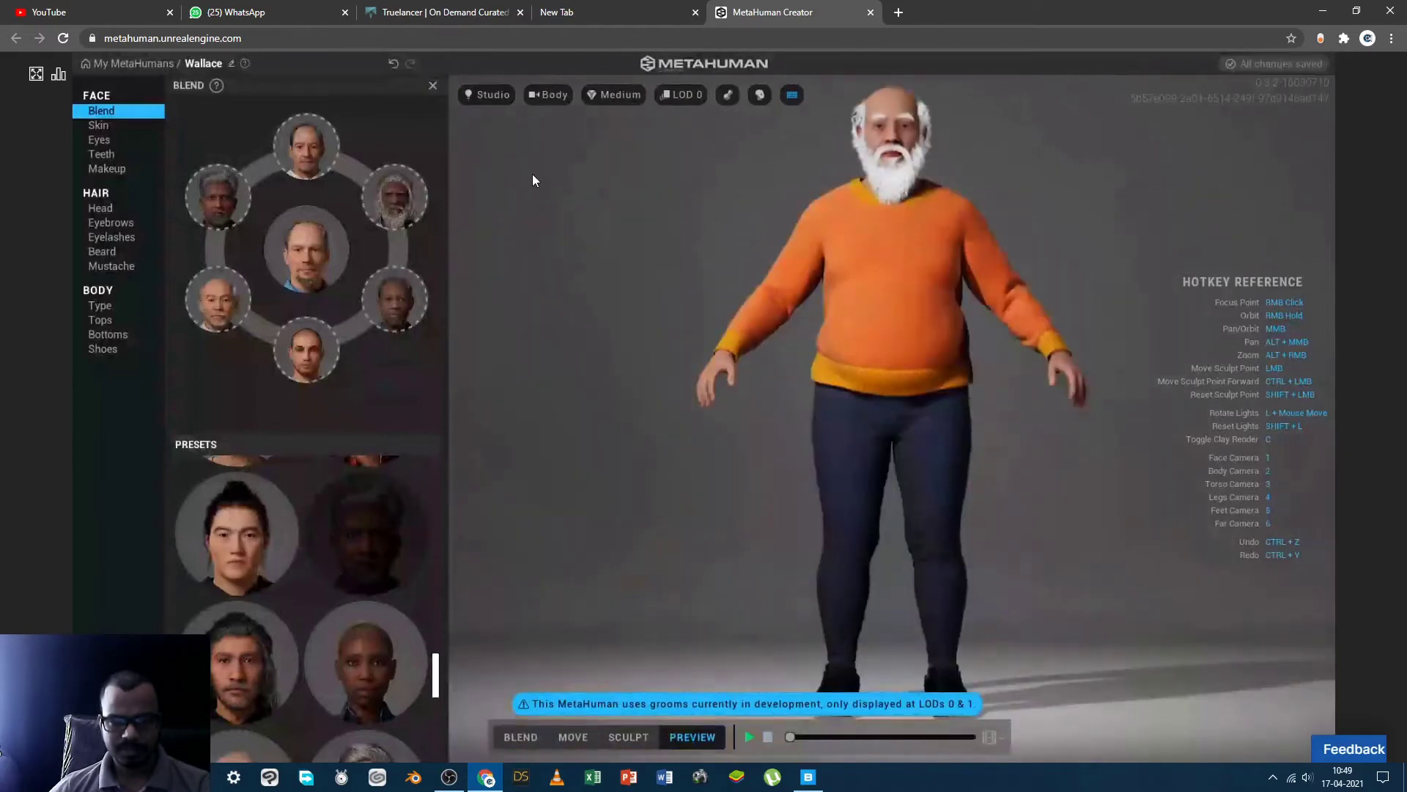
left_click(551, 98)
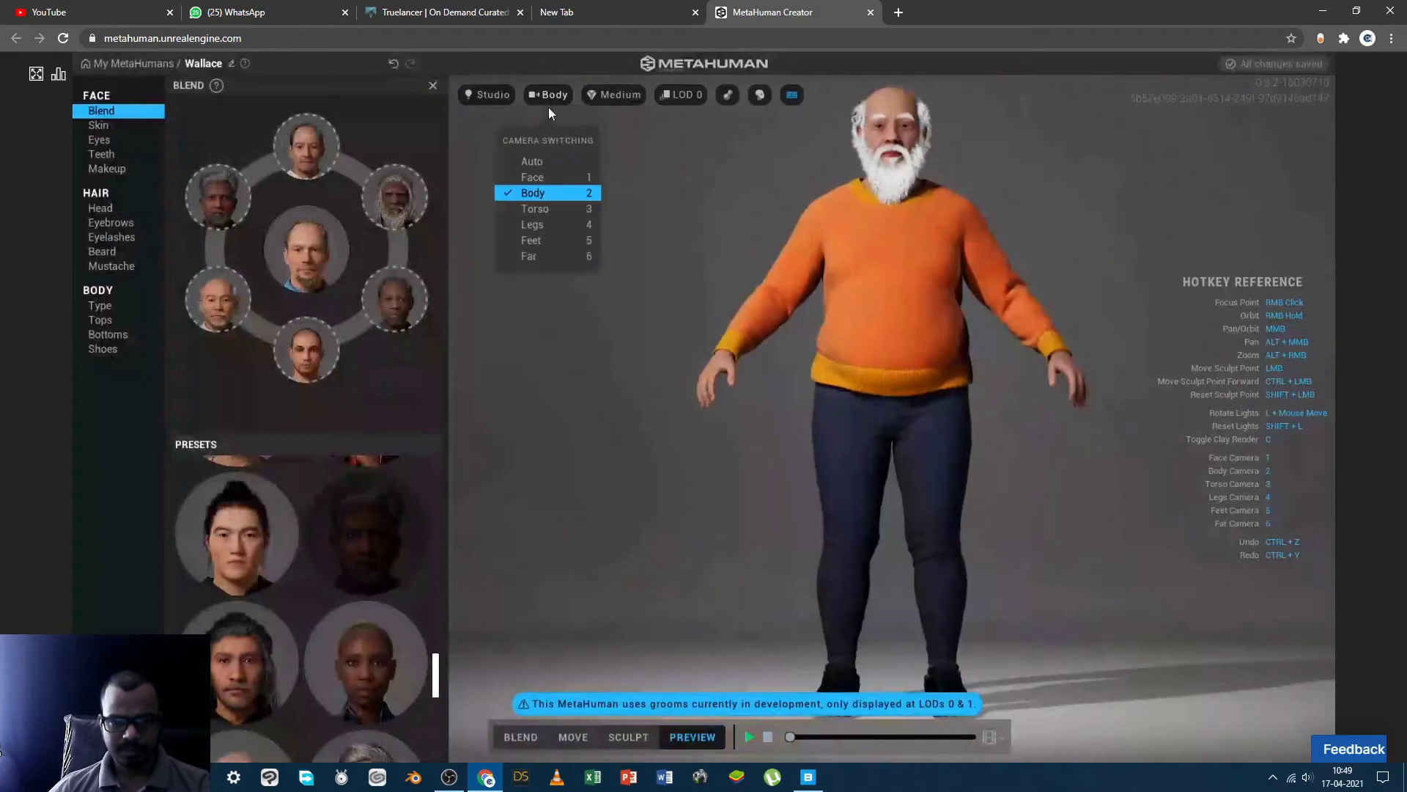
left_click(539, 207)
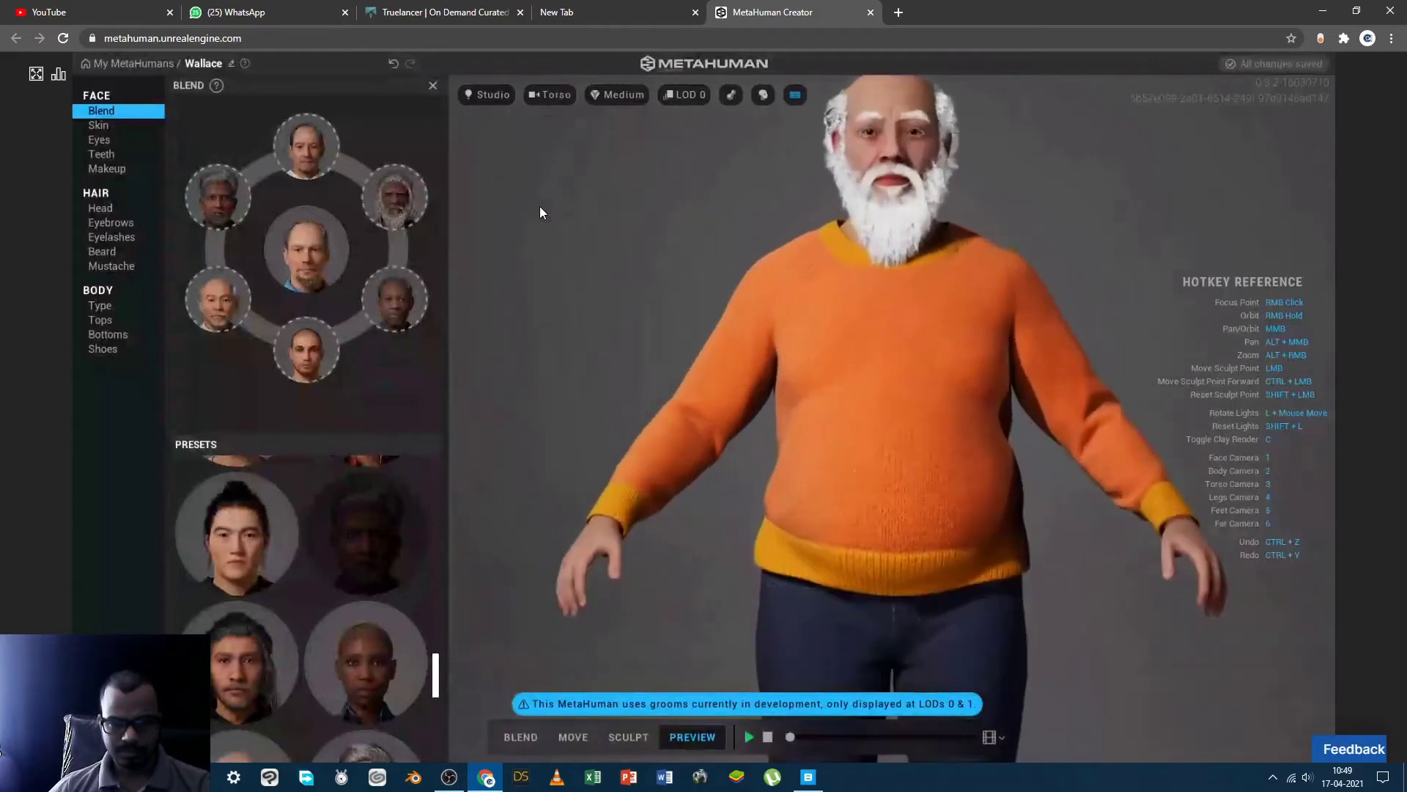
left_click(556, 96)
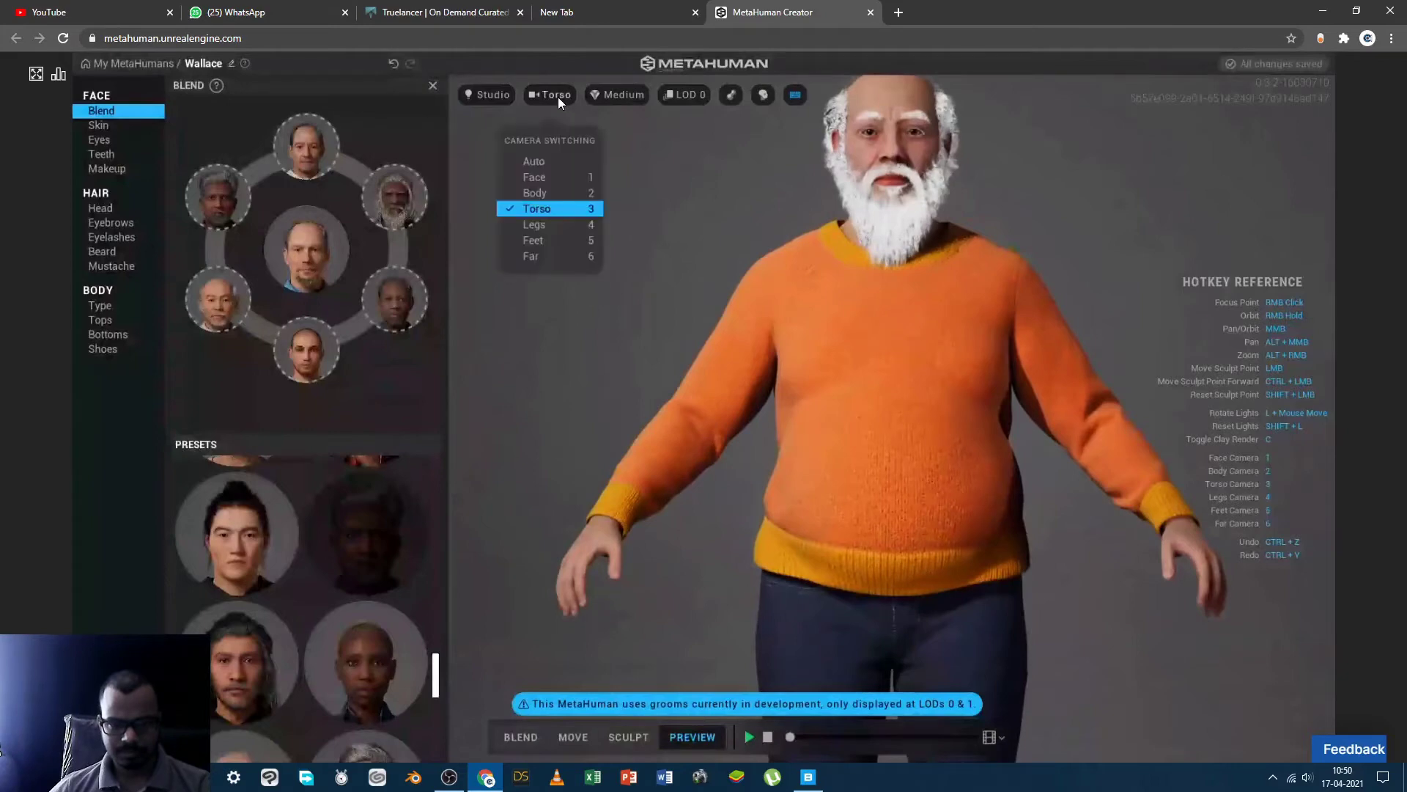
left_click(534, 225)
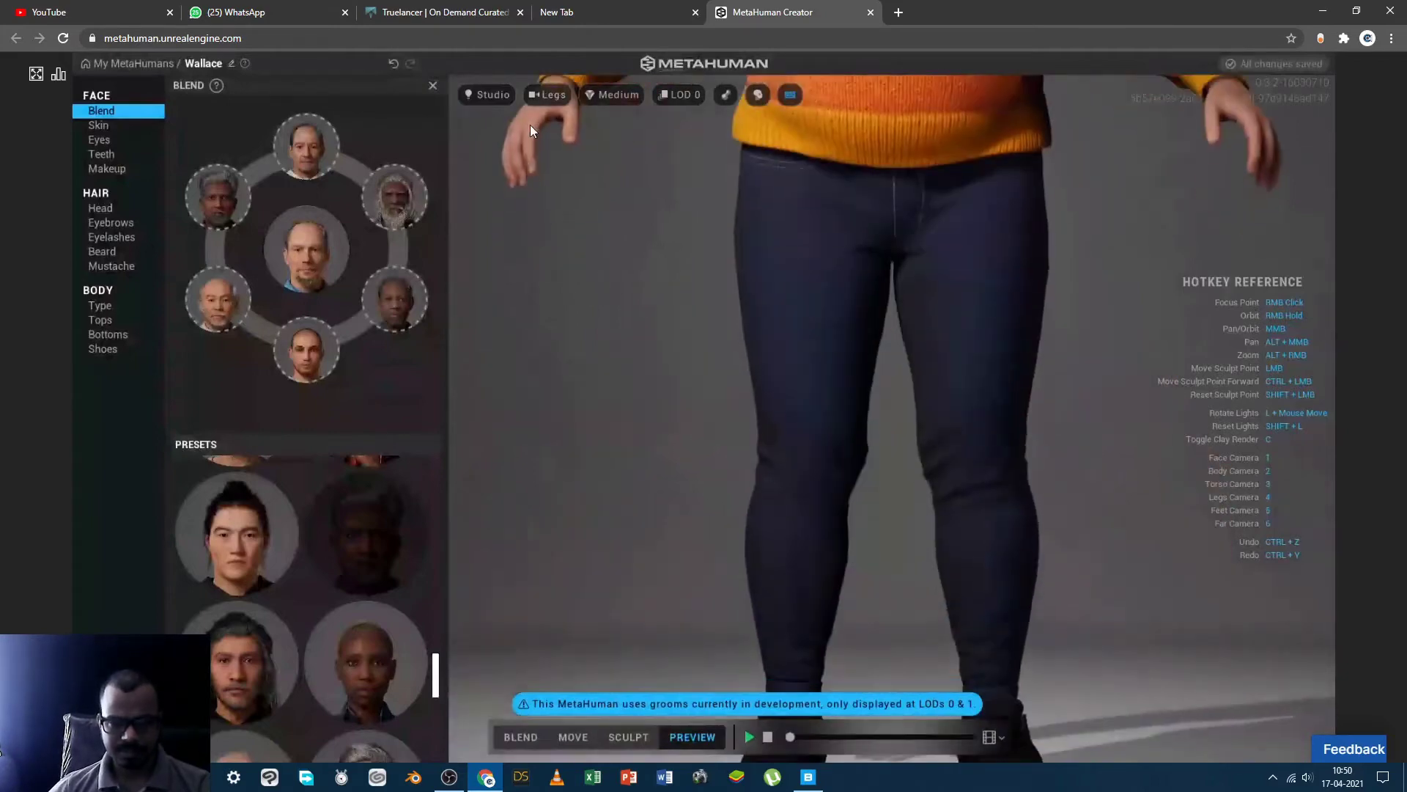
left_click(549, 95)
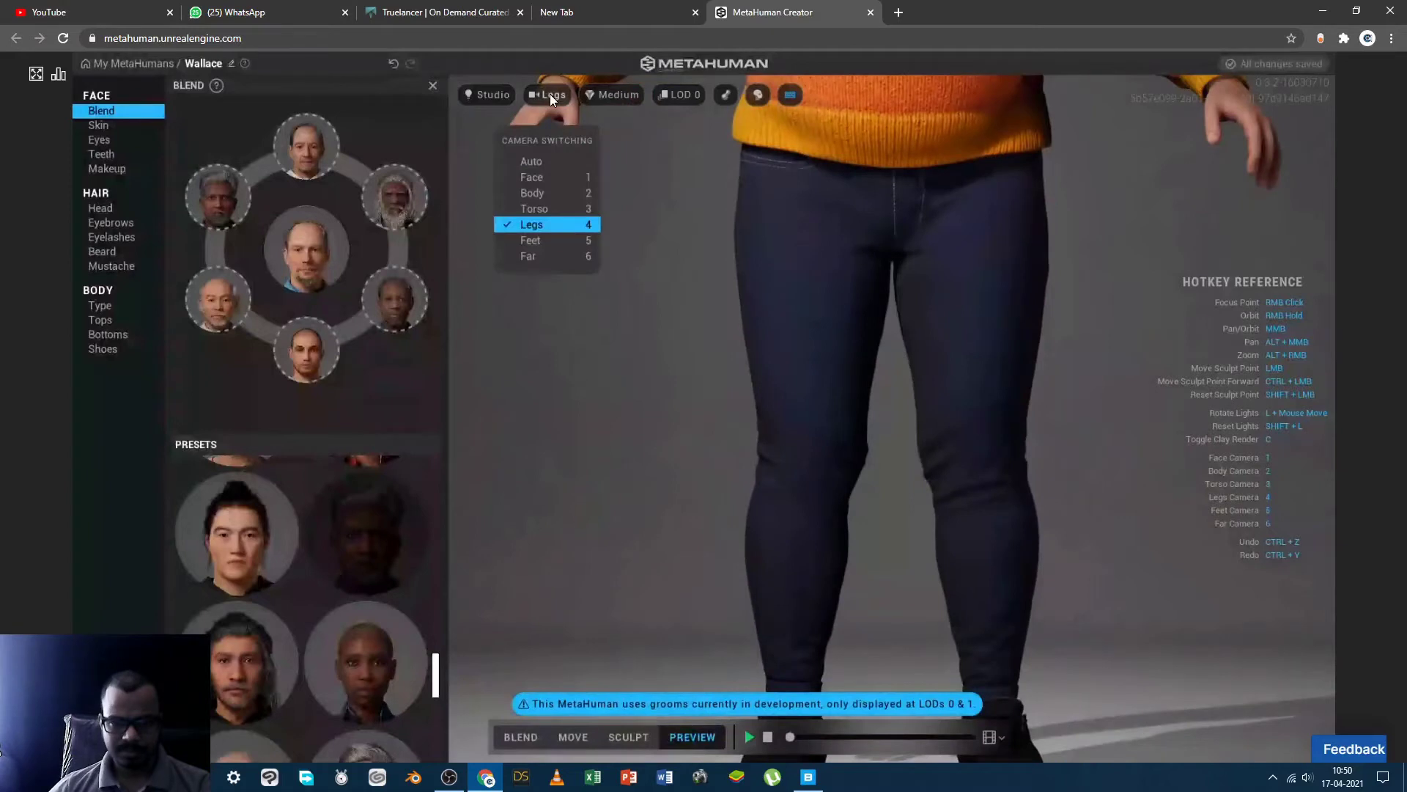
left_click(531, 241)
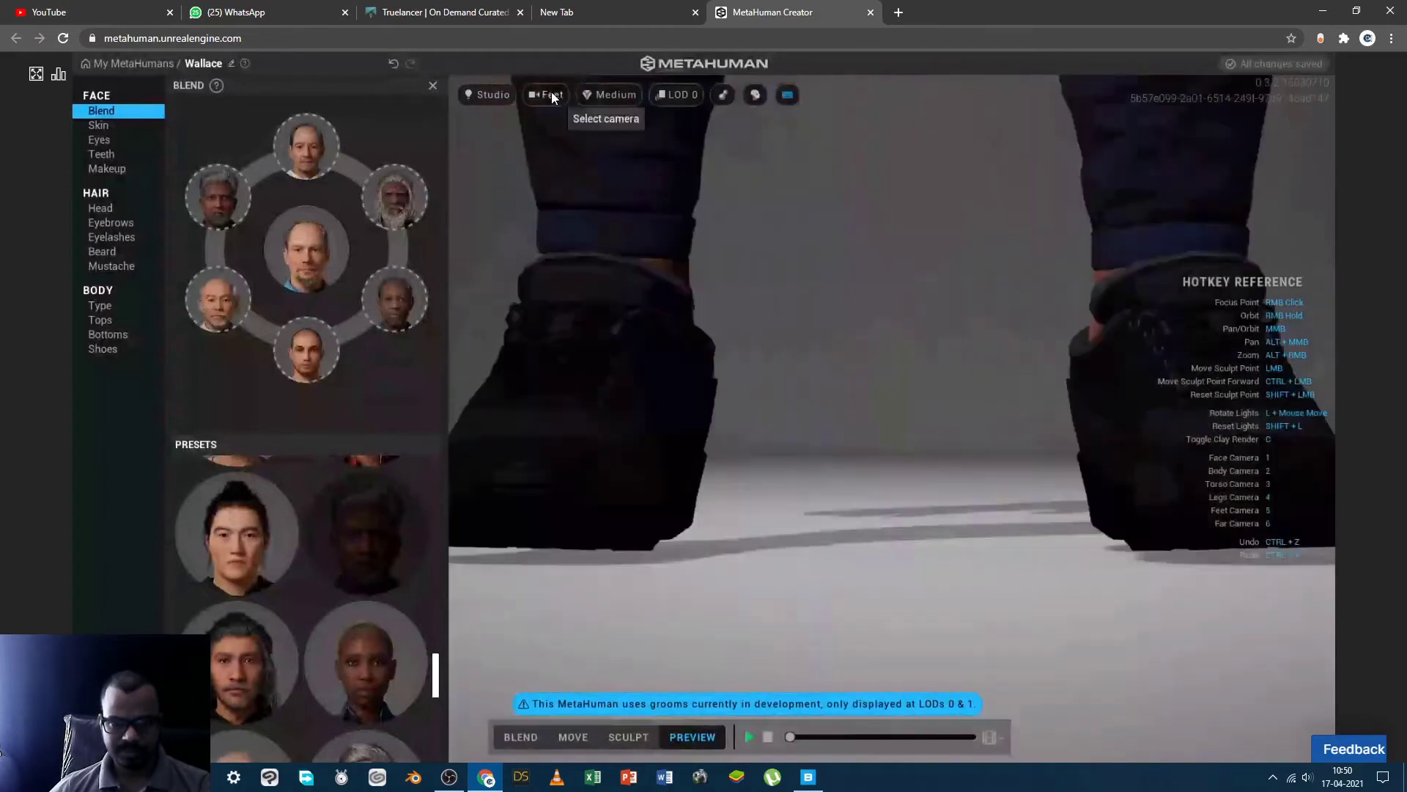
left_click(550, 94)
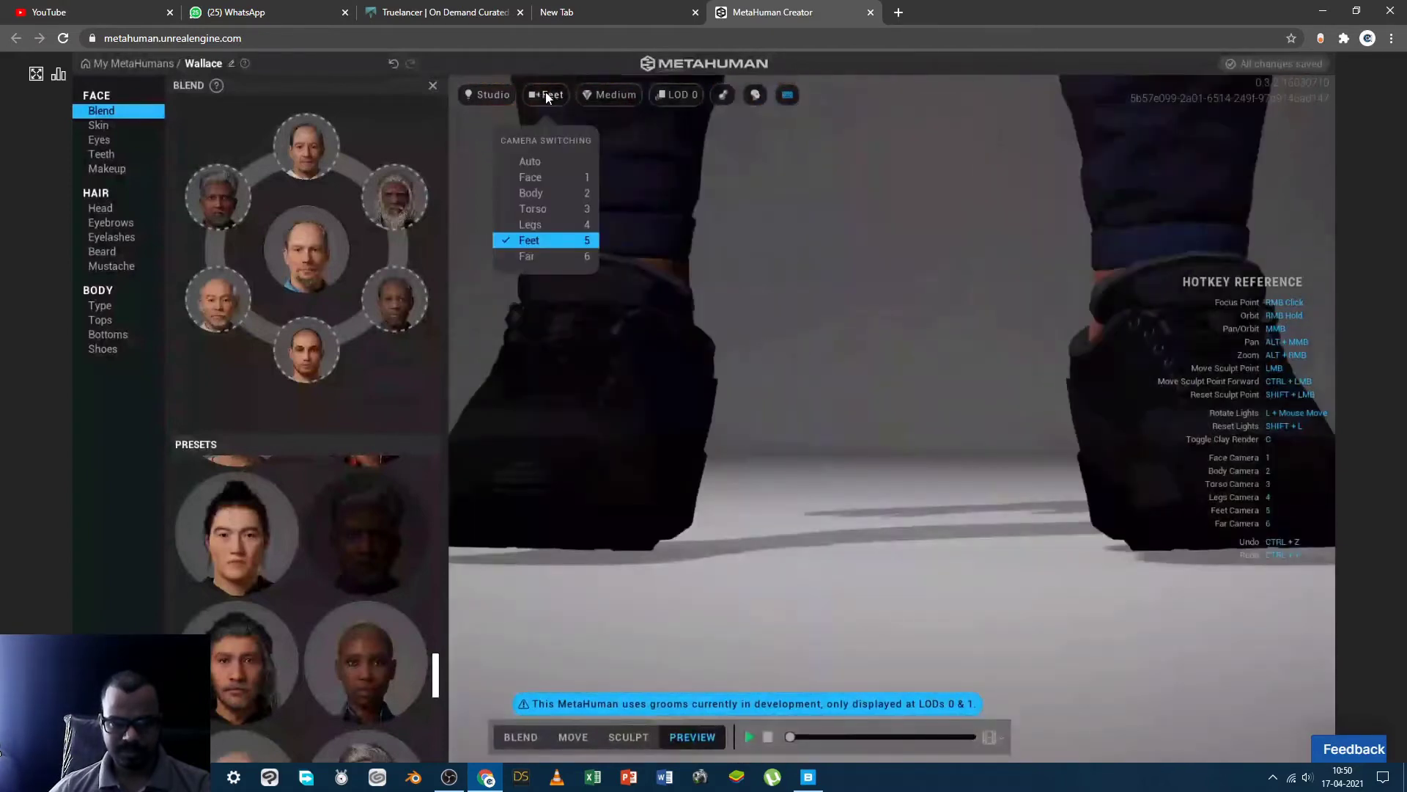
left_click(526, 256)
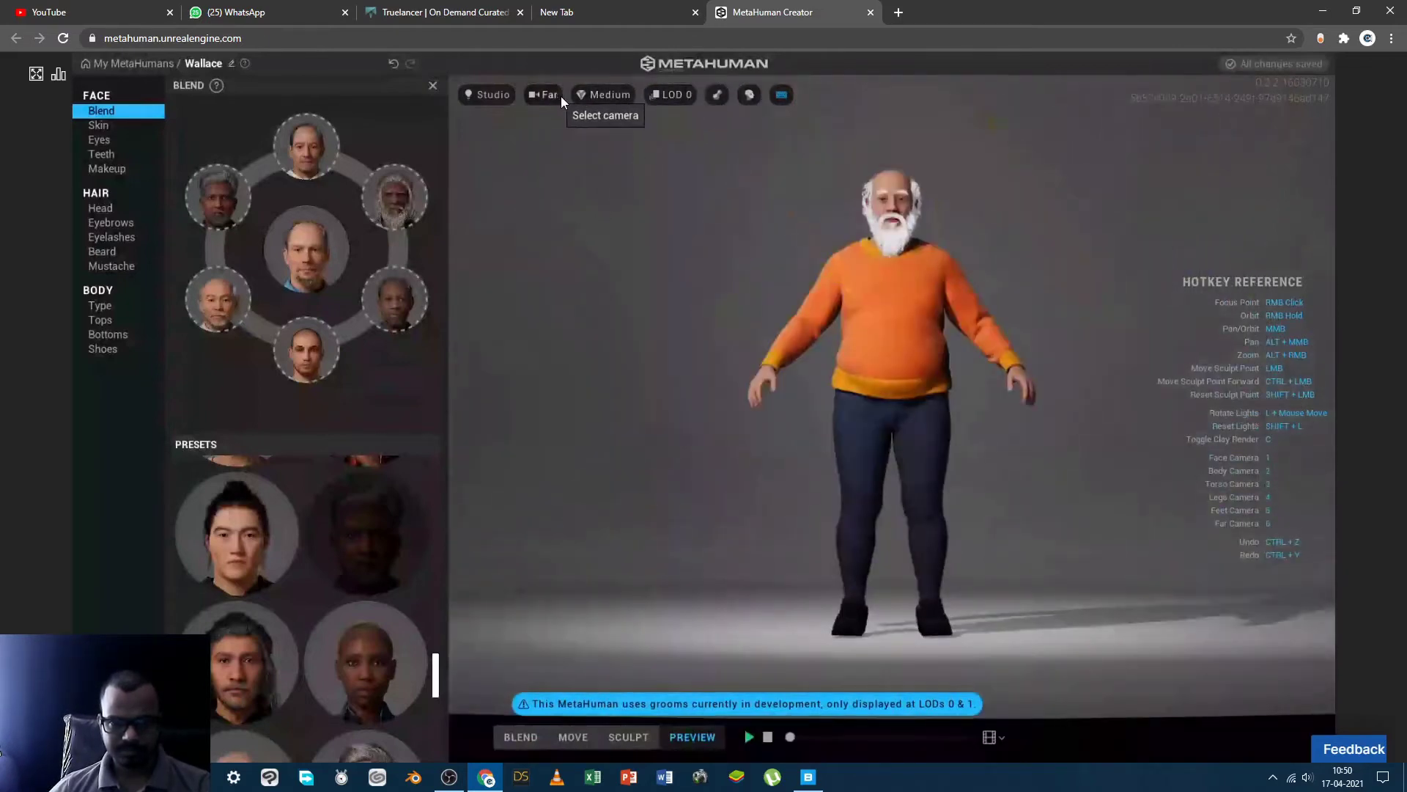
Try High (Ray Traced) render quality, set it to Epic (Ray Traced), and look at the level of detail options
left_click(602, 94)
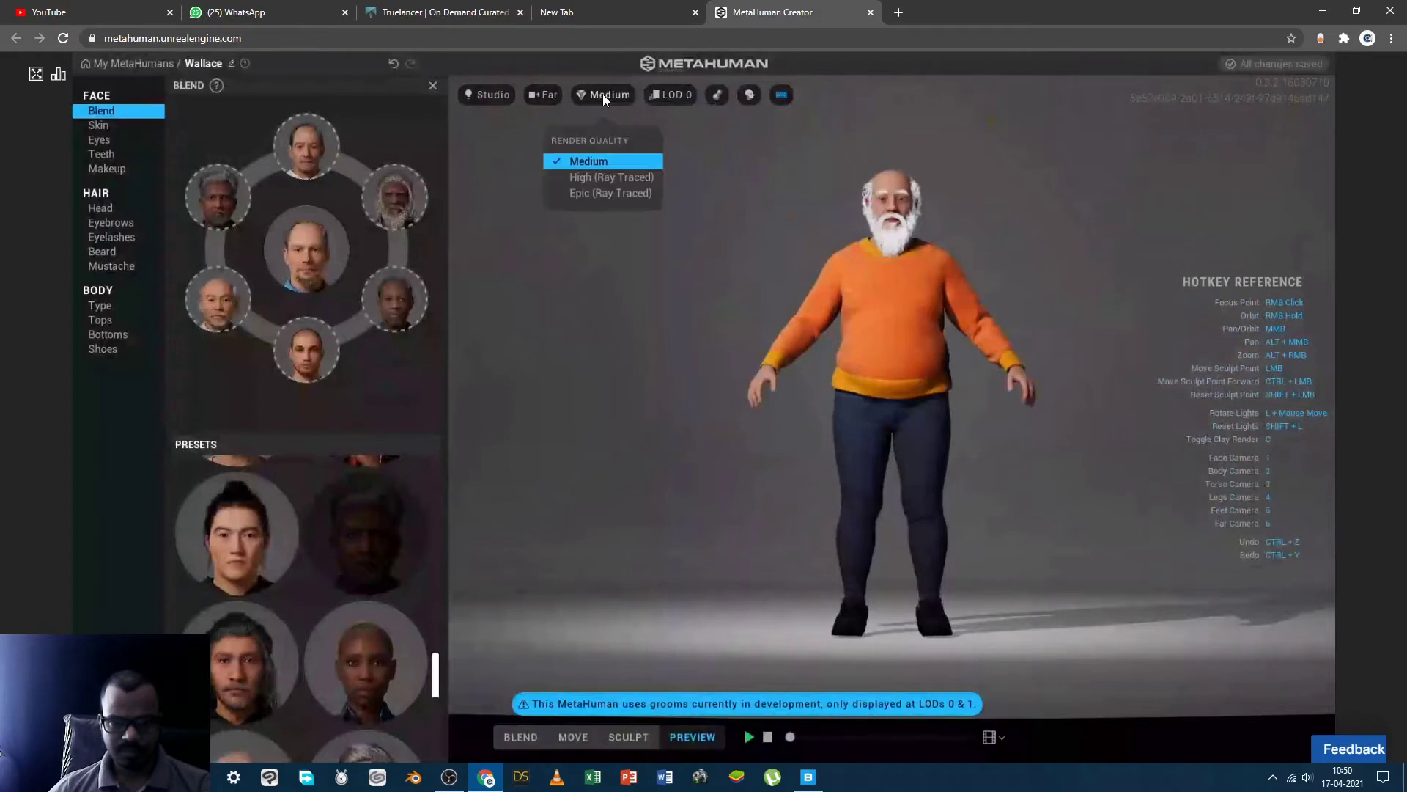
left_click(586, 179)
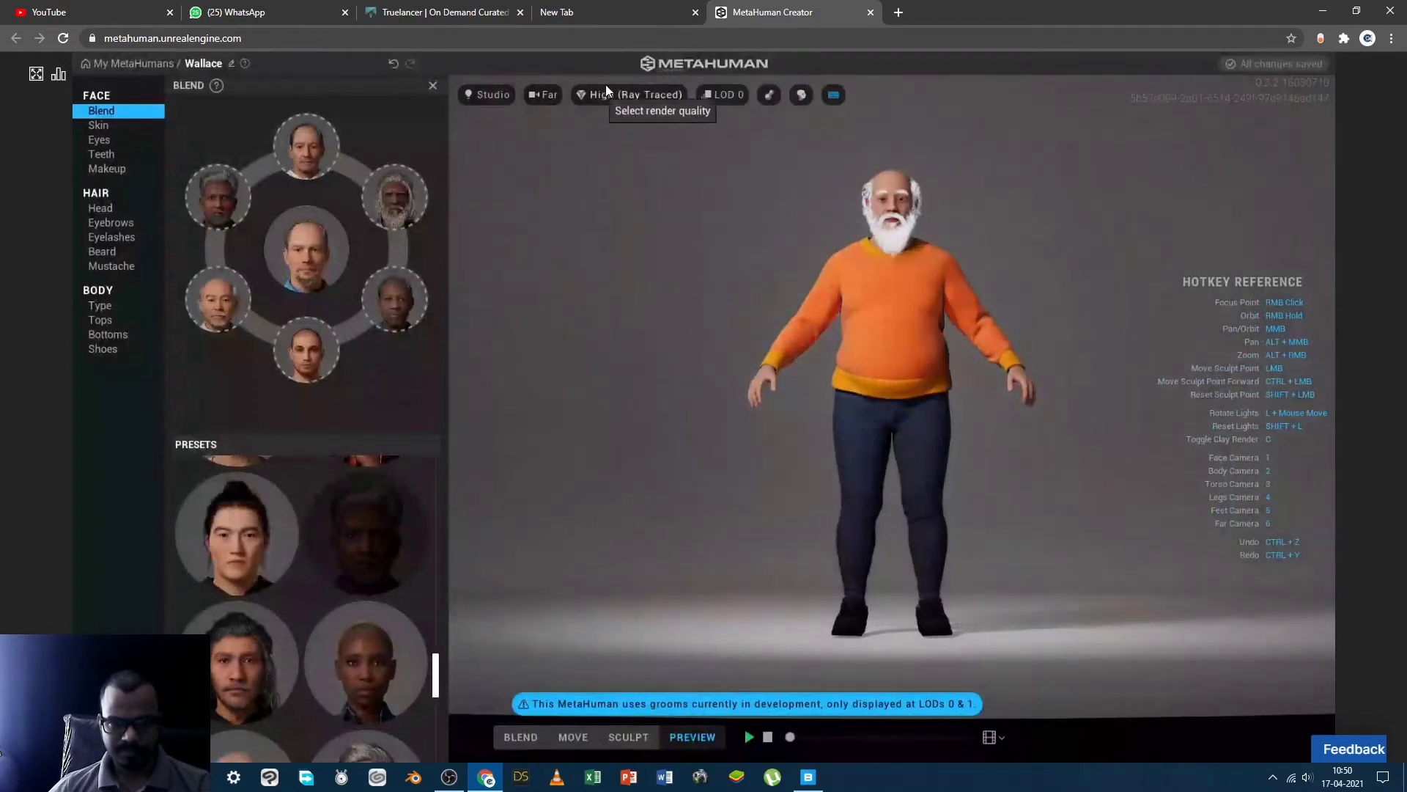
left_click(605, 94)
left_click(602, 194)
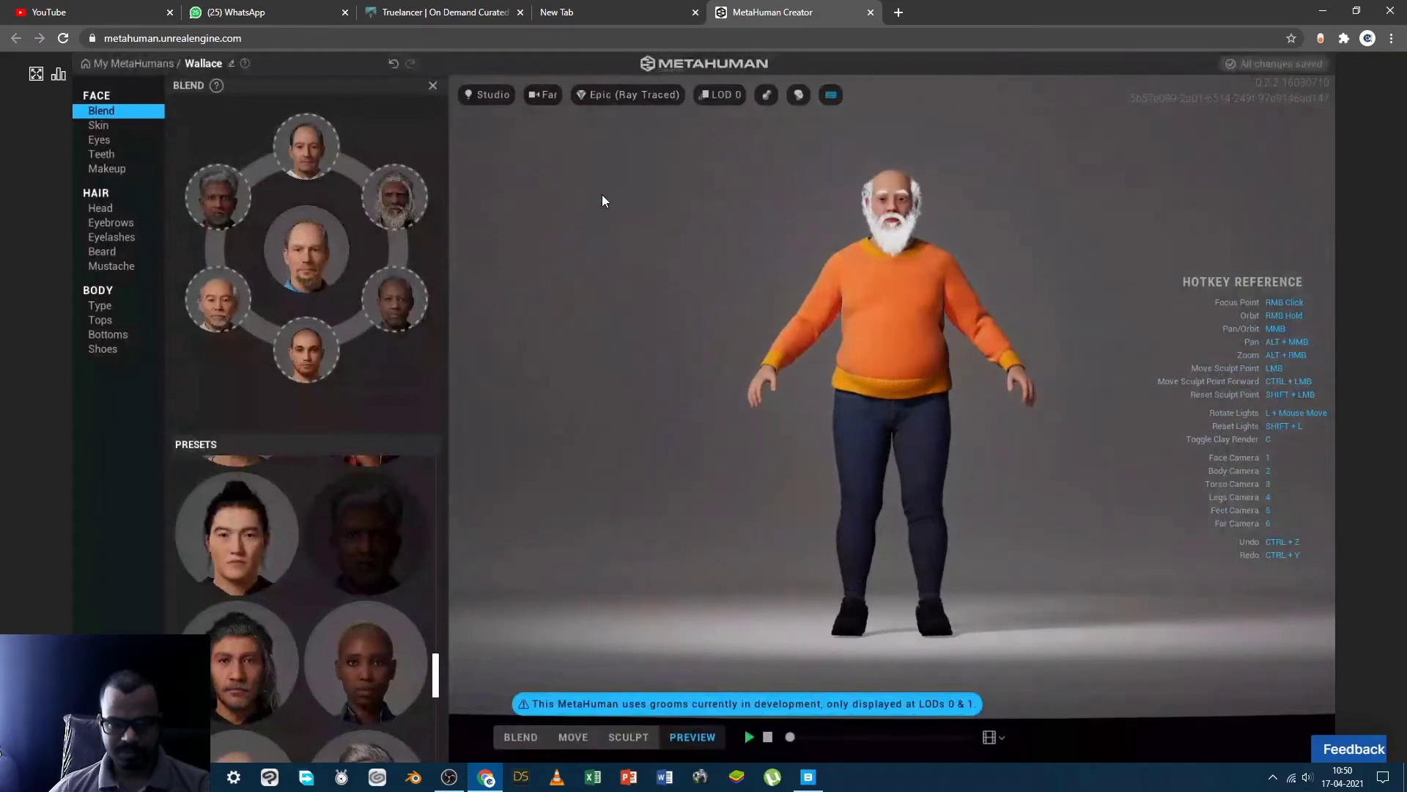
left_click(602, 94)
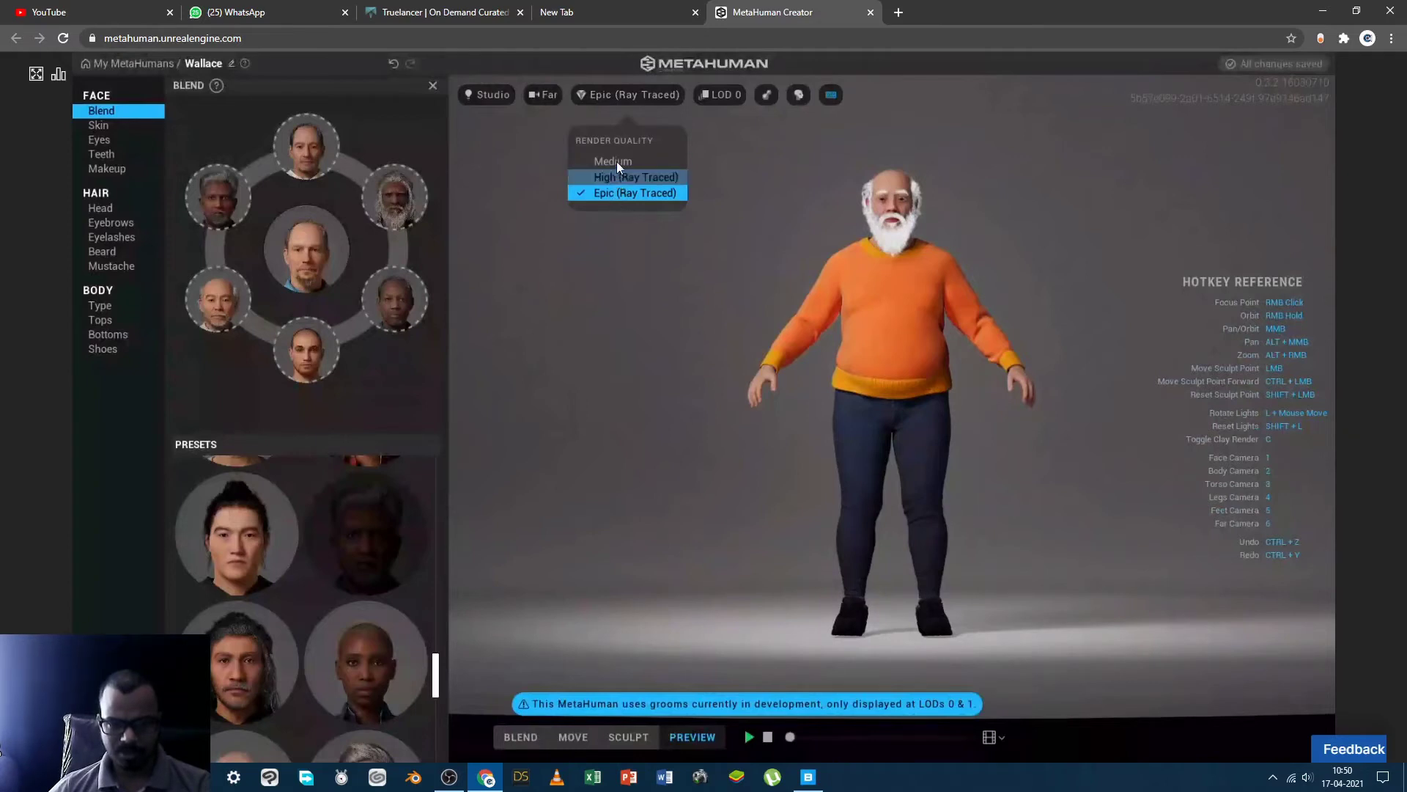
left_click(709, 94)
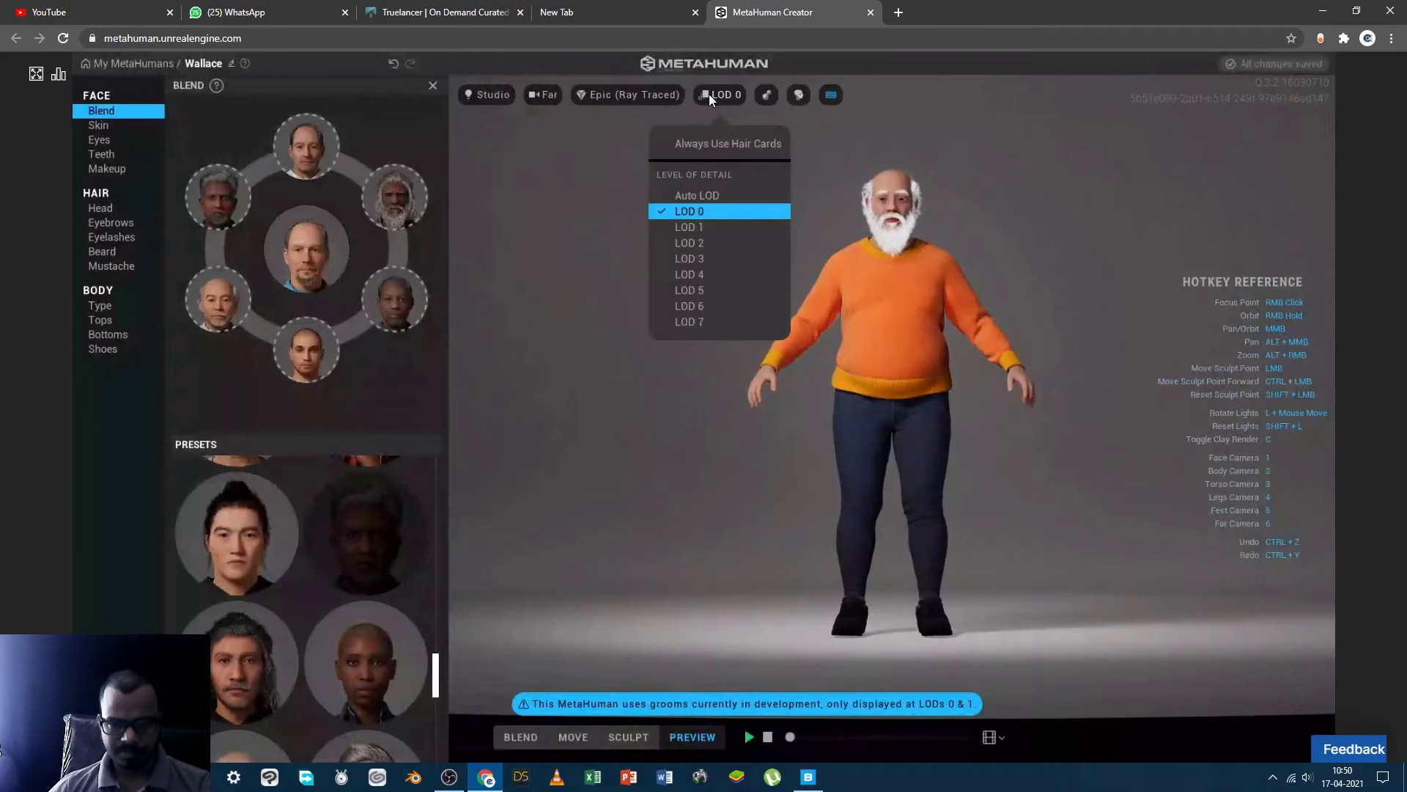
Preview Wallace with the clay material several times, leaving it turned off
left_click(767, 94)
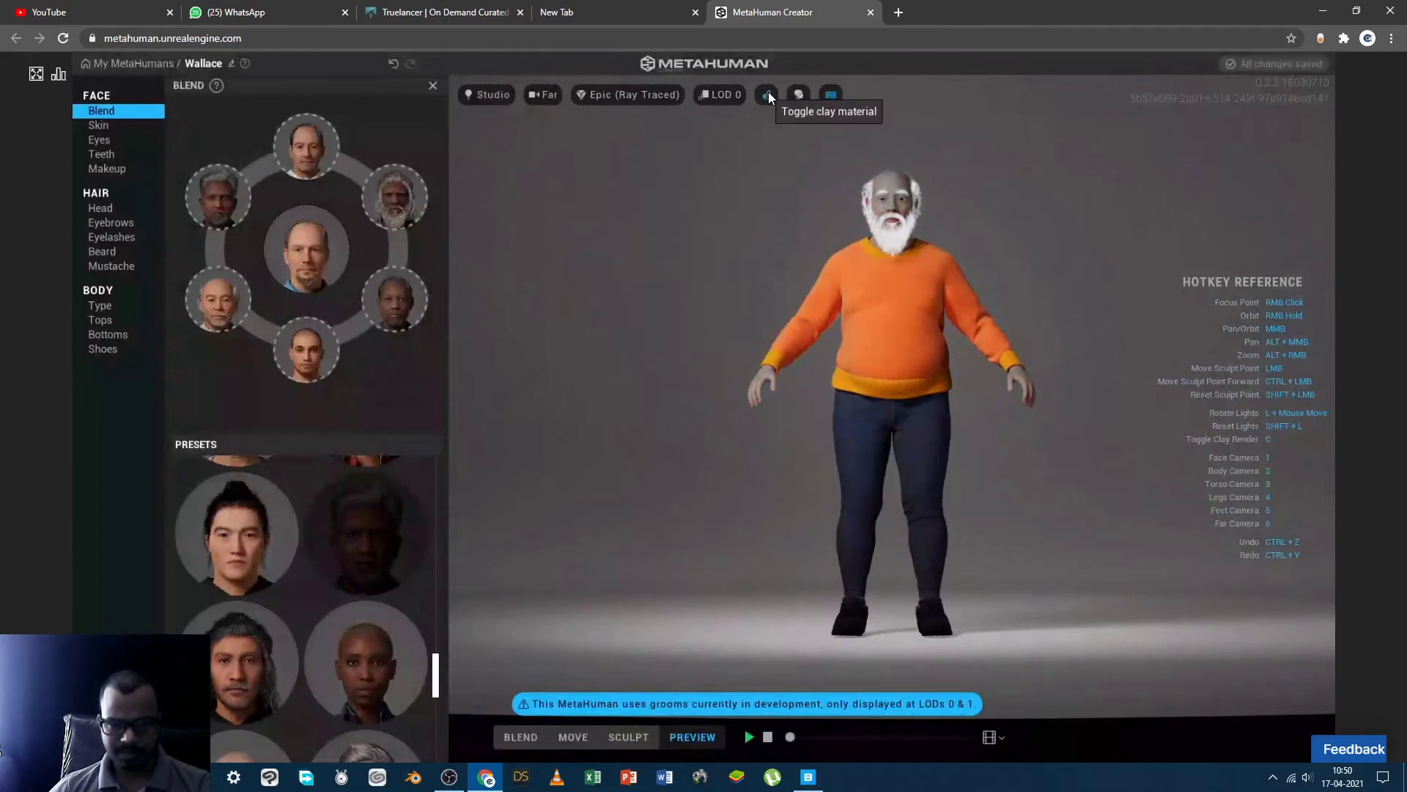
left_click(769, 94)
left_click(768, 94)
left_click(768, 93)
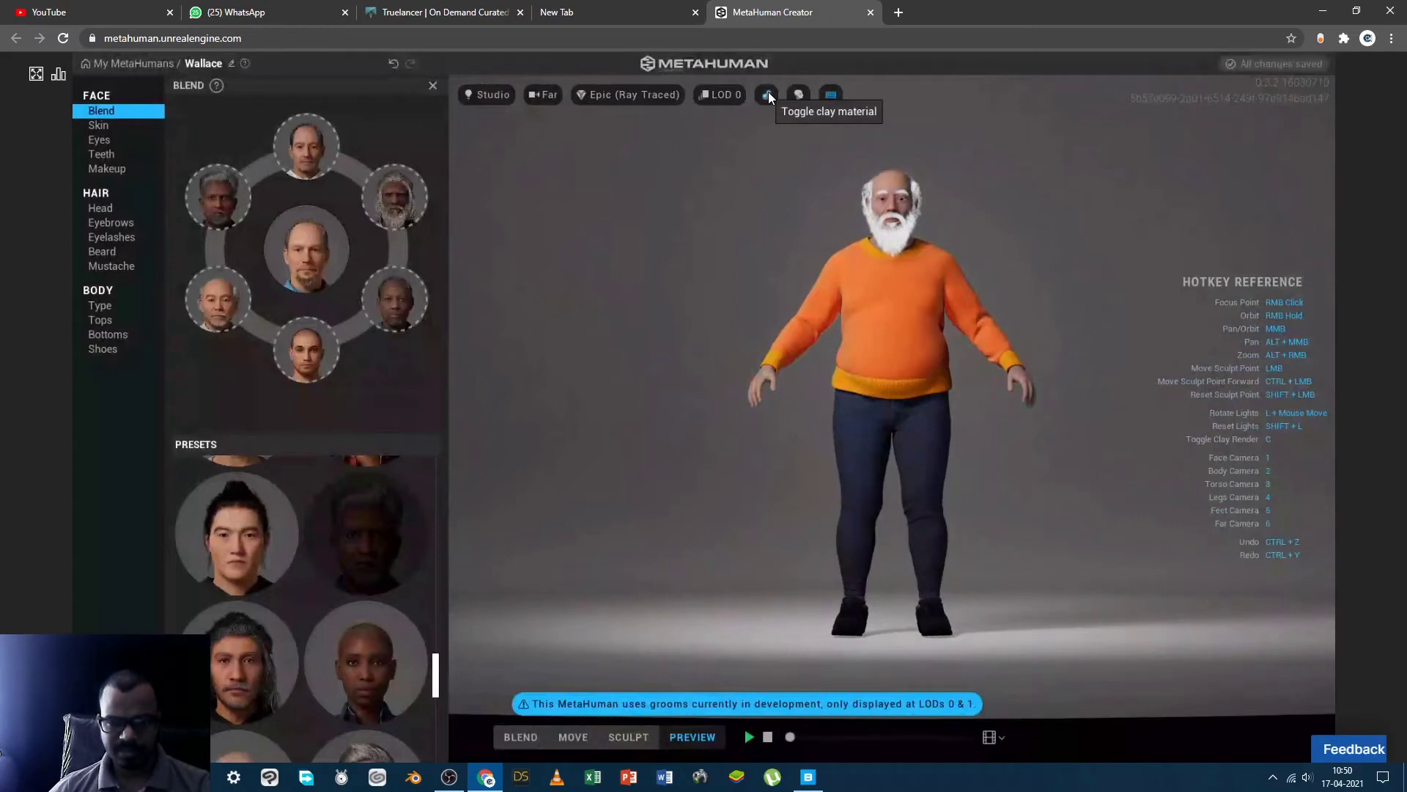
left_click(768, 93)
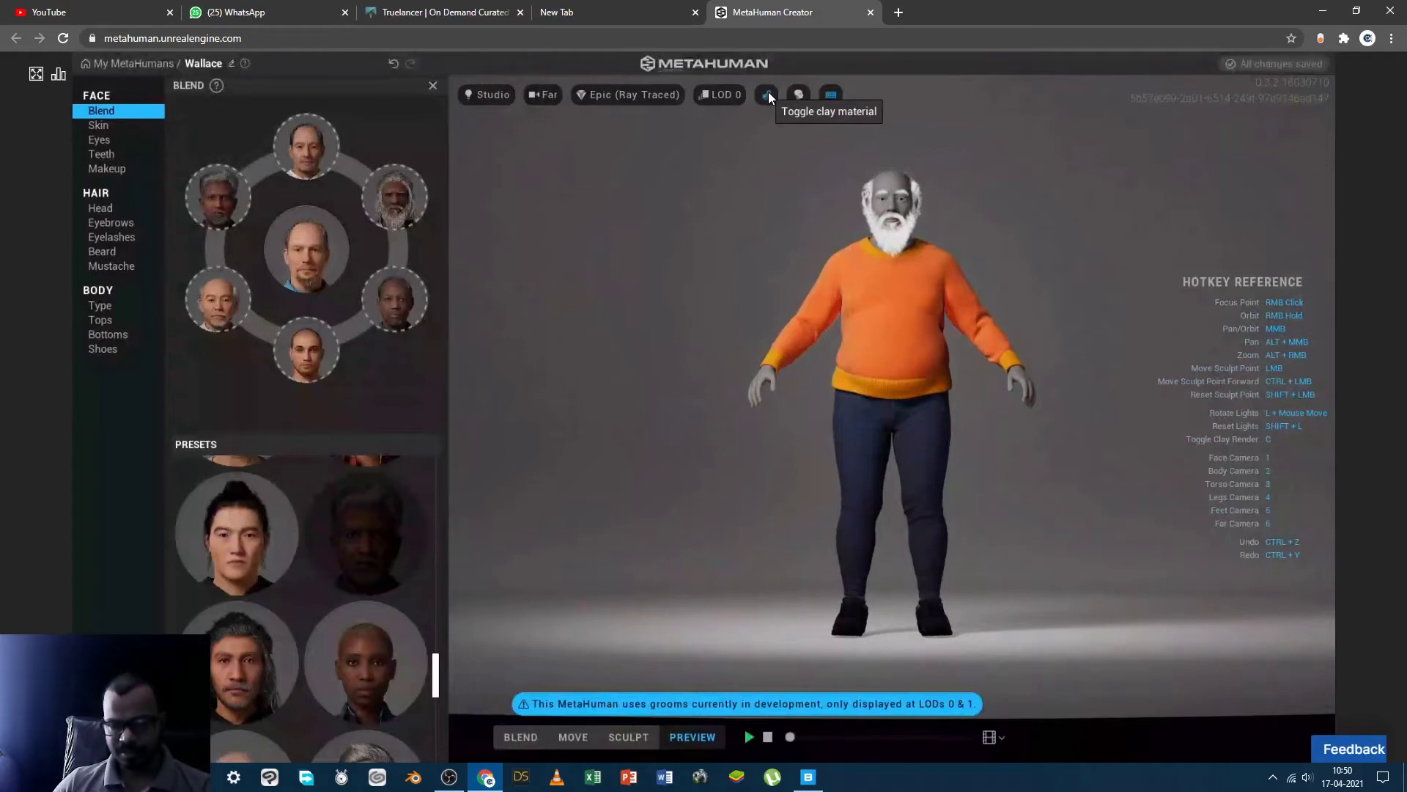
left_click(768, 94)
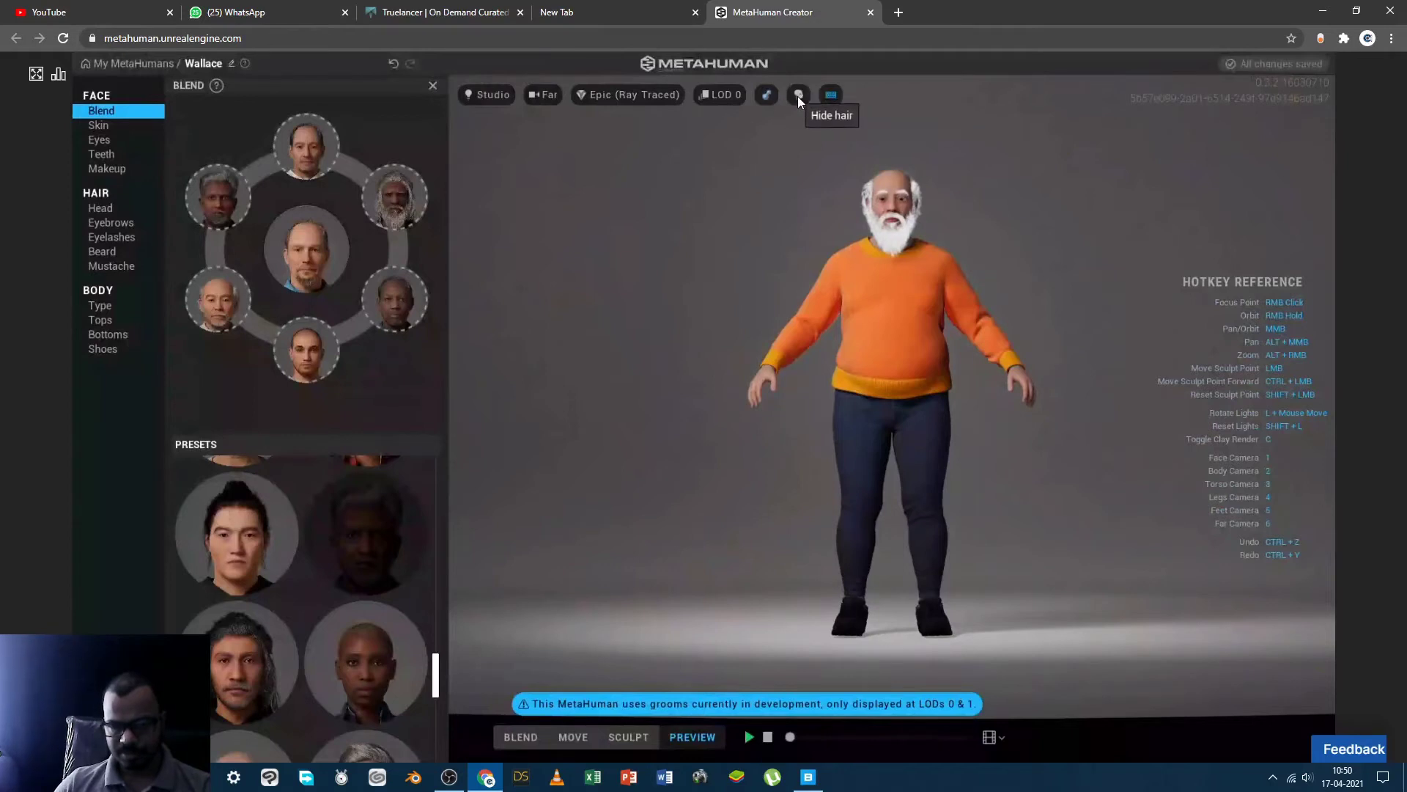
Preview Wallace with the hair hidden twice, showing the hair again each time
left_click(797, 95)
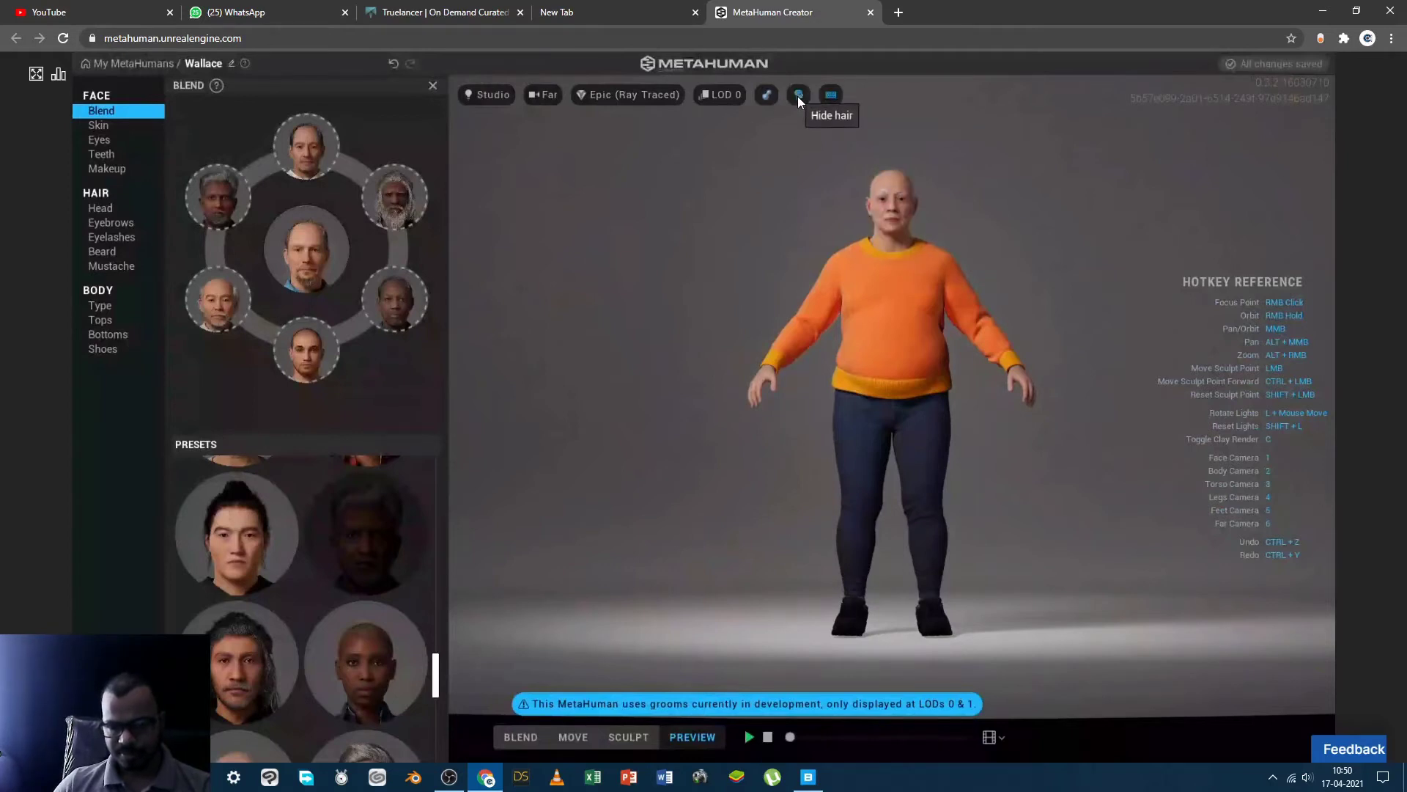
left_click(797, 95)
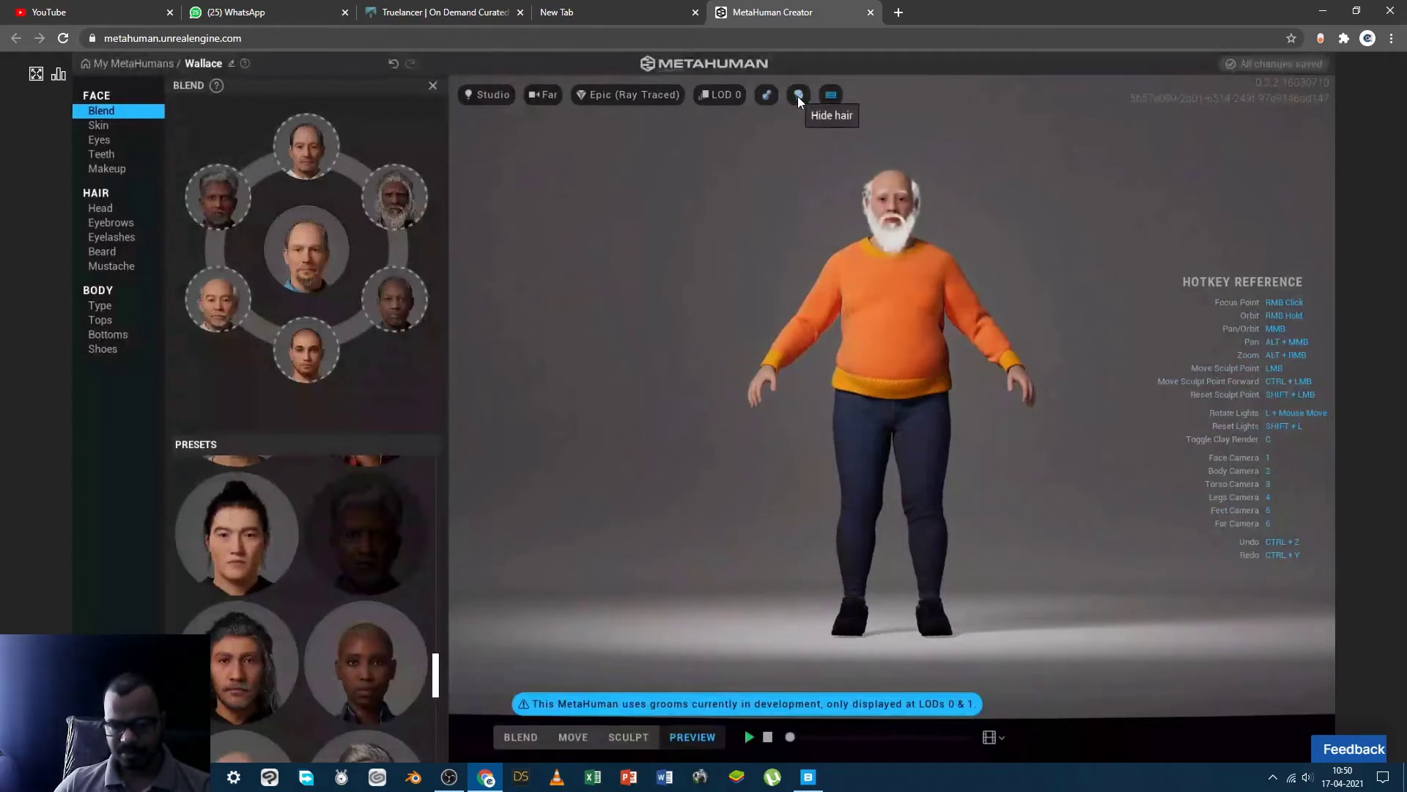
left_click(797, 96)
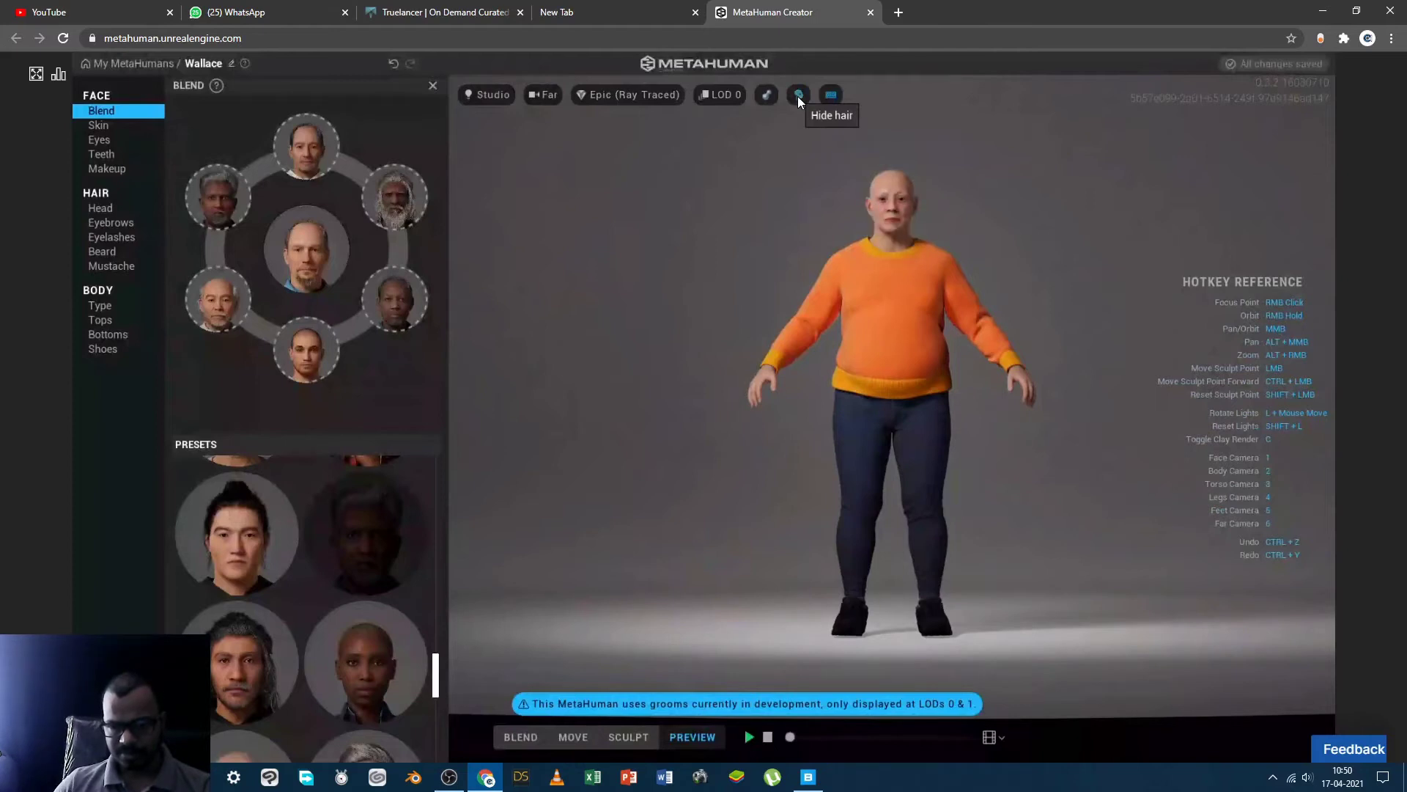
left_click(798, 95)
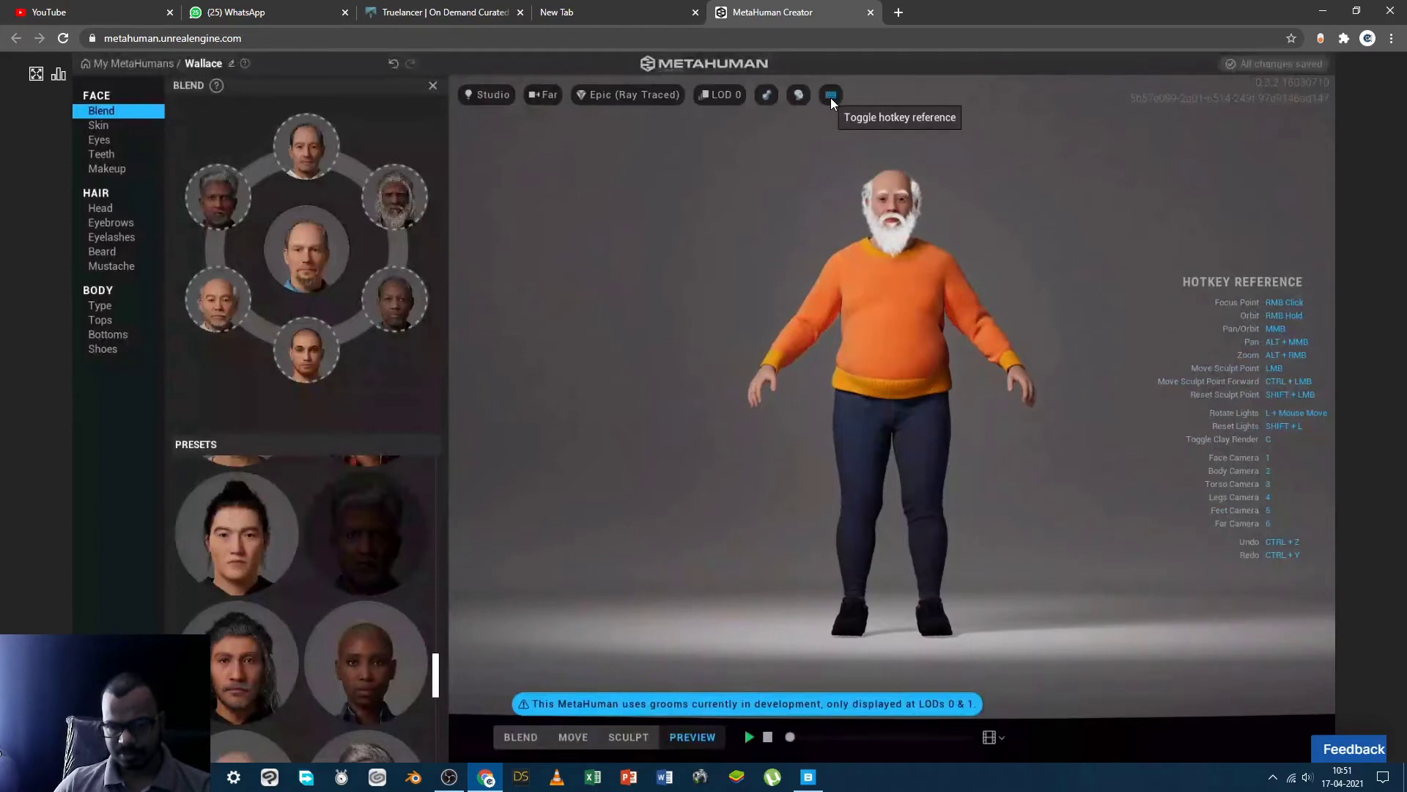
Hide the hotkey reference overlay and show it again, repeating this once
left_click(831, 98)
left_click(830, 97)
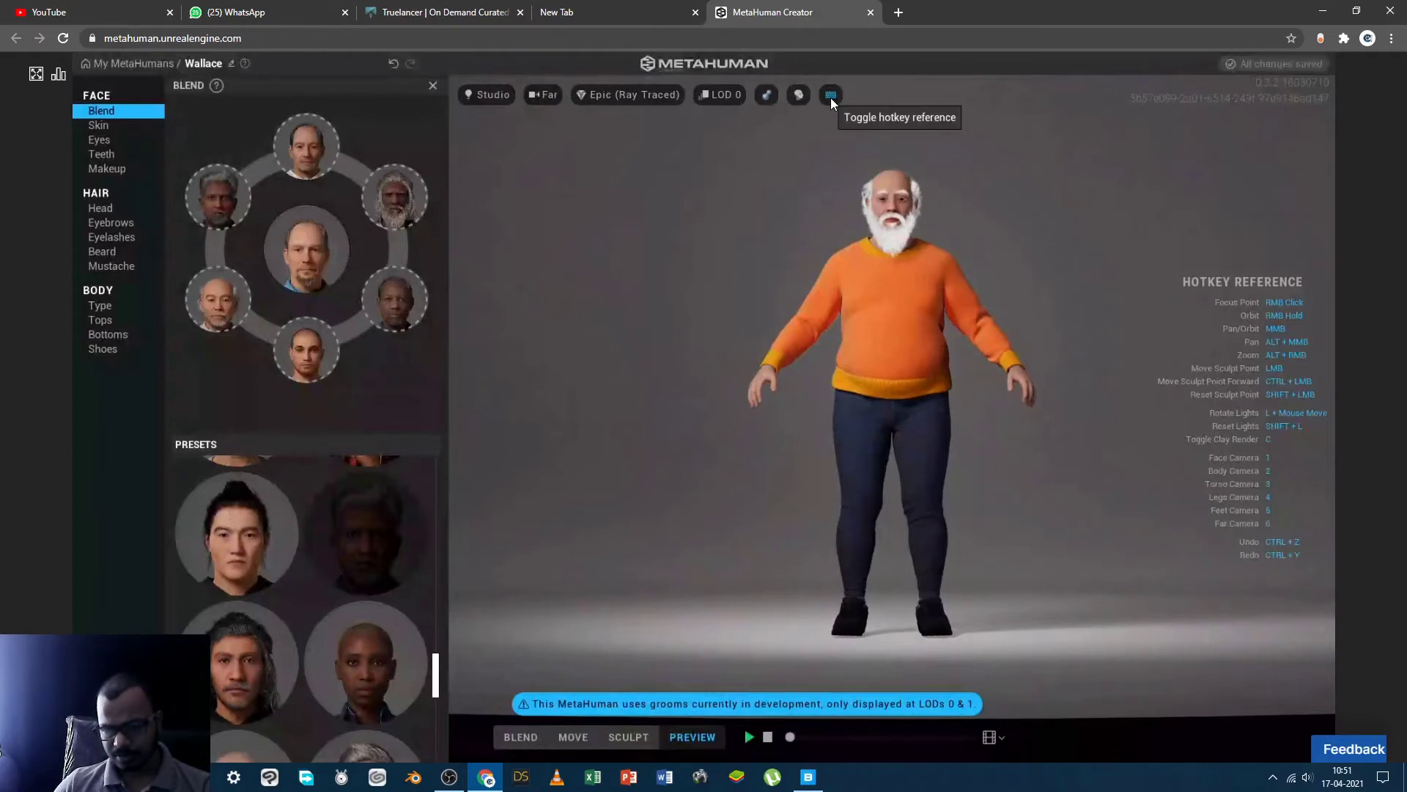
left_click(831, 97)
left_click(831, 96)
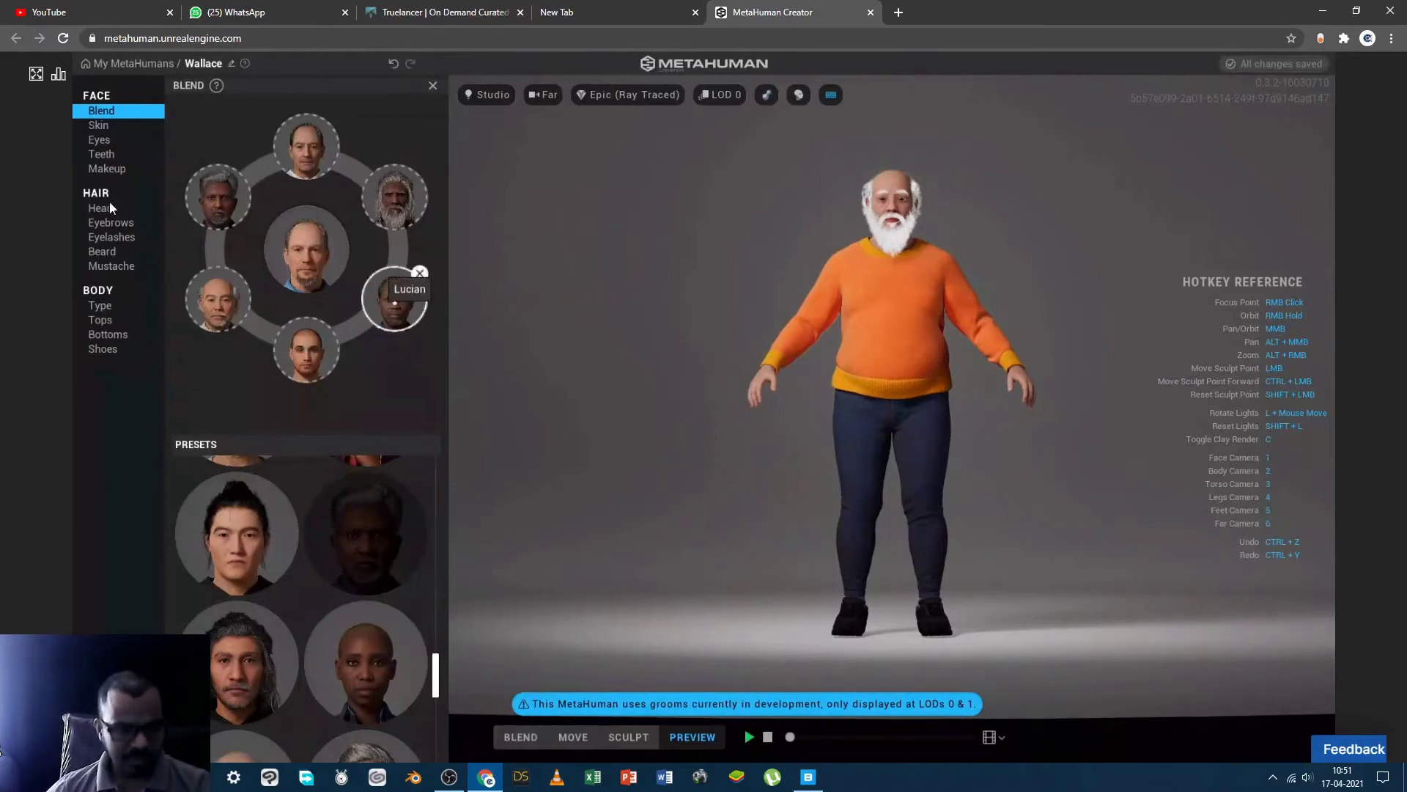
Blend Wallace's eye region through the surrounding preset faces, finishing at the bottom preset
left_click(516, 735)
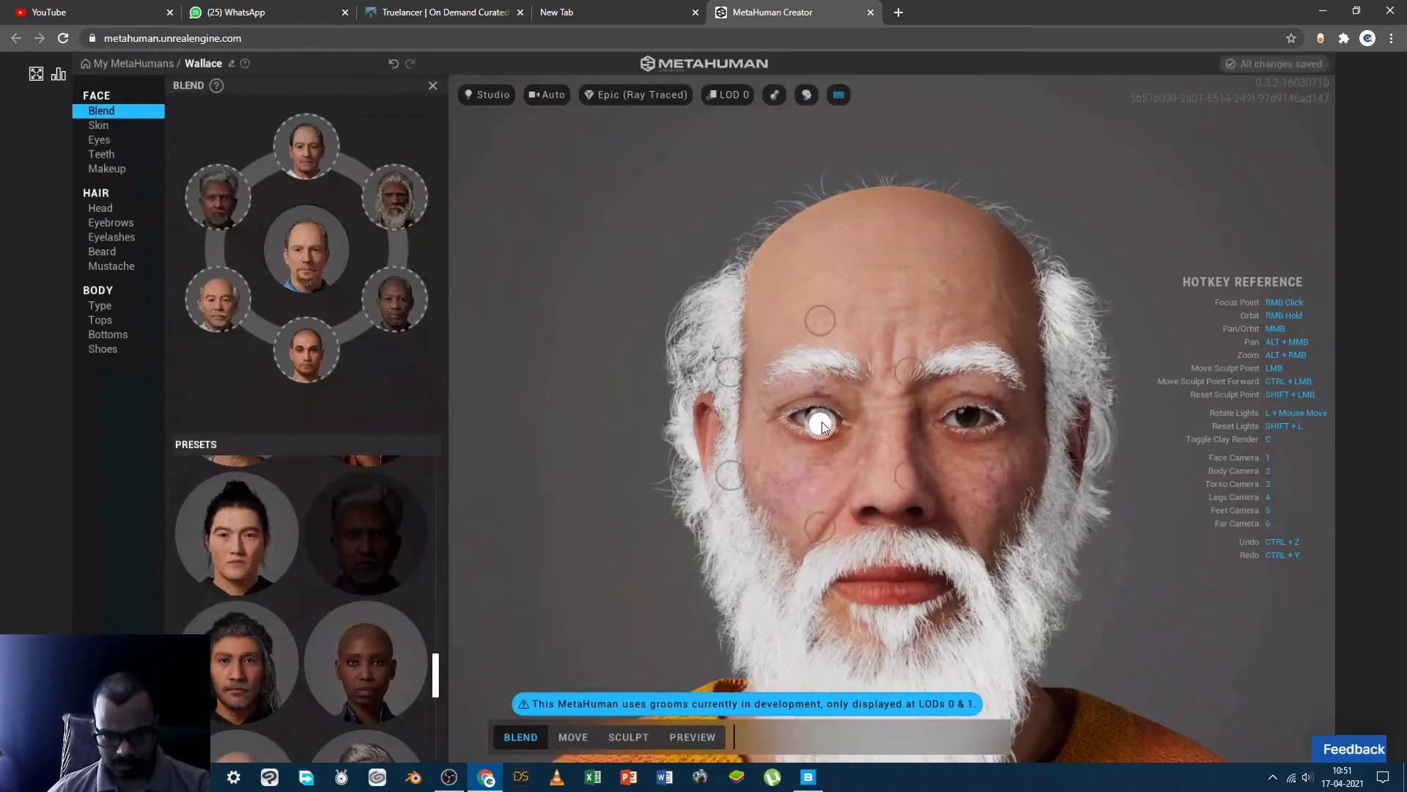
left_click_drag(908, 376, 922, 371)
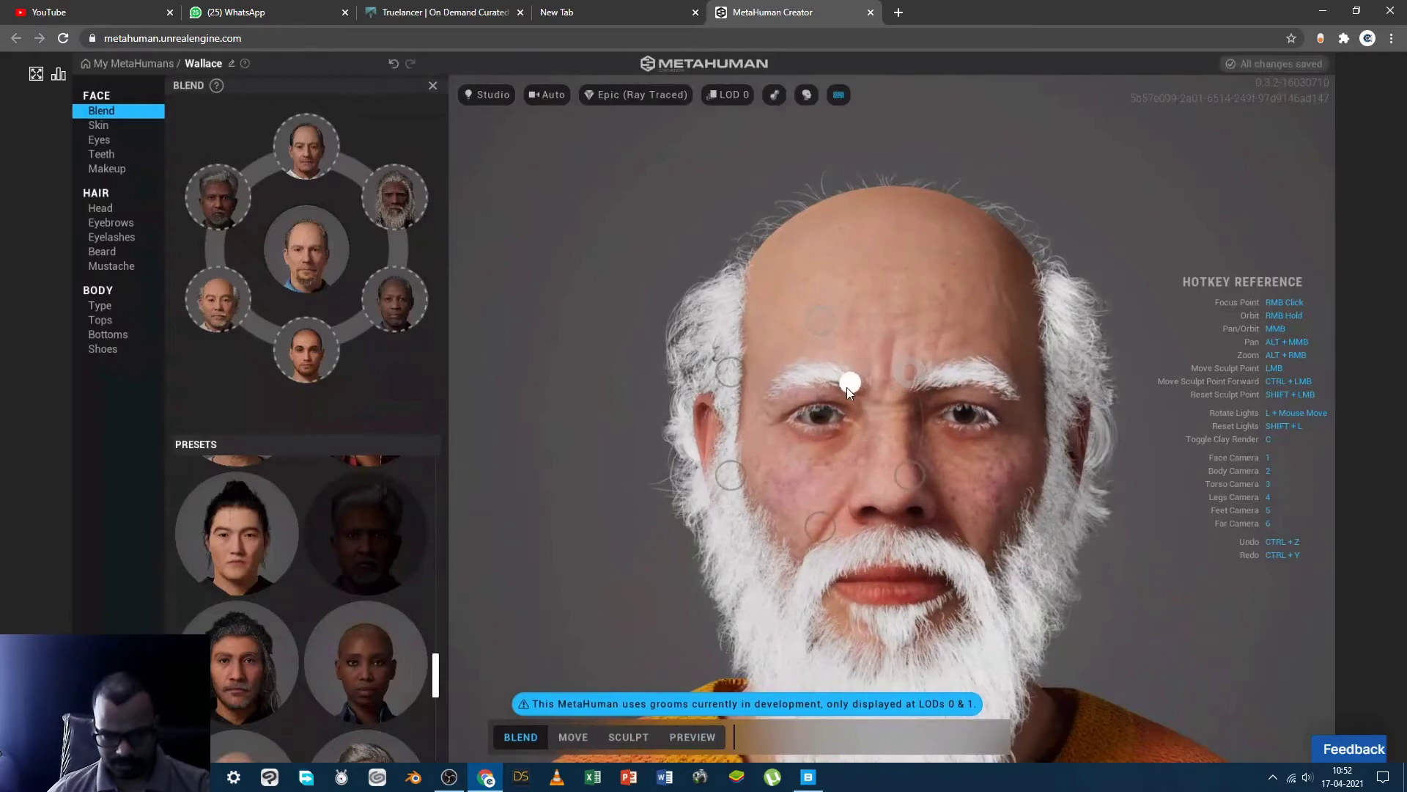
left_click_drag(820, 405, 708, 464)
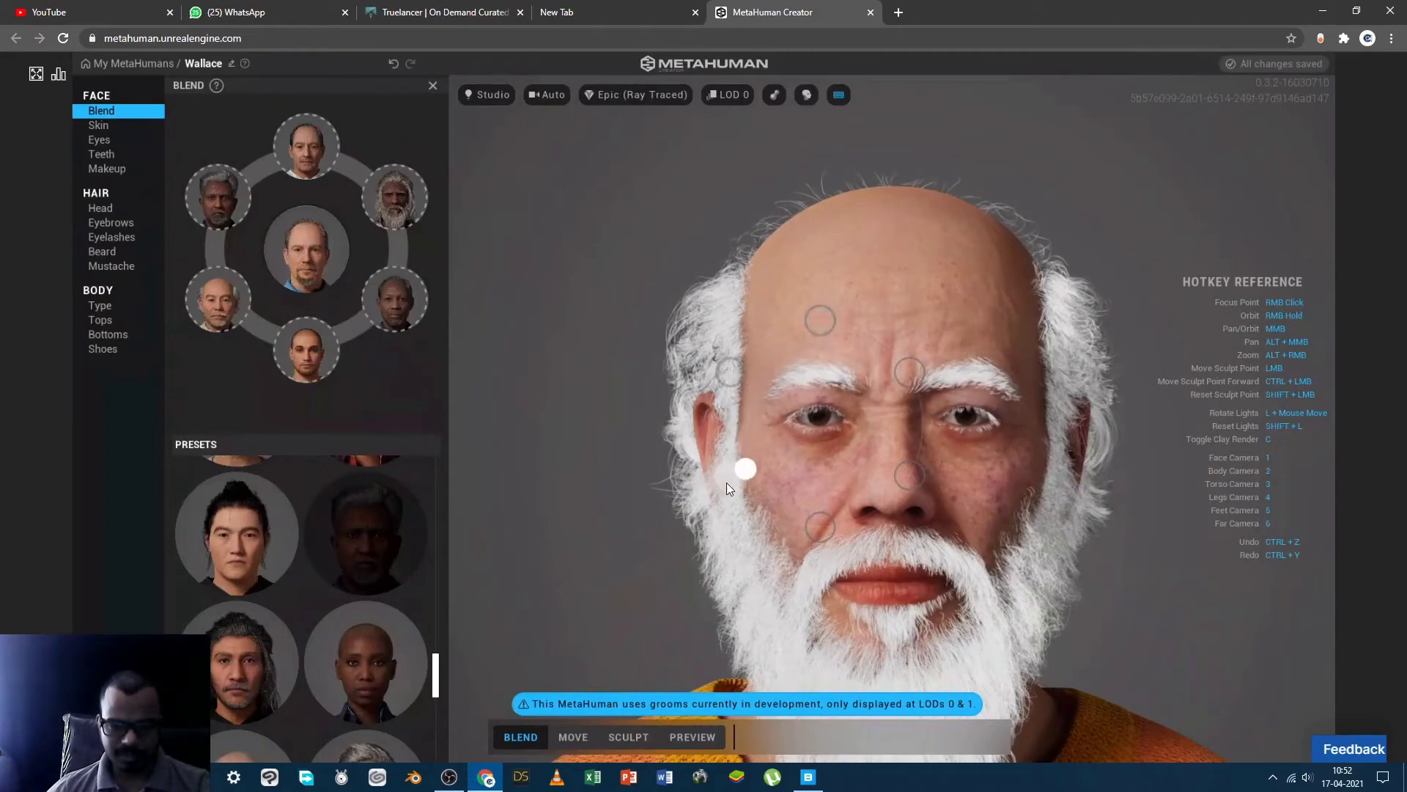
left_click_drag(794, 533, 823, 547)
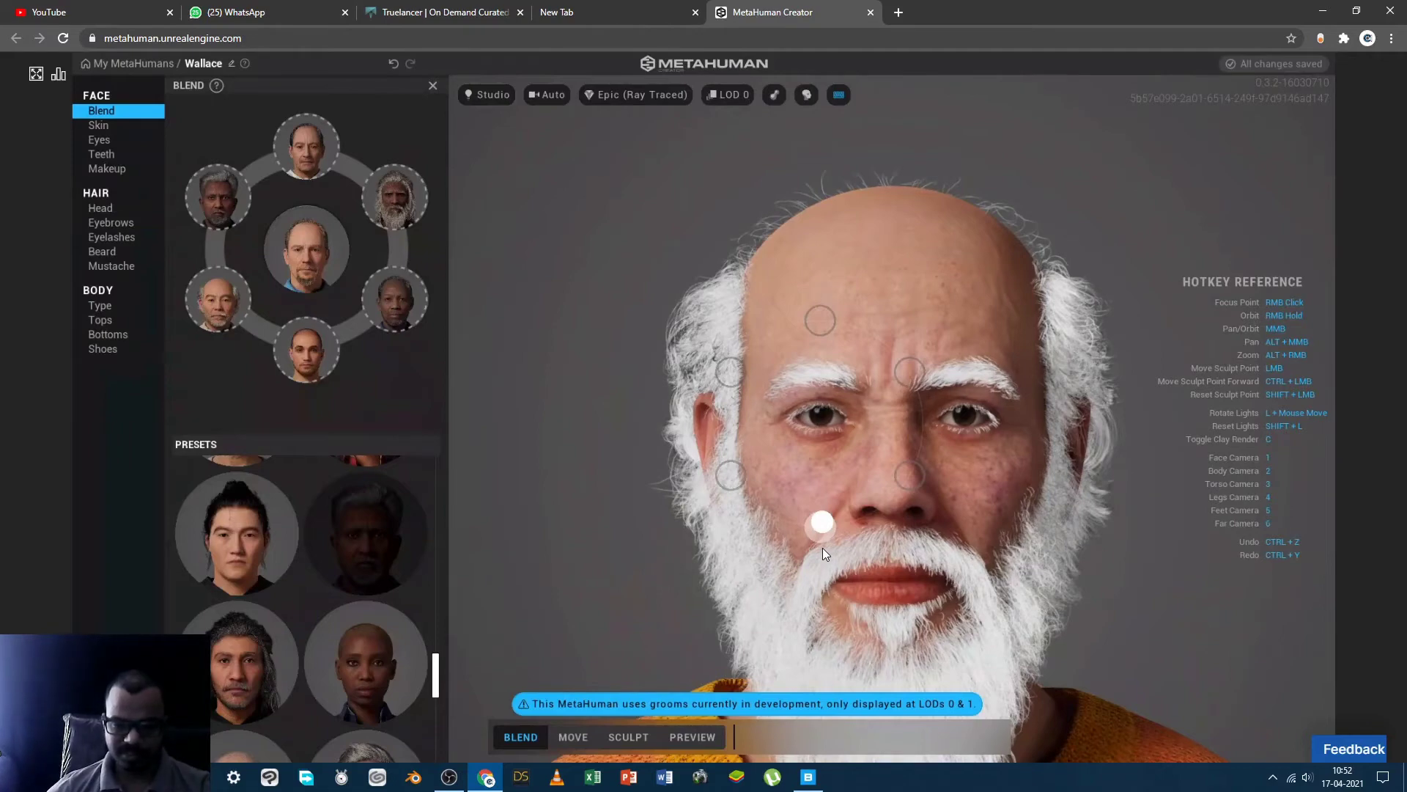
left_click_drag(799, 547, 794, 535)
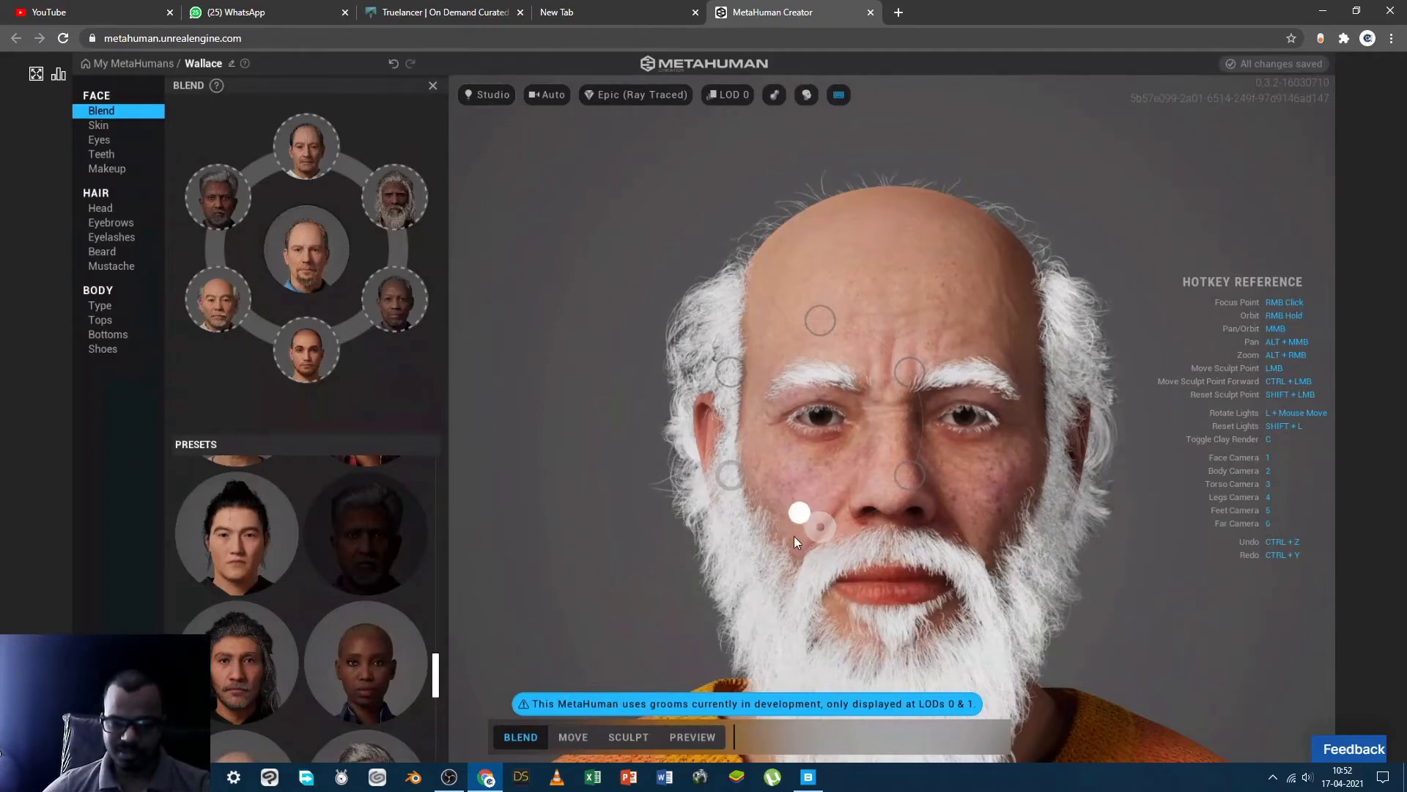
left_click_drag(793, 535, 764, 510)
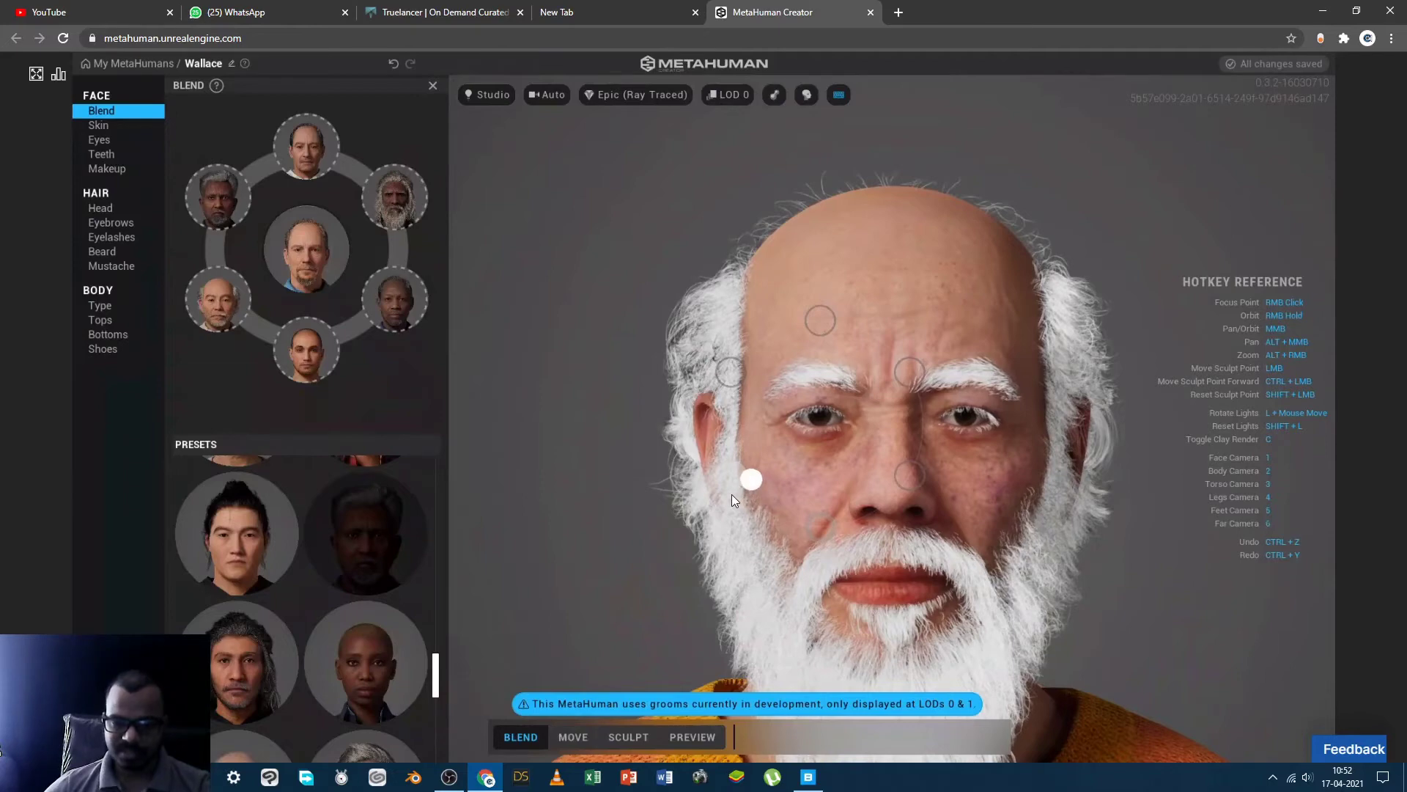
left_click_drag(723, 466, 713, 429)
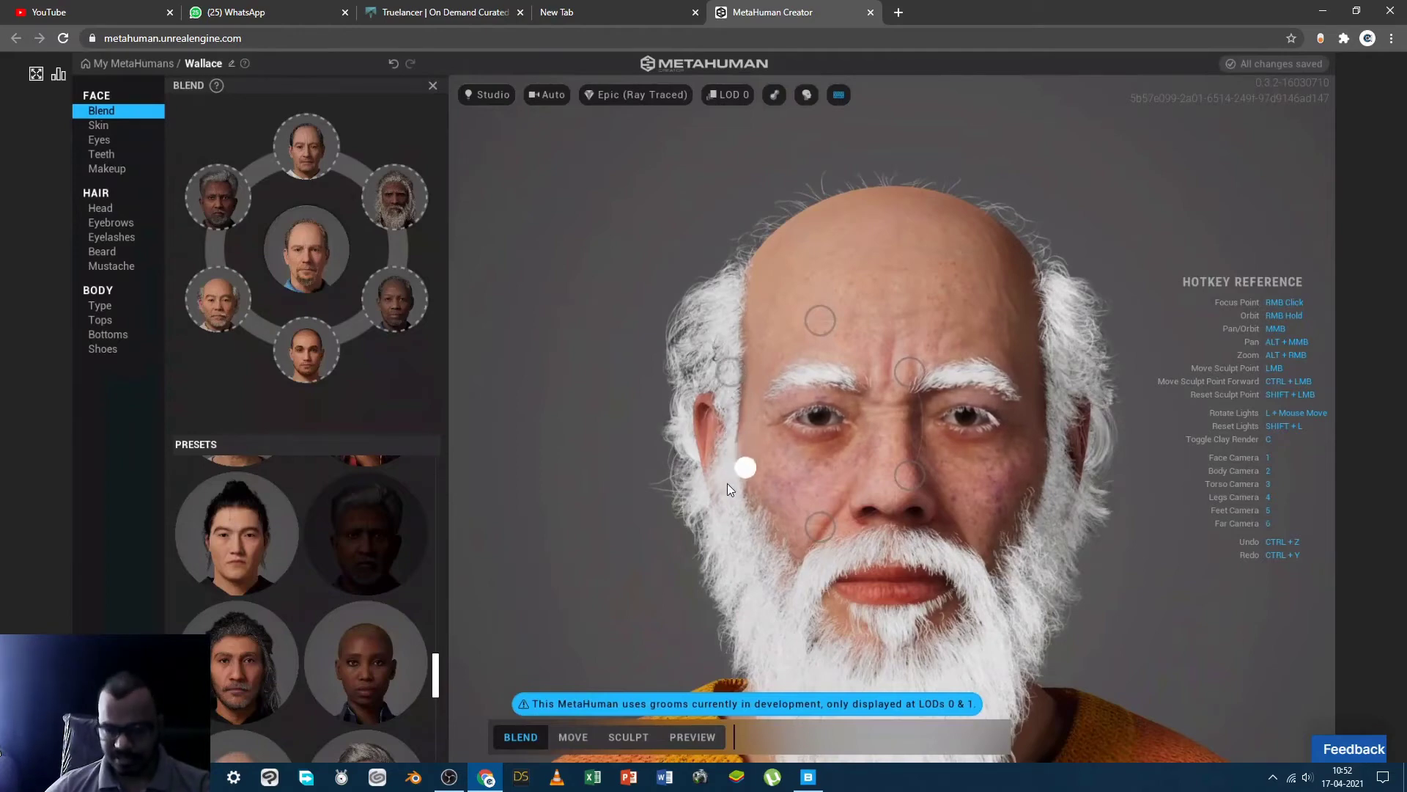
mouse_move(727, 484)
left_mouse_down()
mouse_move(825, 552)
mouse_move(940, 496)
mouse_move(945, 402)
mouse_move(925, 369)
left_mouse_up()
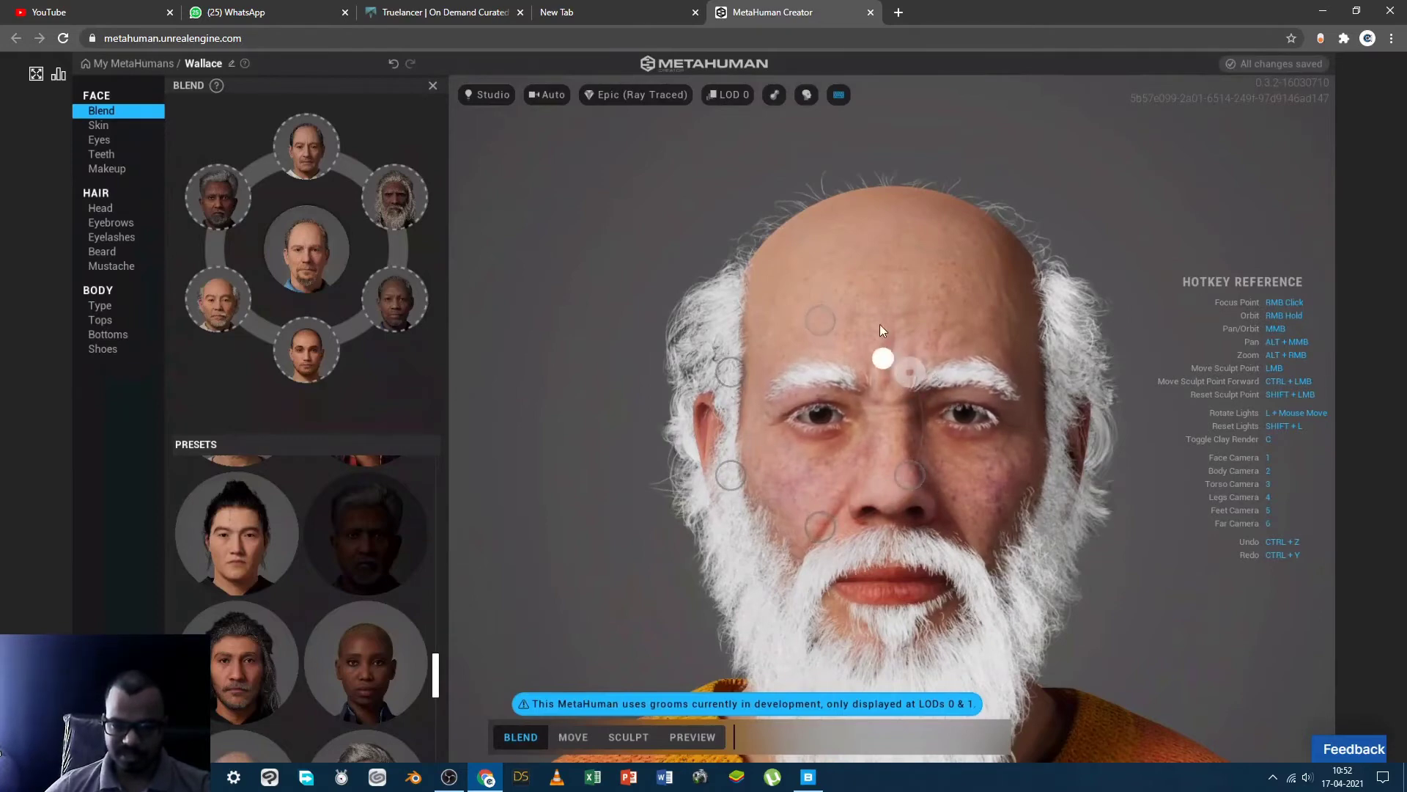
left_click_drag(880, 326, 768, 338)
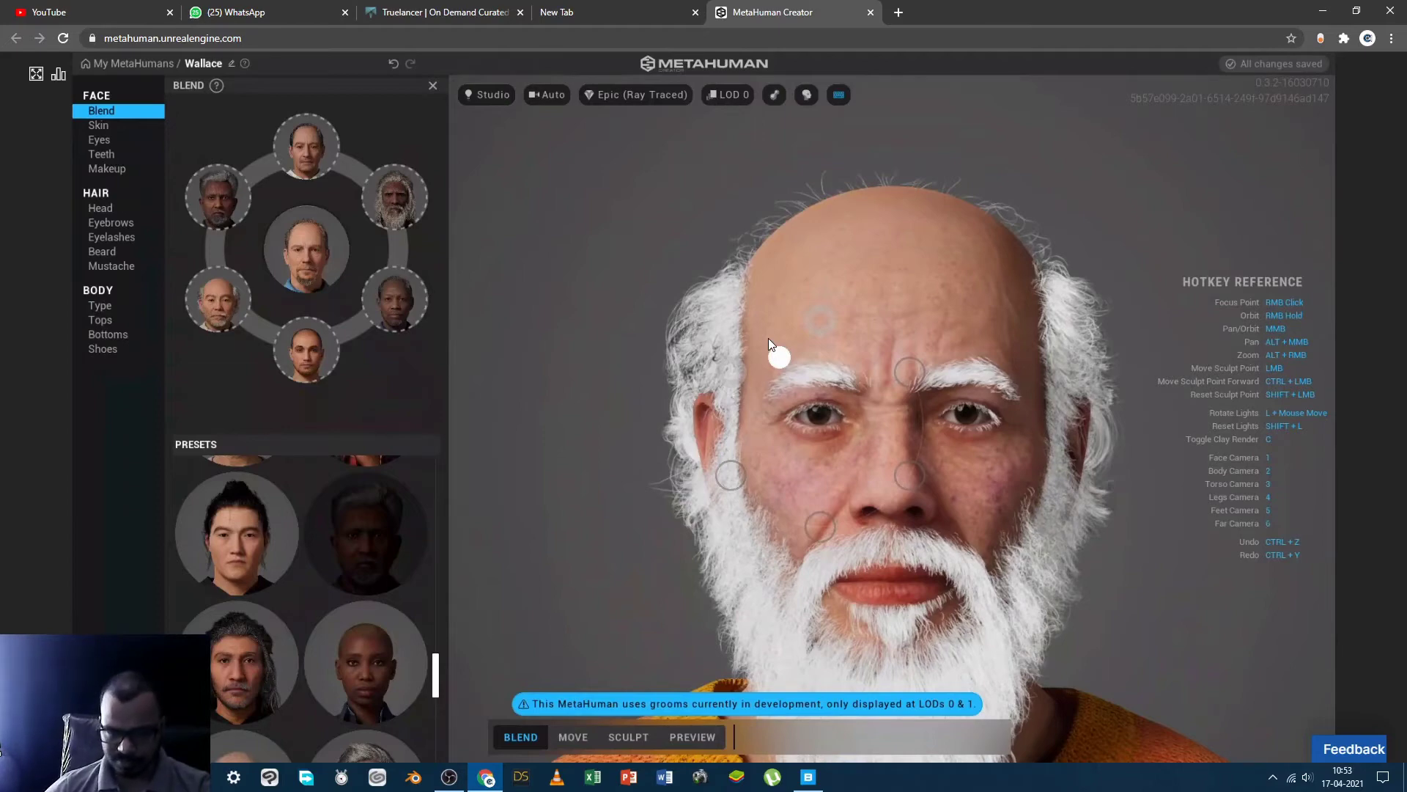
left_click_drag(768, 339, 735, 415)
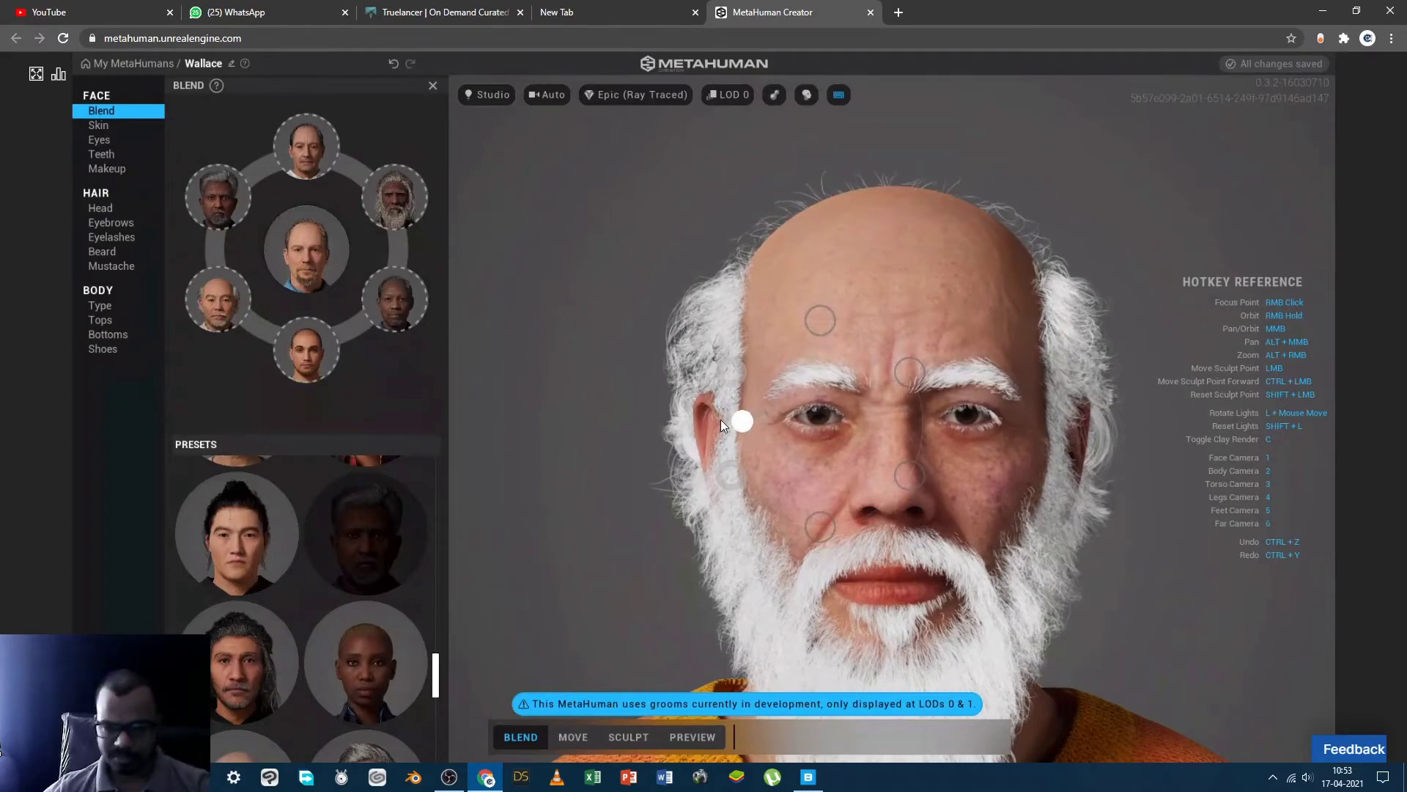
left_click_drag(720, 419, 825, 552)
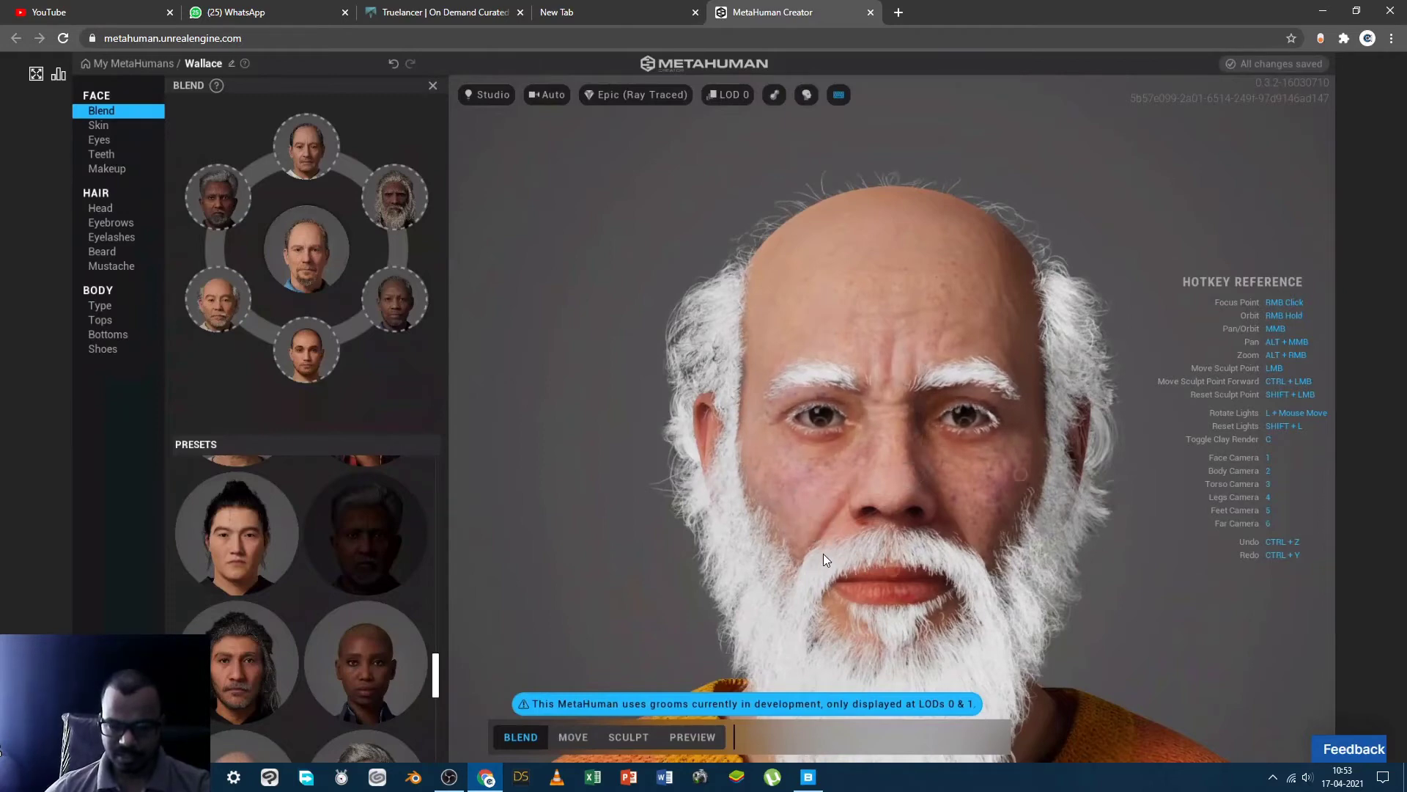
Play the idle animation in preview mode and view Wallace through the Face camera
left_click(705, 742)
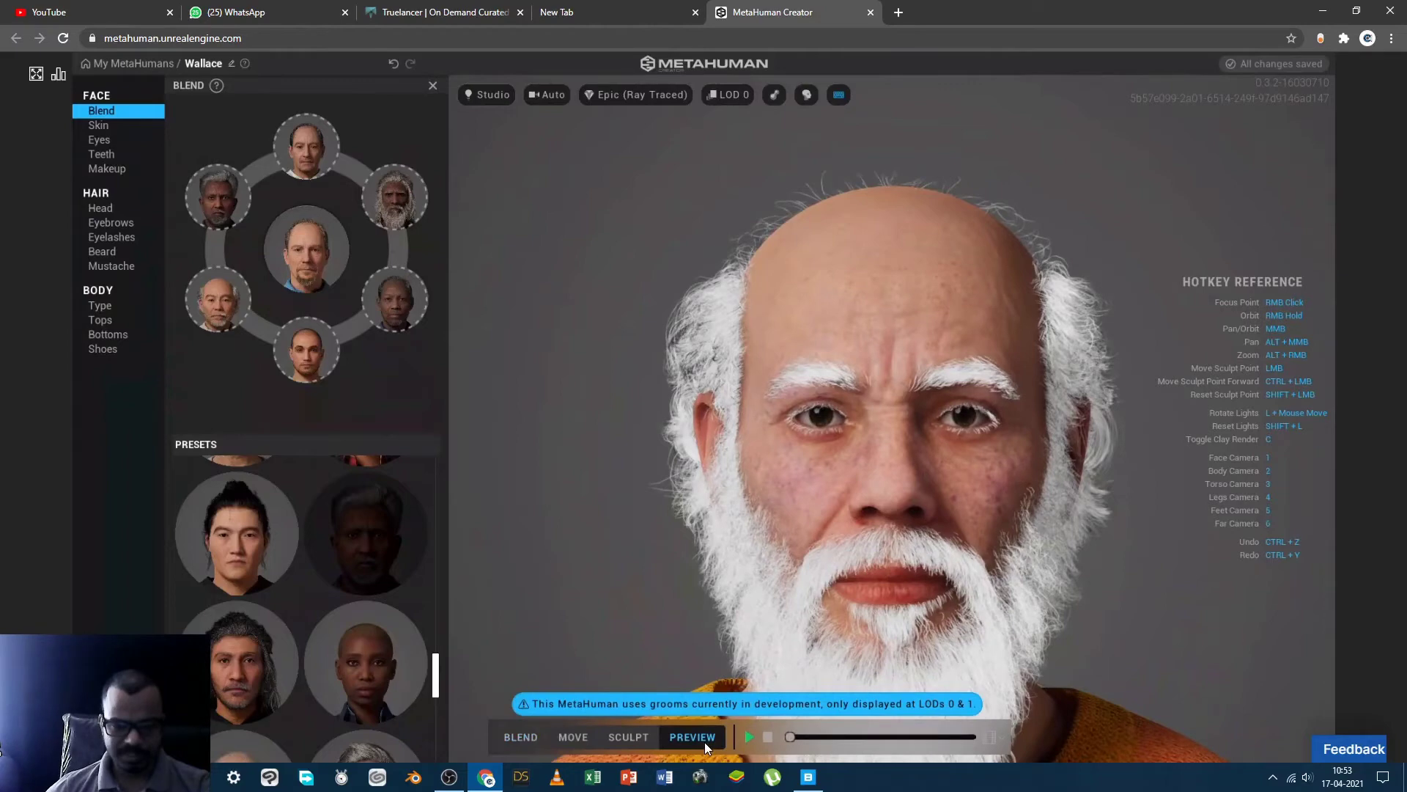
left_click(749, 737)
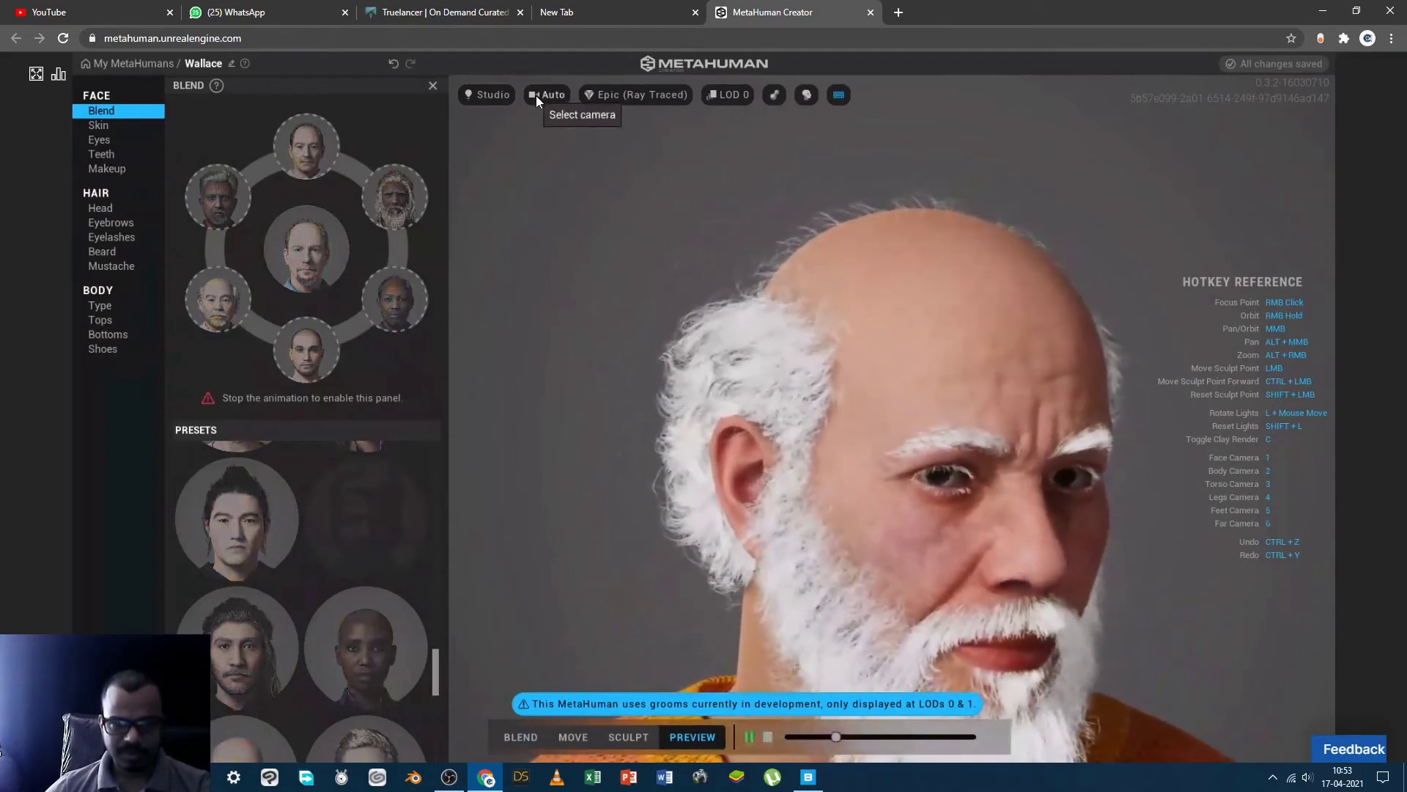
left_click(535, 96)
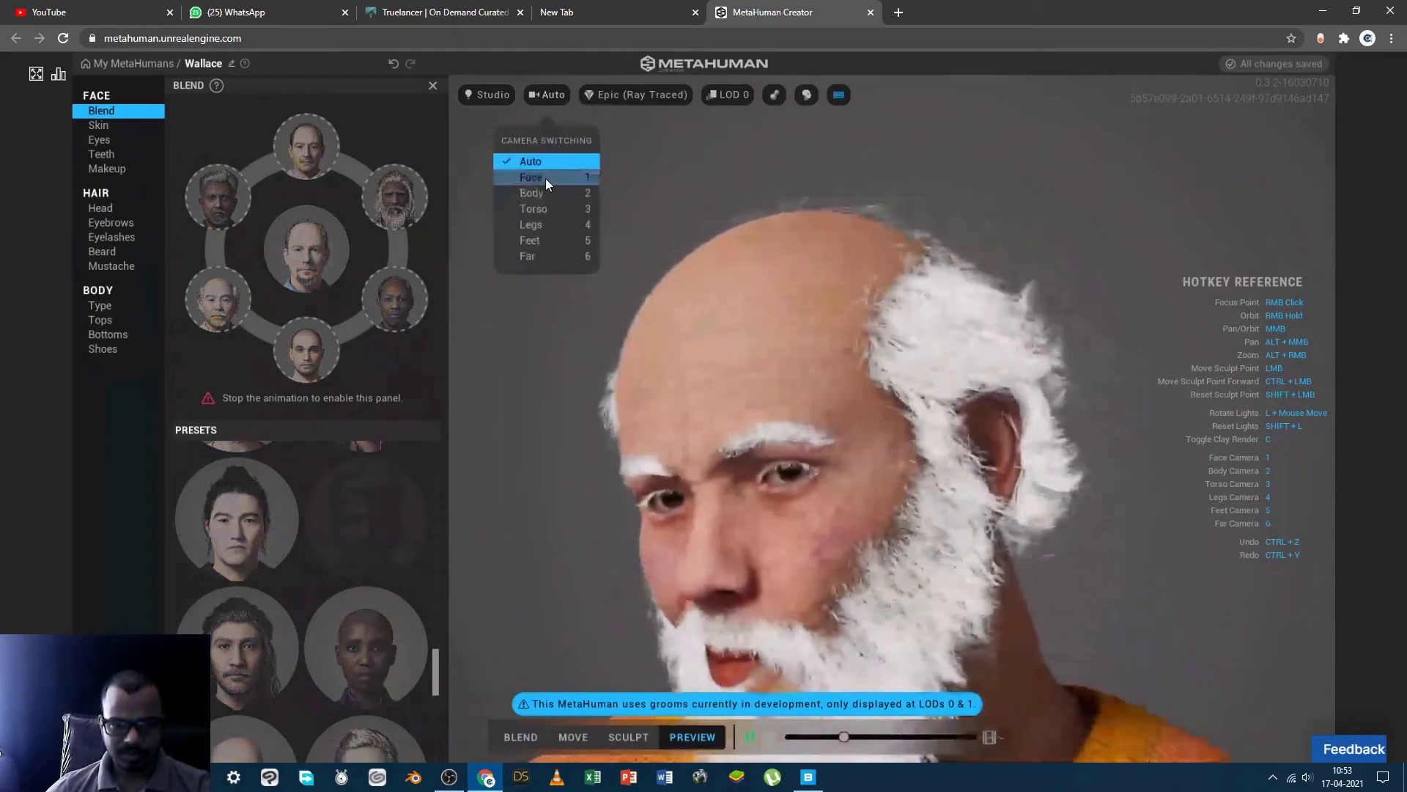
left_click(546, 179)
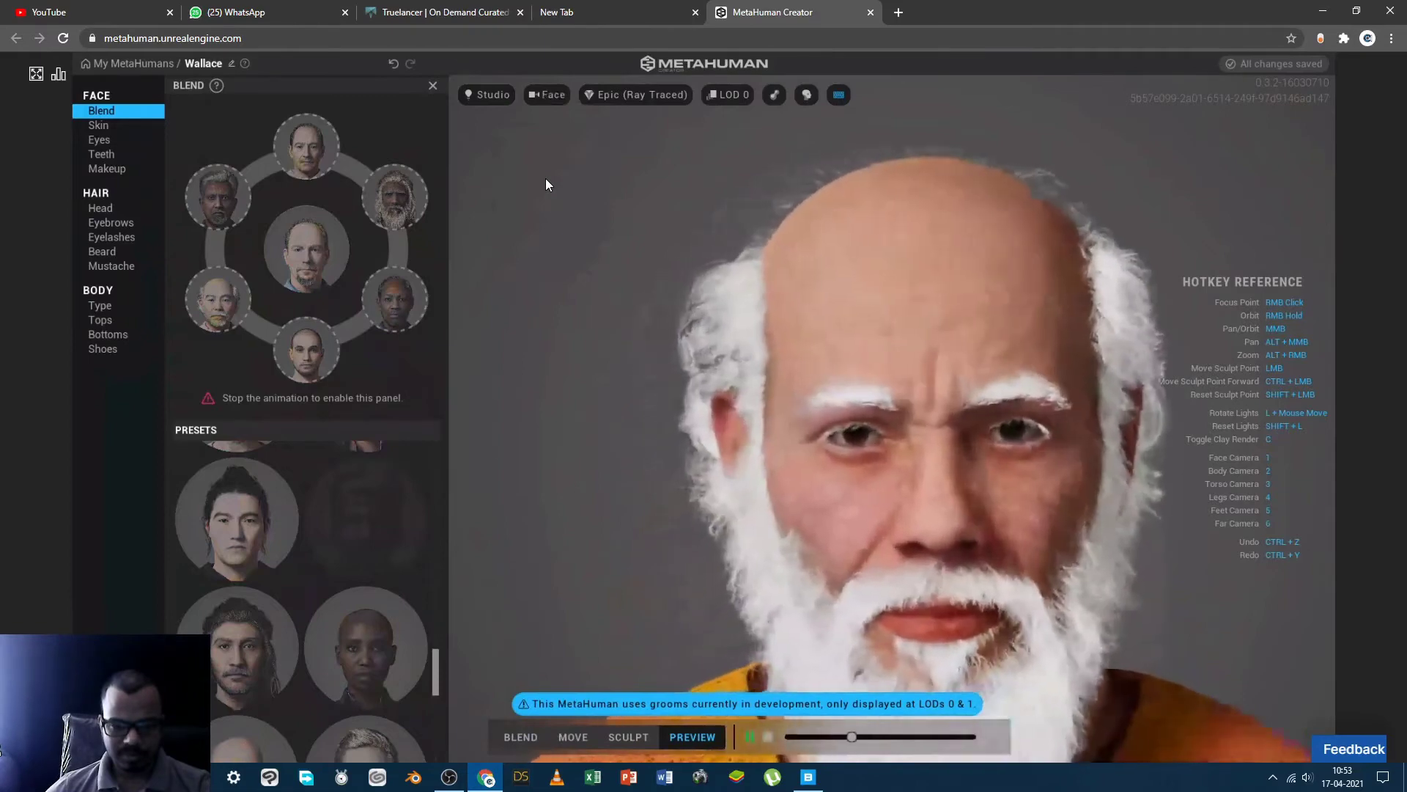
View the playing animation through the Body and Torso cameras, examining the sweater up close and from farther away
left_click(546, 95)
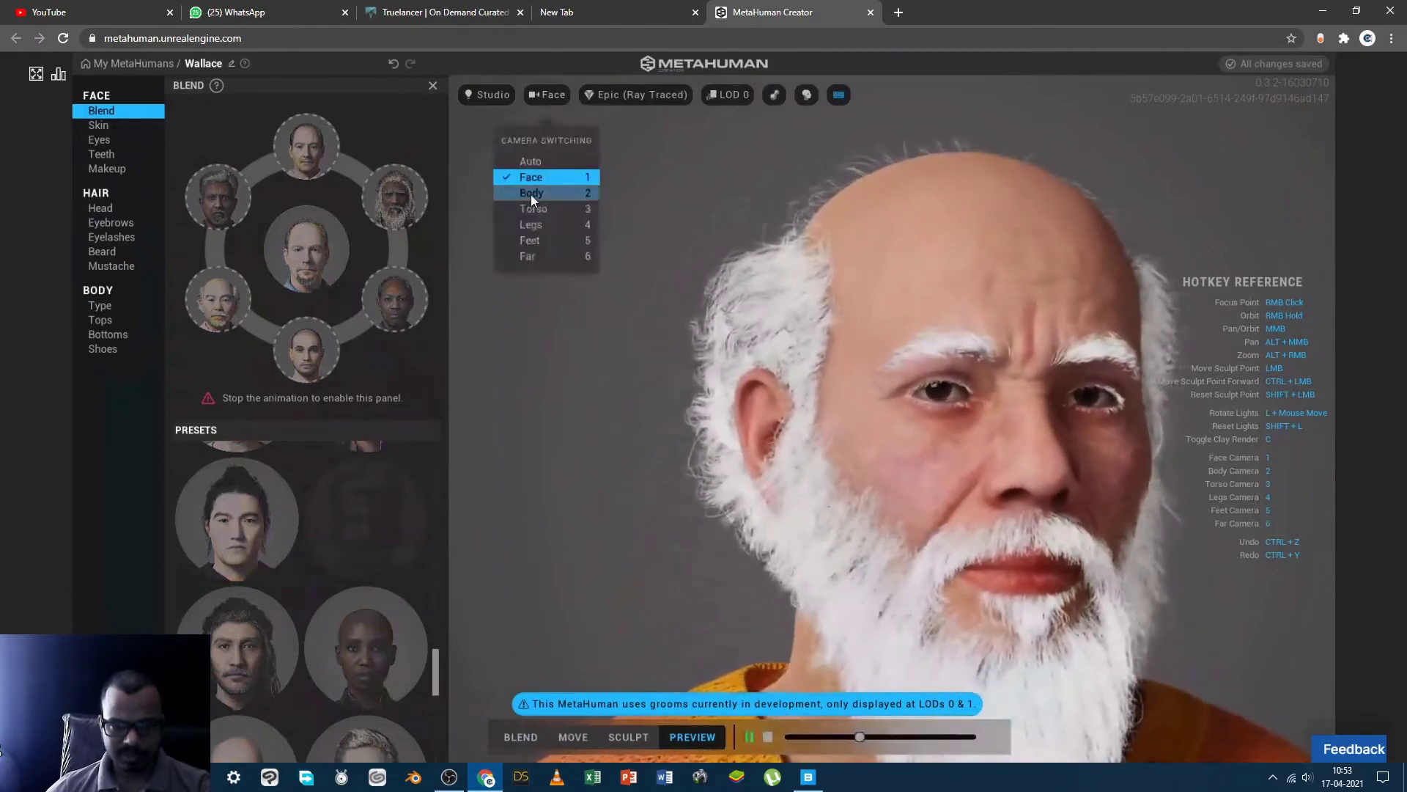
left_click(531, 194)
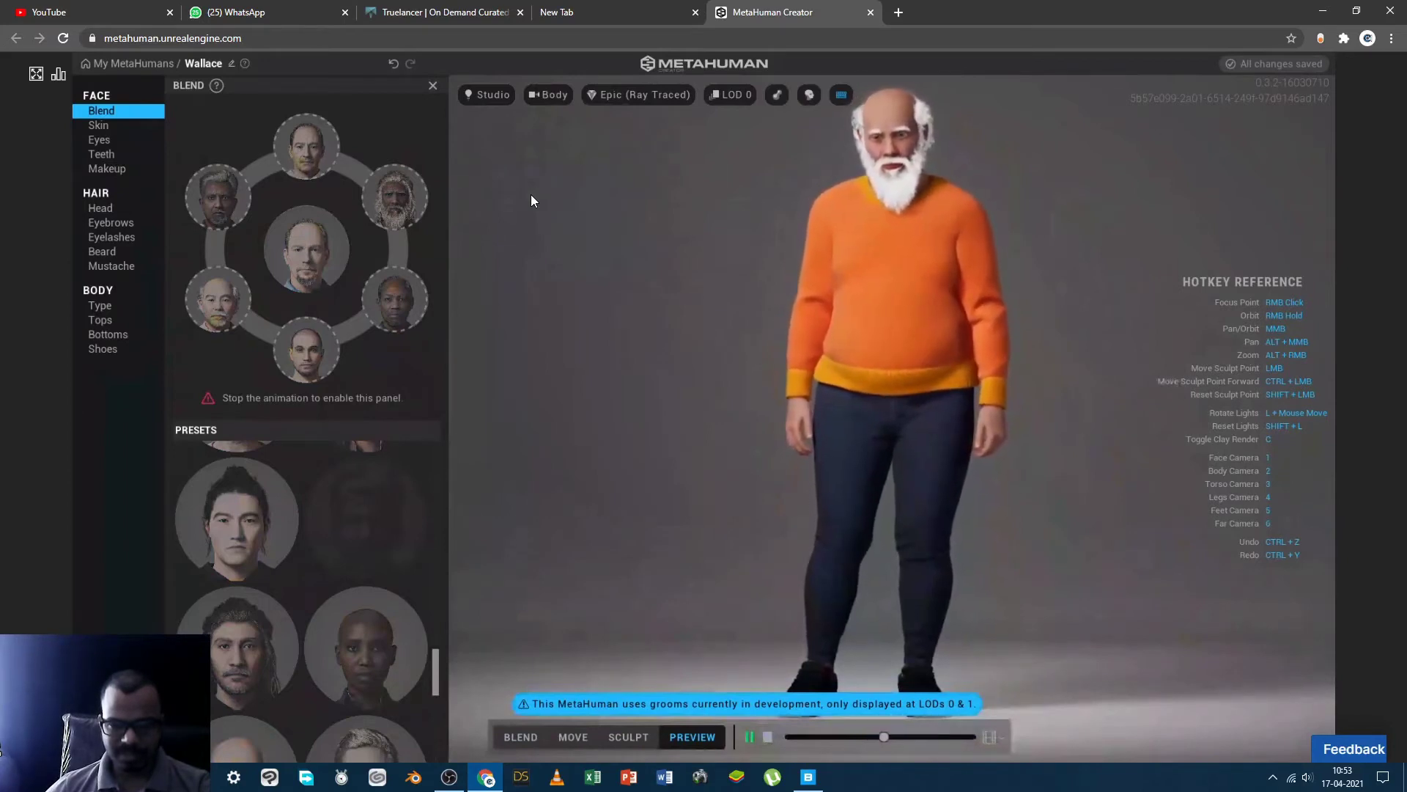
left_click(544, 92)
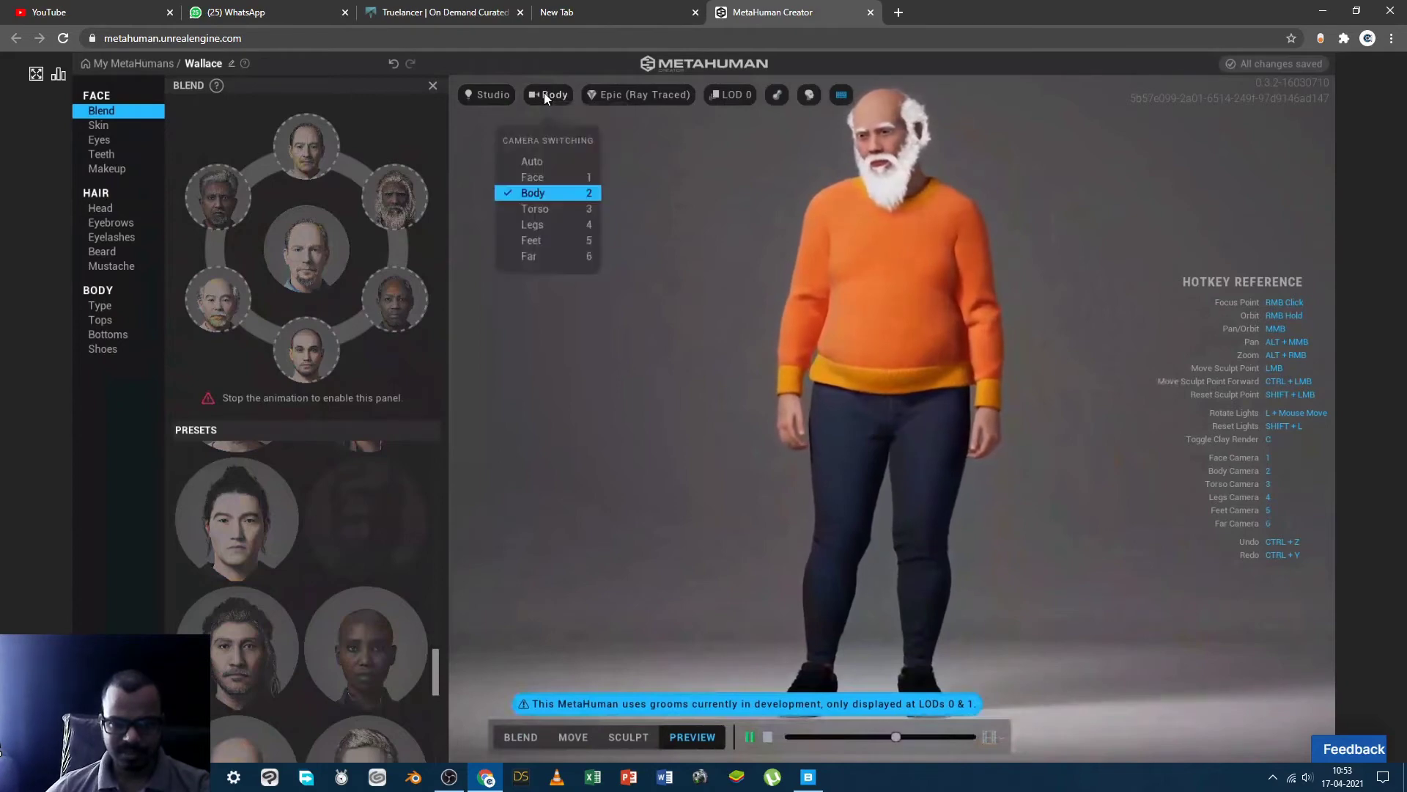
left_click(536, 214)
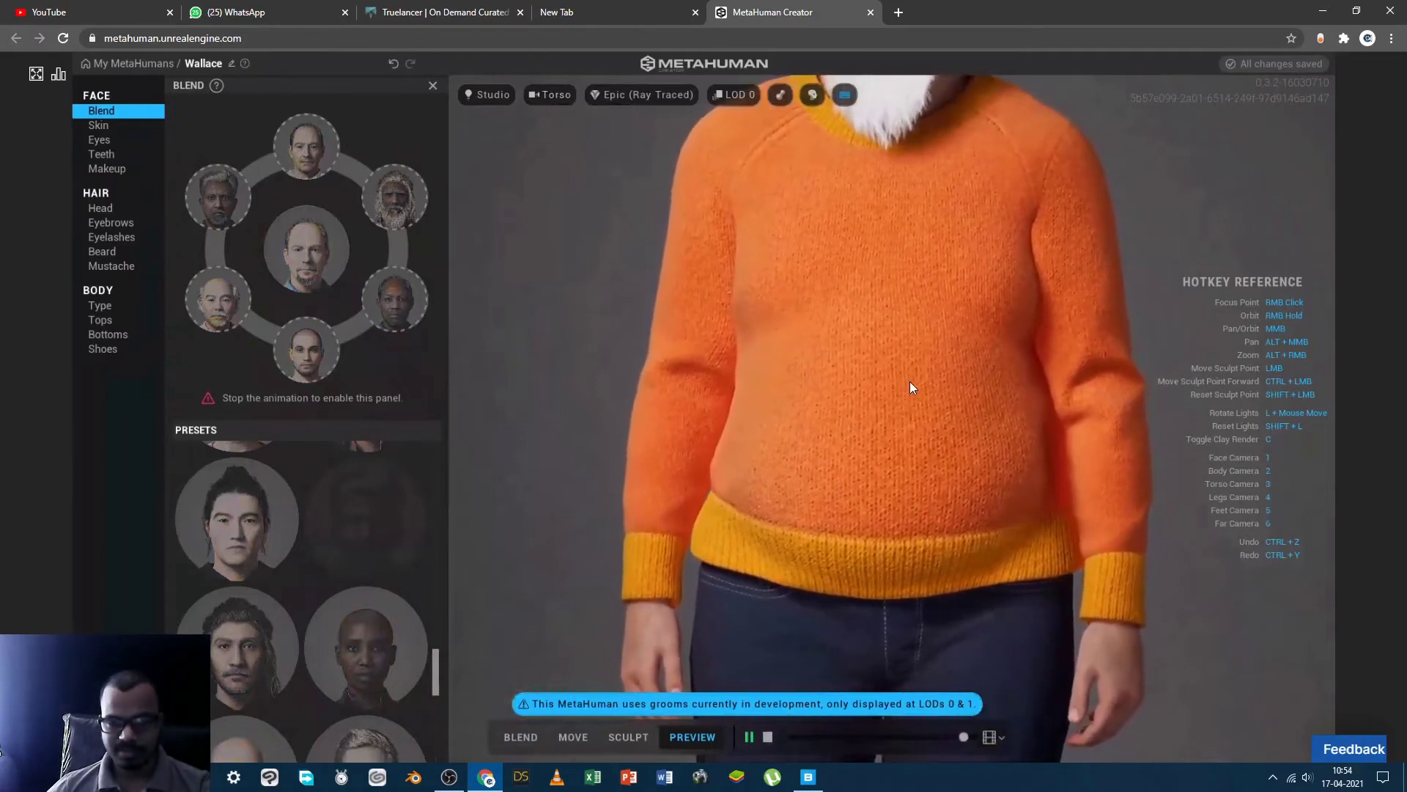
scroll(908, 381, "down", 3)
scroll(909, 381, "down", 2)
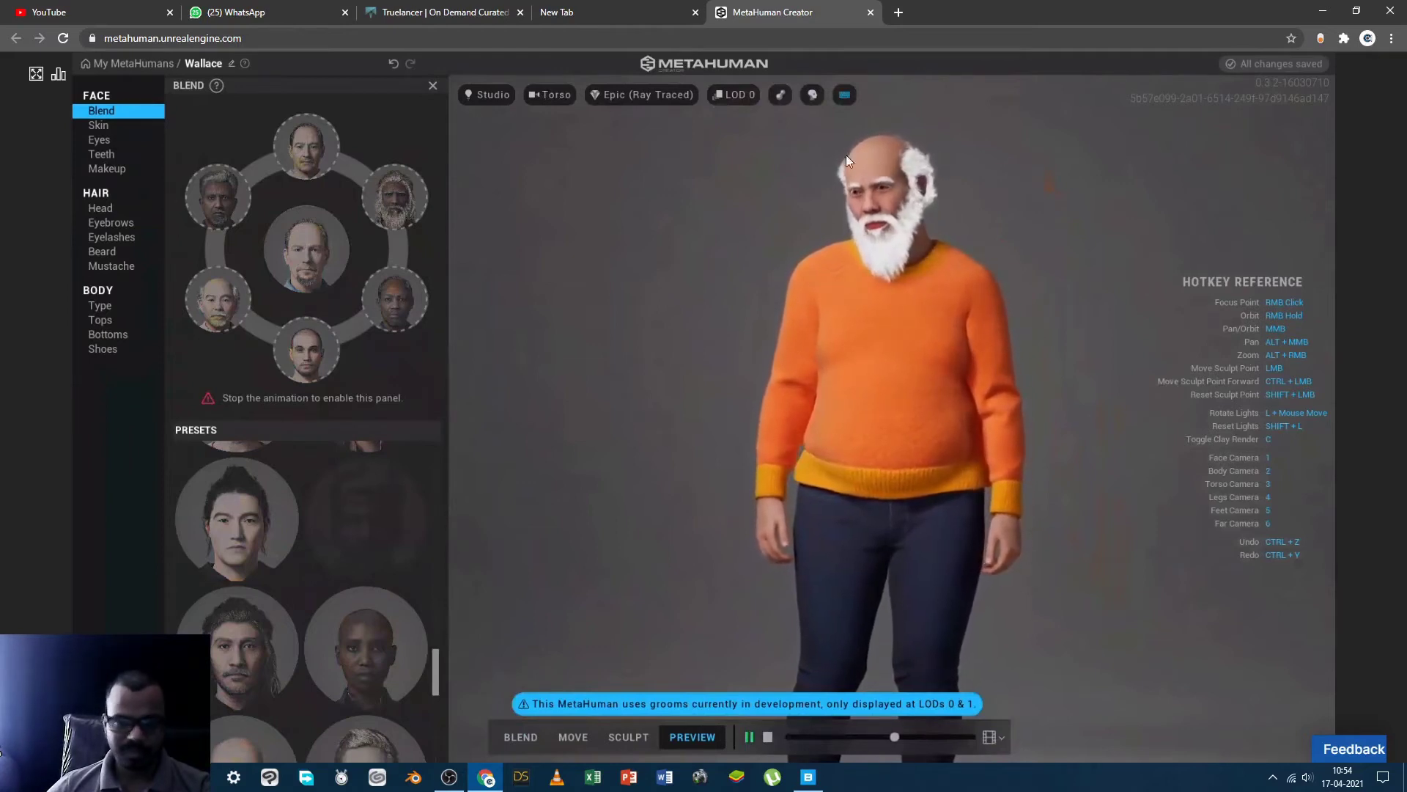
View the playing animation through the Legs and Feet cameras, and return the camera to Auto
left_click(551, 95)
left_click(529, 226)
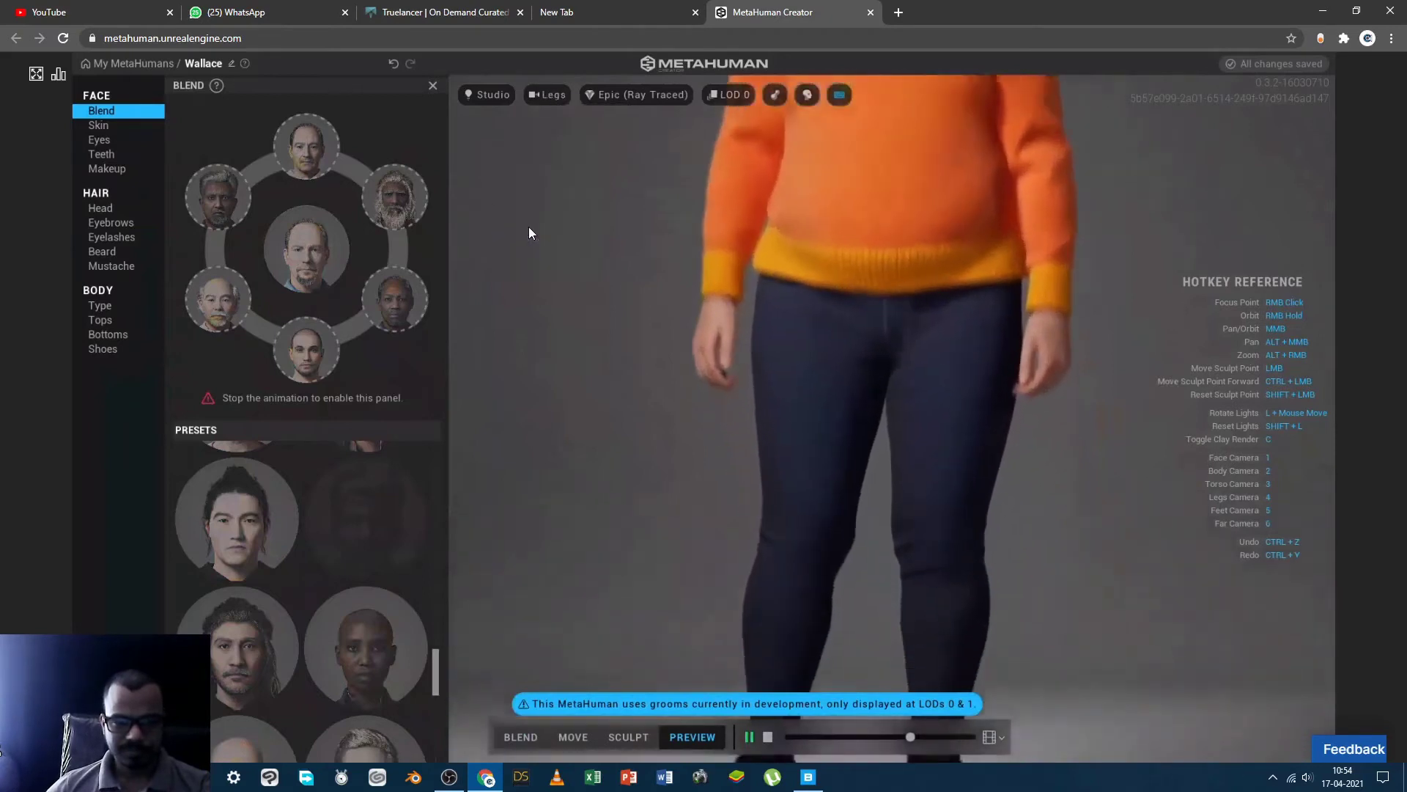
left_click(548, 98)
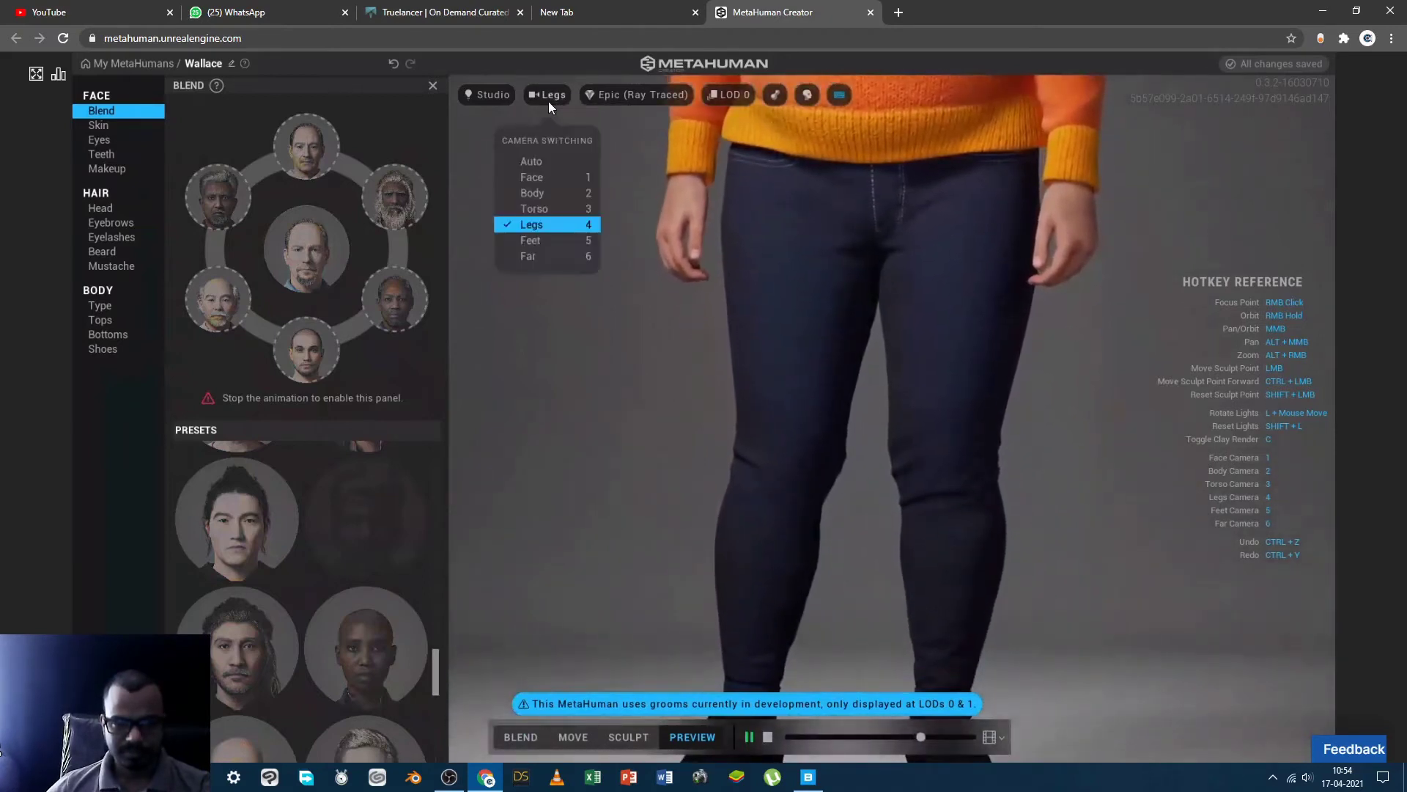
left_click(529, 239)
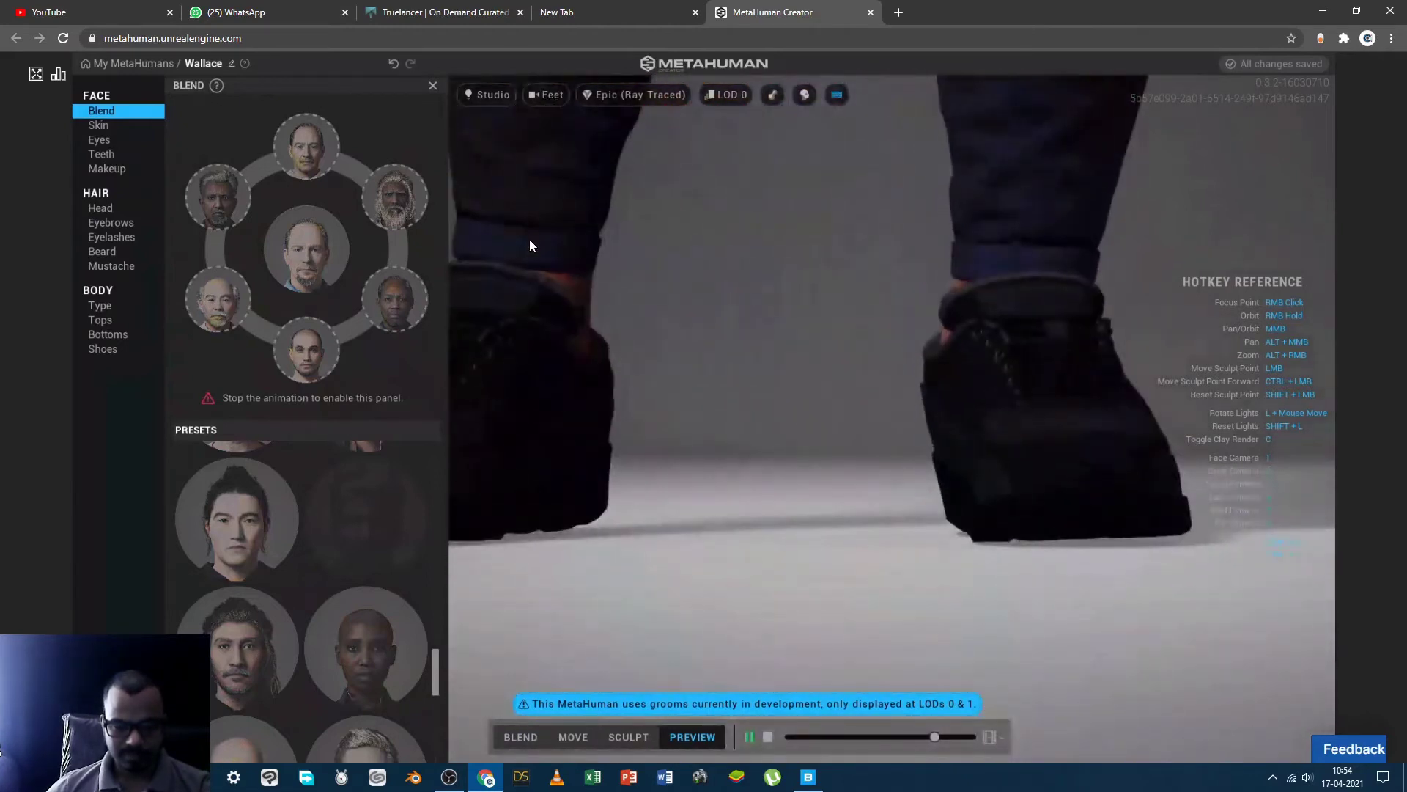
left_click(548, 95)
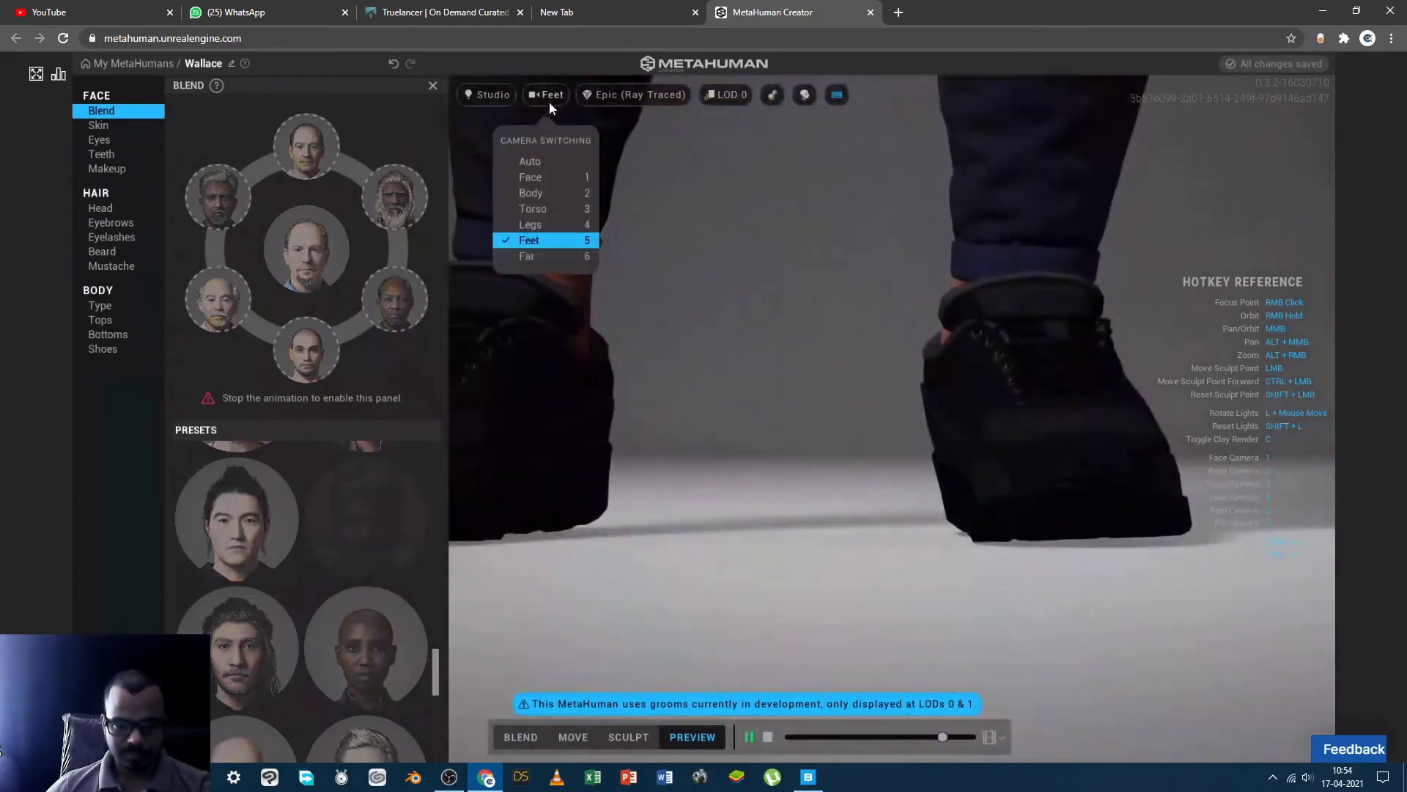
left_click(533, 161)
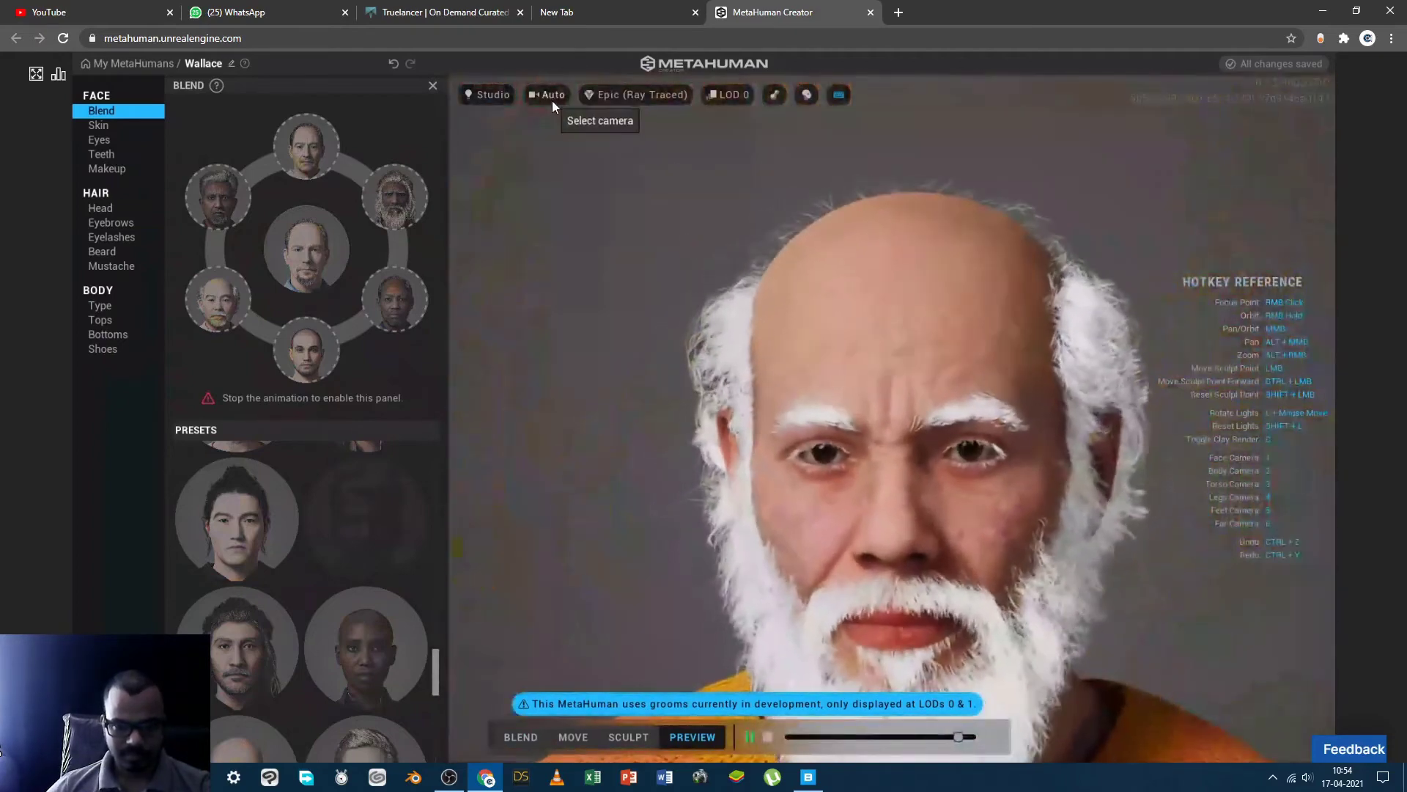
View the animated torso again, then set the camera to Face
left_click(551, 101)
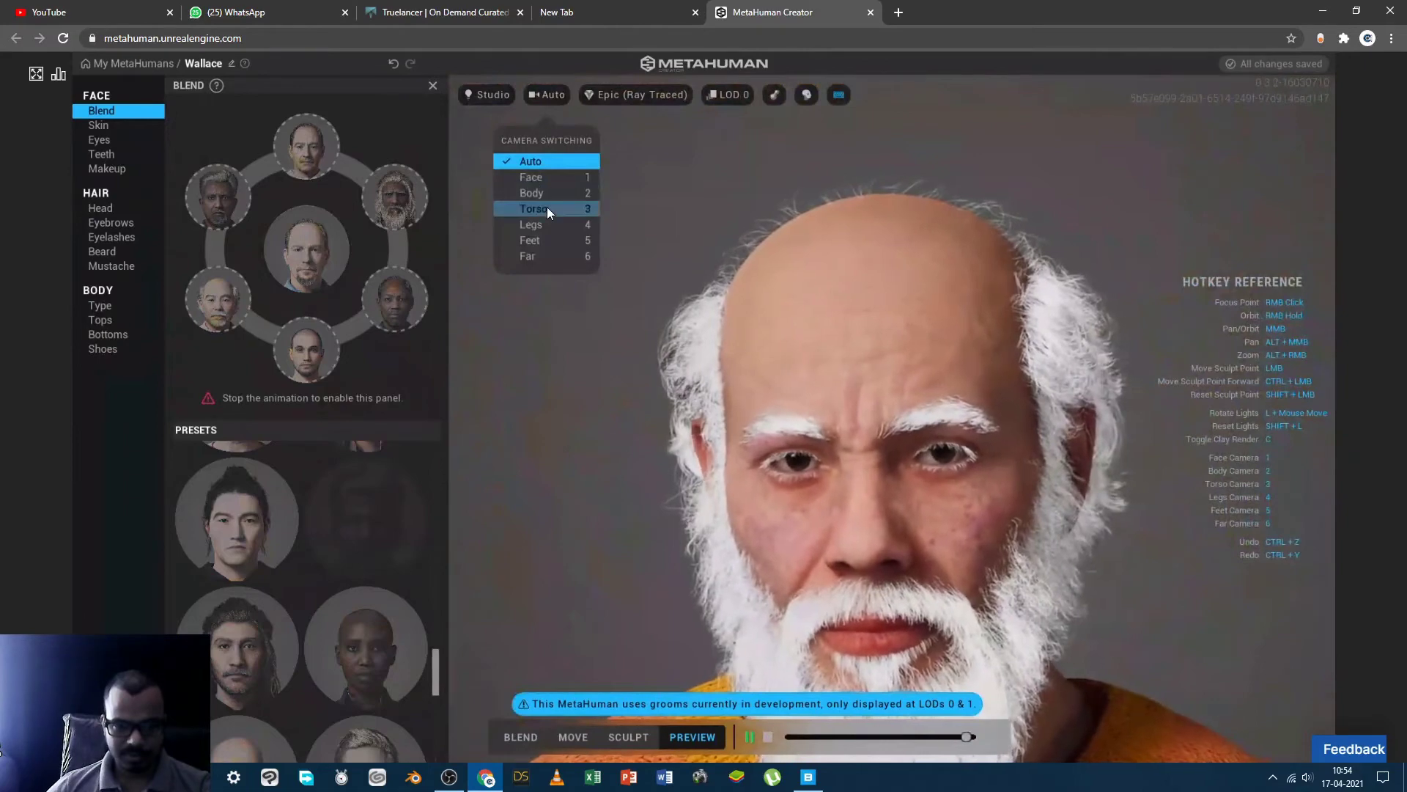
left_click(547, 208)
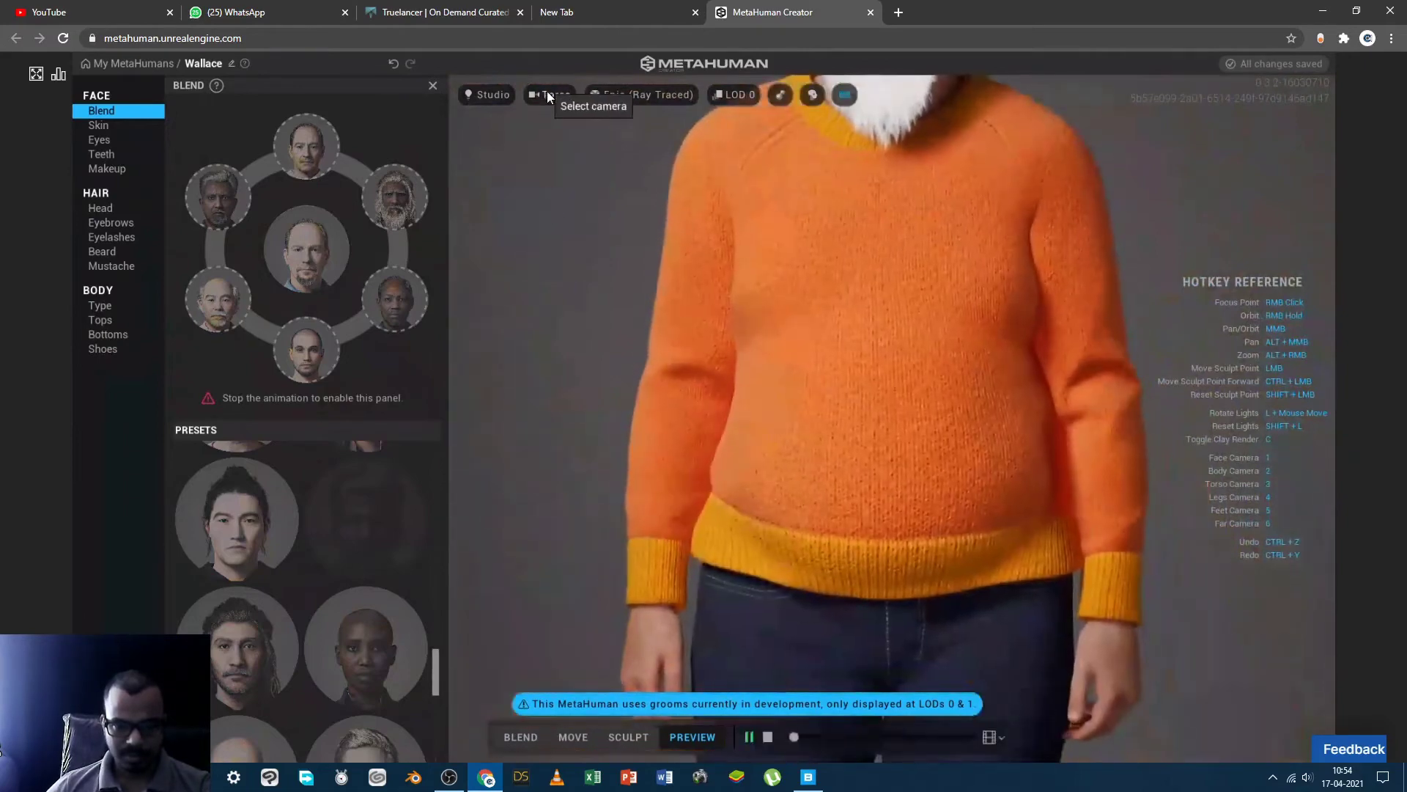
left_click(548, 95)
left_click(543, 181)
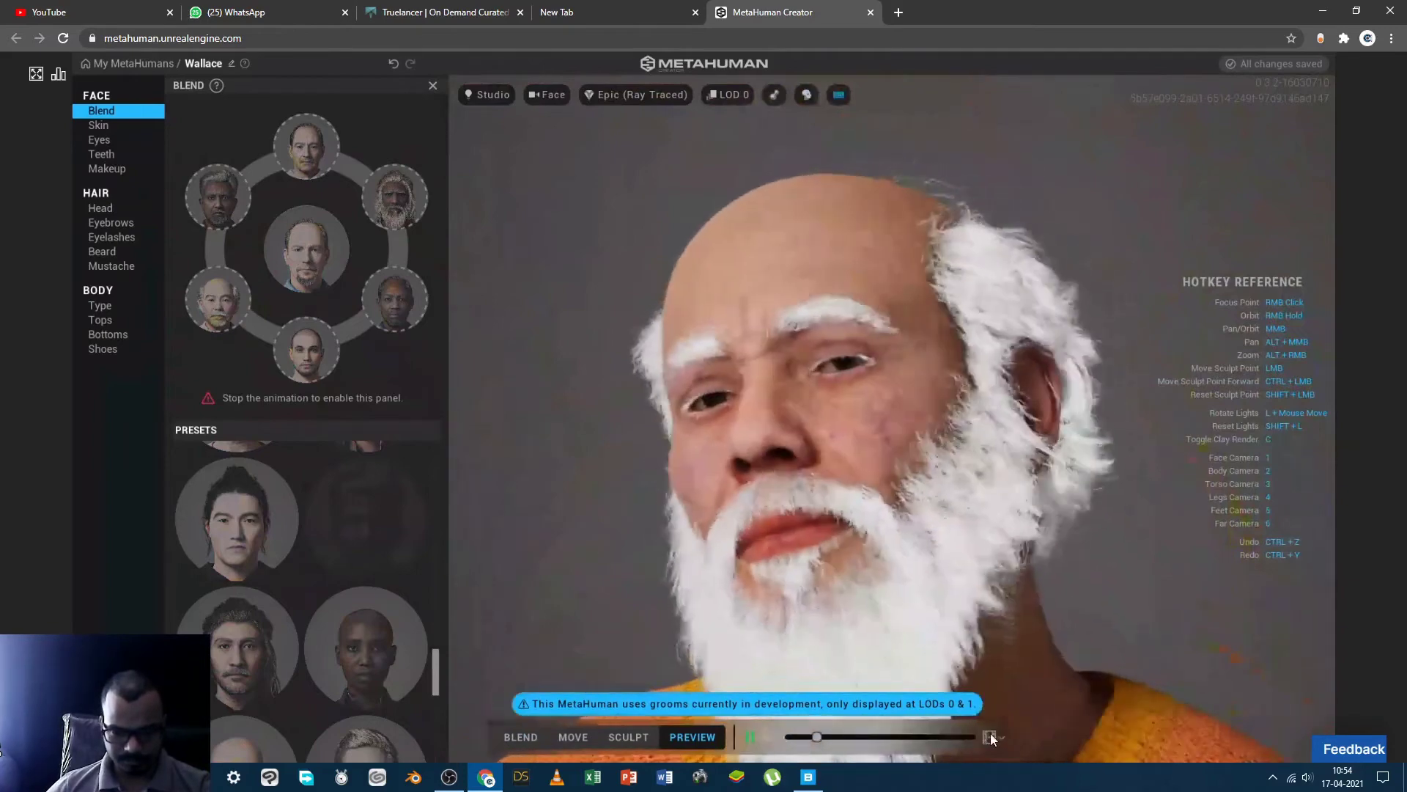
Preview the Face ROM and Body Technical ROM animations, examining the body movement from a distance
left_click(997, 735)
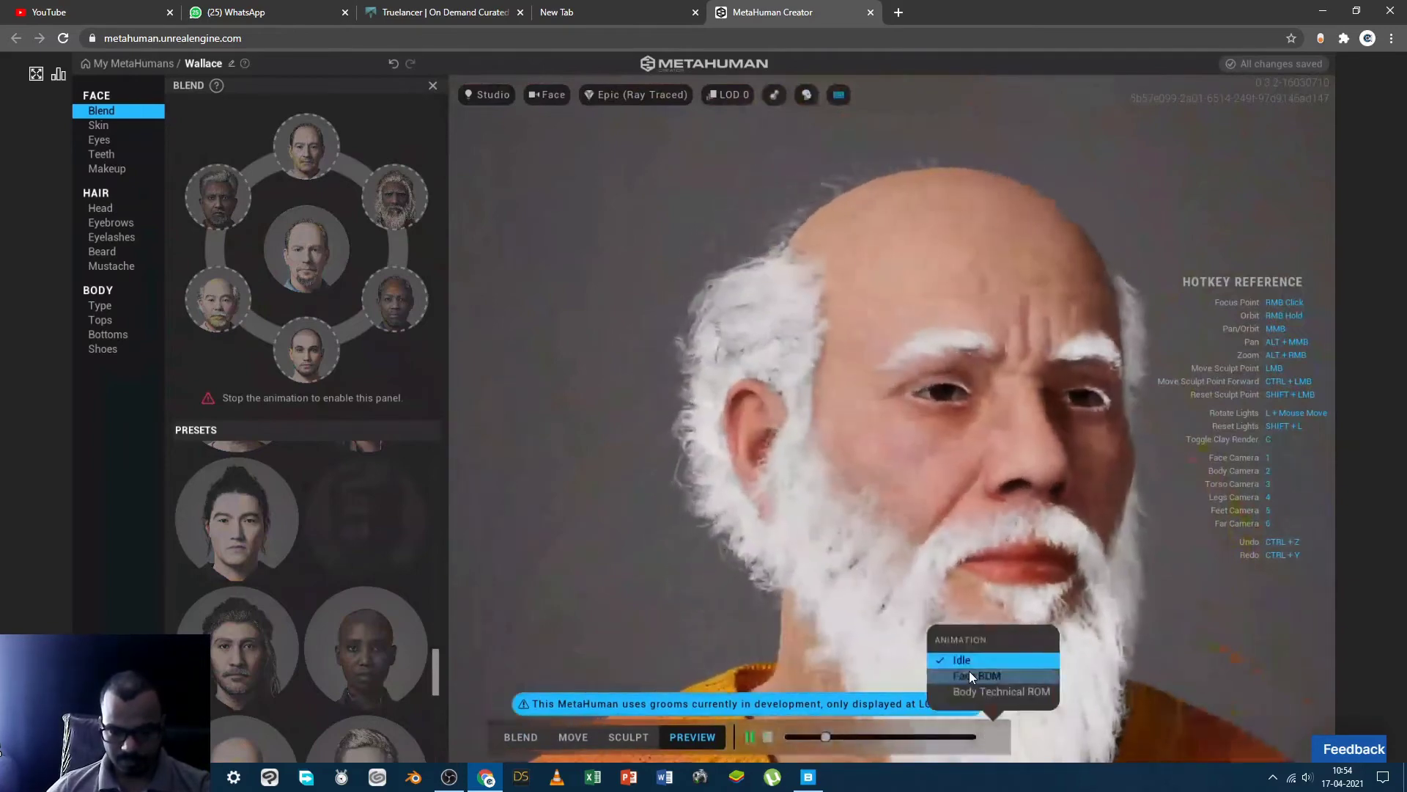
left_click(964, 674)
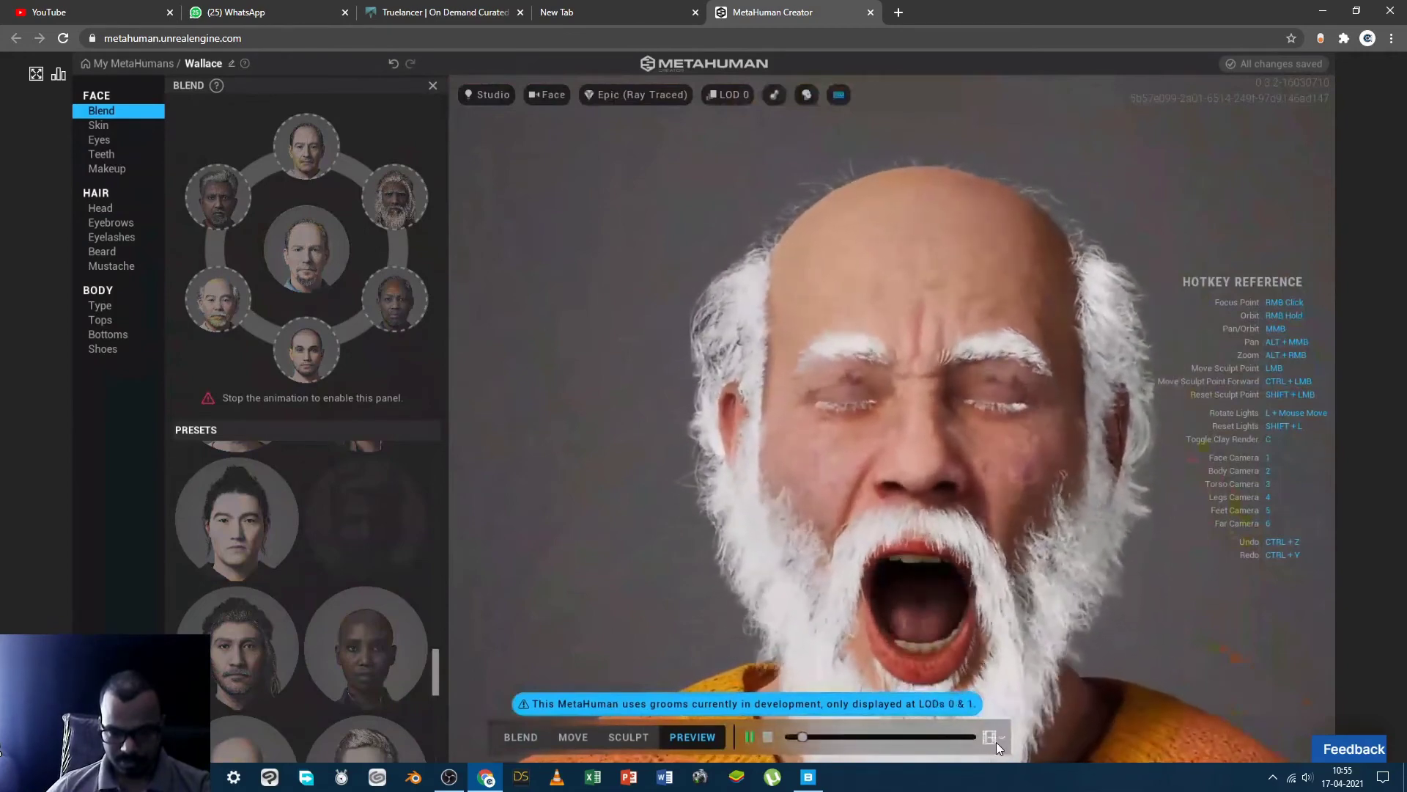
left_click(1001, 739)
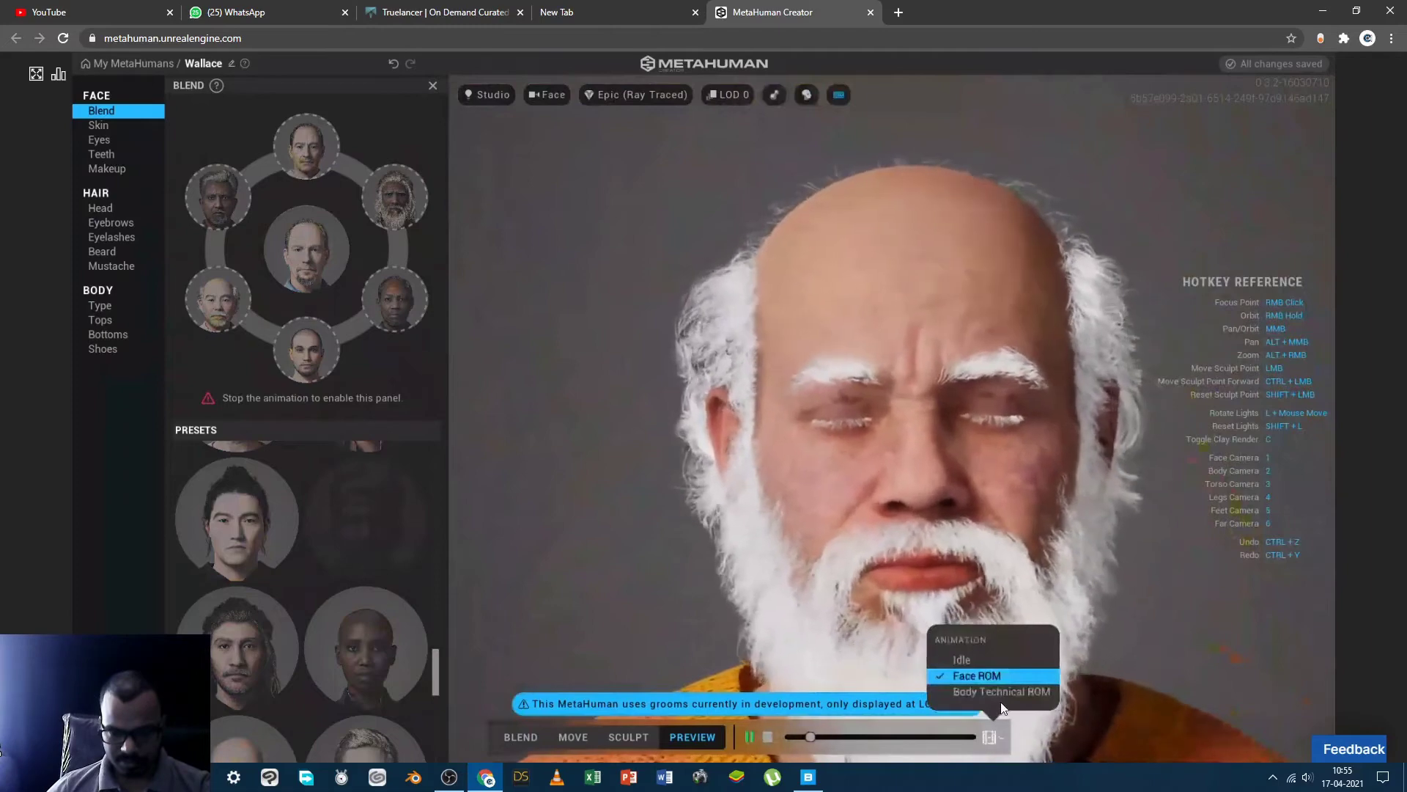
left_click(996, 692)
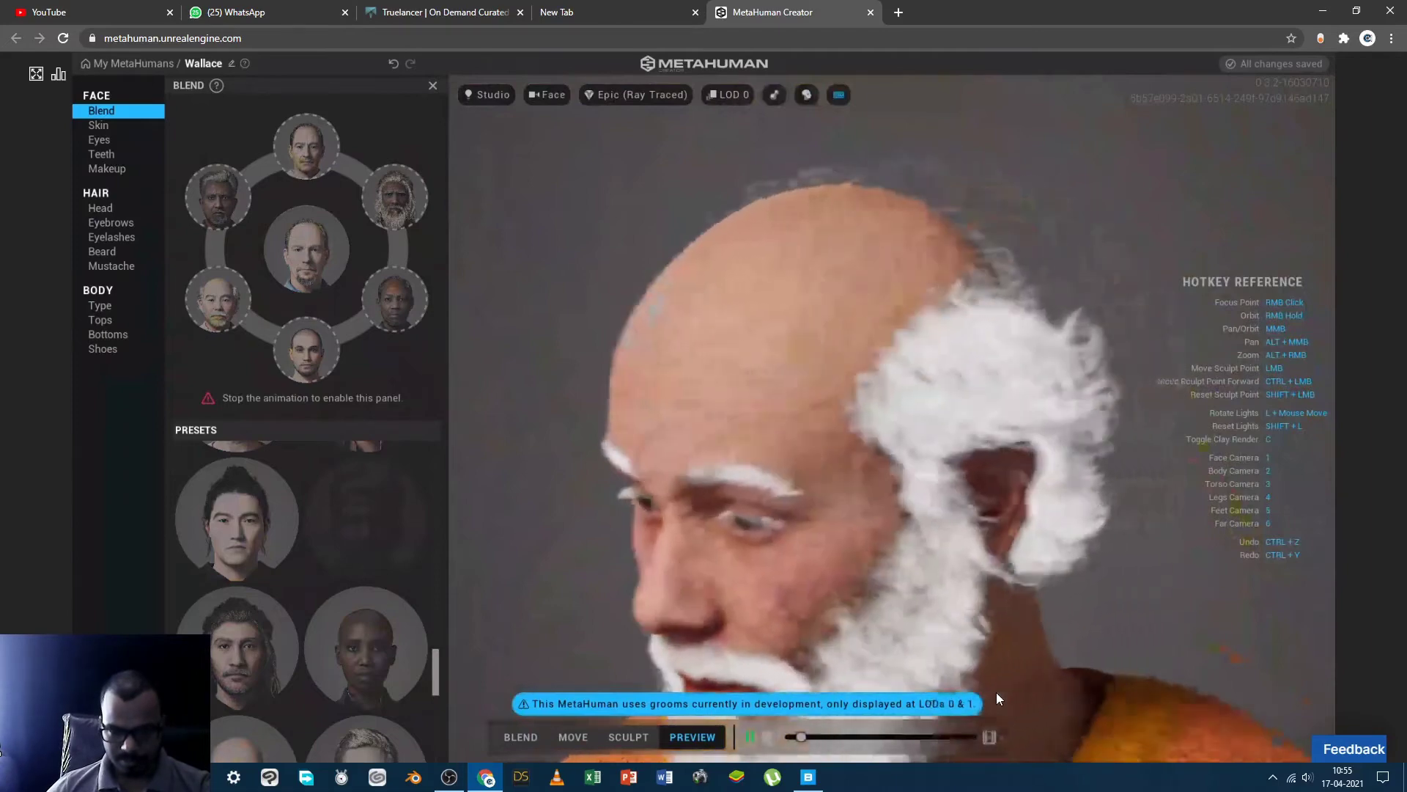
scroll(853, 587, "down", 10)
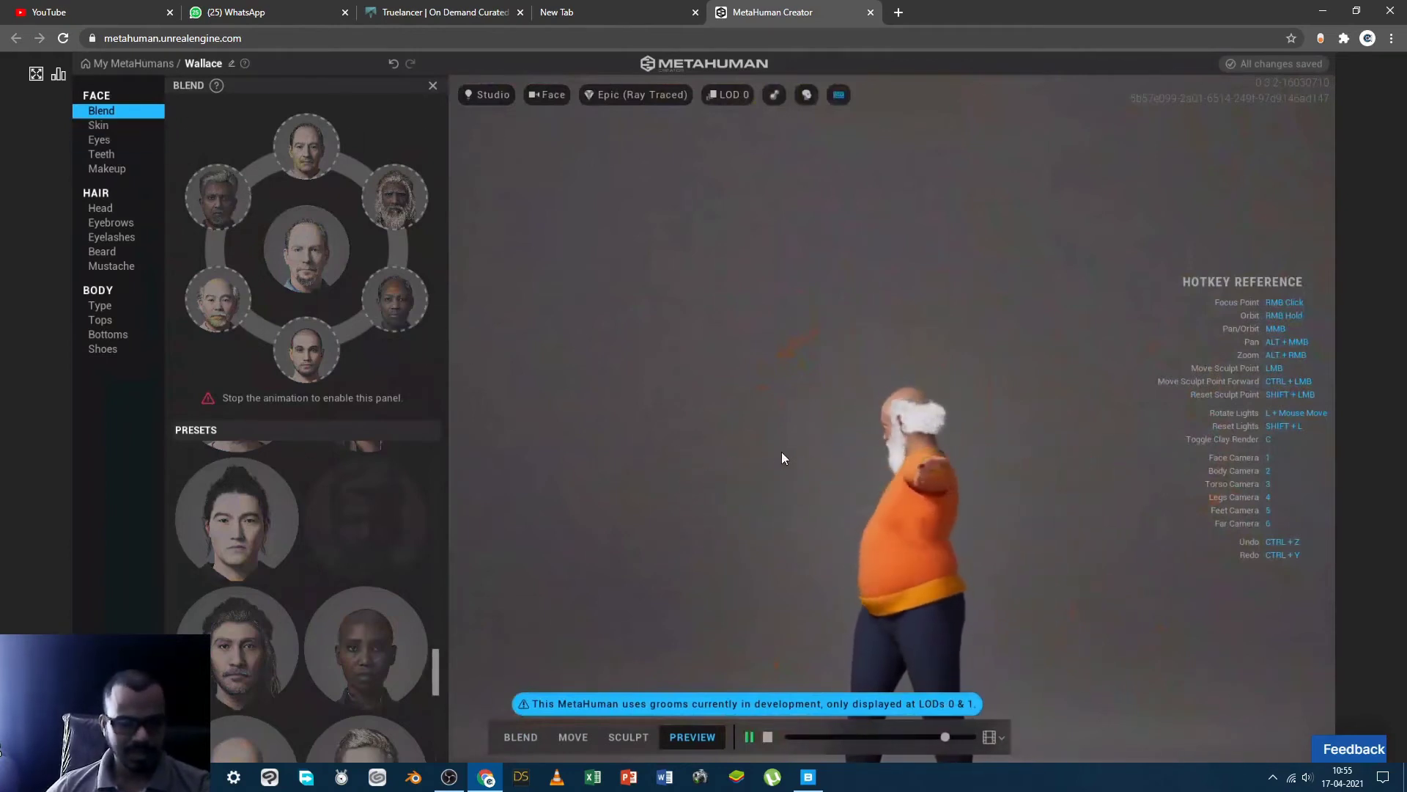
Open Wallace's facial skin settings and stop the animation so they can be edited
left_click(94, 123)
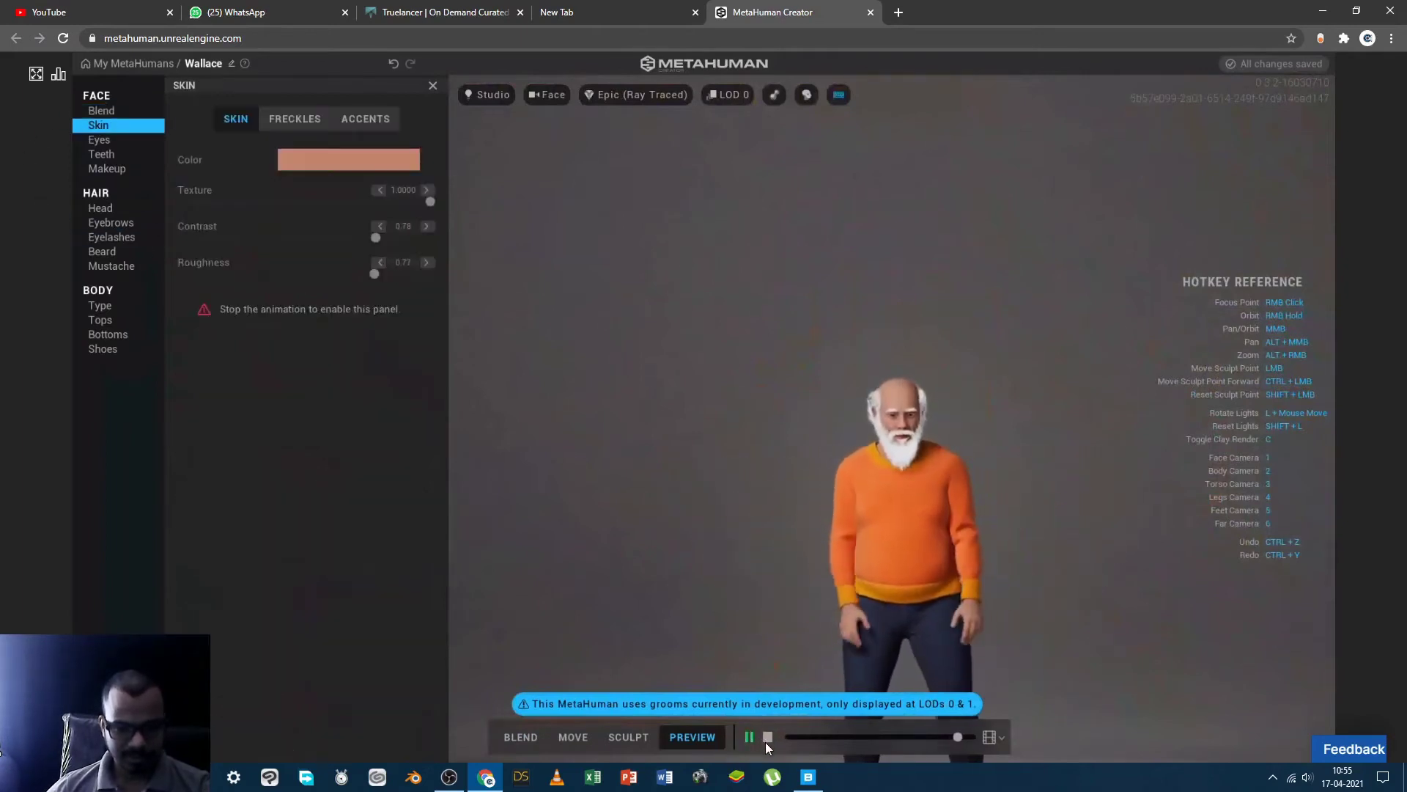
left_click(767, 737)
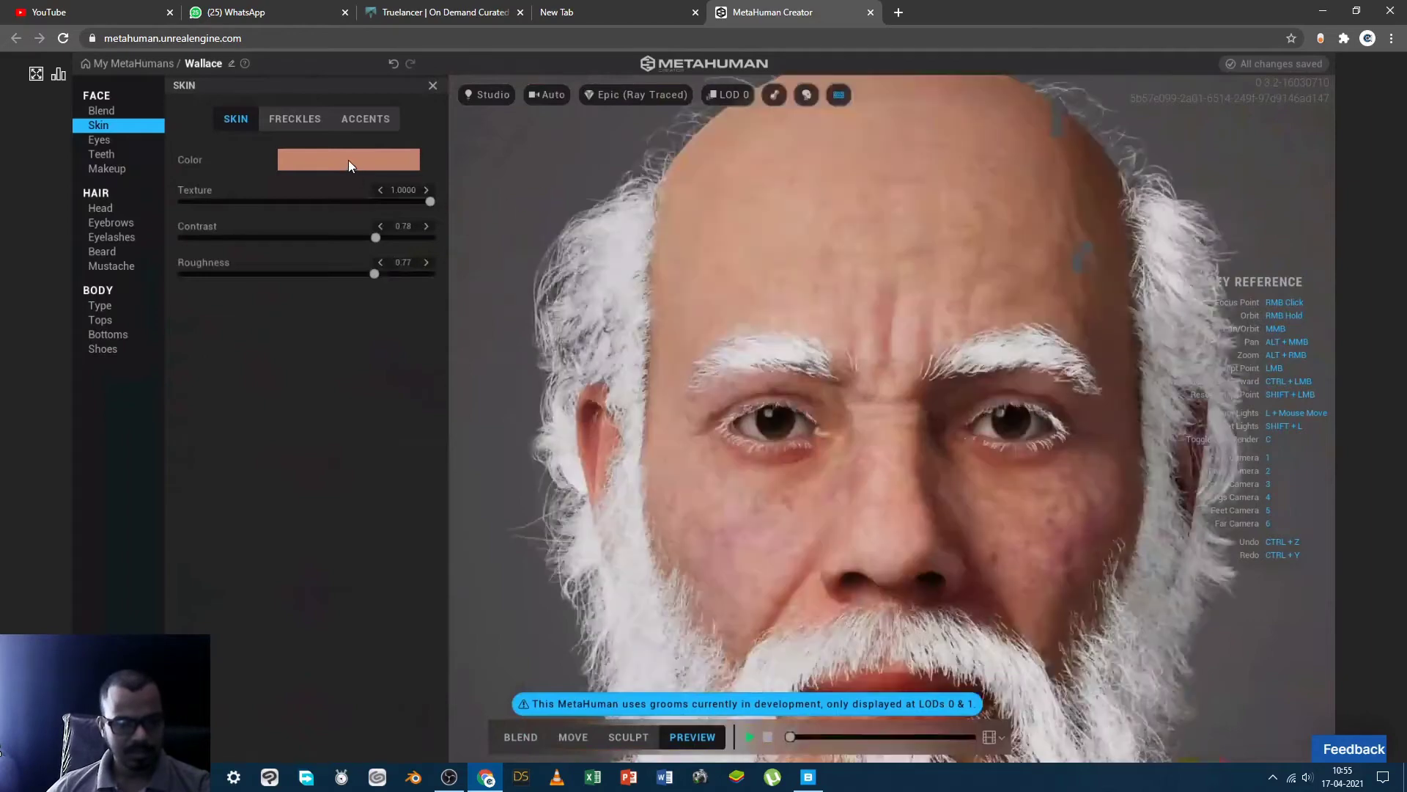
Try dark and light skin tones on Wallace, settling on a skin color of U 0.28 and V 0.85
left_click(349, 159)
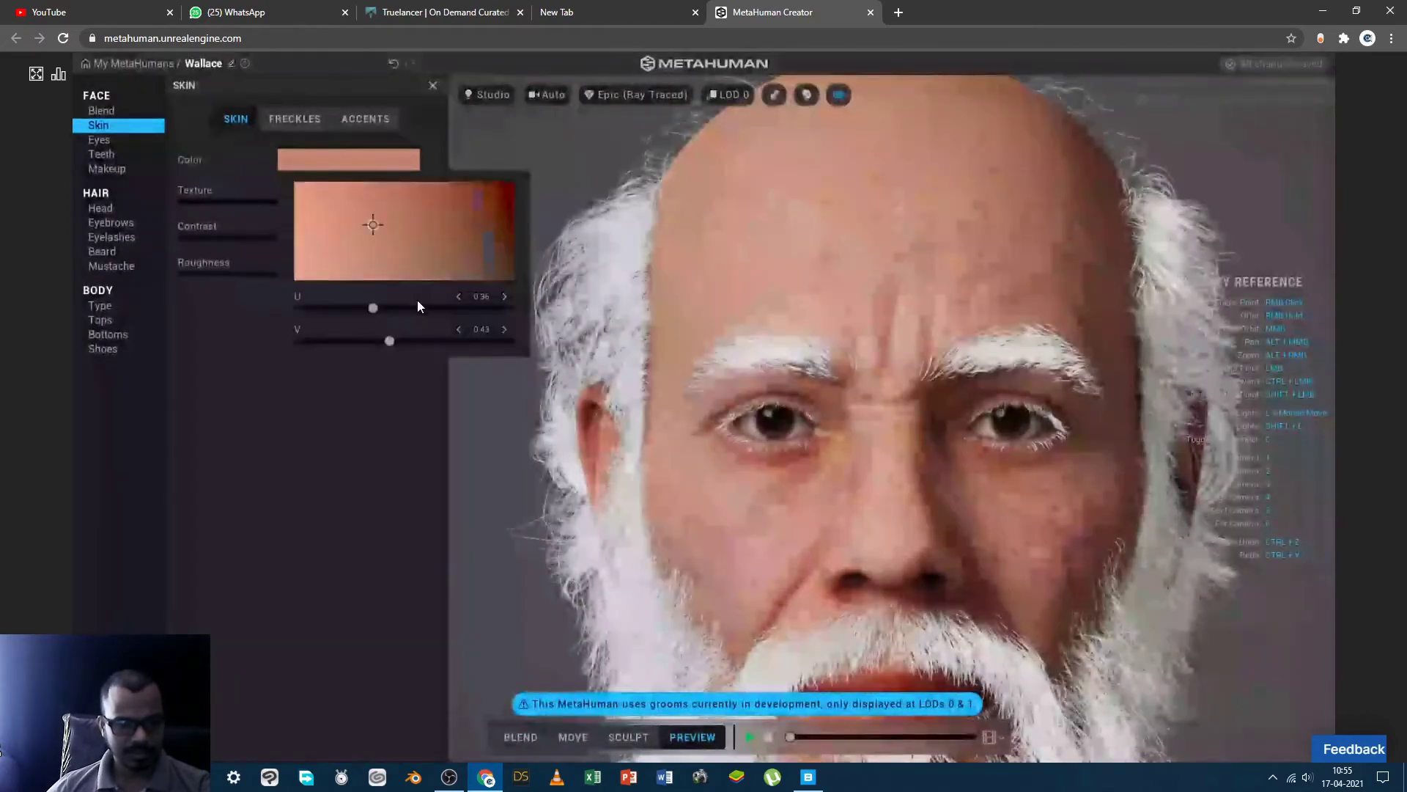
left_click(508, 195)
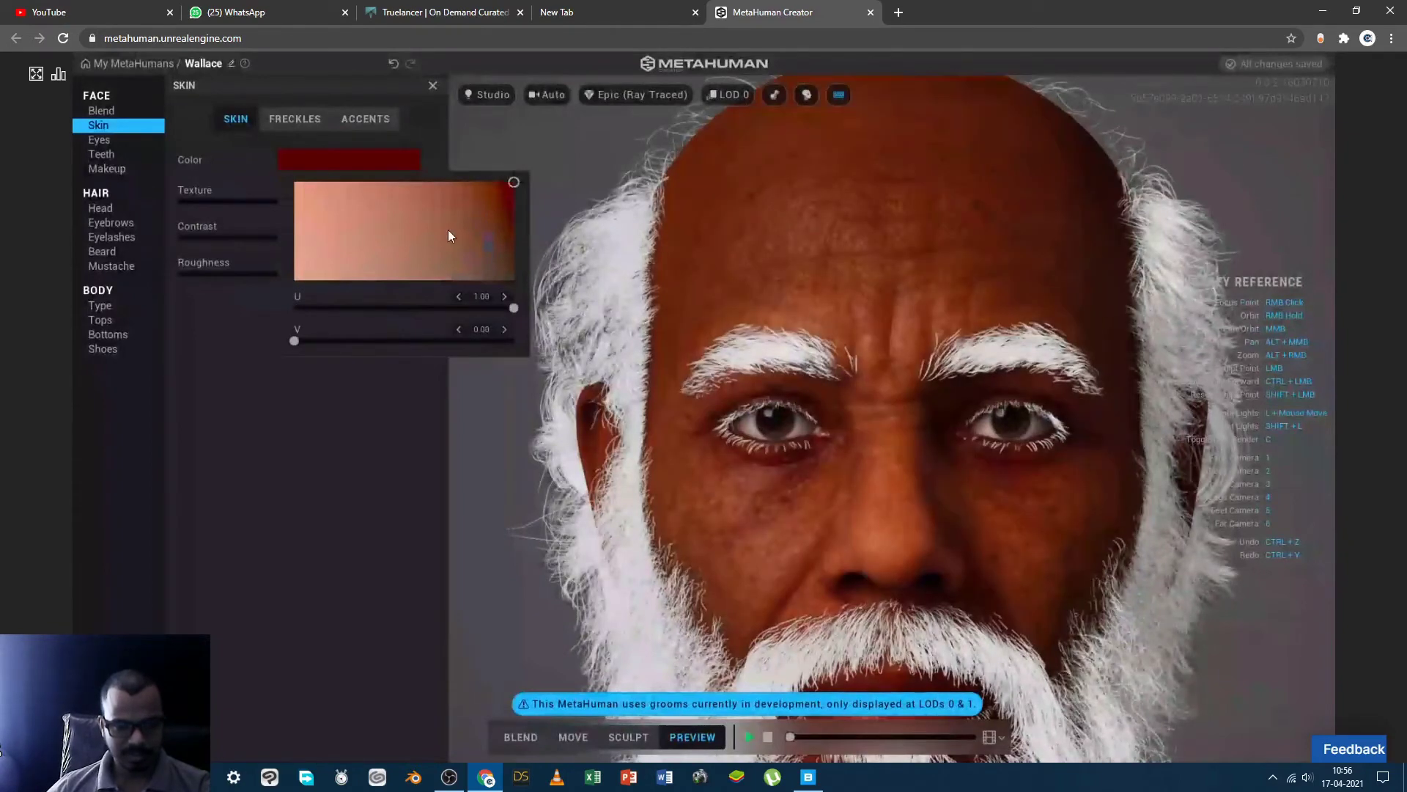
left_click(296, 275)
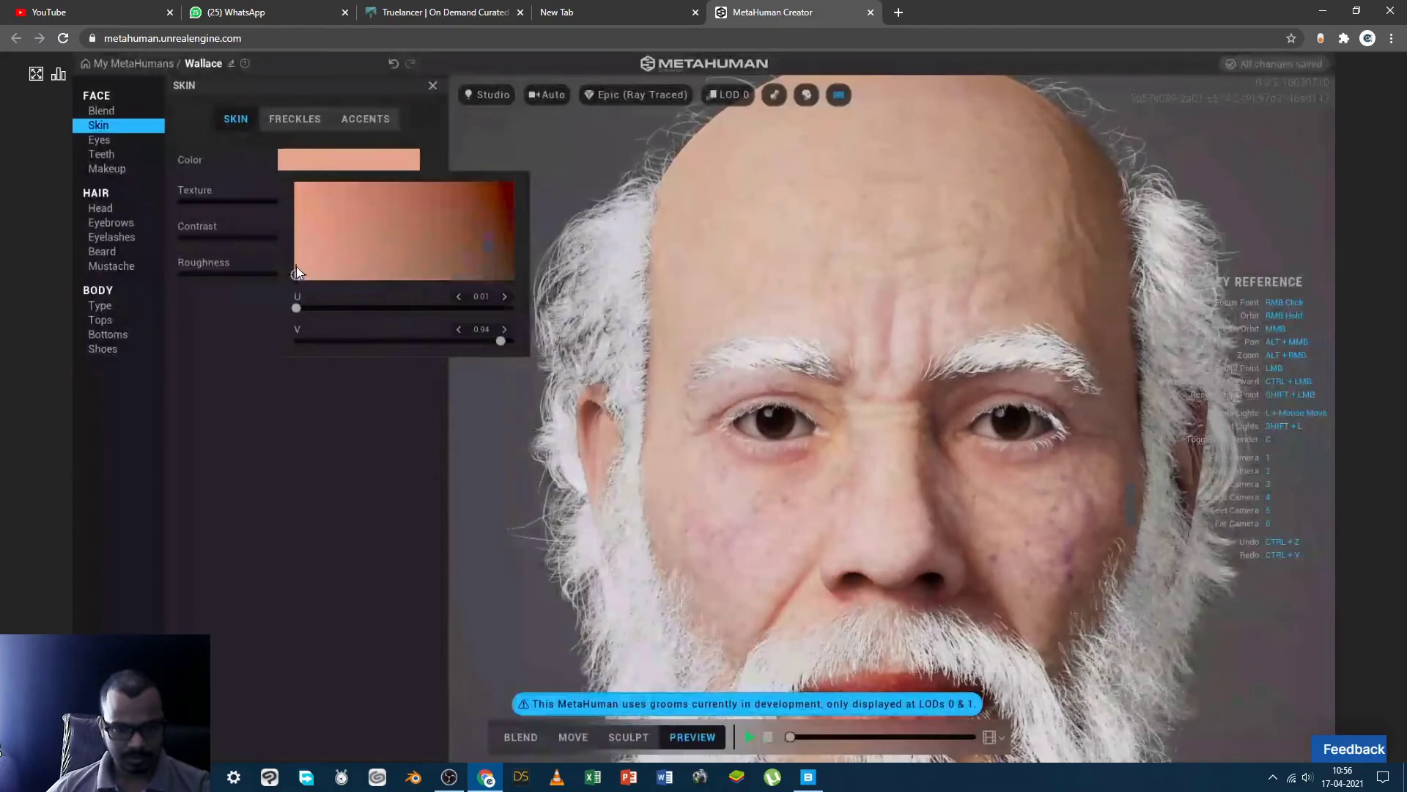
left_click(303, 261)
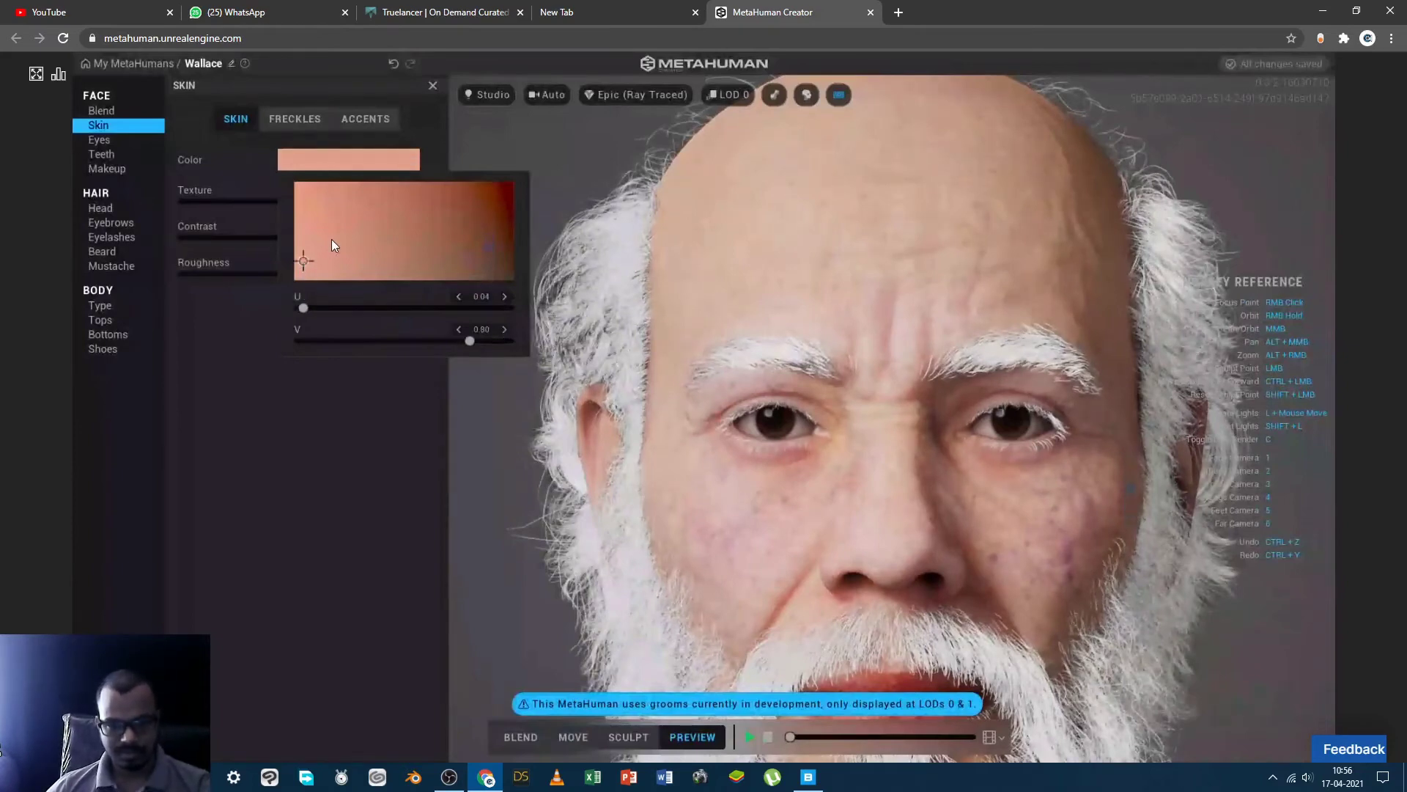
left_click(331, 239)
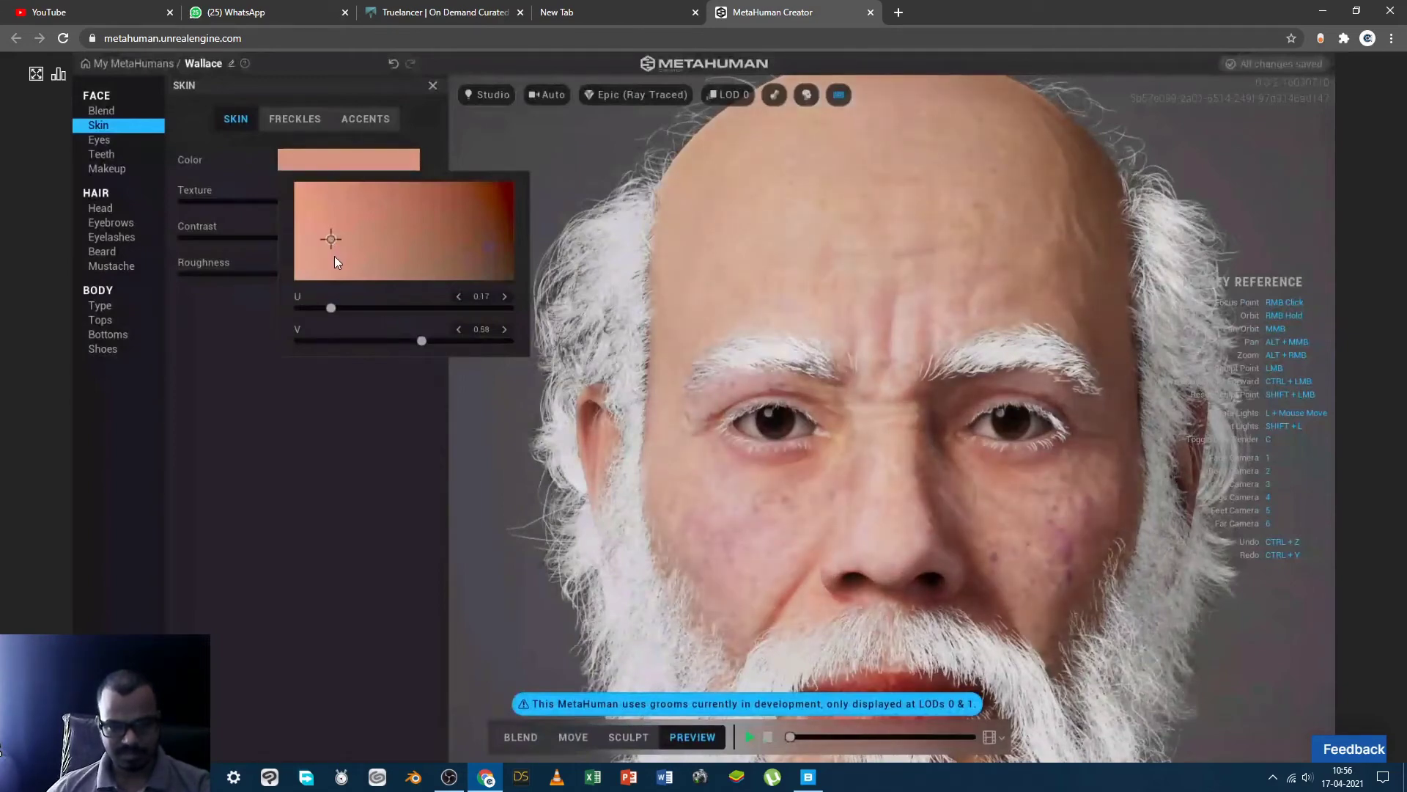
left_click(332, 257)
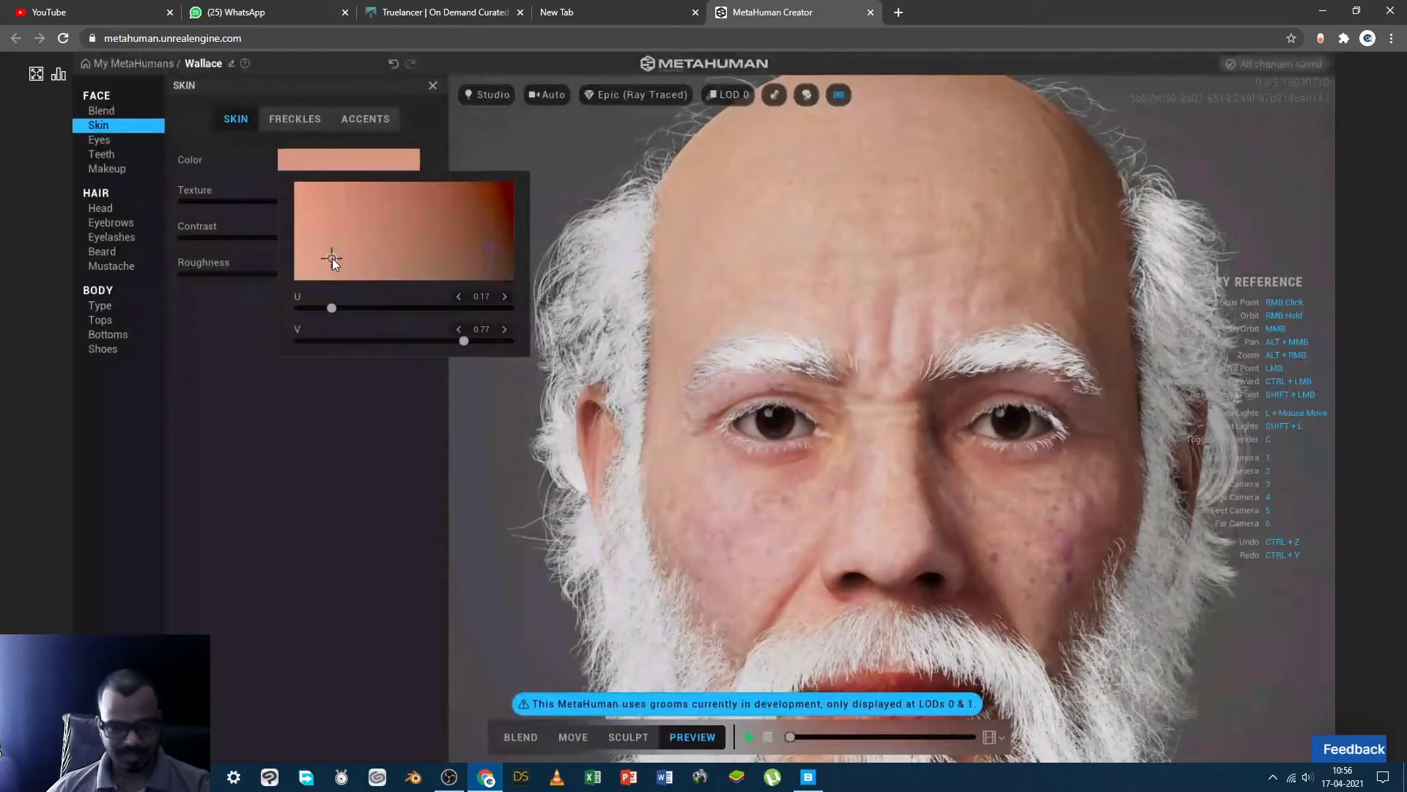
left_click(358, 266)
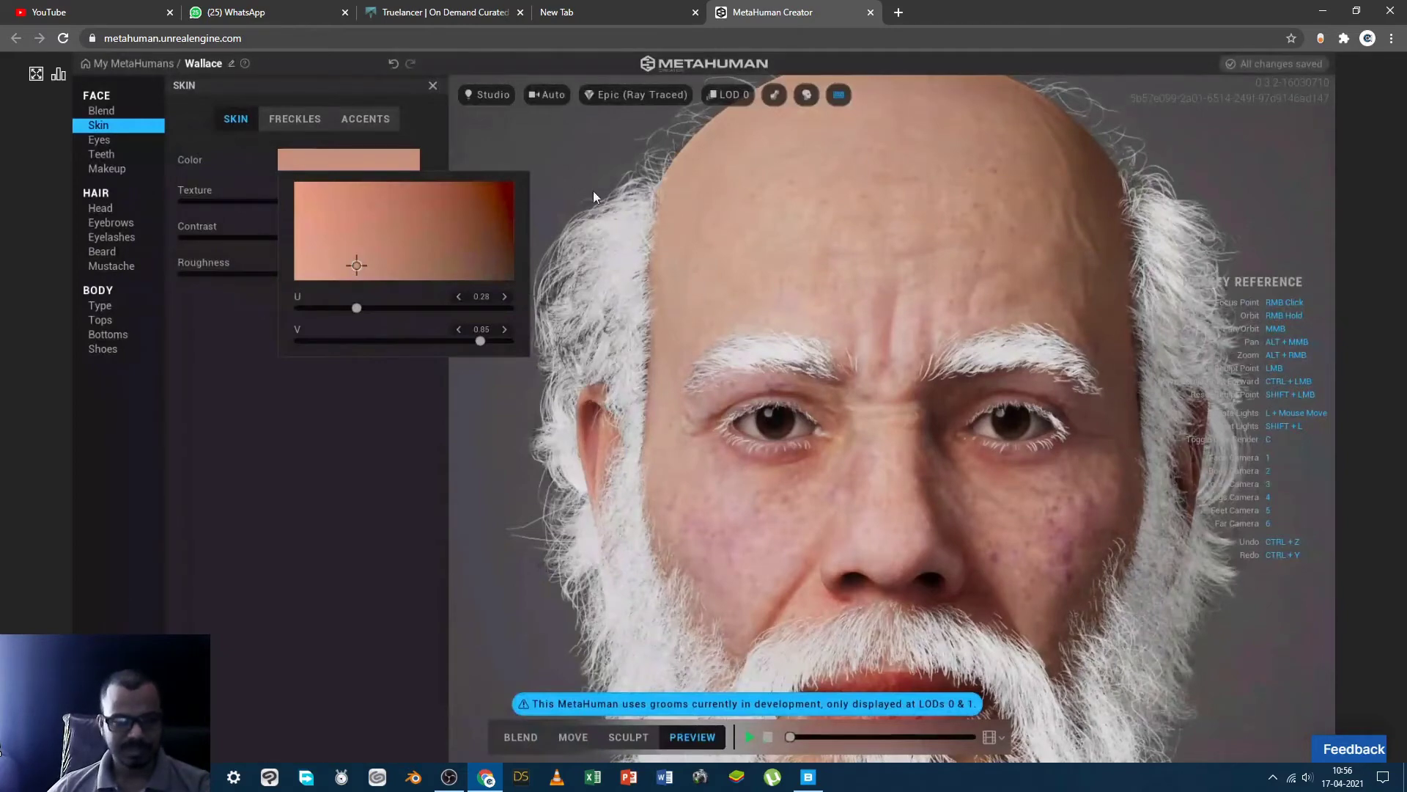
Set the camera to Face and compare the three freckle patterns on the skin, keeping the first pattern
left_click(552, 96)
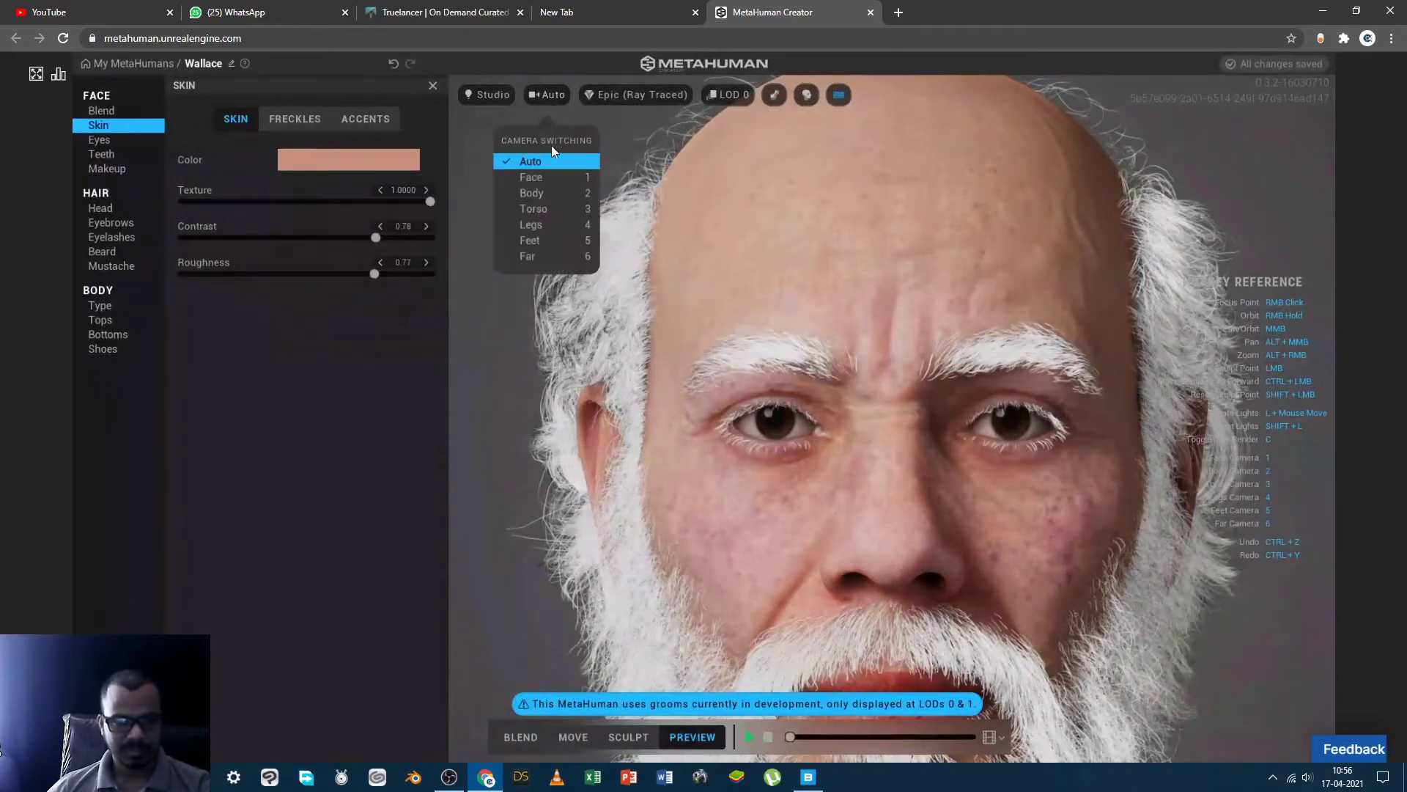
left_click(532, 179)
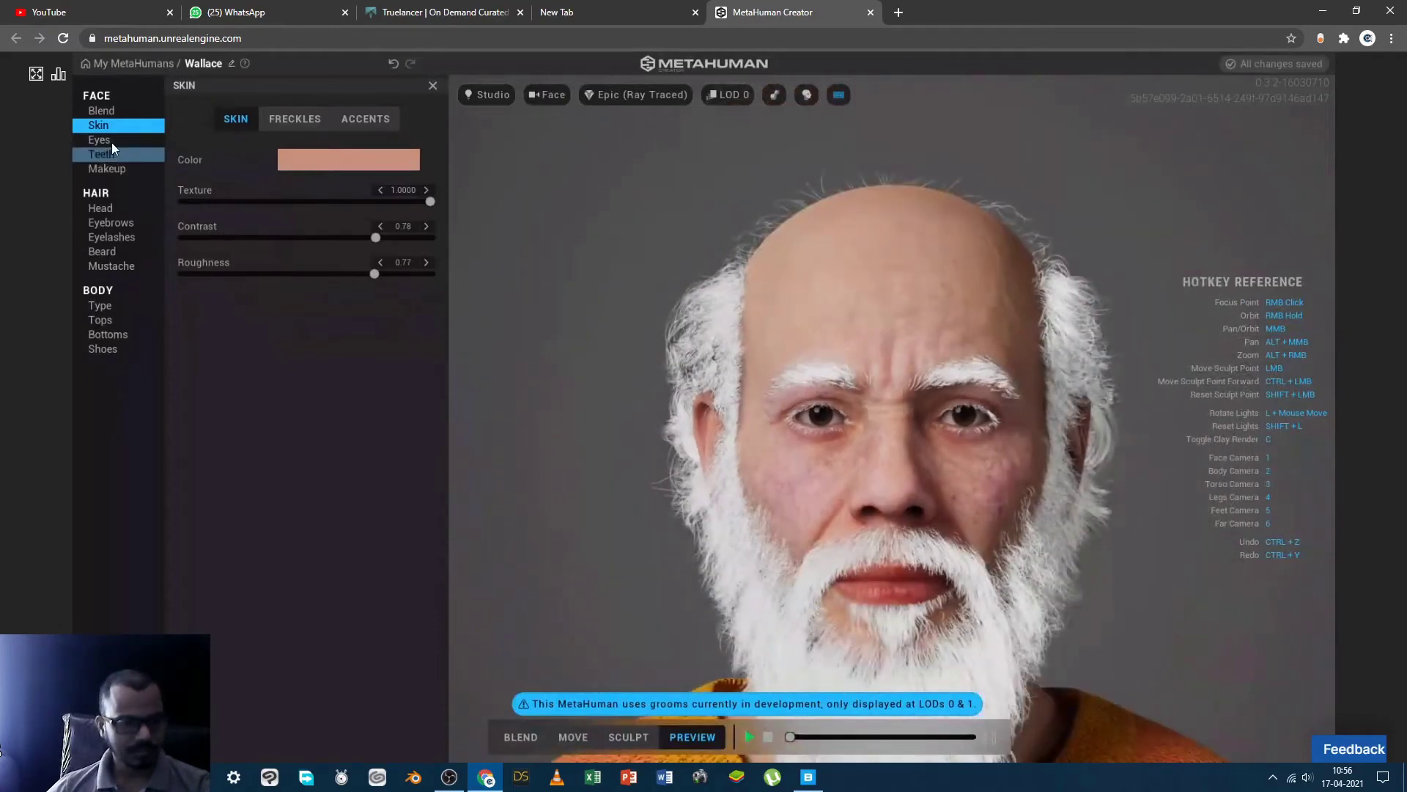
left_click(302, 120)
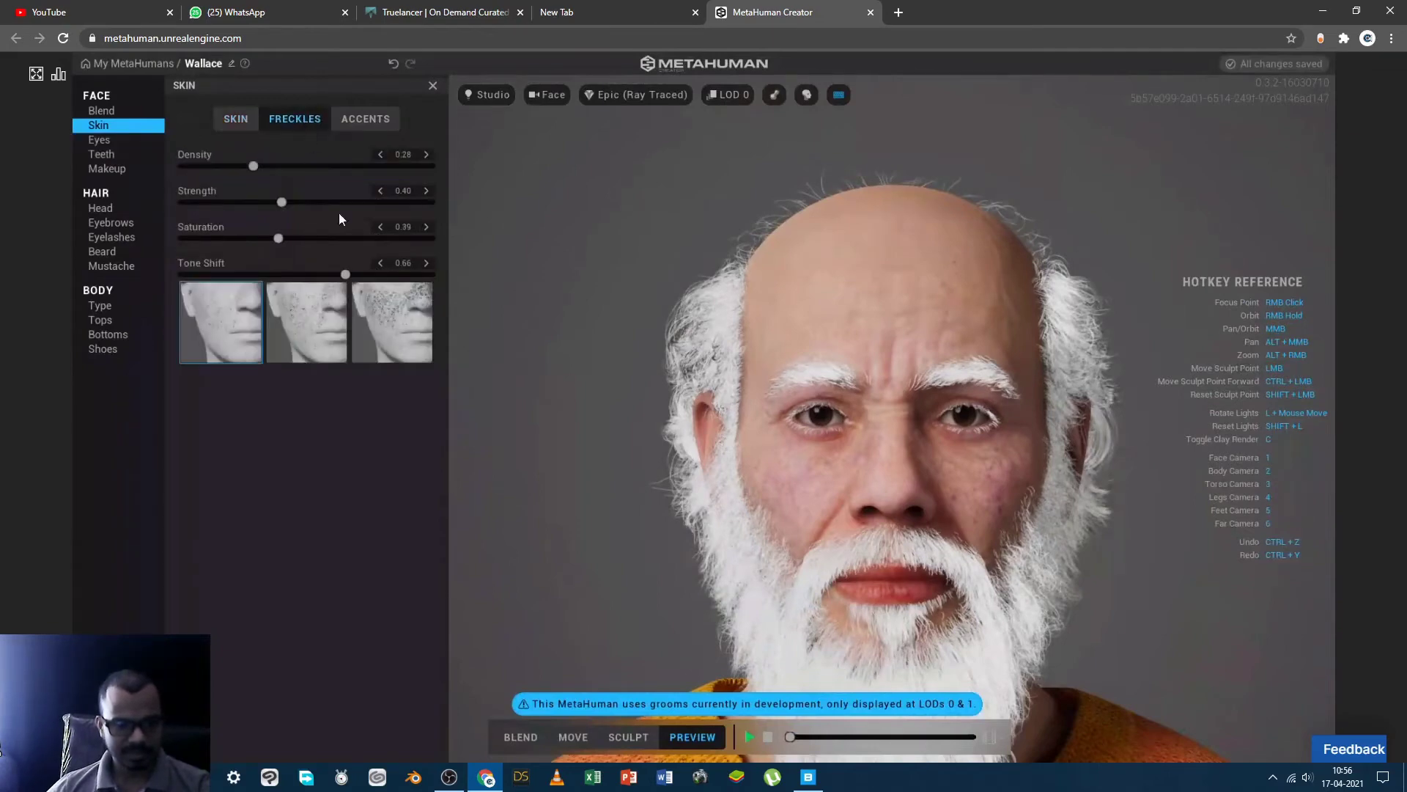
left_click(395, 332)
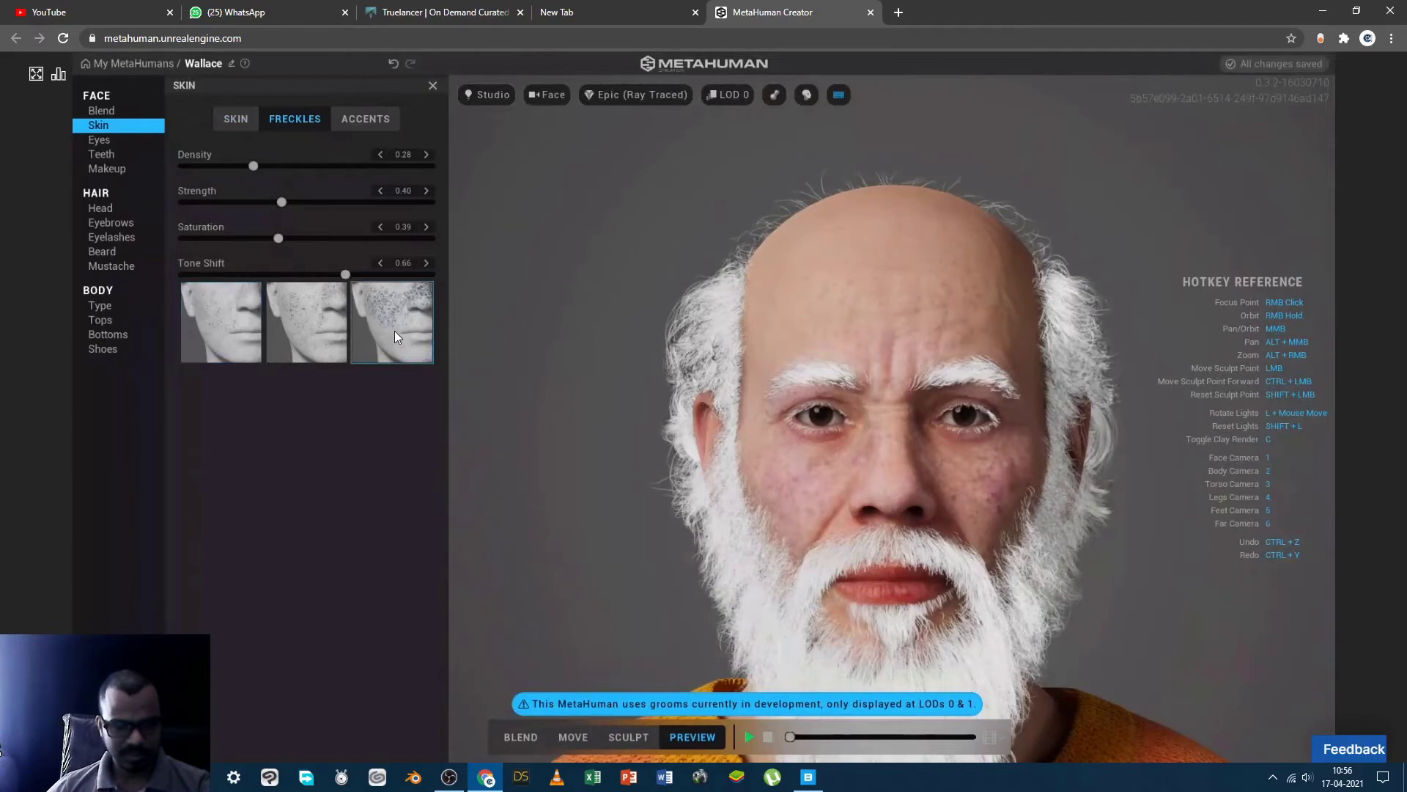
left_click(320, 333)
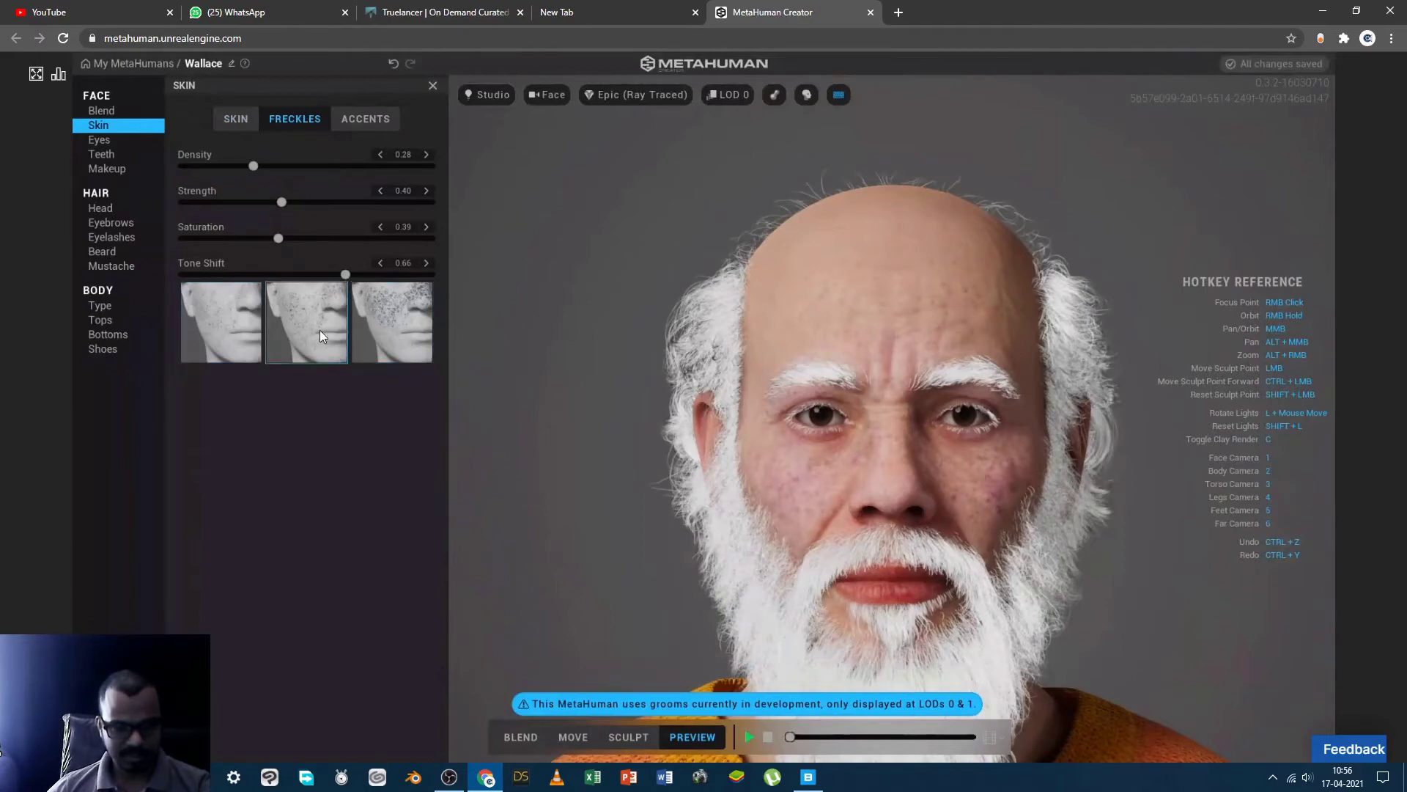
left_click(203, 327)
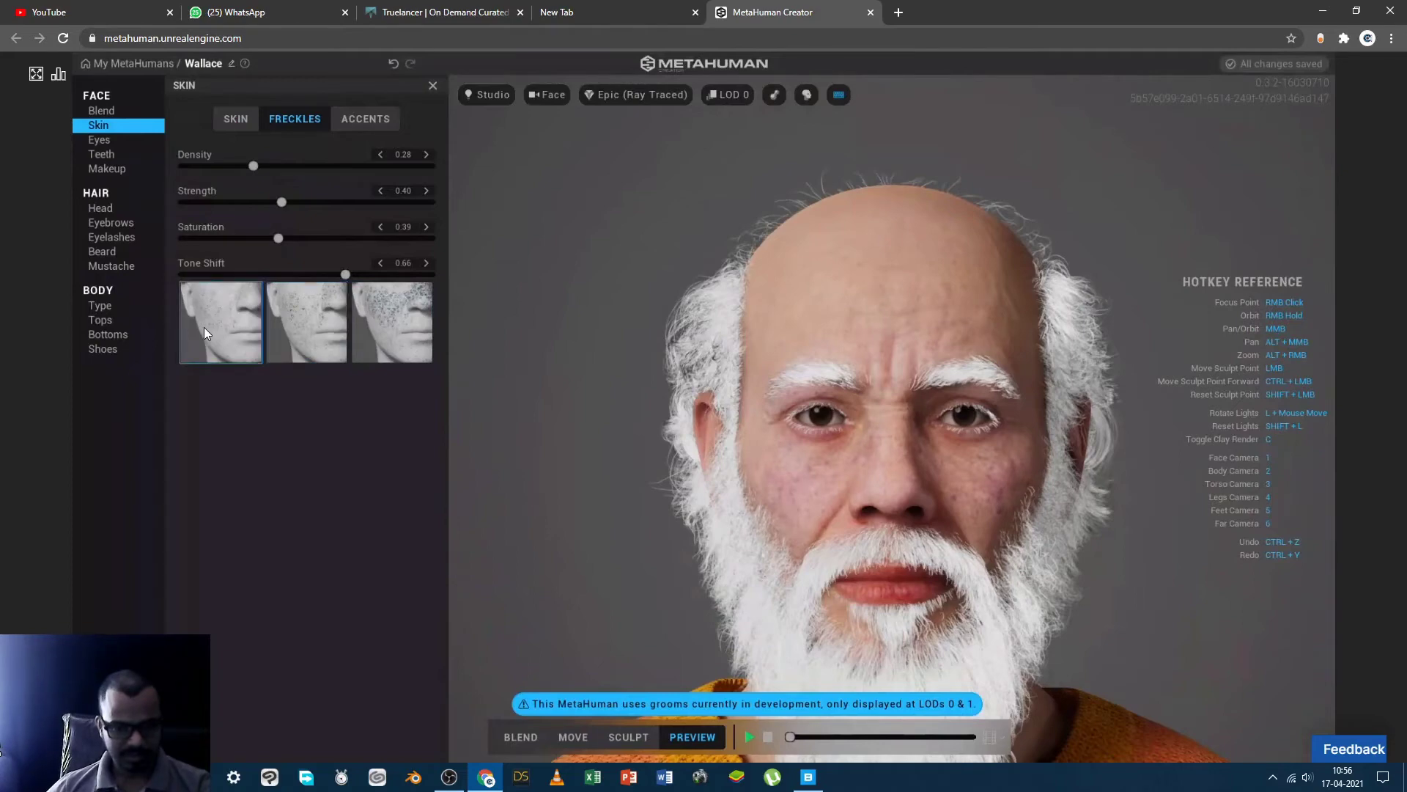
Examine the face's eye presets, teeth settings and eye makeup options
left_click(97, 142)
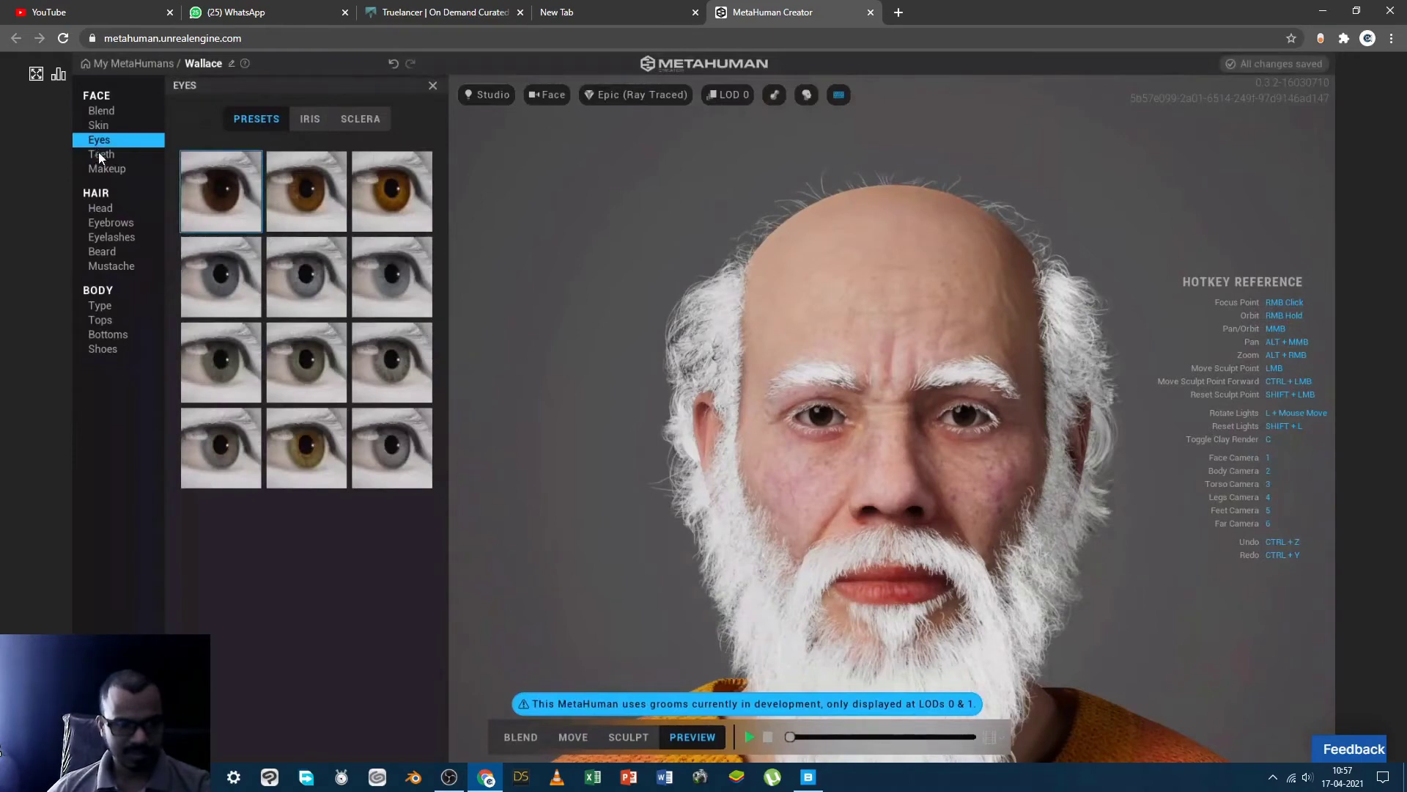
left_click(101, 155)
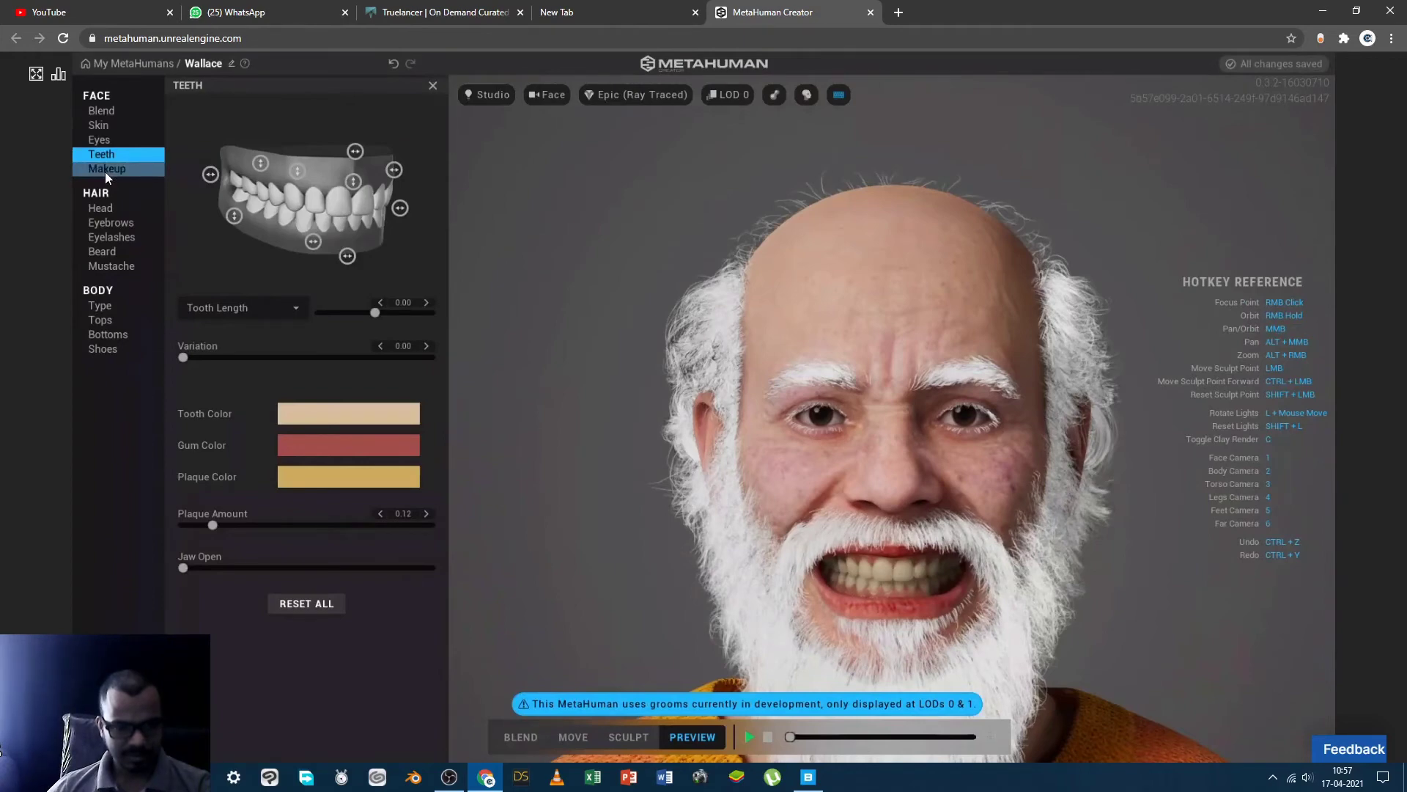
left_click(104, 170)
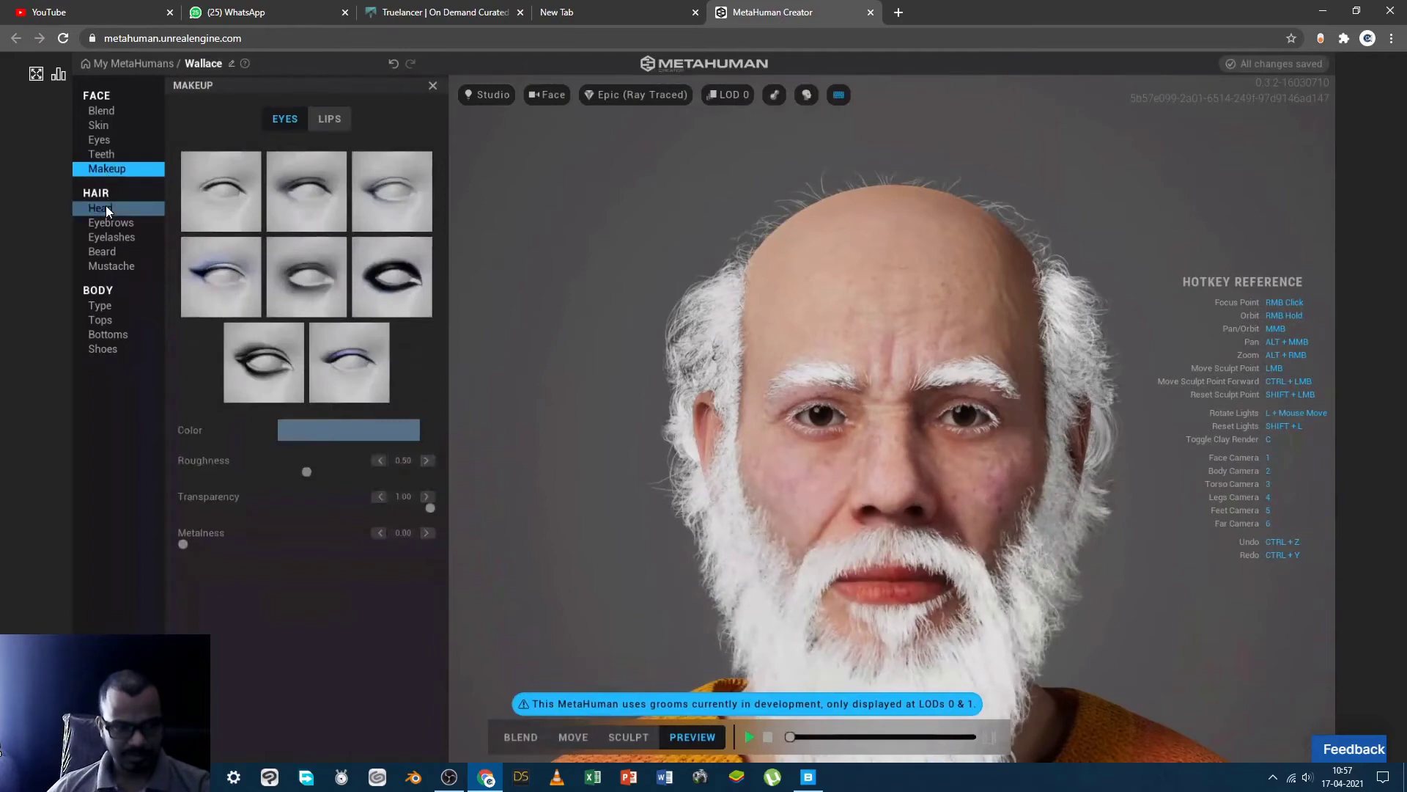
Preview two other head hairstyles on Wallace, and restore the Recede Messy hairstyle
left_click(106, 208)
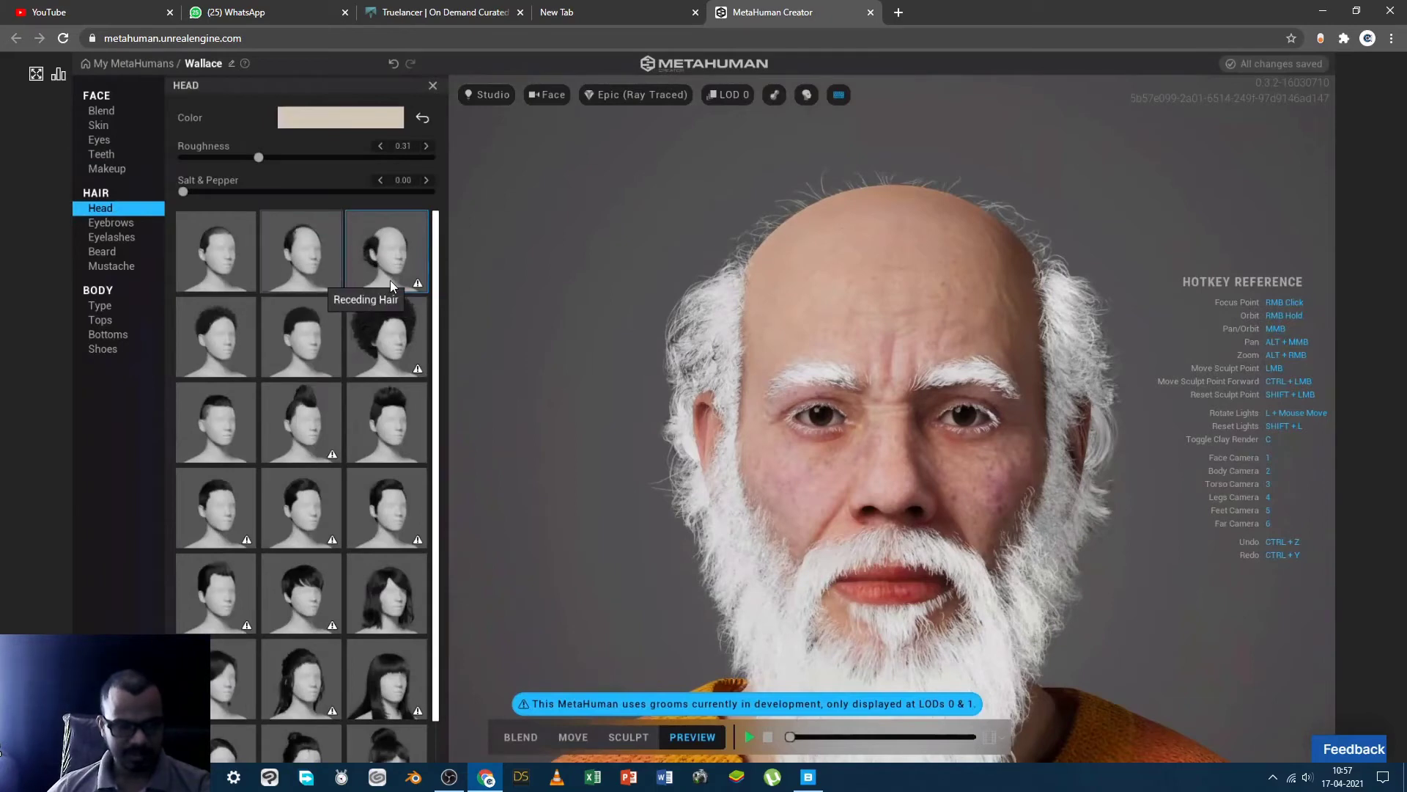
left_click(297, 250)
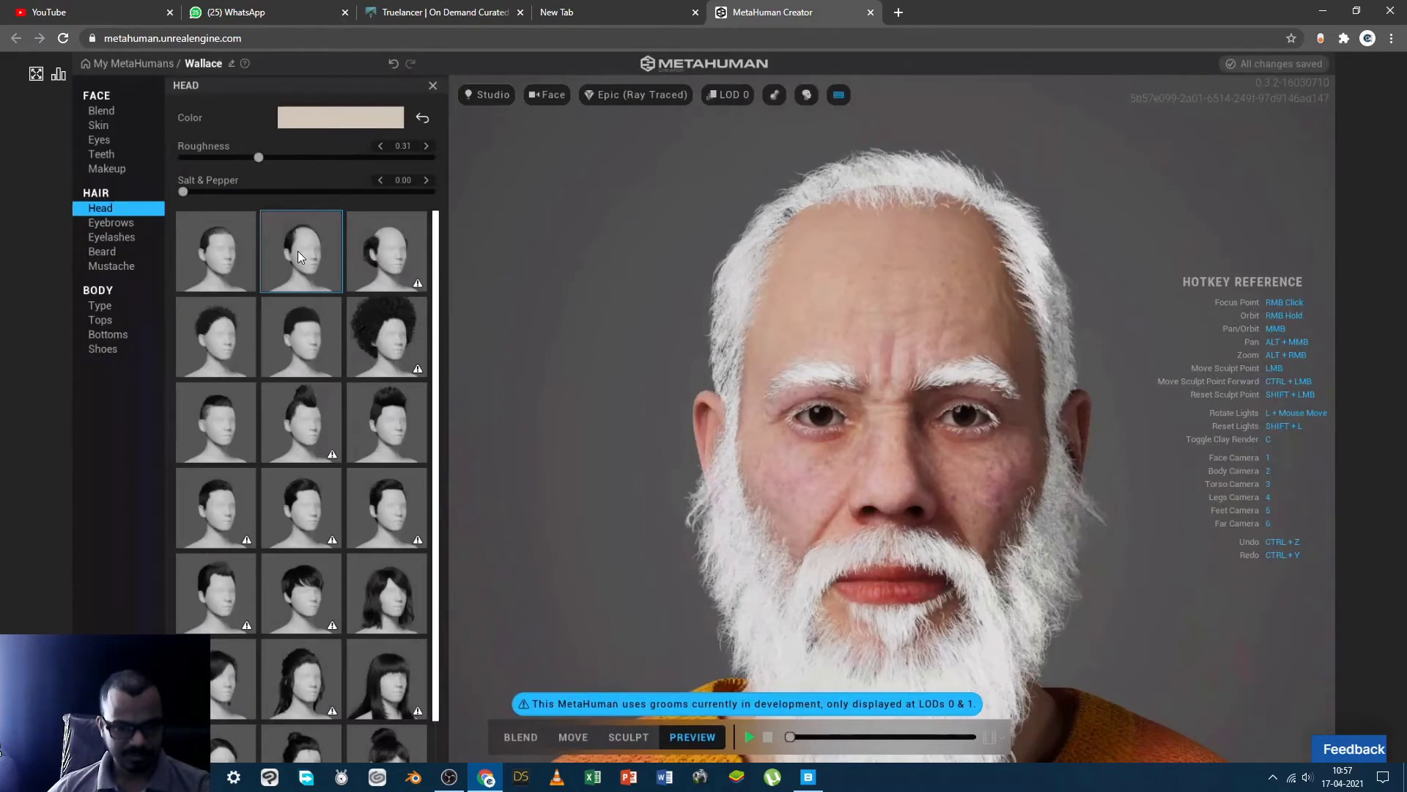
left_click(217, 429)
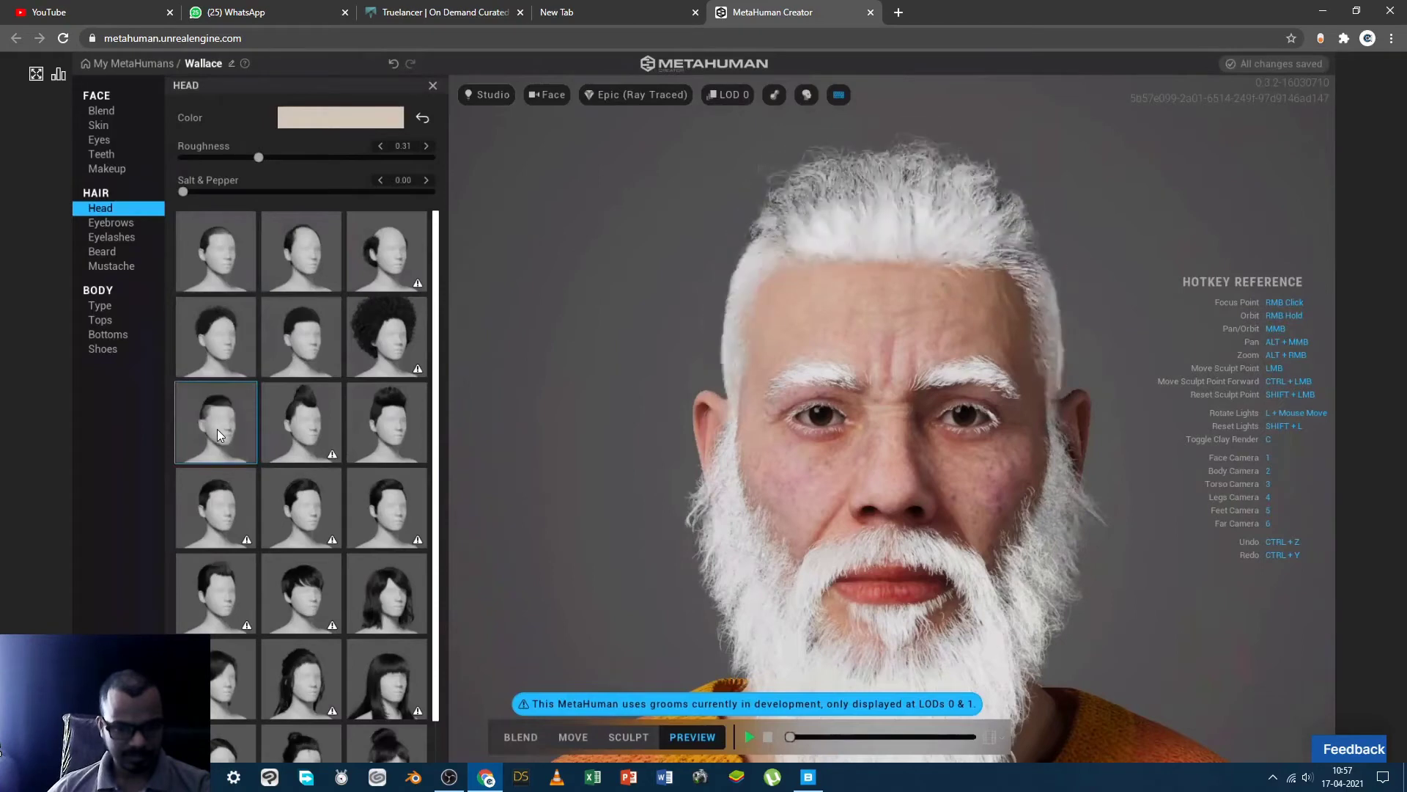
left_click(376, 266)
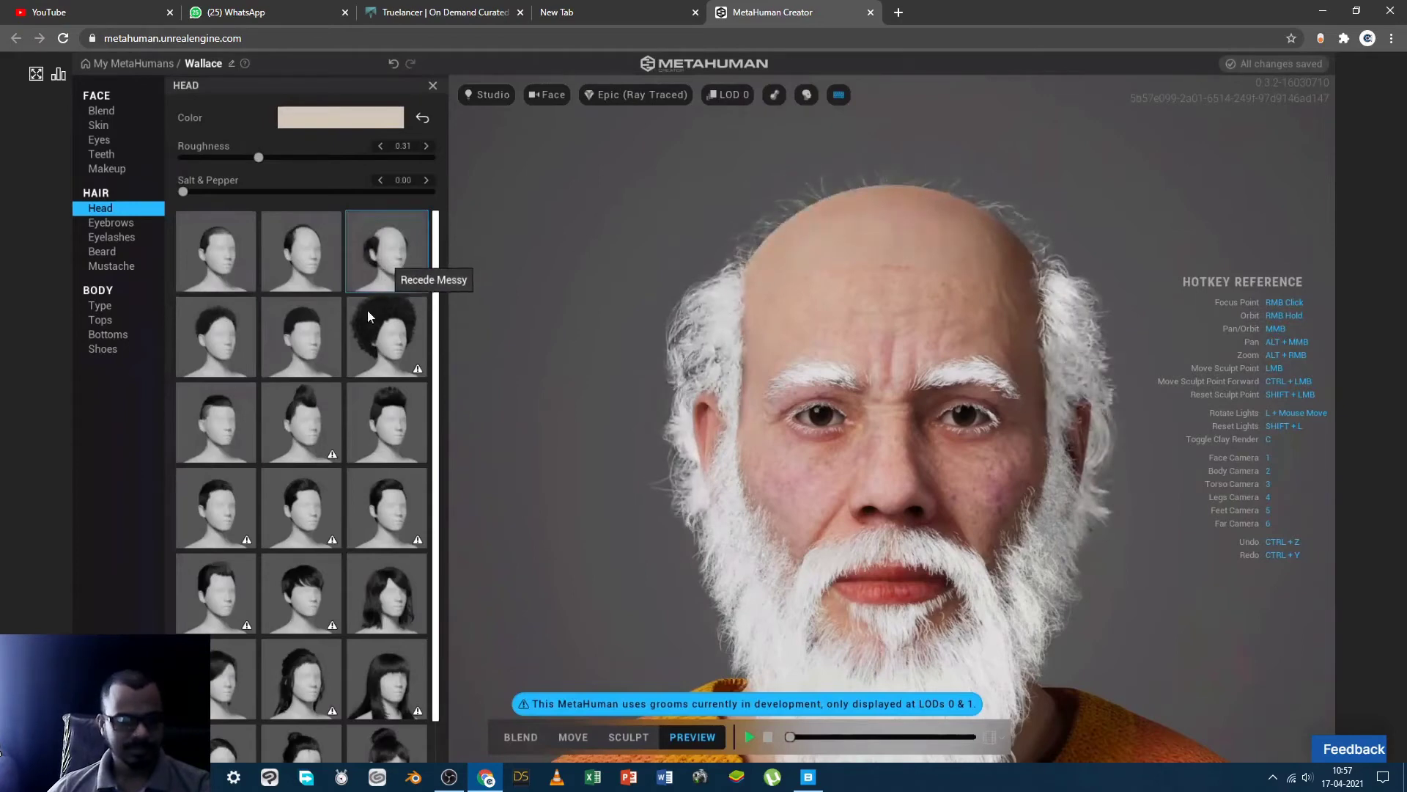
Compare the Medium Thin, Medium Thick and Medium Messy eyebrows, and apply Medium Dense Eyebrows to Wallace
left_click(108, 223)
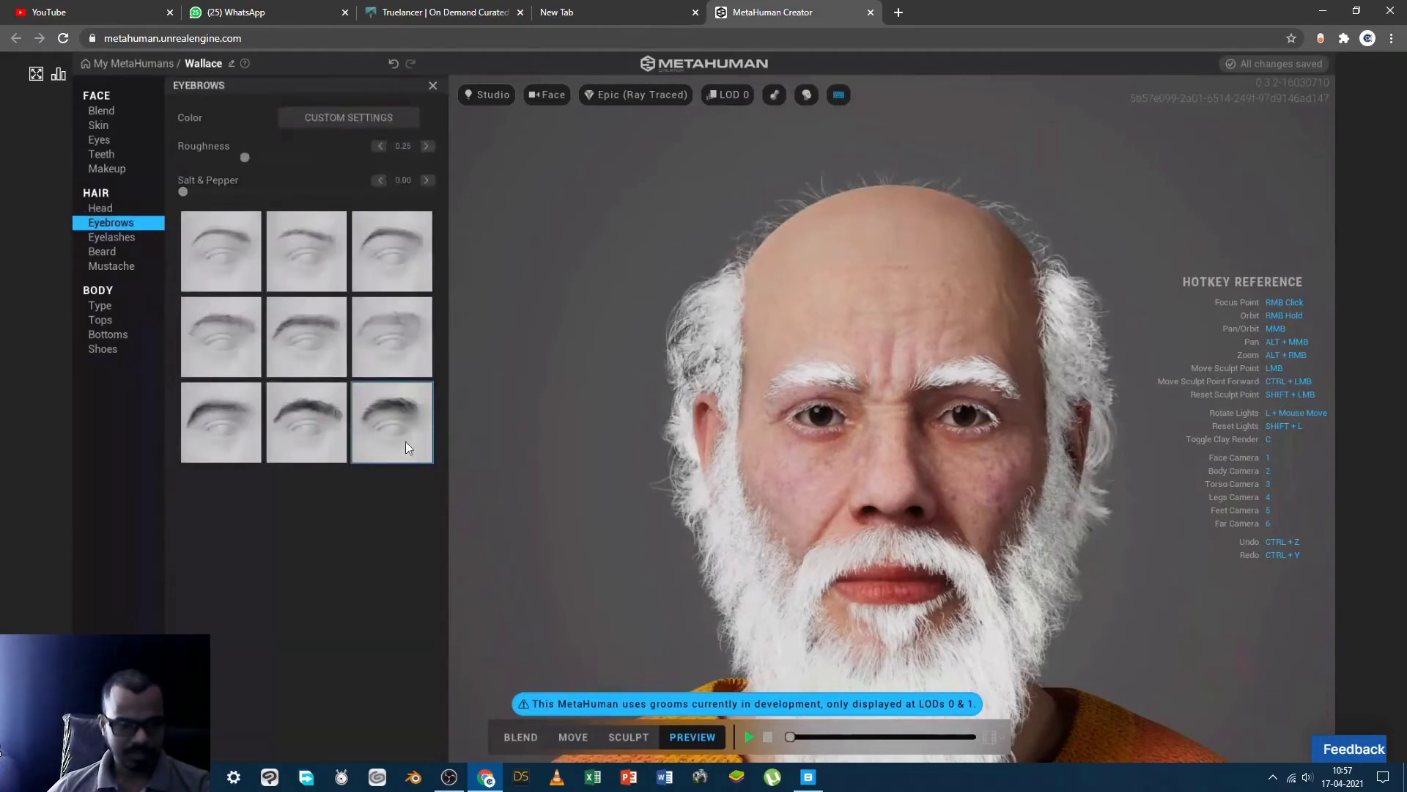
left_click(232, 233)
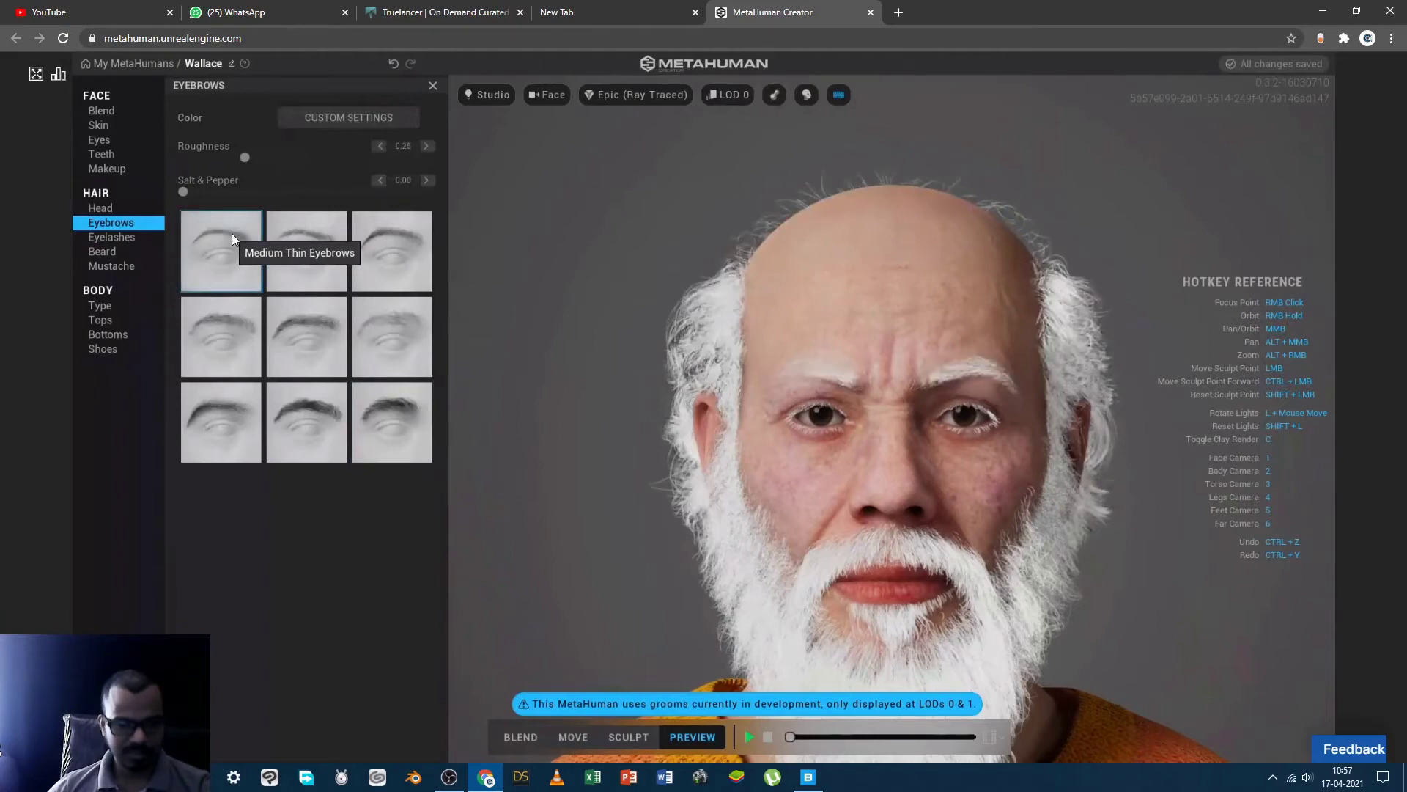
left_click(401, 268)
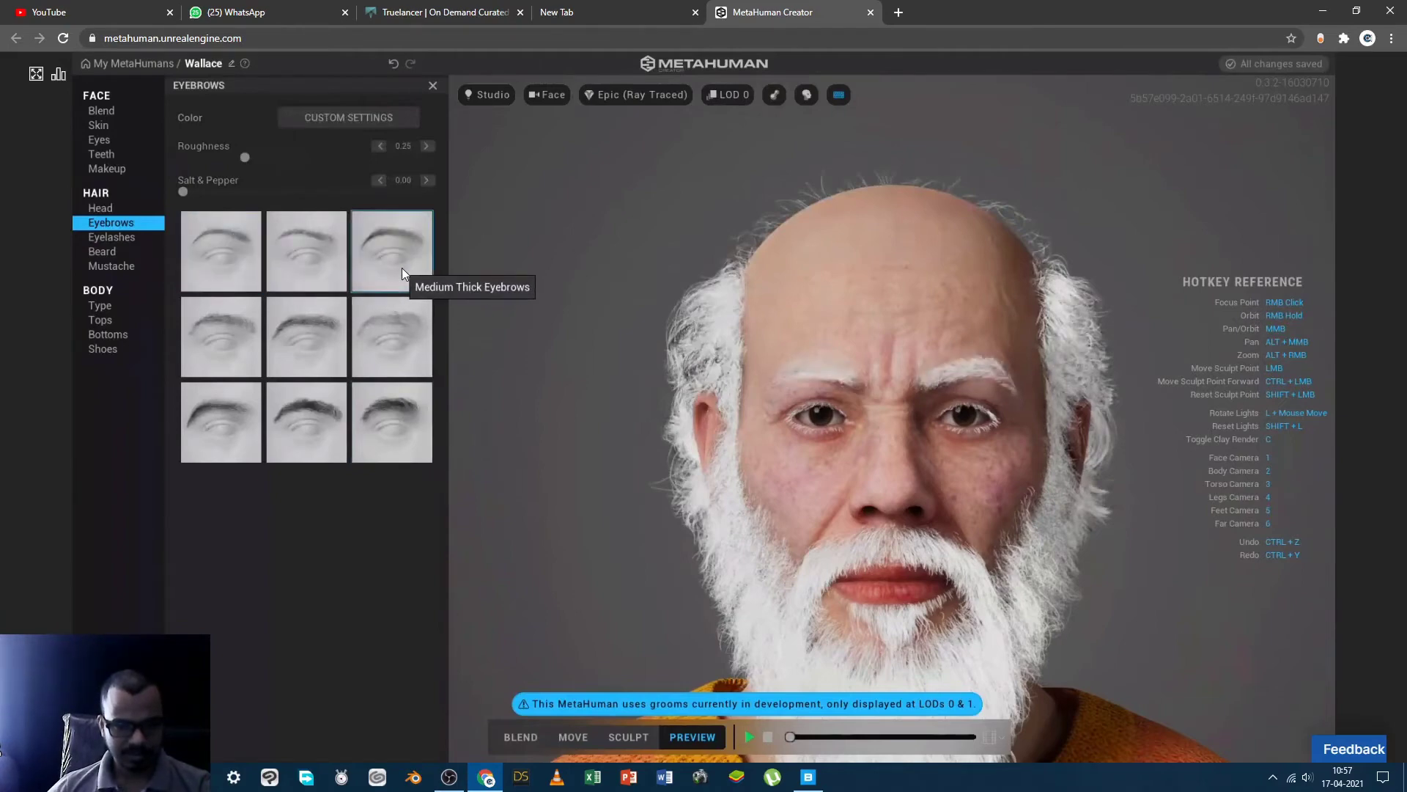
left_click(192, 360)
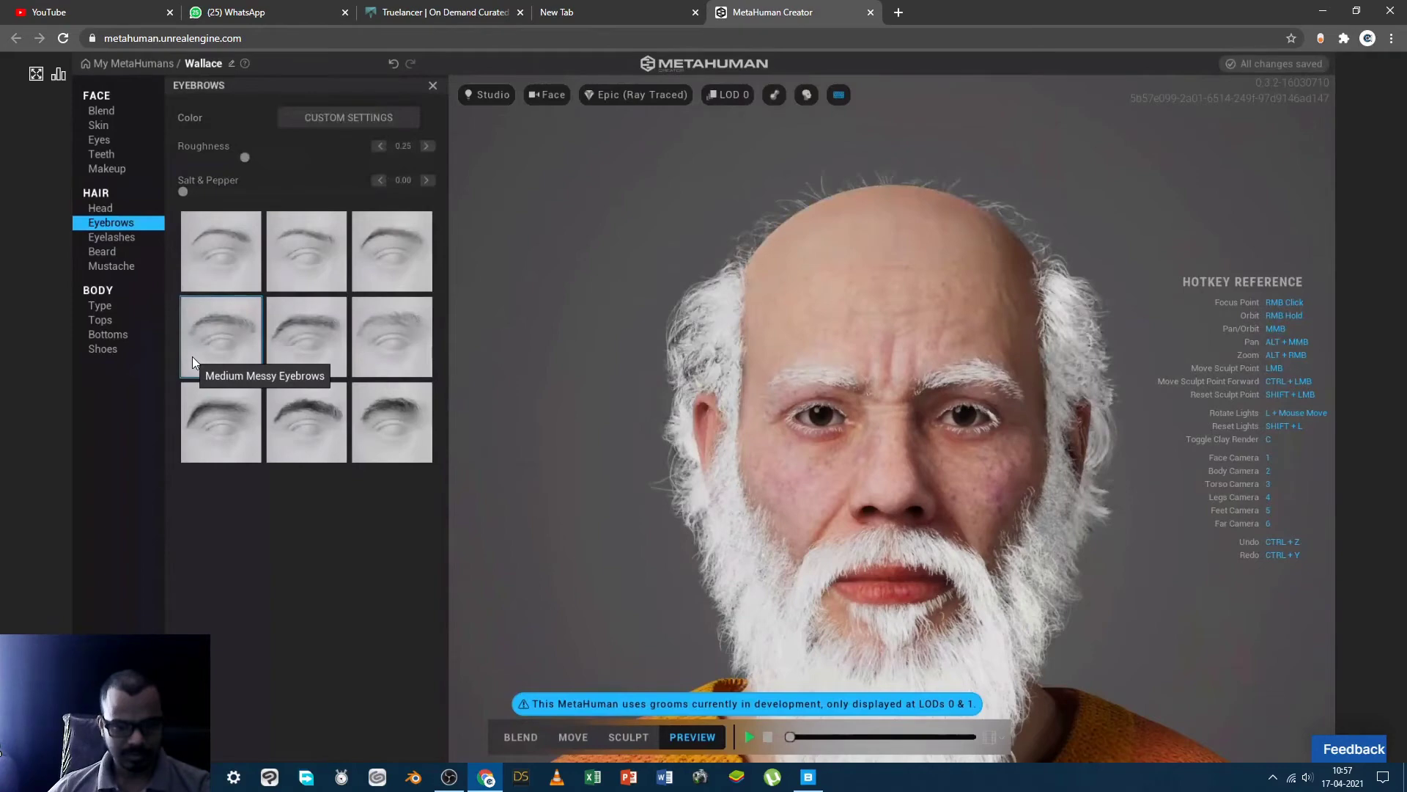
left_click(204, 411)
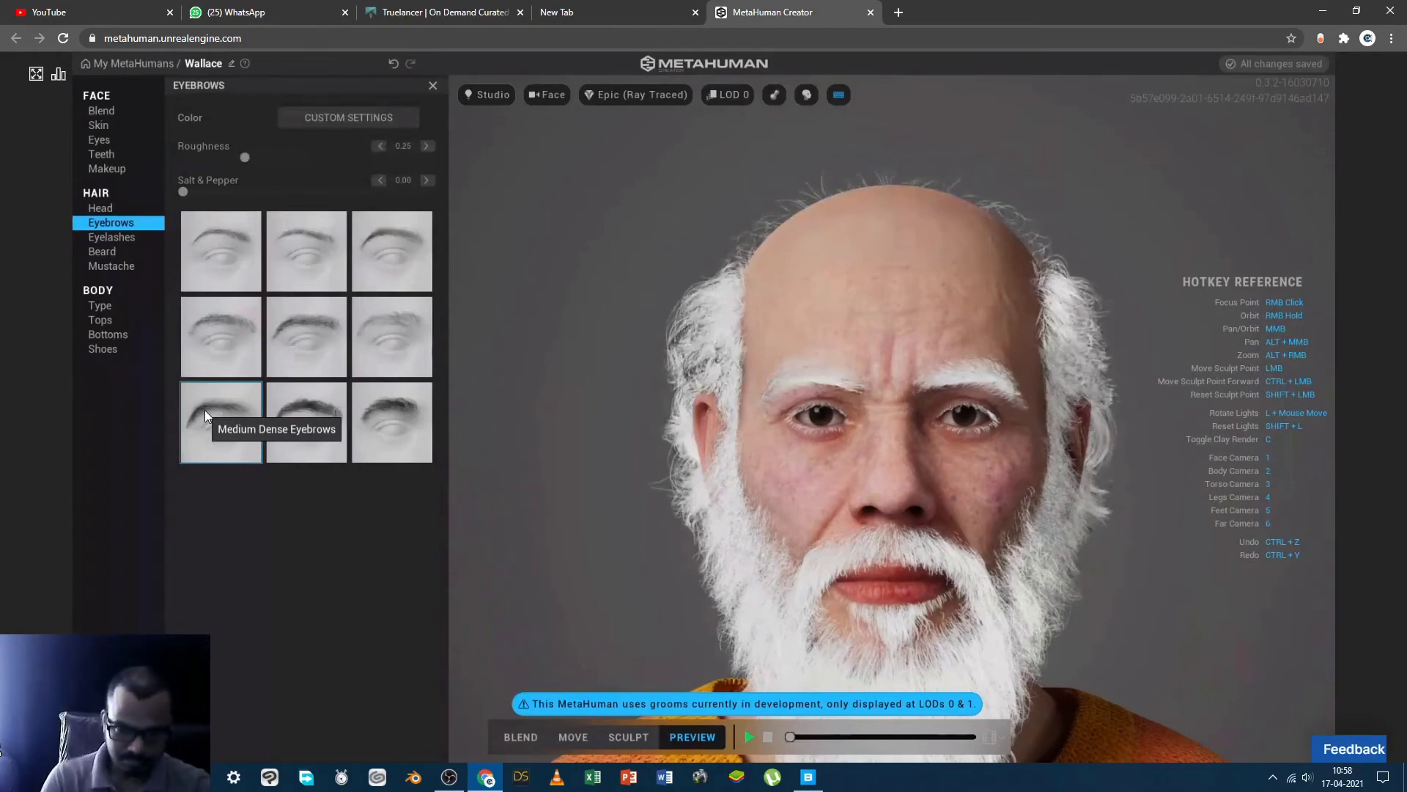
Try the fourth eyelash style on Wallace and undo the change
left_click(121, 238)
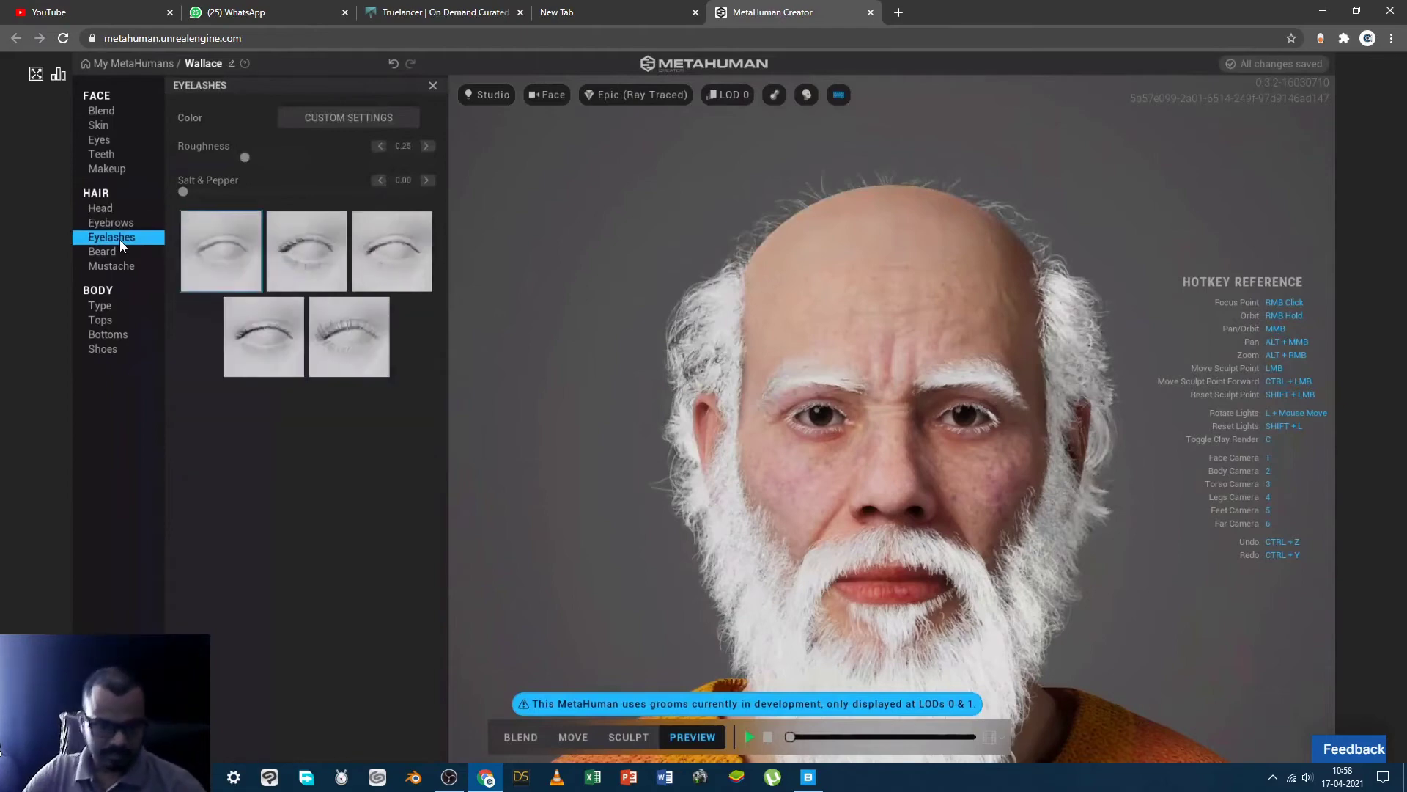
left_click(250, 328)
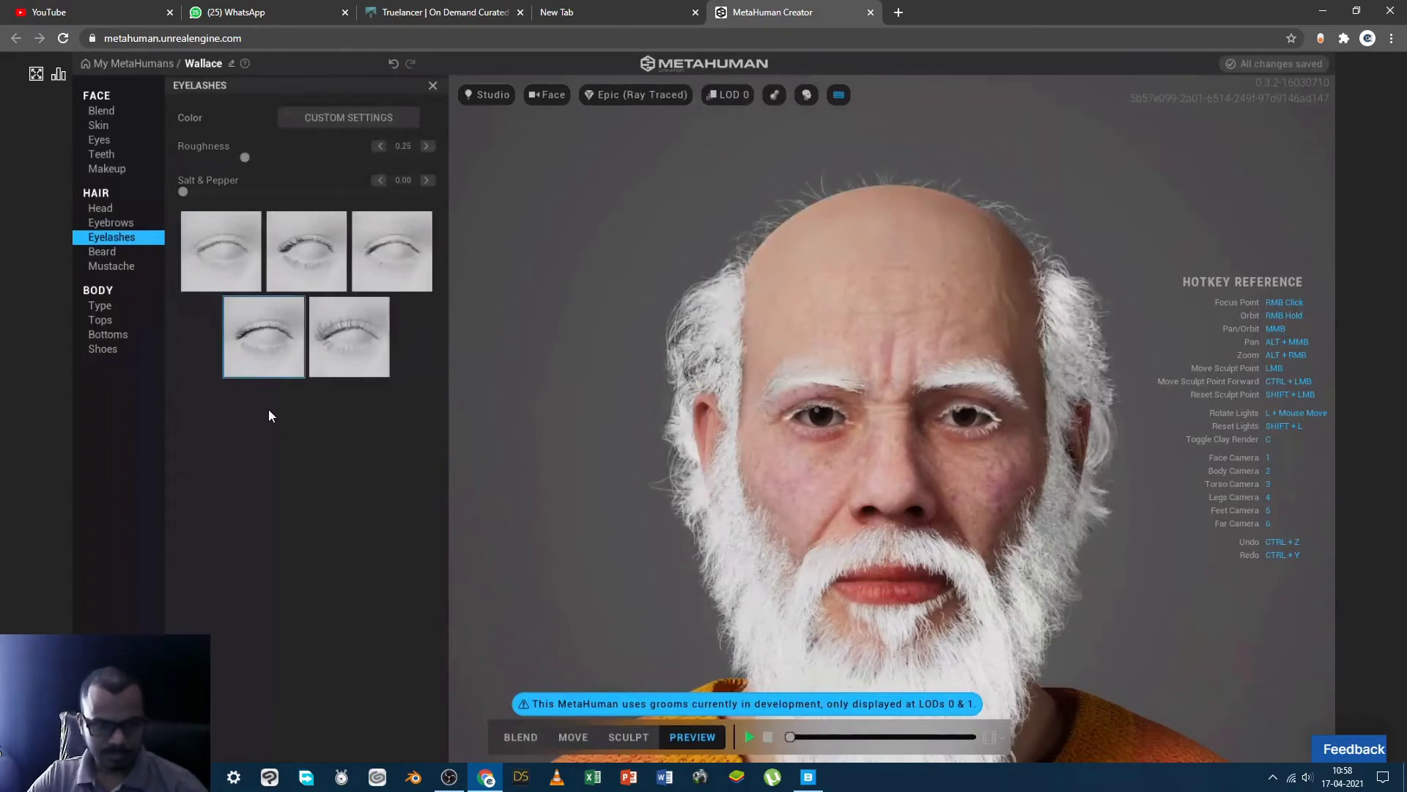
left_click(393, 62)
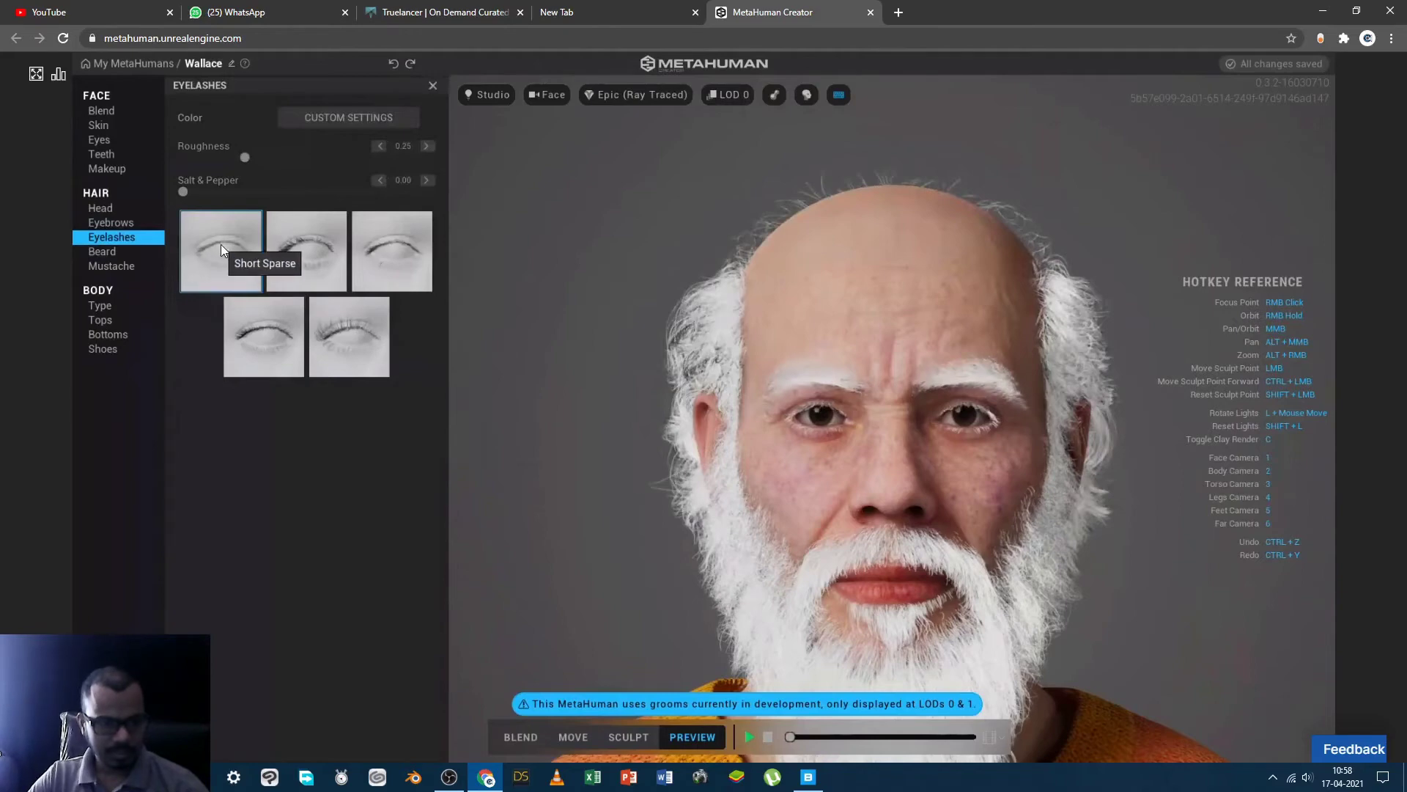
Preview several beard styles on Wallace, from Pencil Thin Beard to Long Full Beard, and restore the original long beard in the eighth style
left_click(98, 251)
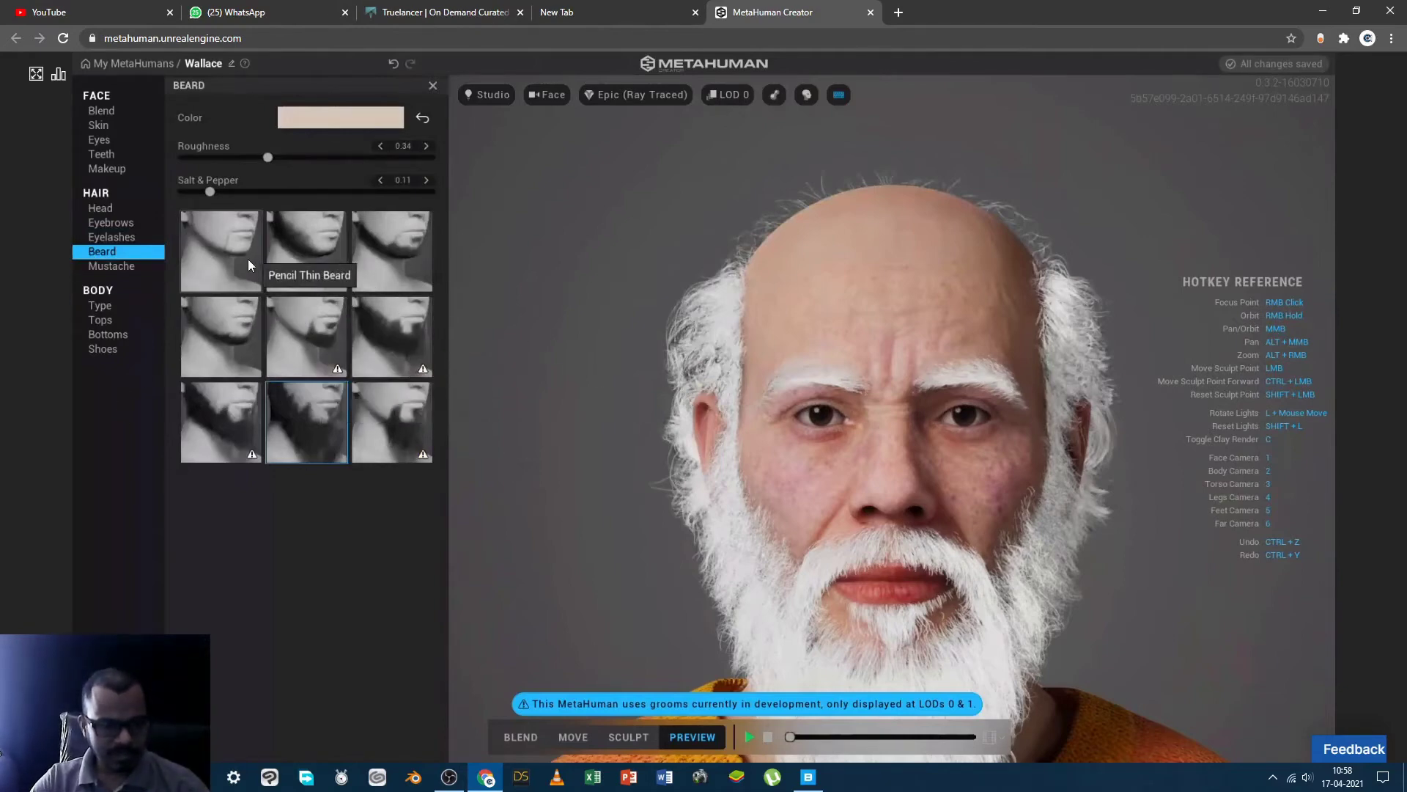
left_click(226, 265)
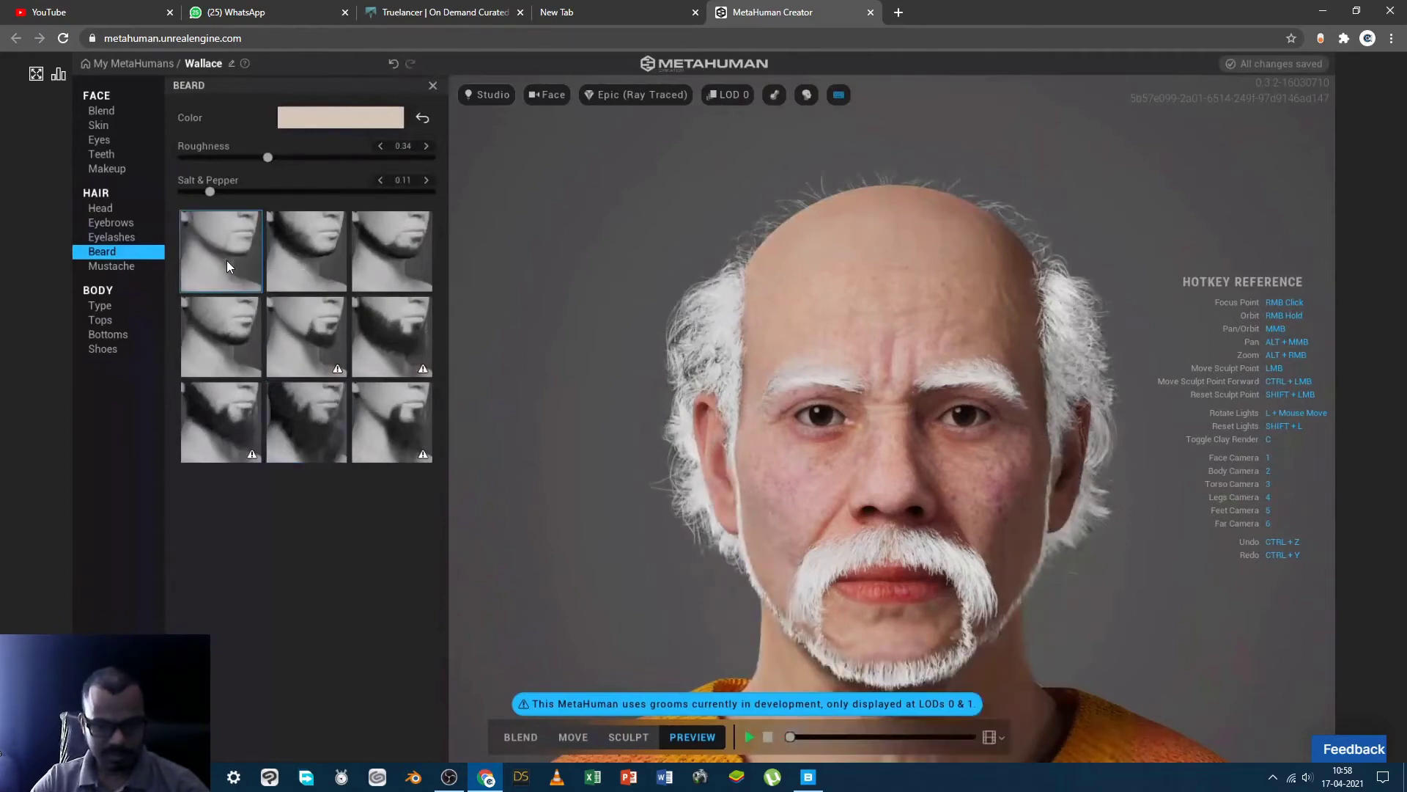
left_click(316, 263)
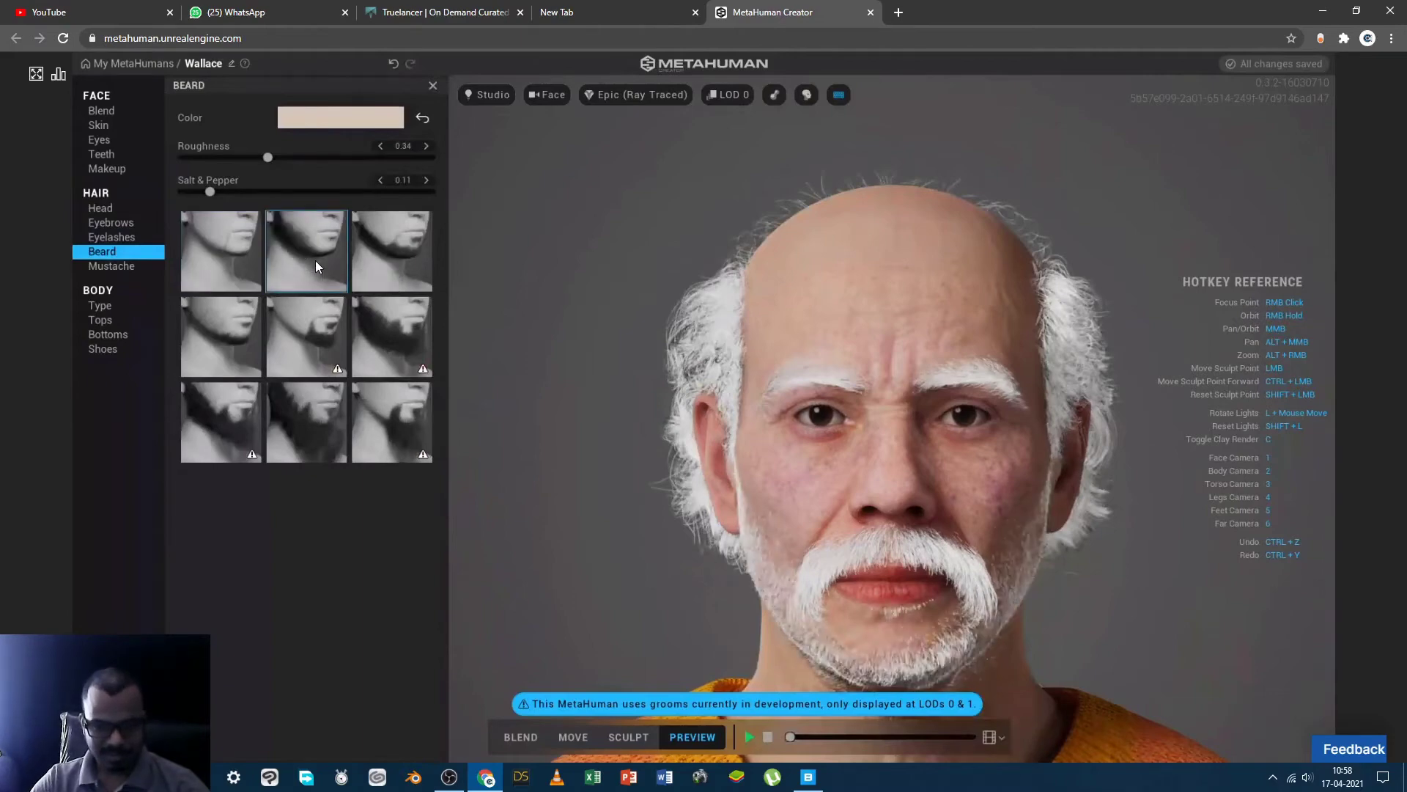
left_click(403, 262)
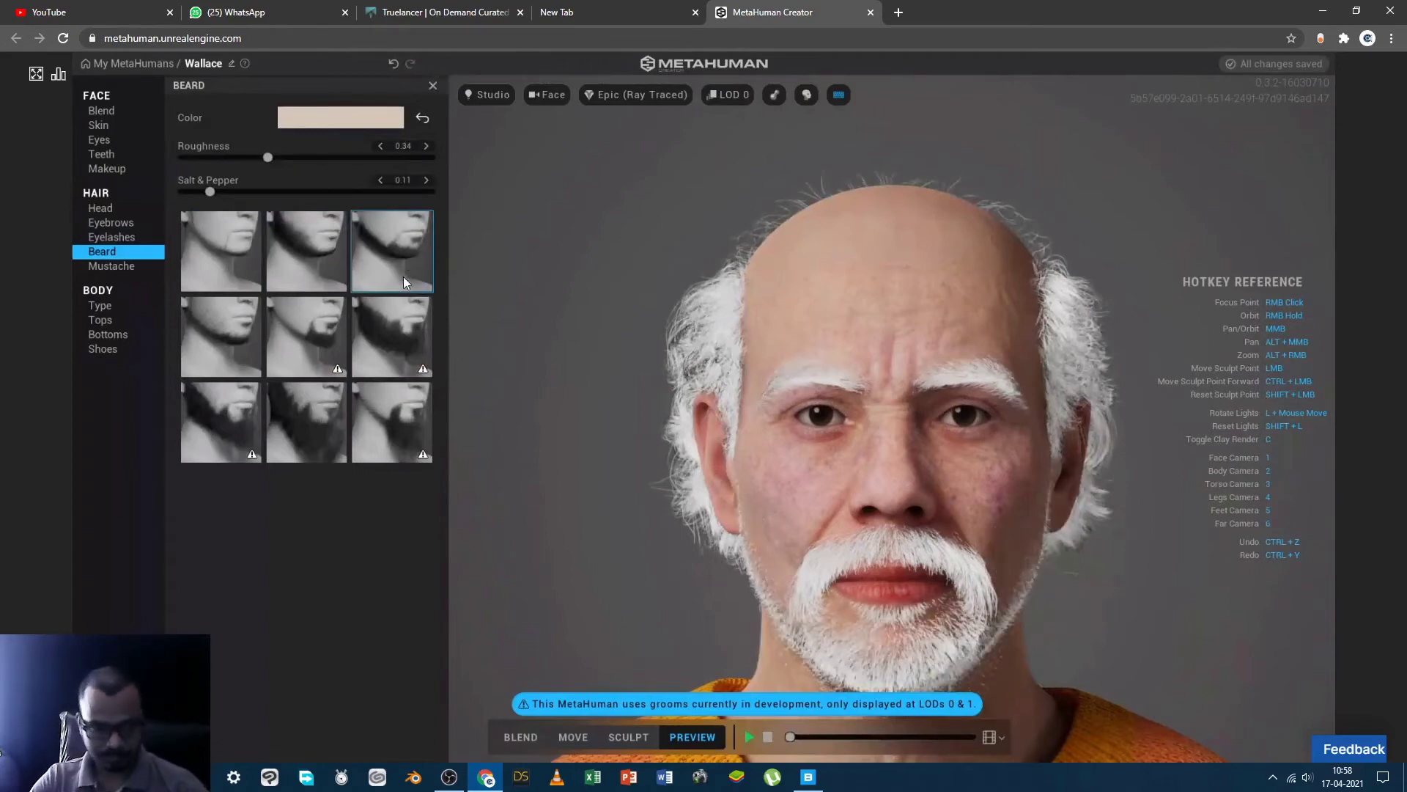
left_click(398, 327)
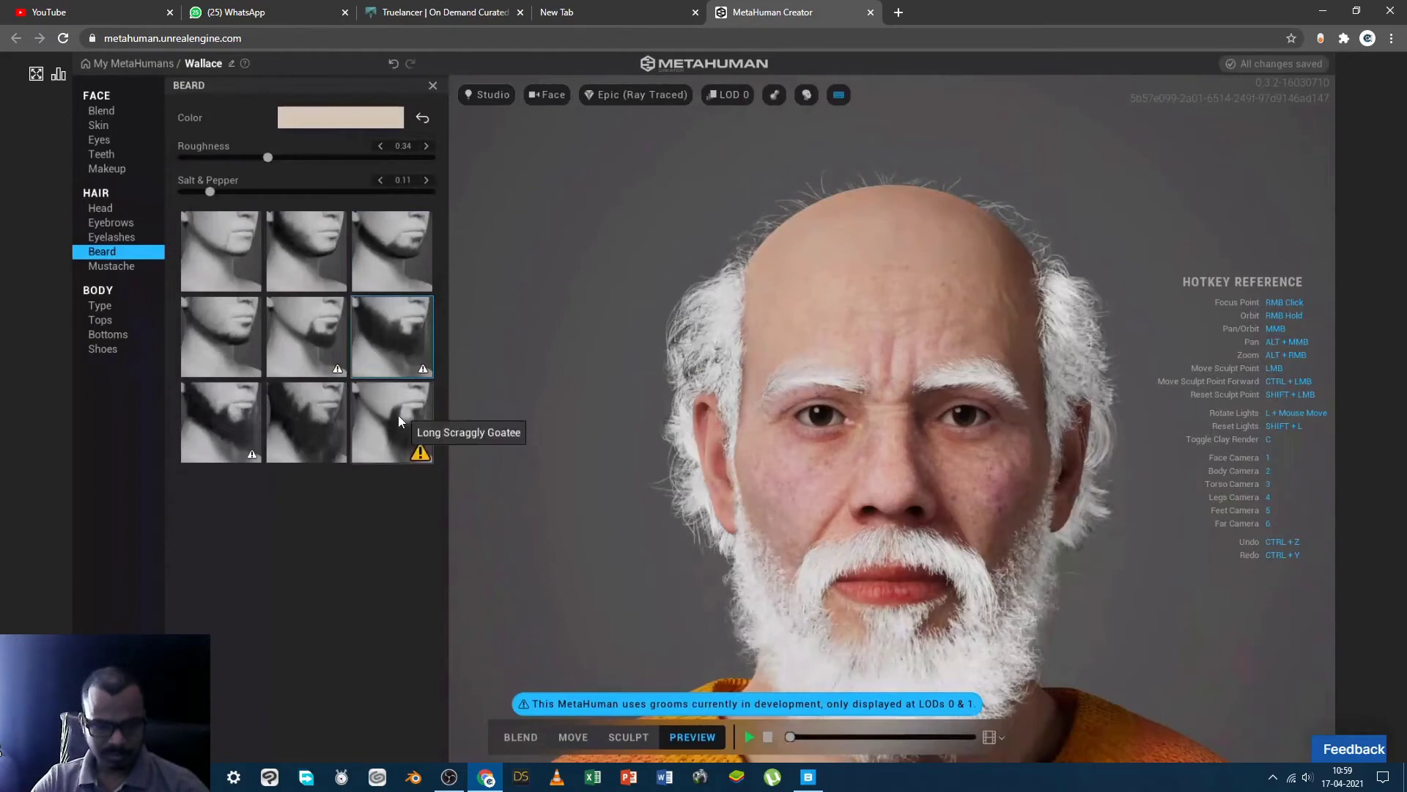
left_click(217, 415)
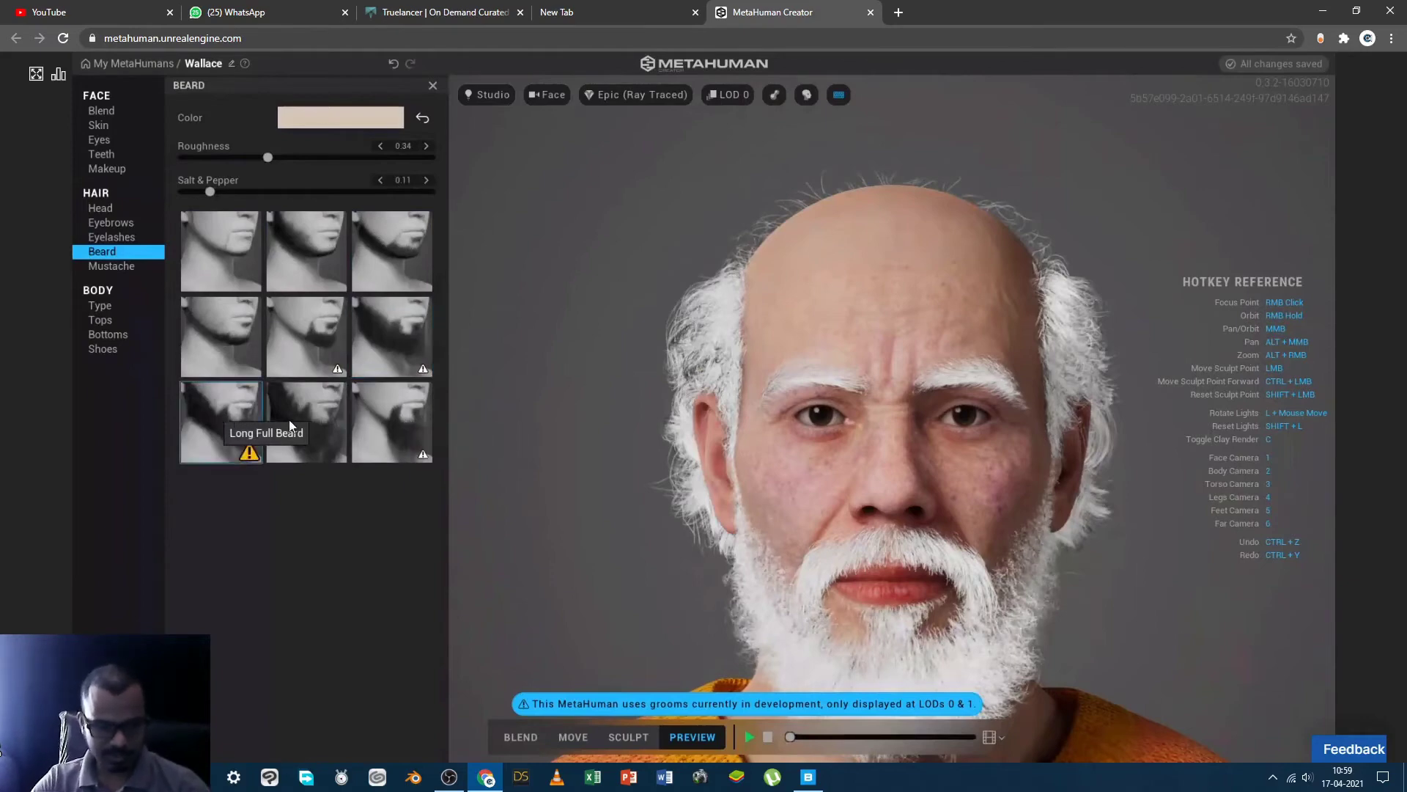
left_click(308, 430)
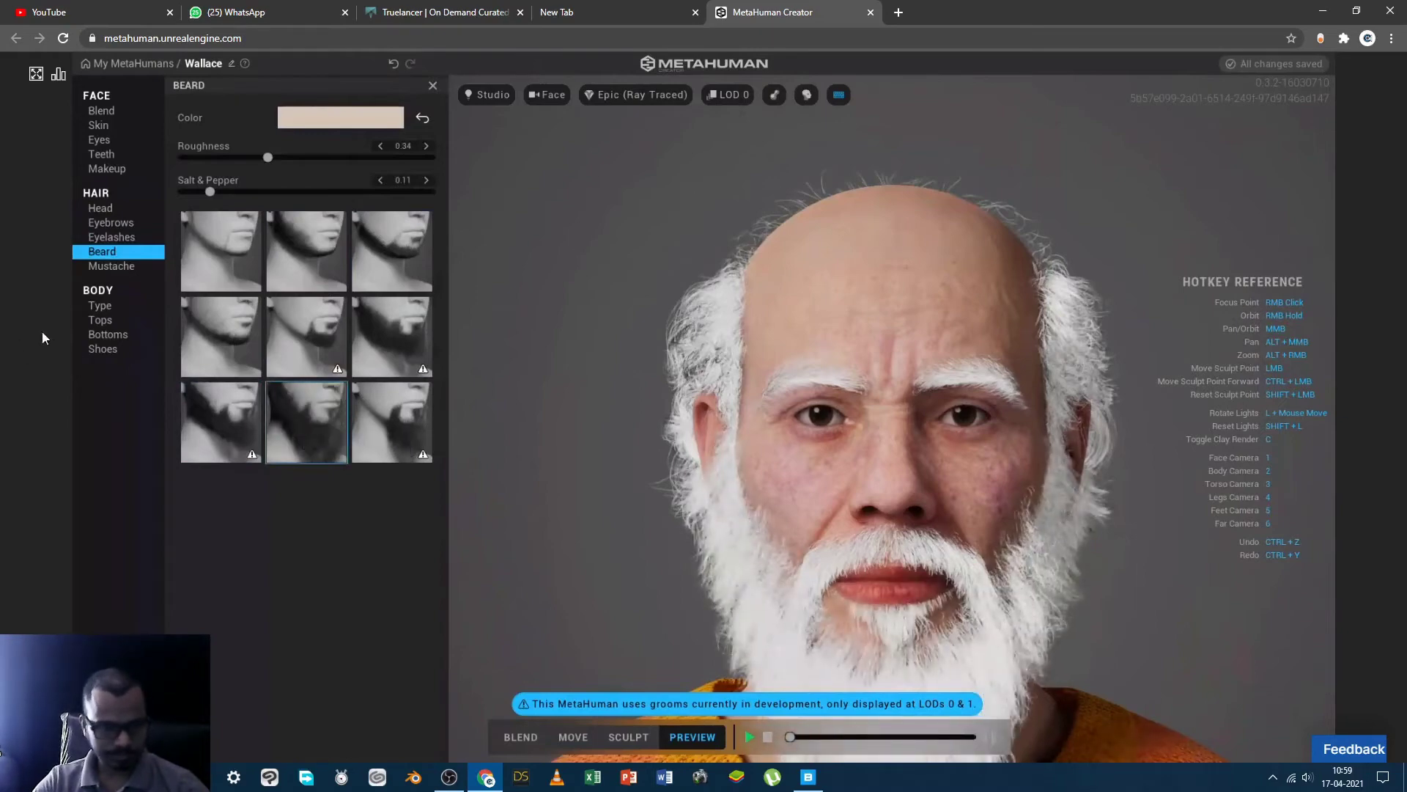
Look through the mustache styles, and bring up the body type options with Wallace framed in the Body camera
left_click(120, 267)
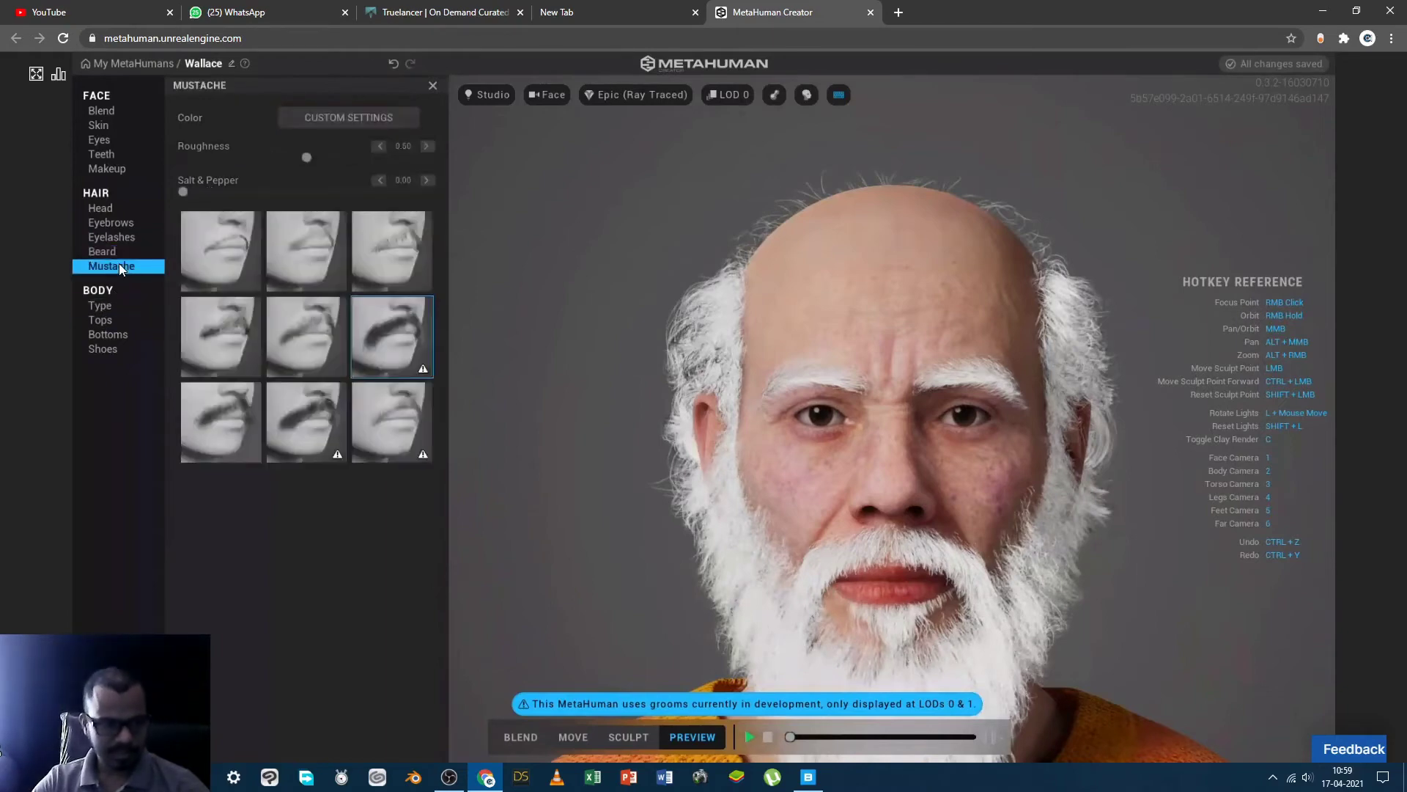
left_click(102, 306)
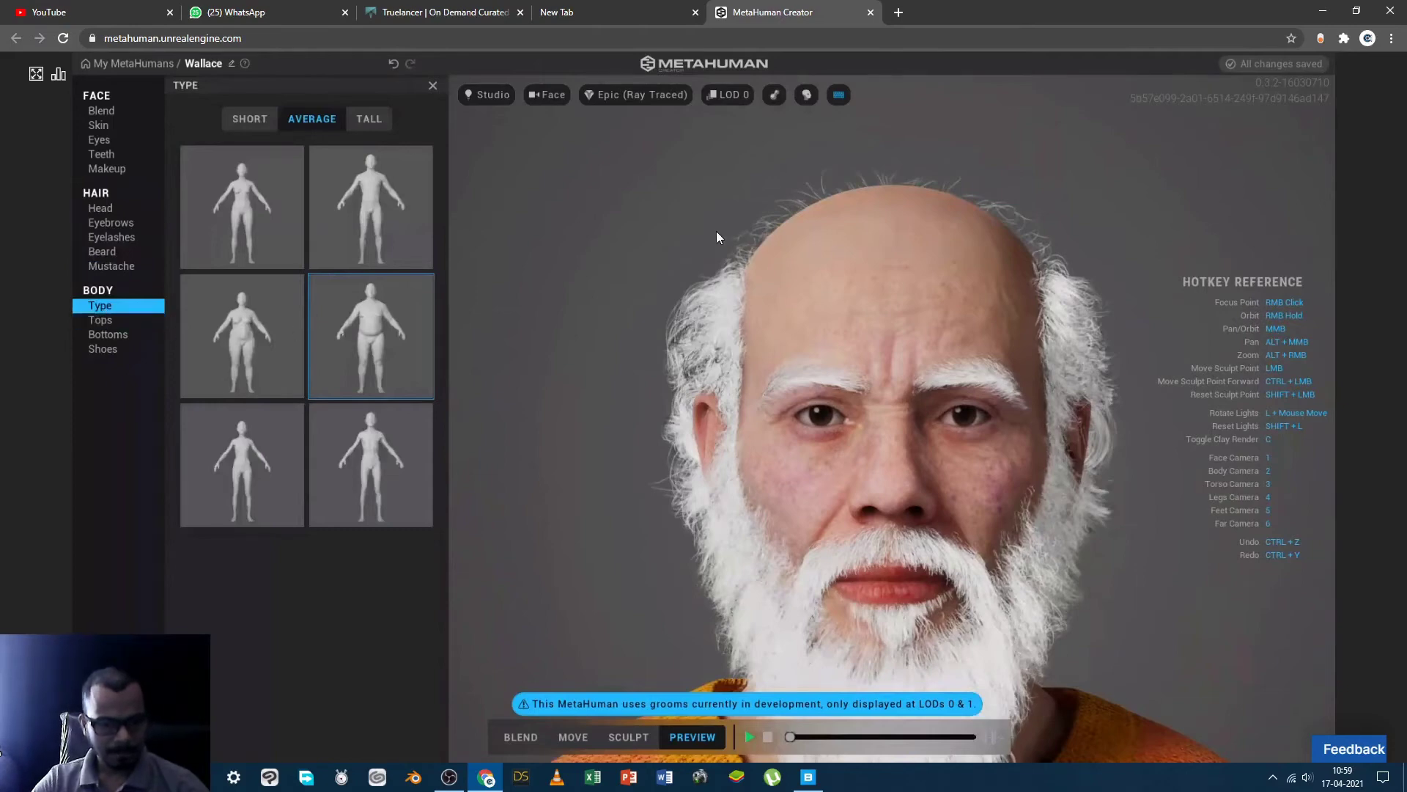
key("3")
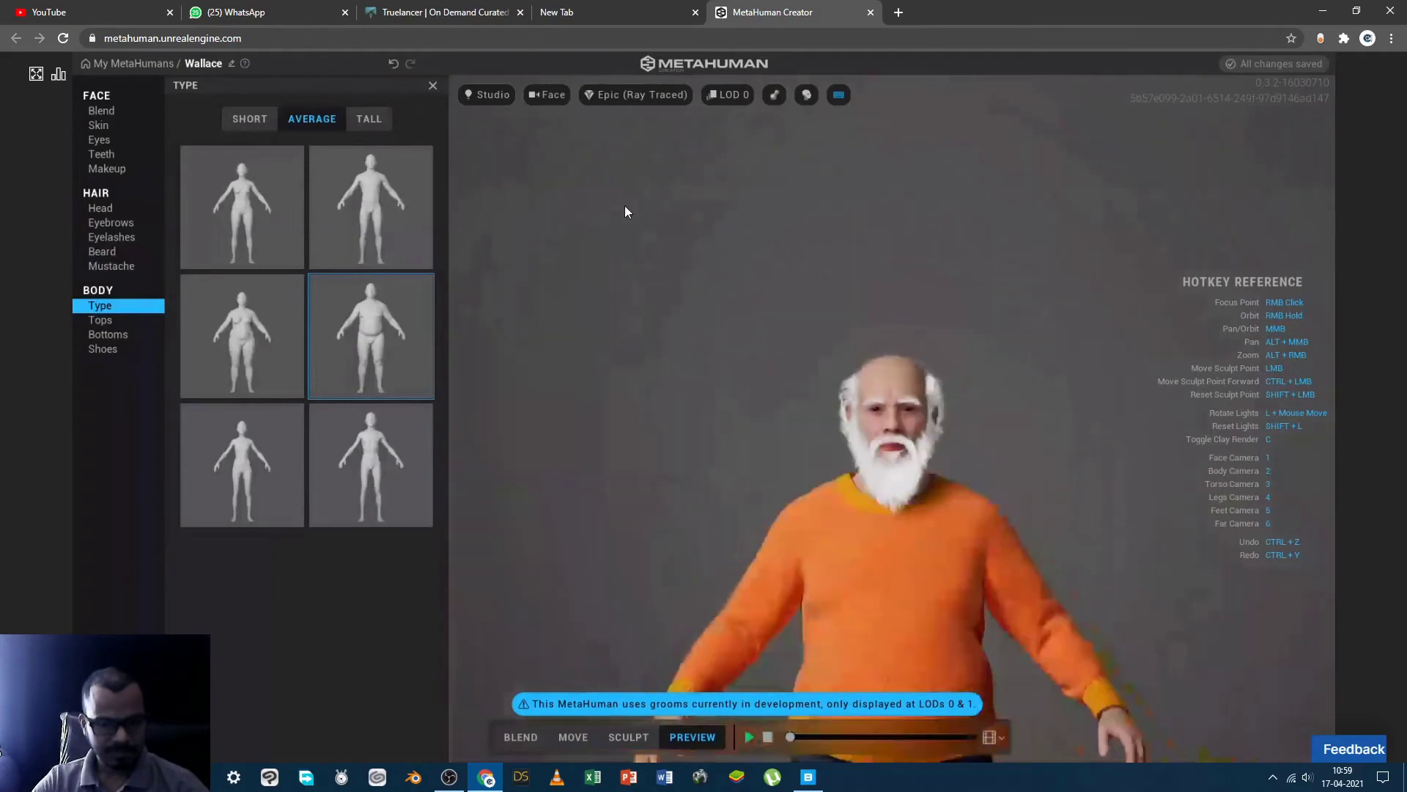
left_click(539, 95)
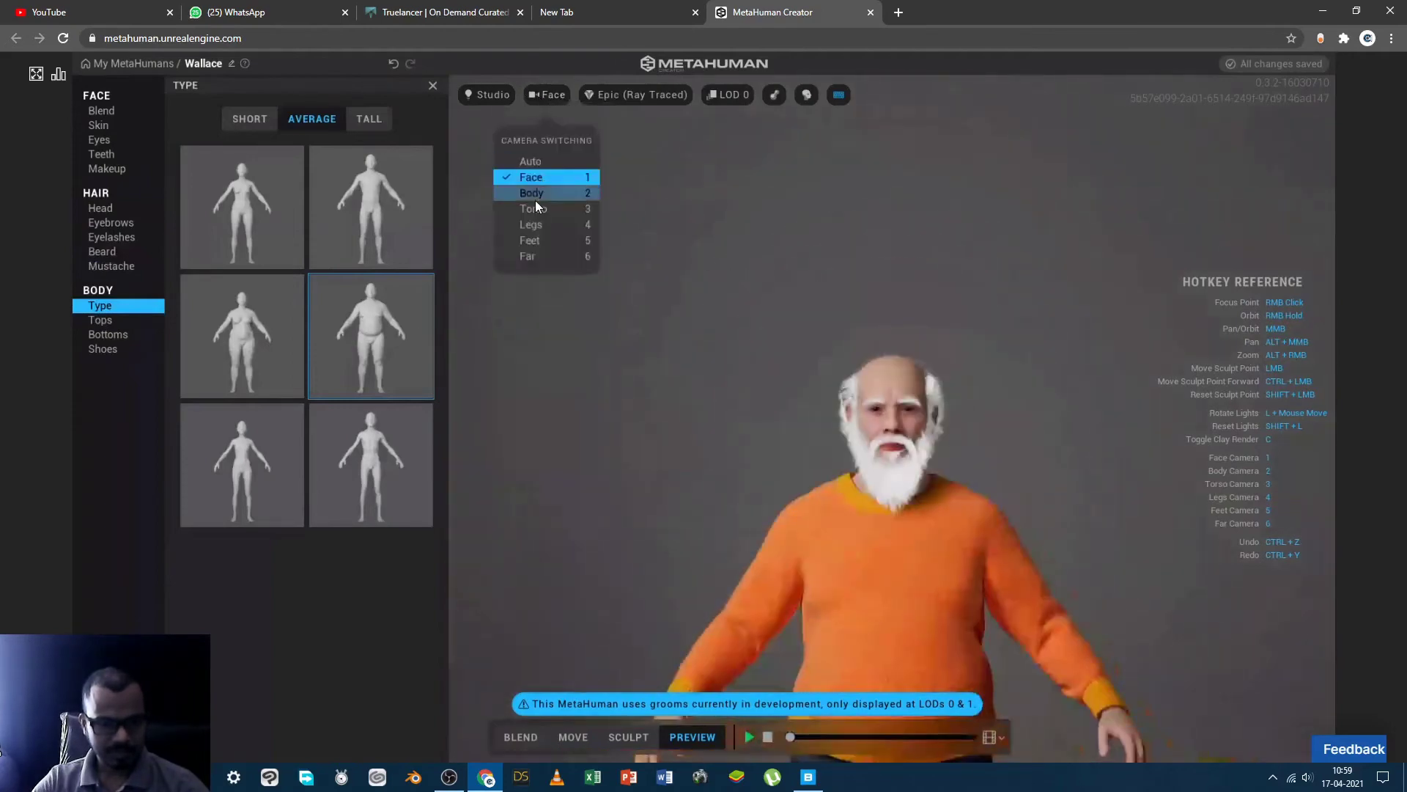
left_click(535, 200)
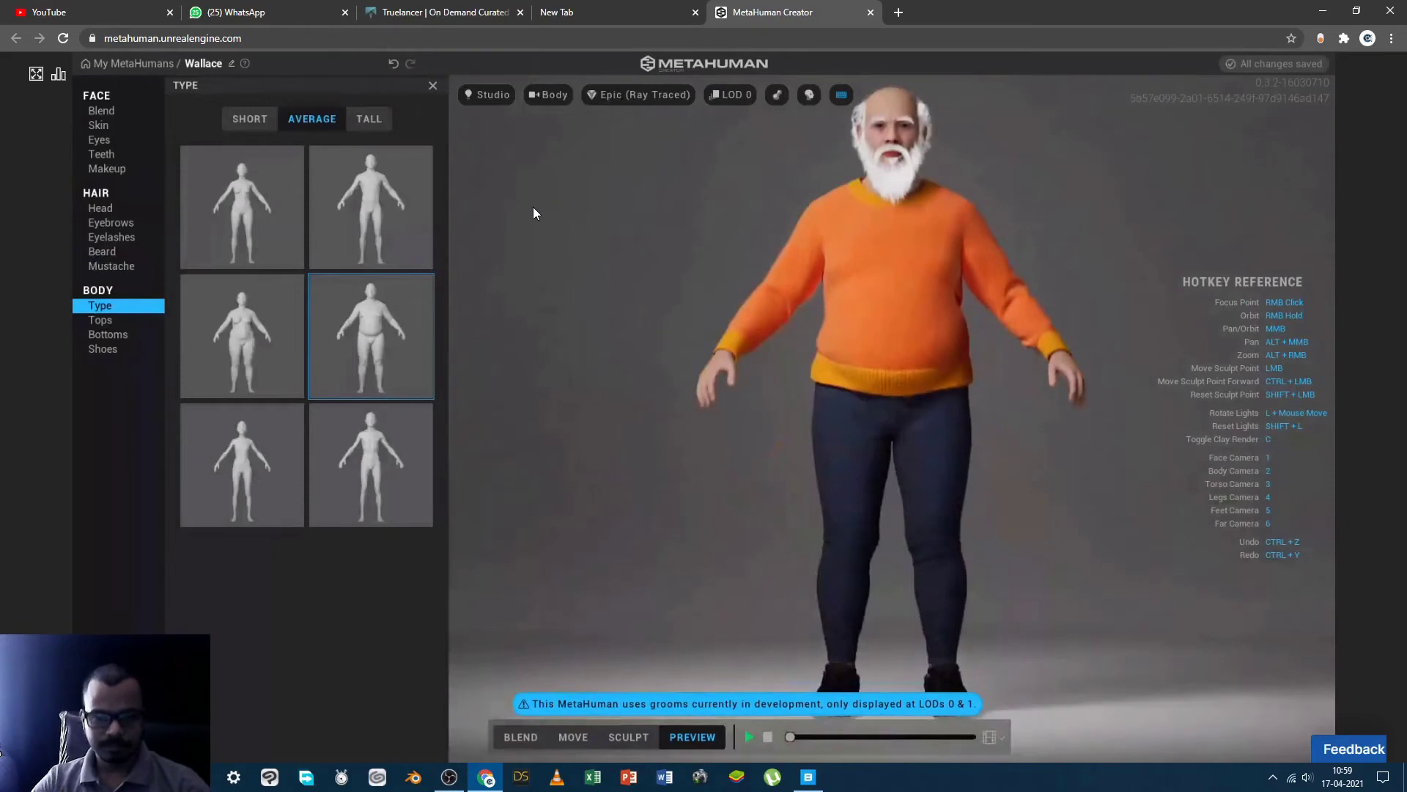
Compare the medium, heavy and slim male builds of average height on Wallace, and restore the heavy build in Blend mode
left_click(381, 198)
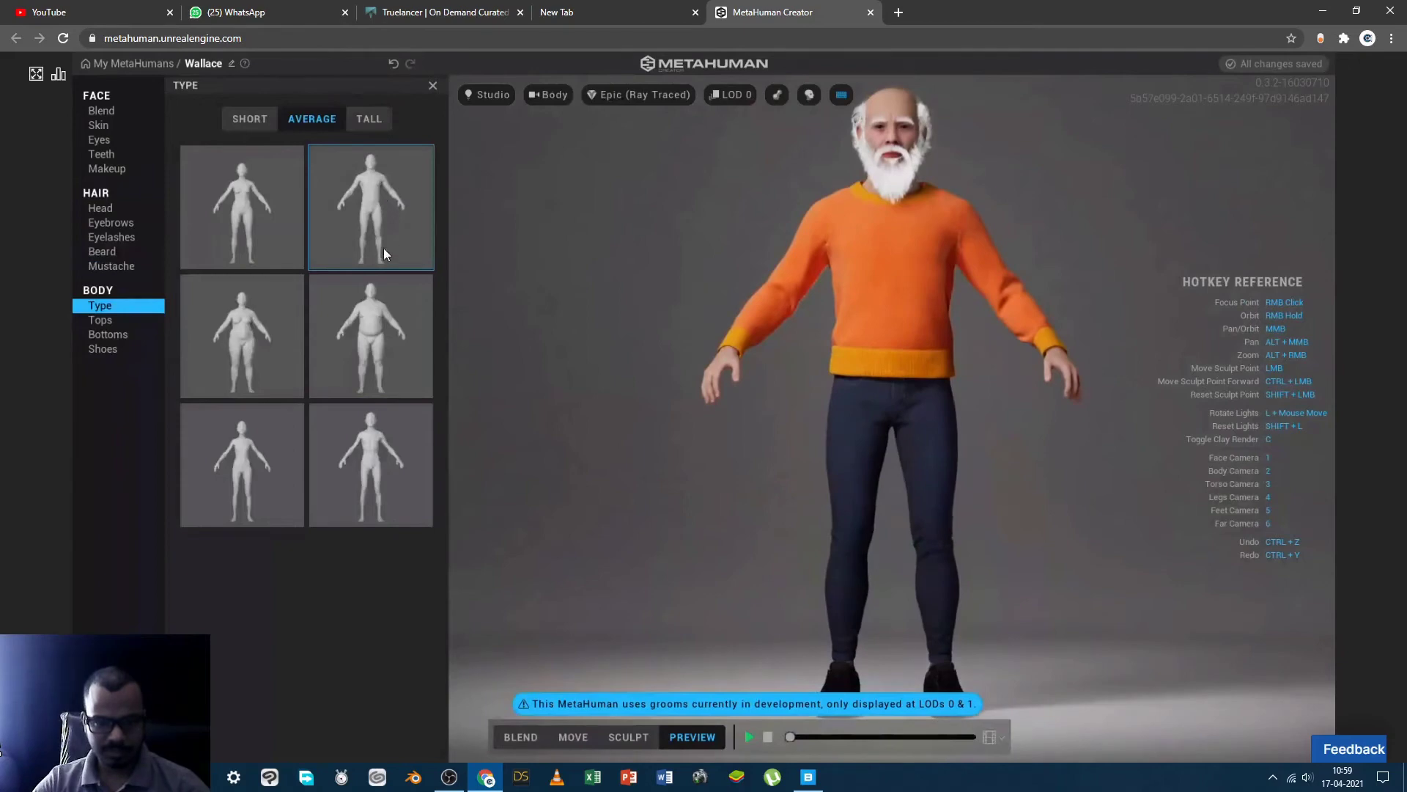
left_click(386, 327)
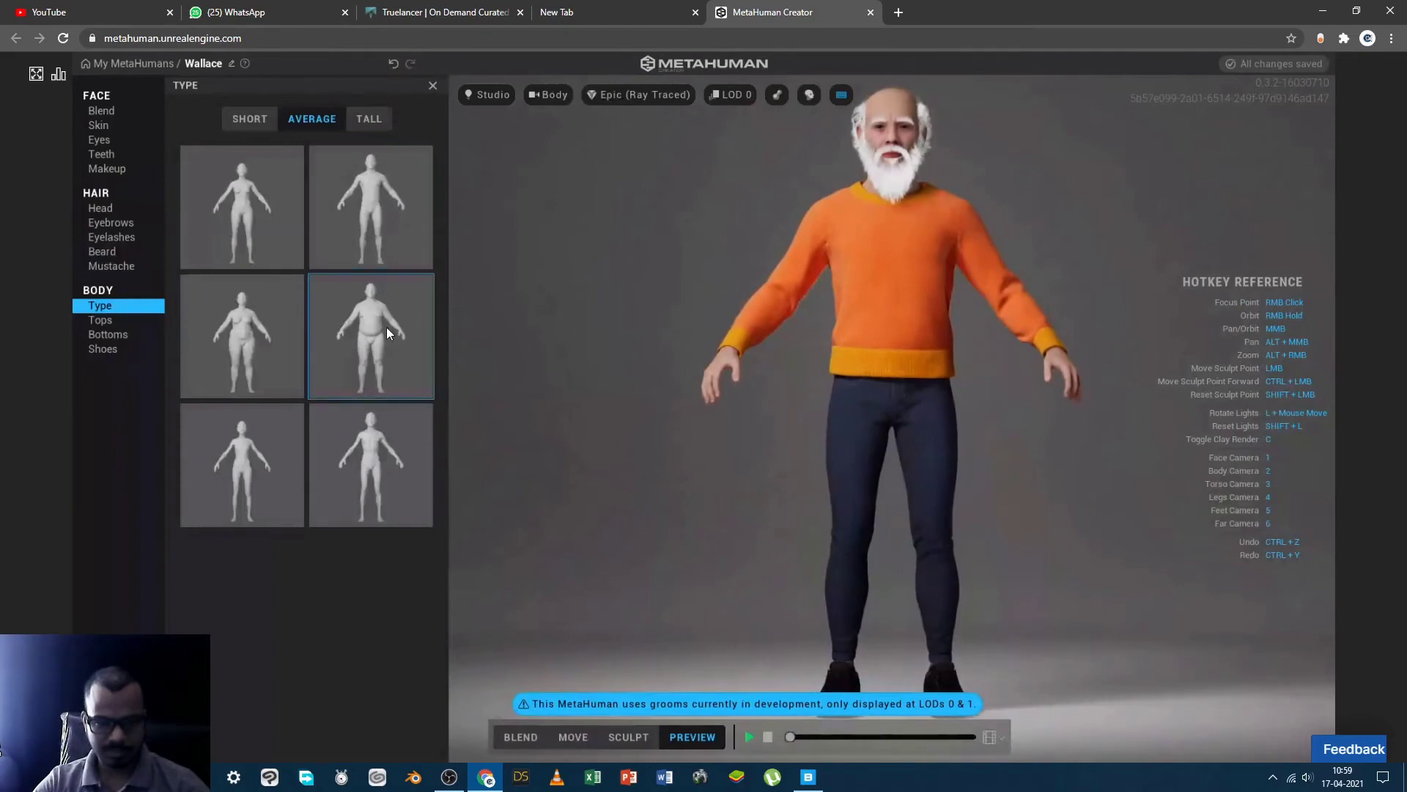
left_click(372, 437)
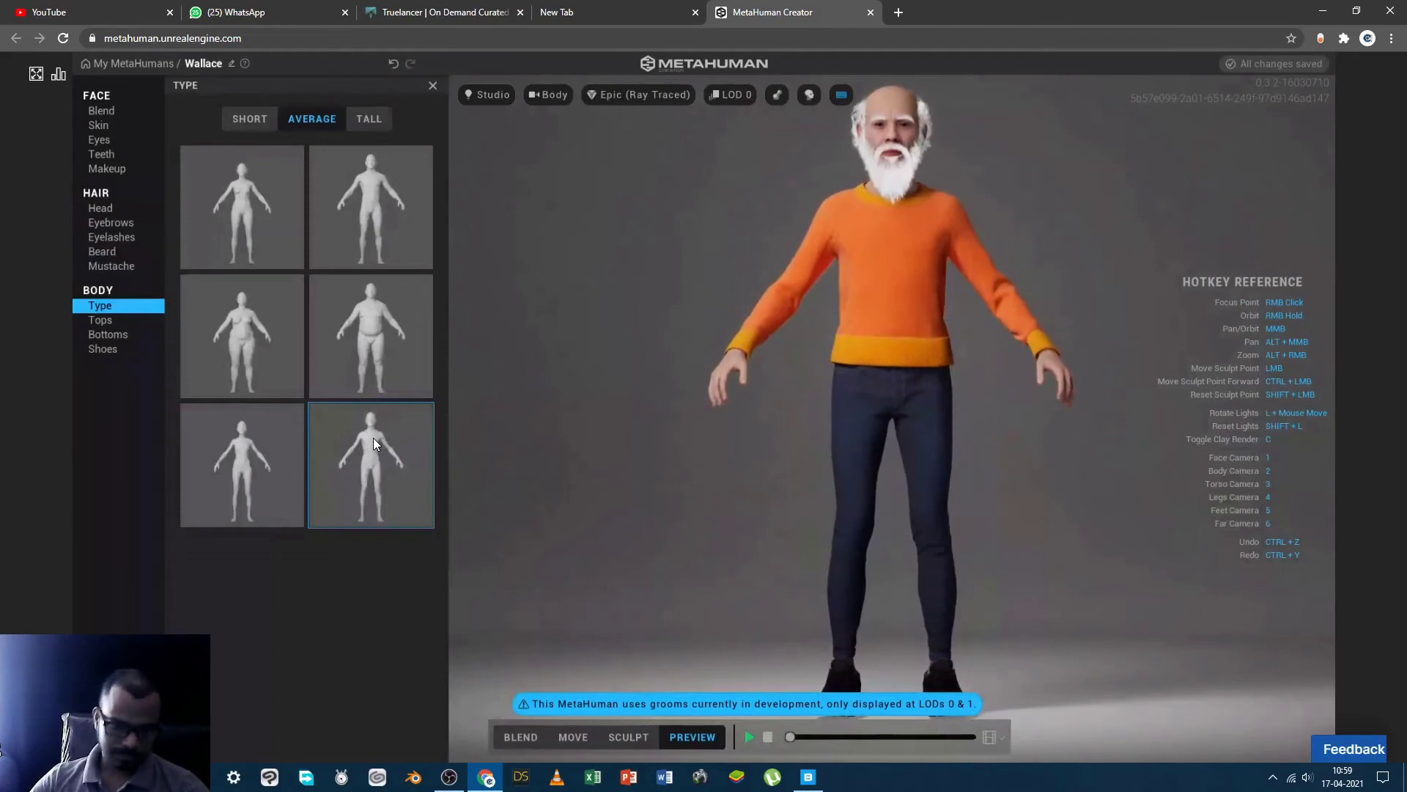
left_click(377, 209)
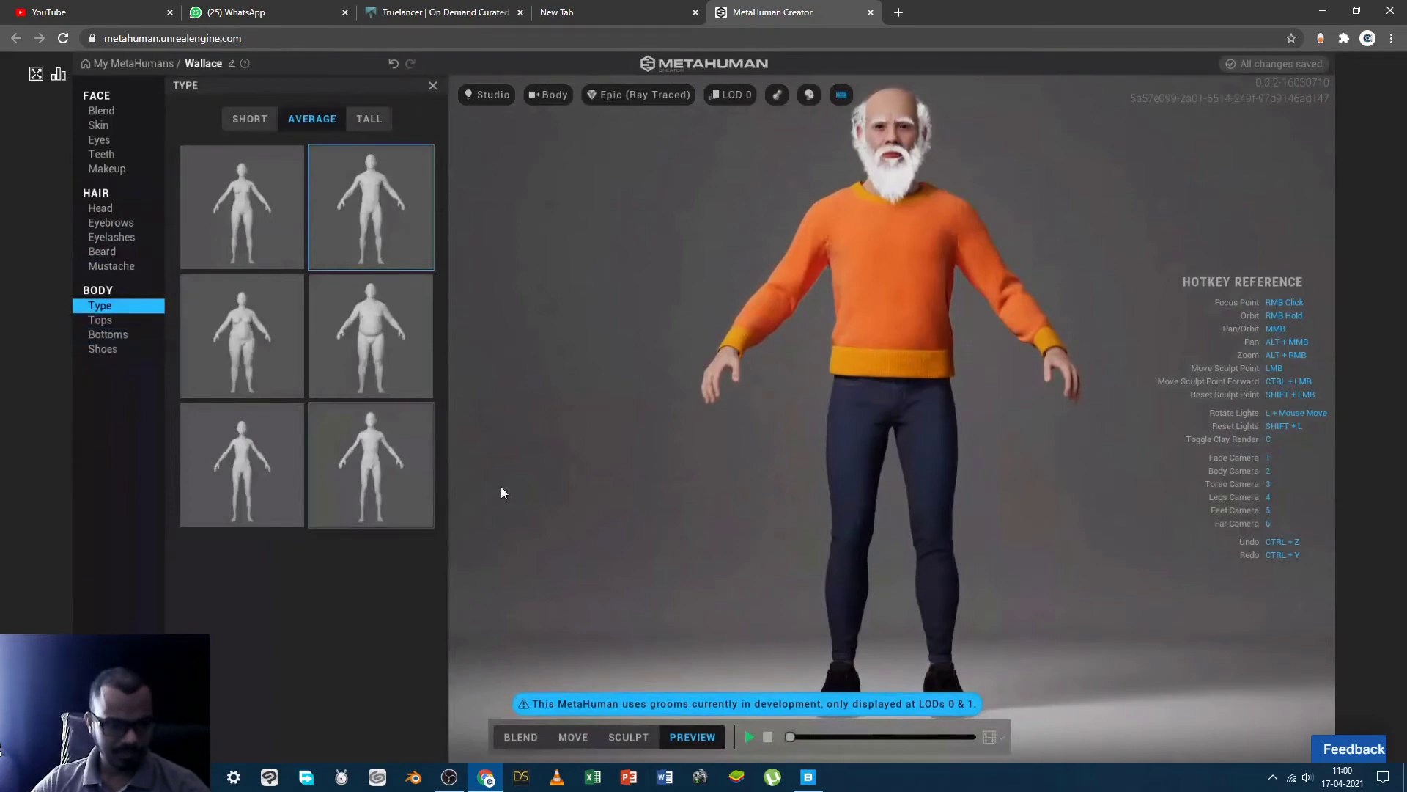
left_click(519, 737)
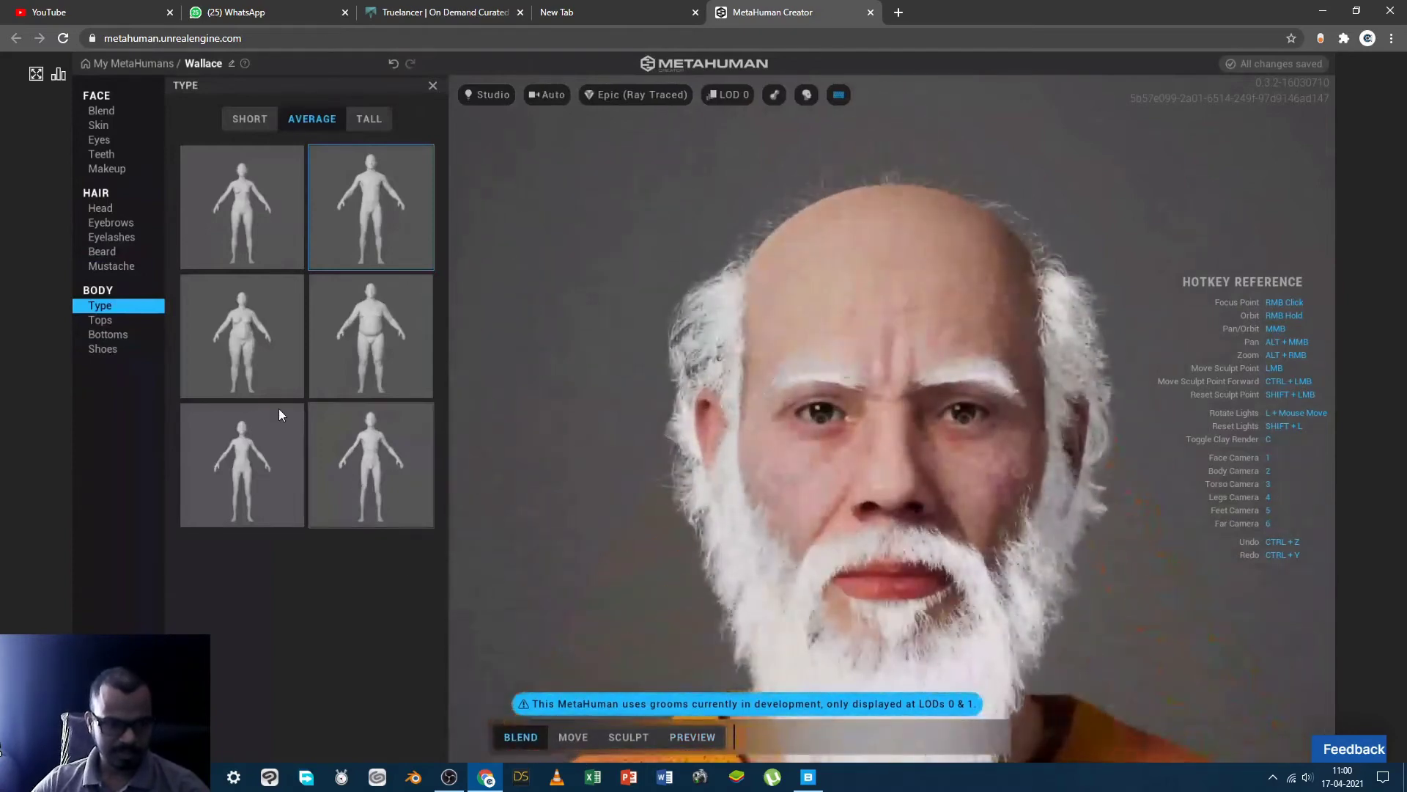
left_click(379, 350)
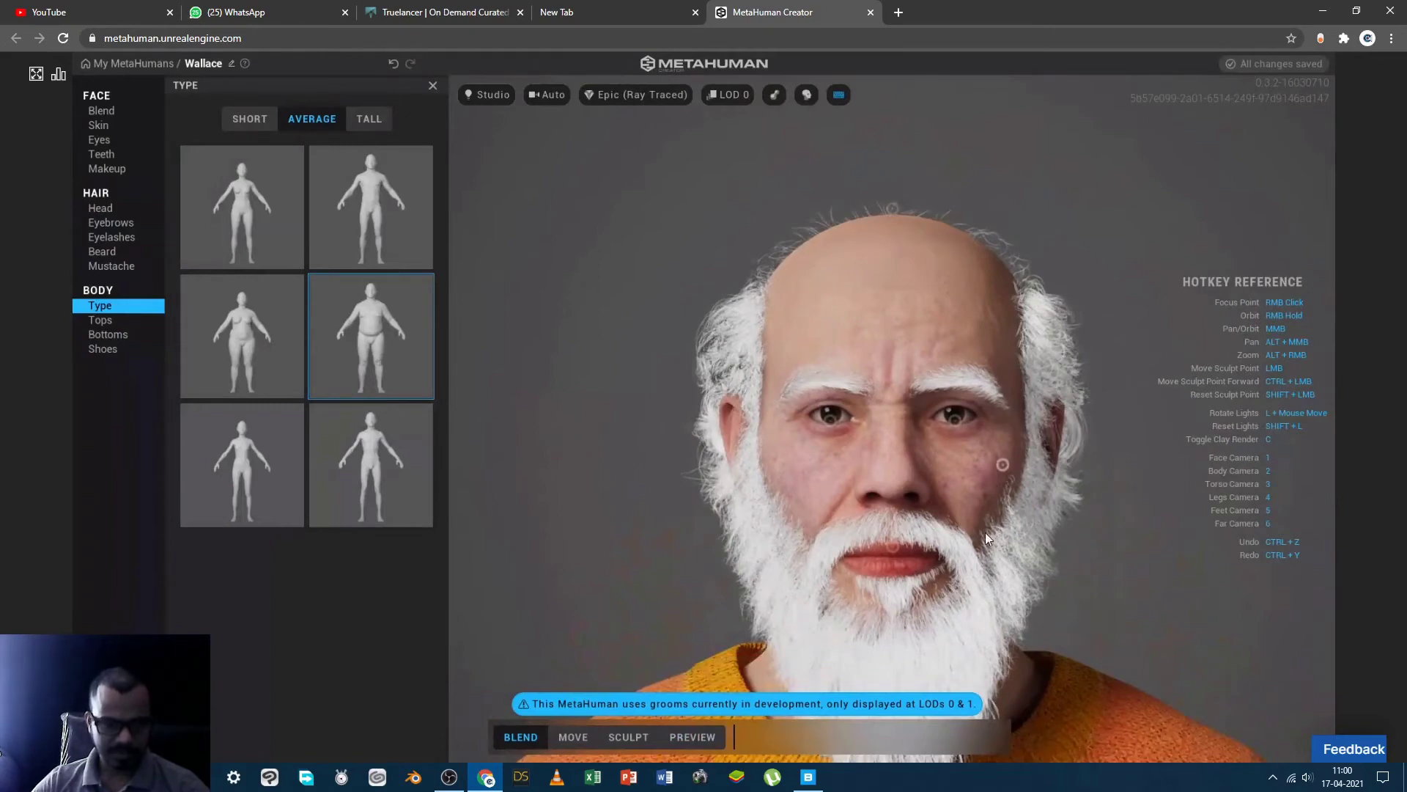
View Wallace's full figure with the Body camera, and return the camera to Auto
left_click(550, 103)
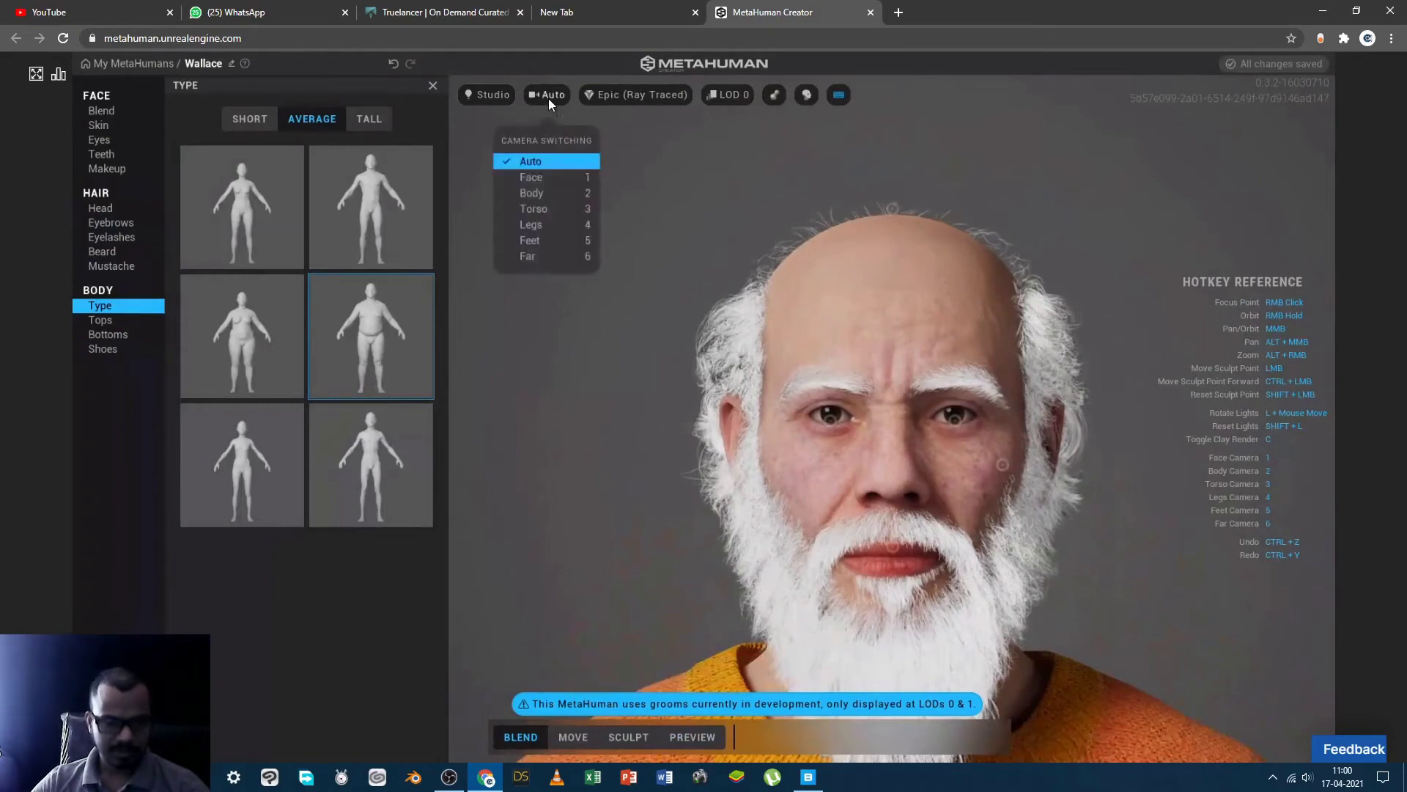
left_click(537, 192)
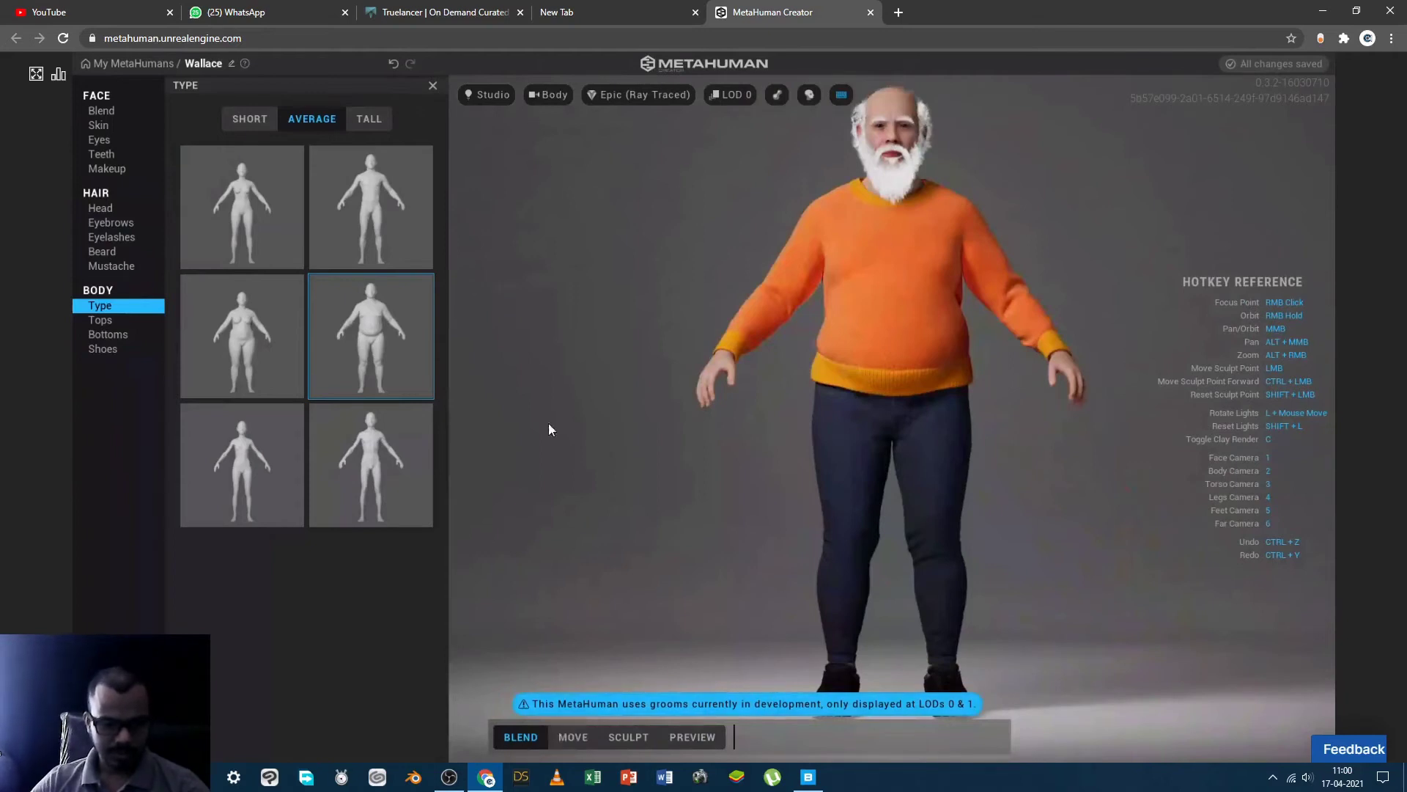
left_click(552, 95)
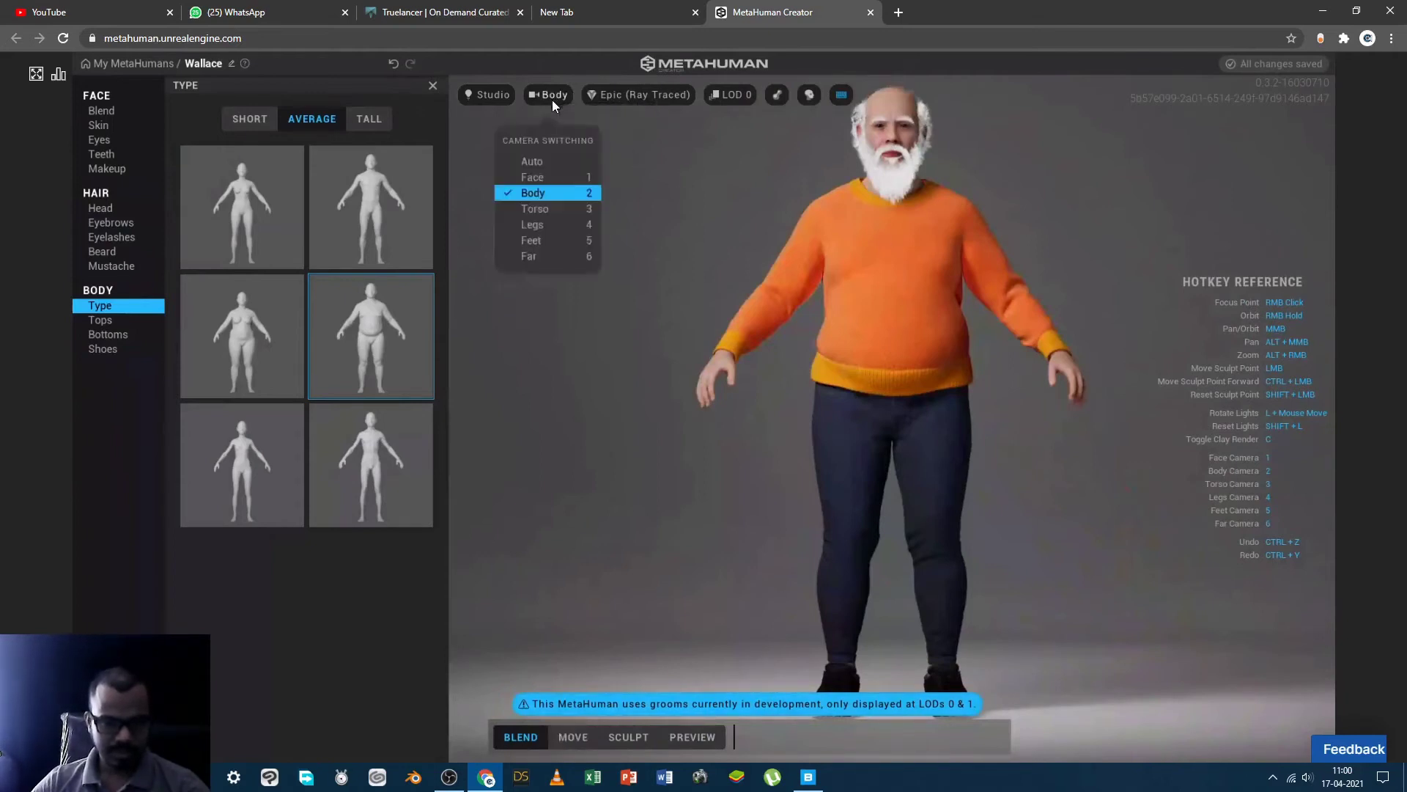
left_click(540, 160)
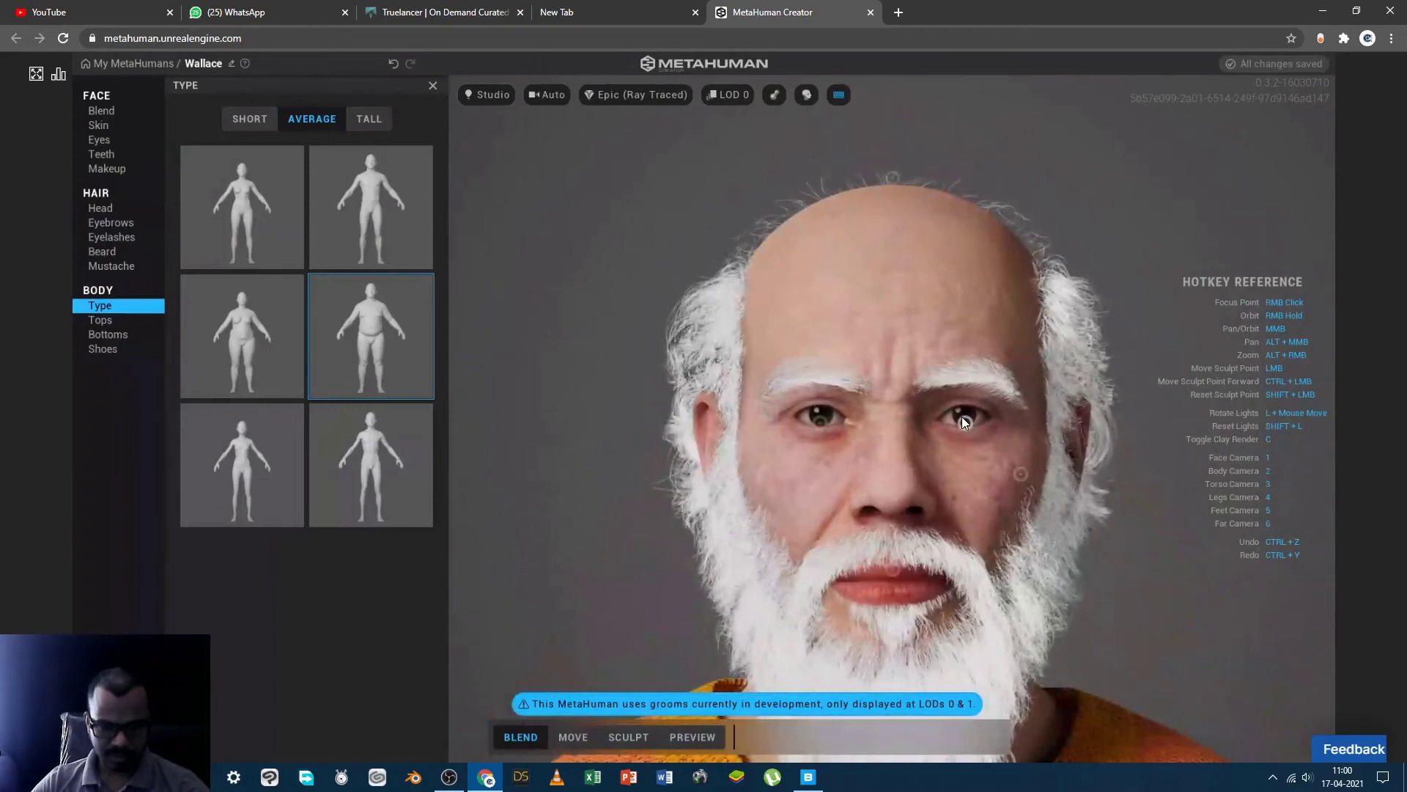
Blend Wallace's eye region, and sculpt the outer corner and lower lid of one eye in Sculpt mode
mouse_move(966, 424)
left_click_drag(966, 423, 1098, 380)
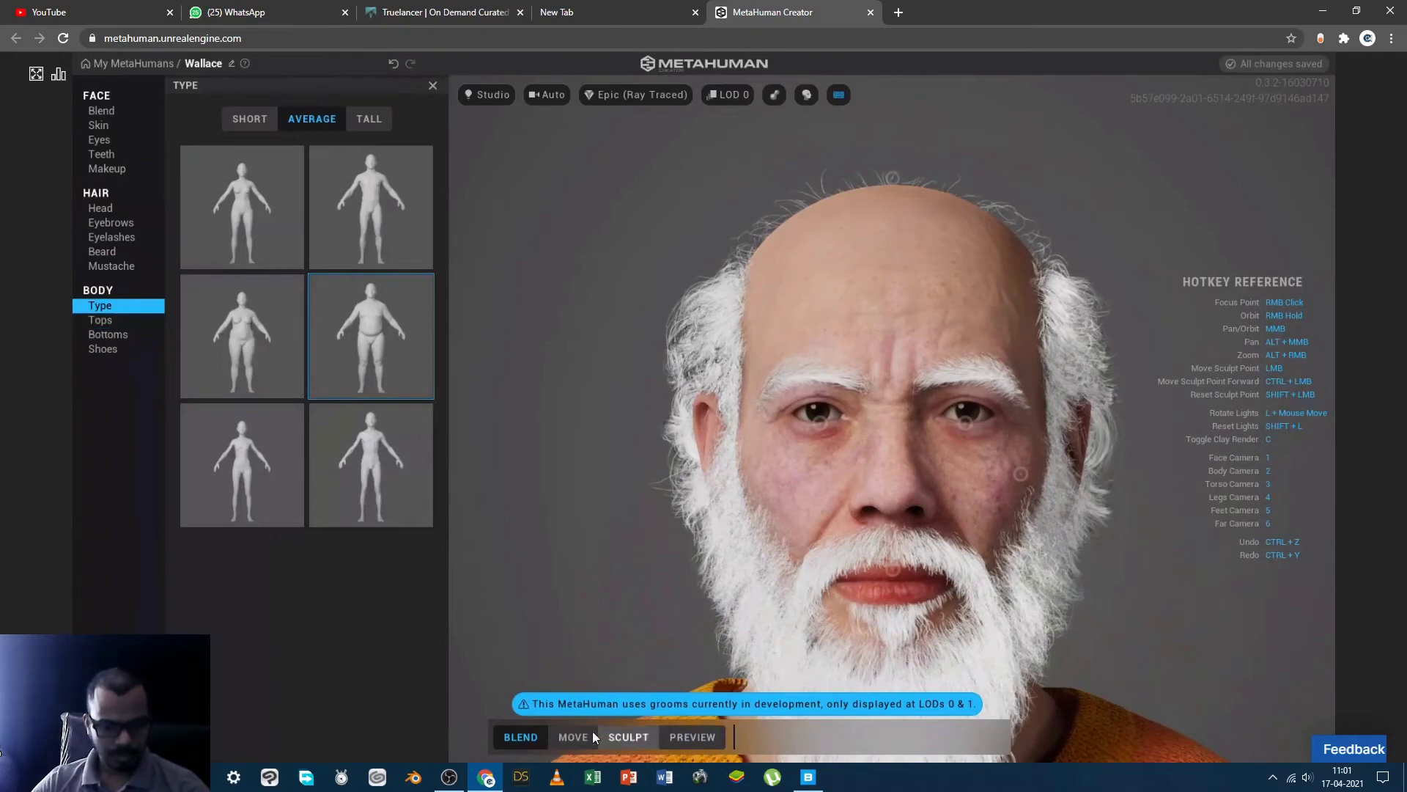
left_click(628, 738)
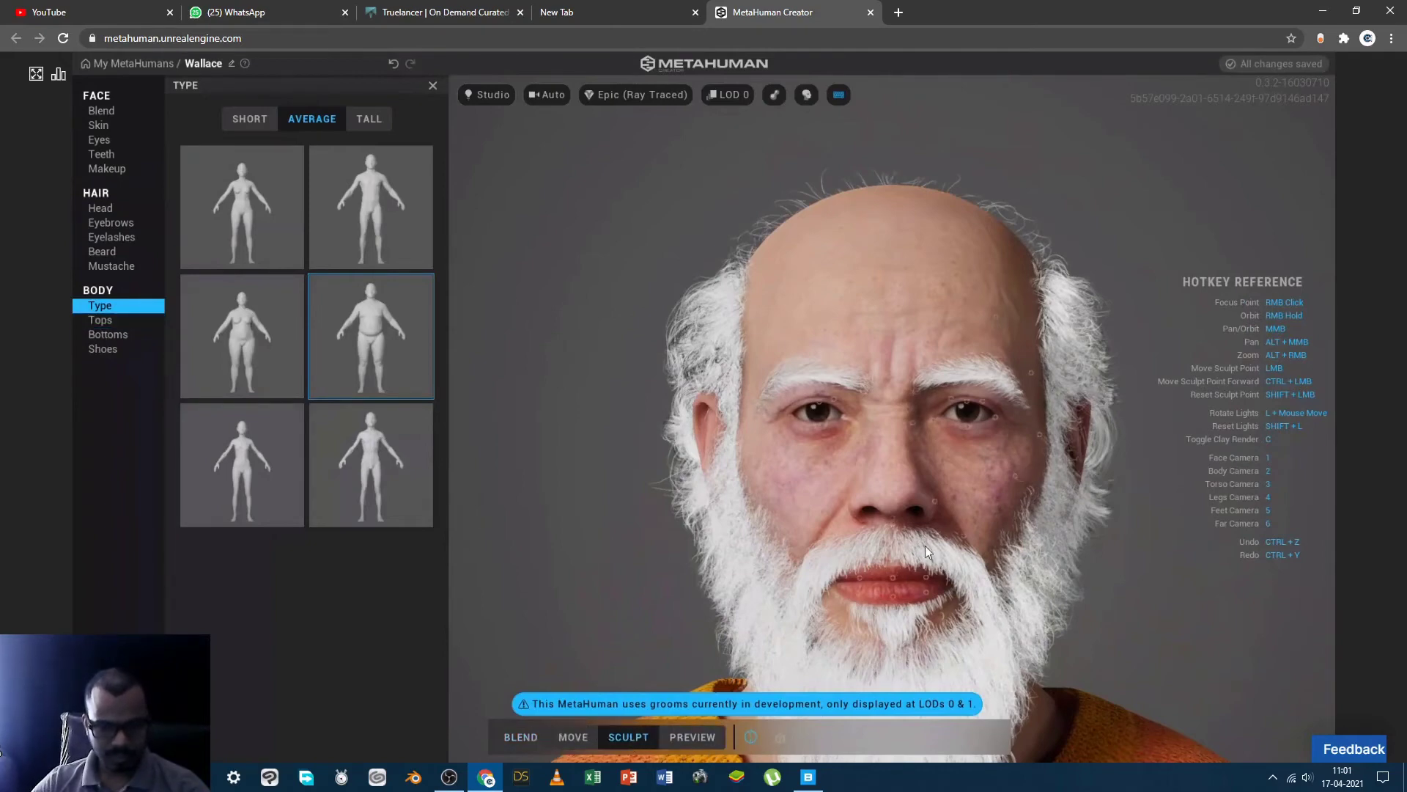
mouse_move(995, 416)
left_mouse_down()
mouse_move(1049, 410)
mouse_move(1019, 412)
mouse_move(1030, 411)
left_mouse_up()
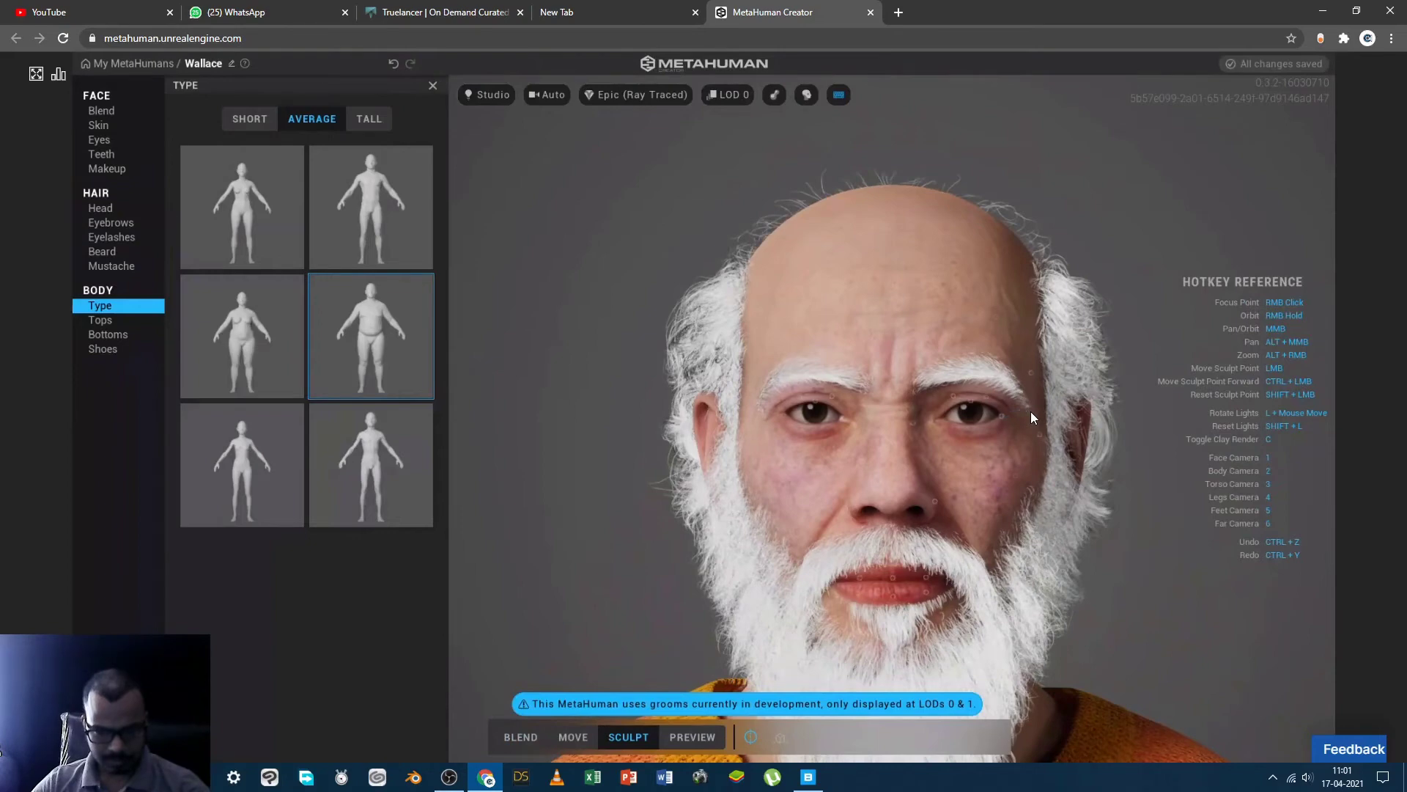
mouse_move(973, 425)
left_mouse_down()
mouse_move(970, 379)
mouse_move(1000, 503)
mouse_move(986, 442)
left_mouse_up()
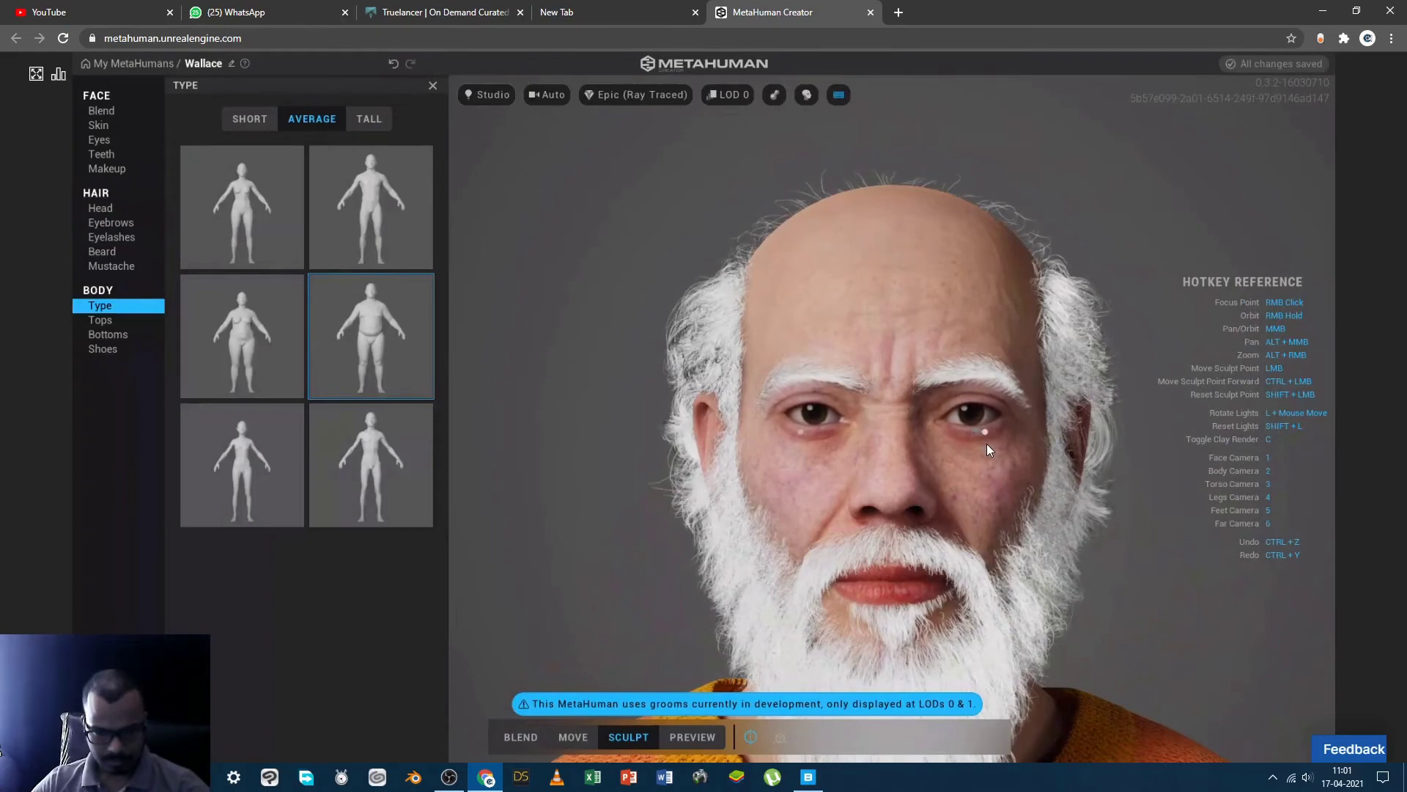
mouse_move(932, 421)
left_mouse_down()
mouse_move(918, 422)
mouse_move(970, 389)
mouse_move(968, 375)
mouse_move(1013, 485)
mouse_move(1062, 482)
left_mouse_up()
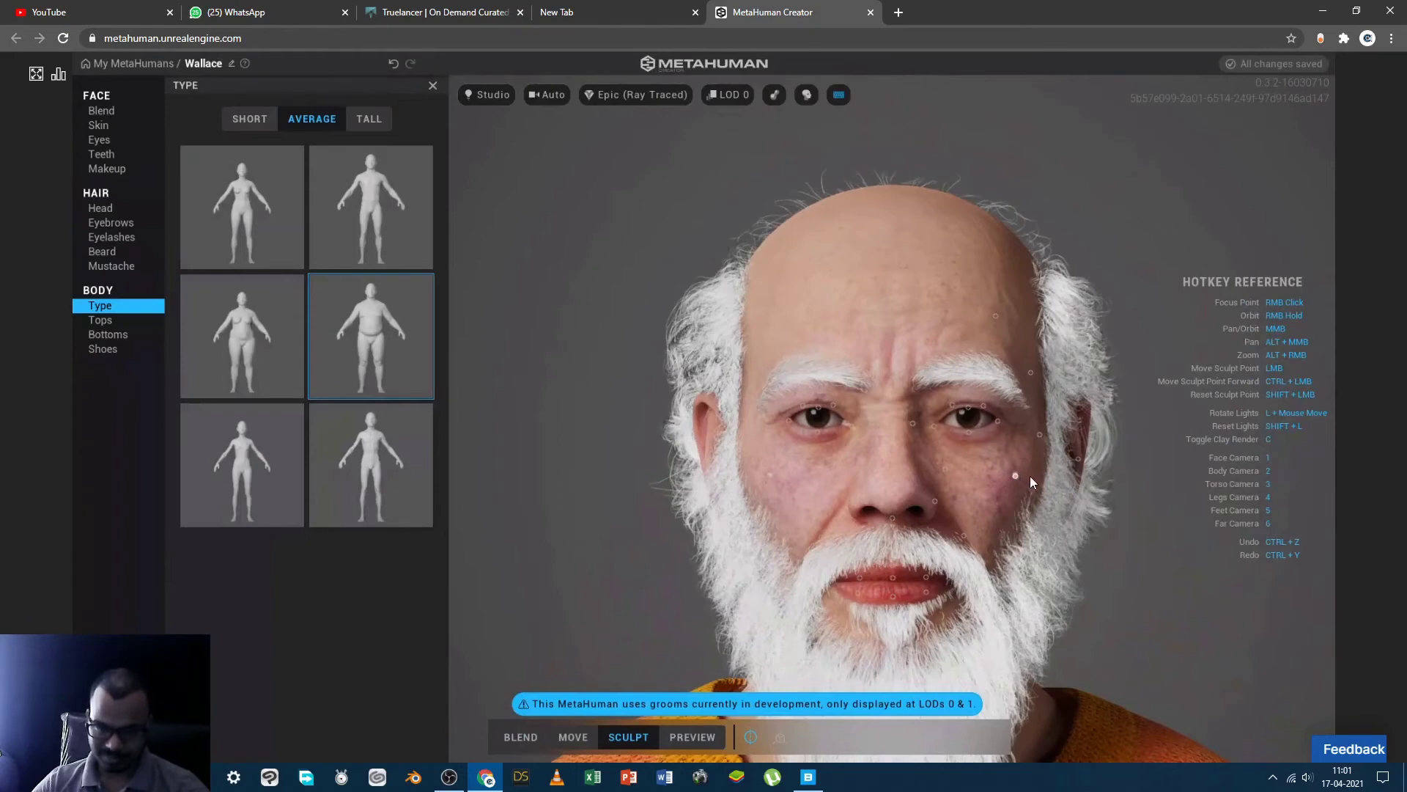
Sculpt Wallace's cheek outward and downward, and play the animation preview on the reshaped face
left_click_drag(1030, 482, 1048, 482)
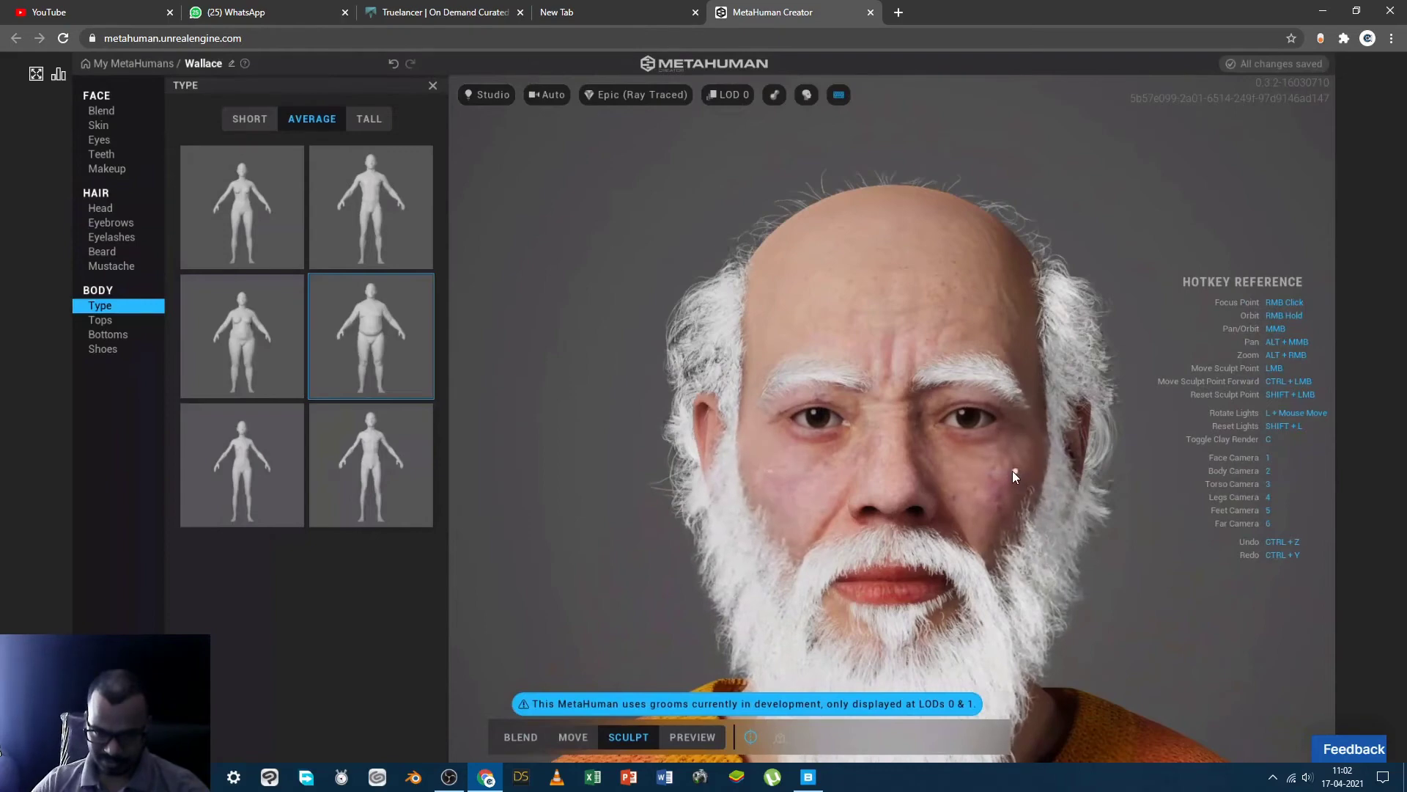
mouse_move(1005, 503)
mouse_move(1012, 475)
left_mouse_down()
mouse_move(1028, 498)
mouse_move(1019, 486)
left_mouse_up()
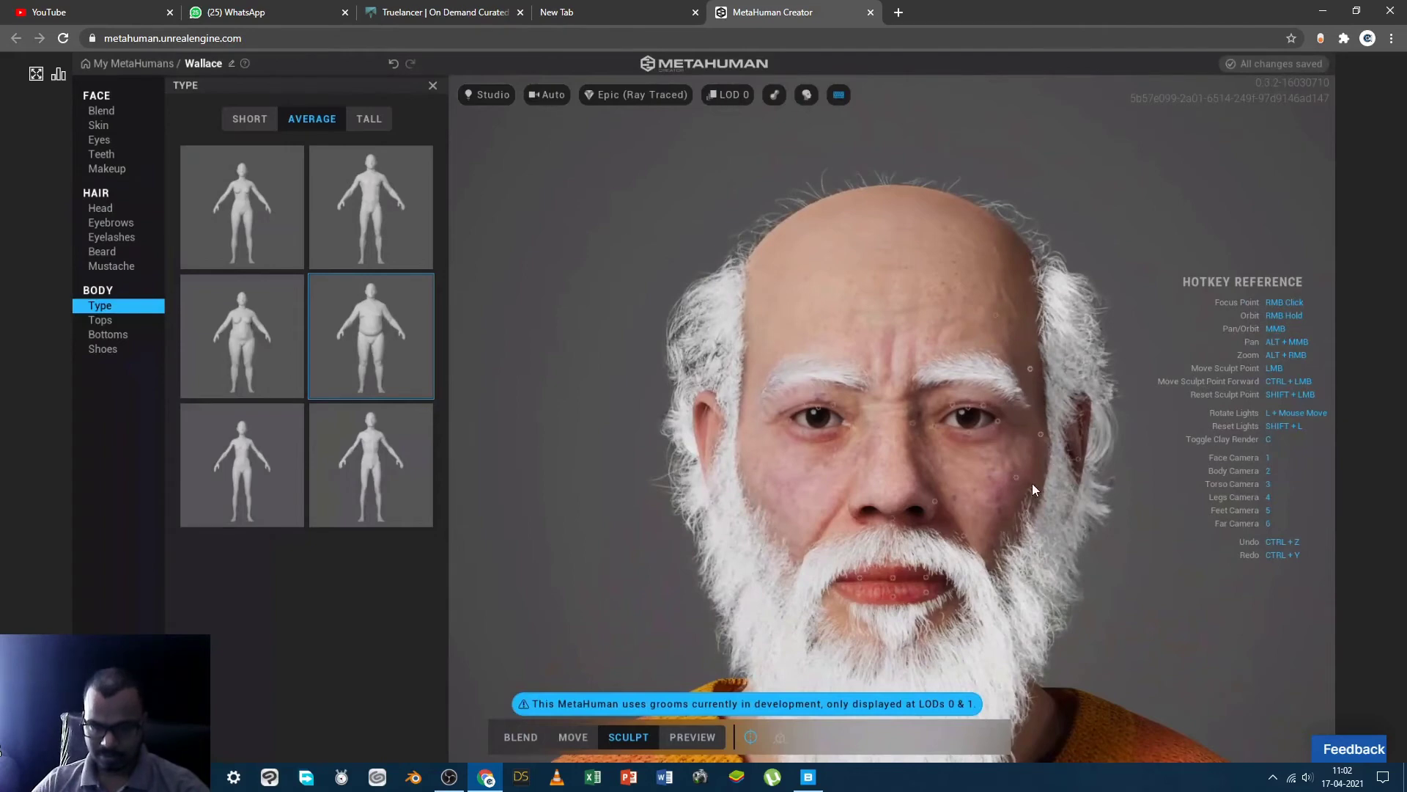
left_click_drag(1018, 477, 1036, 501)
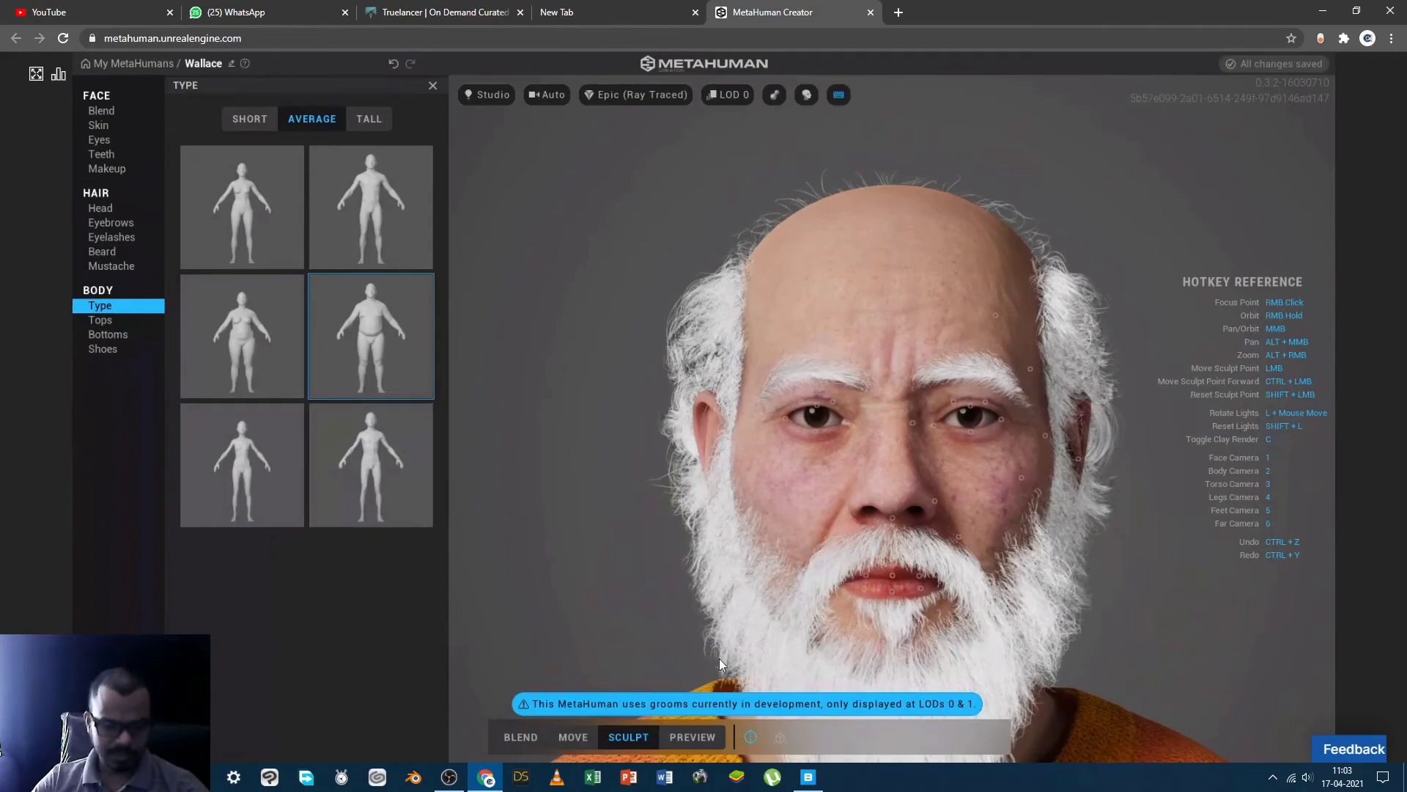
left_click(693, 736)
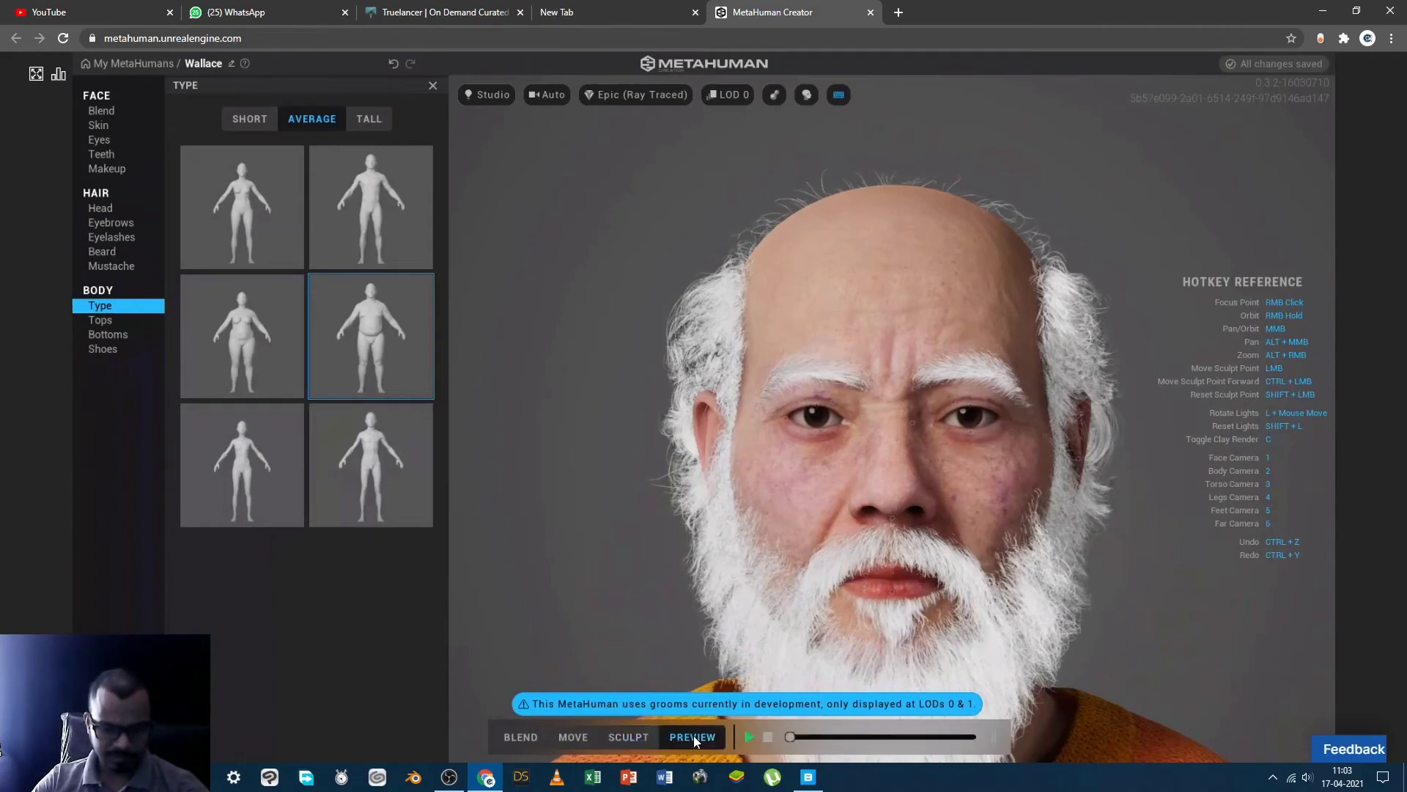
left_click(748, 736)
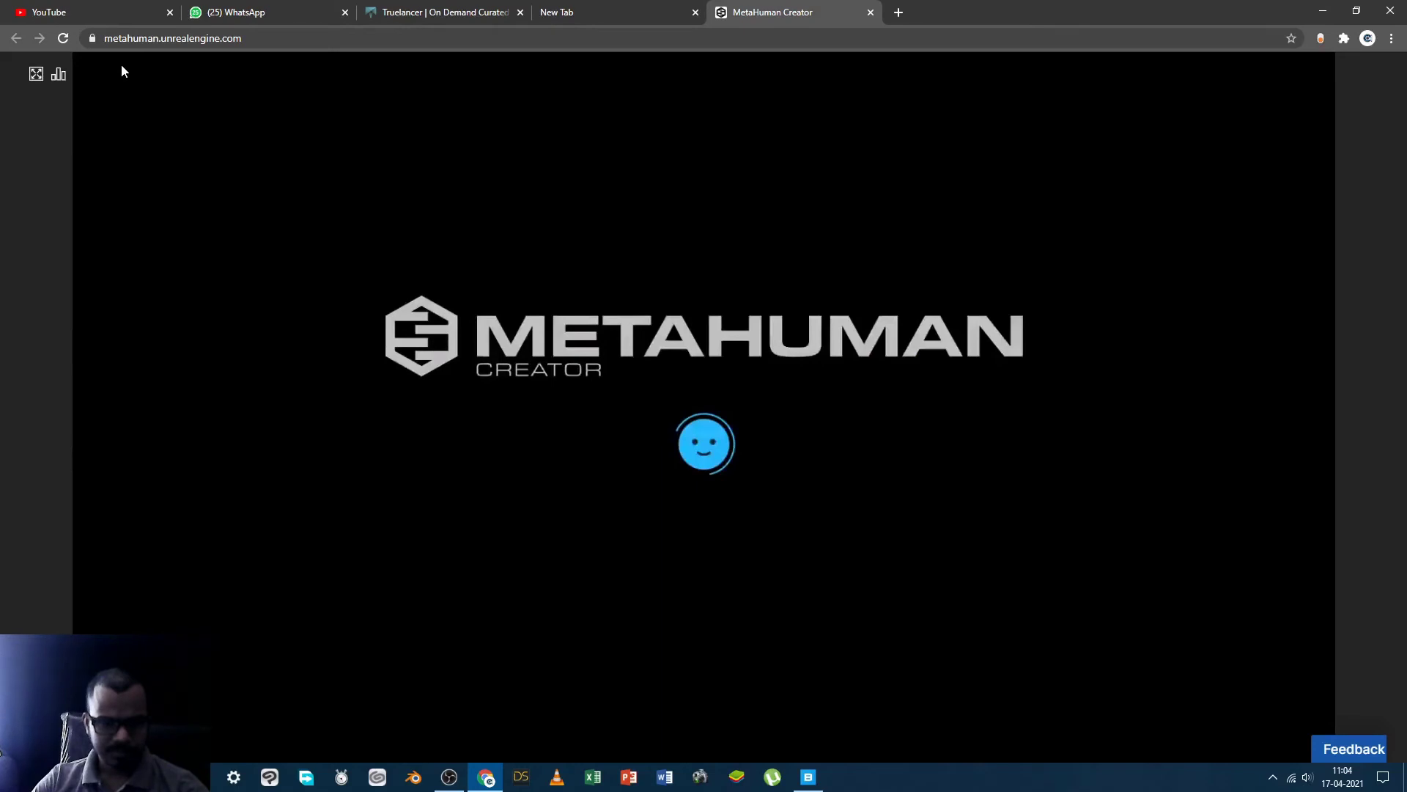
Switch to Quixel Bridge to view the saved MetaHumans, show Irene's download details, and return to MetaHuman Creator
left_click(810, 777)
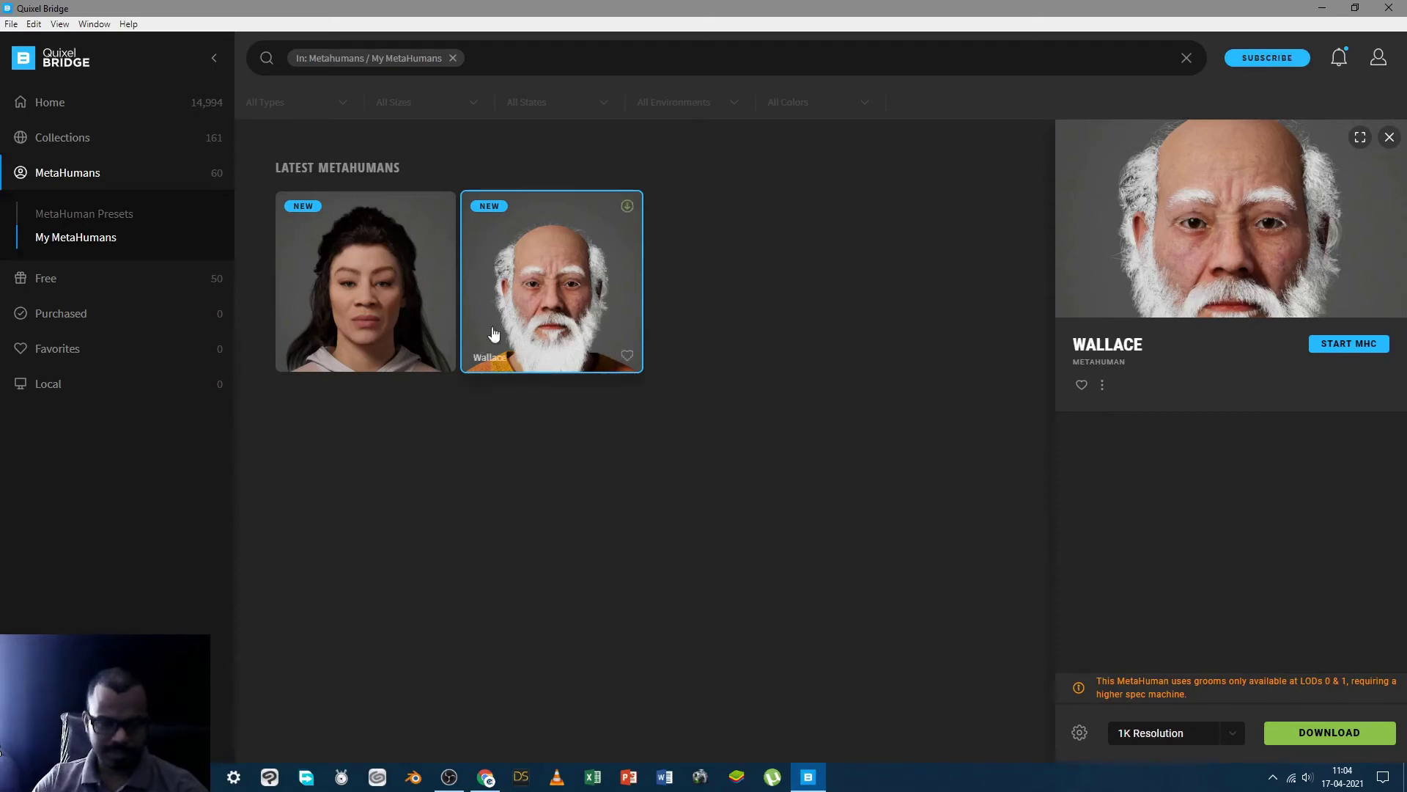
left_click(384, 303)
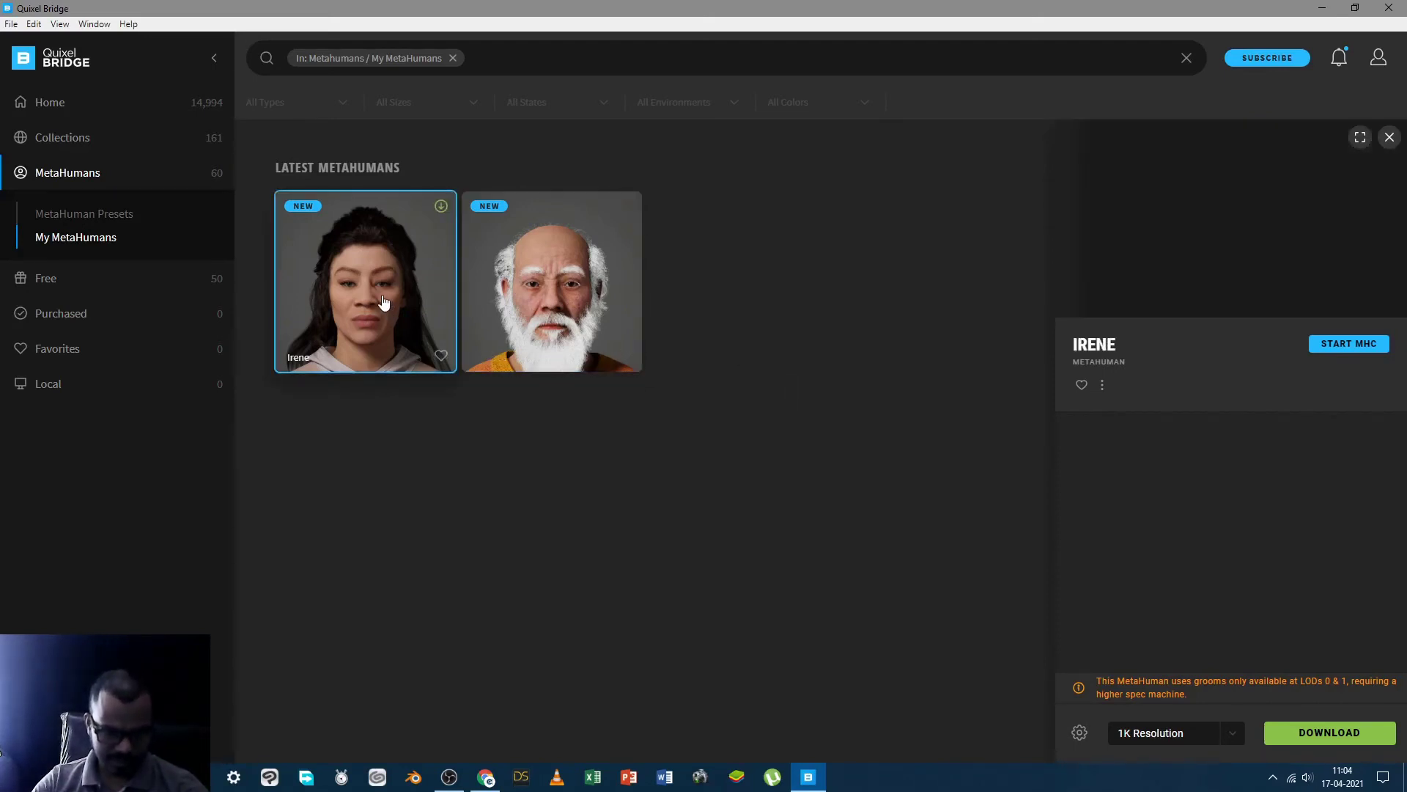
left_click(809, 780)
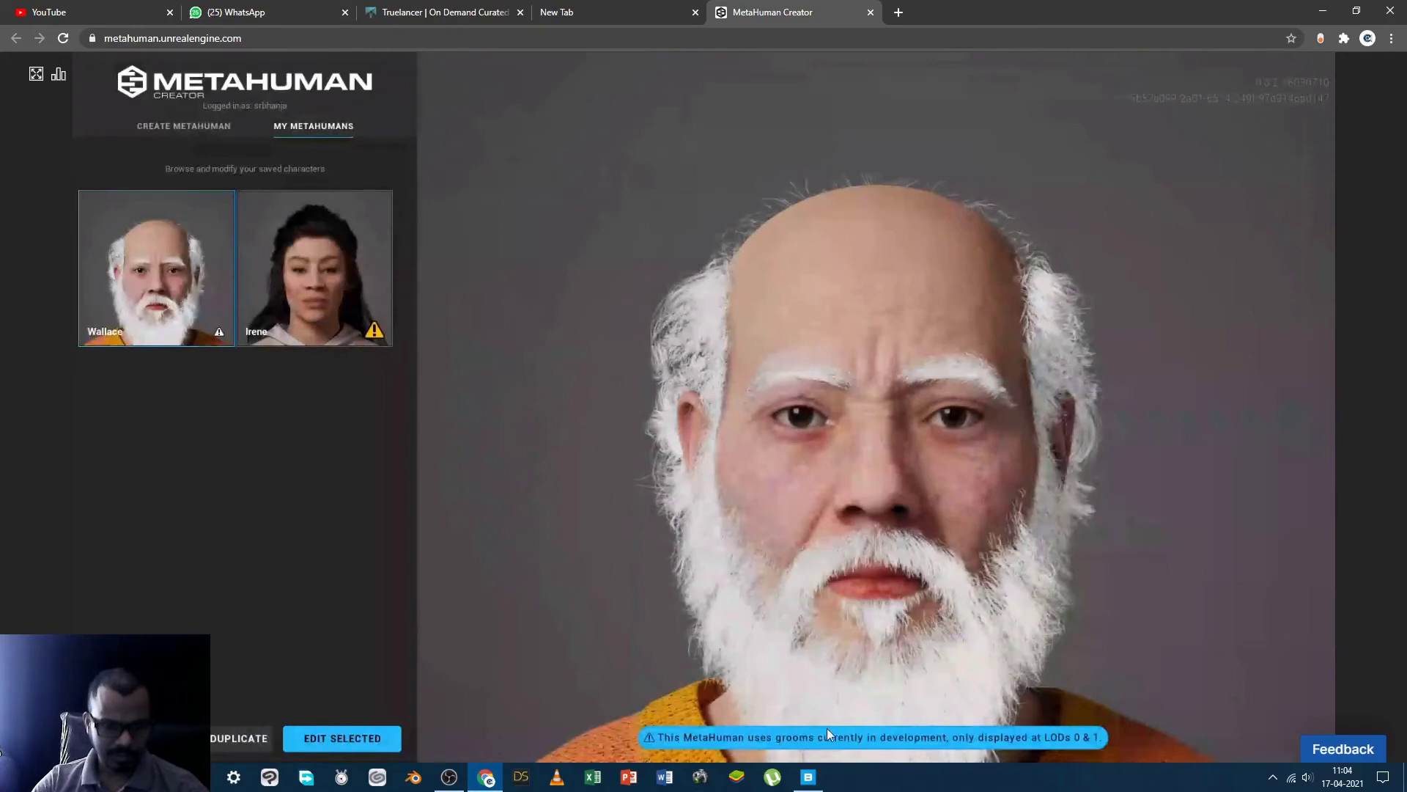
left_click(808, 778)
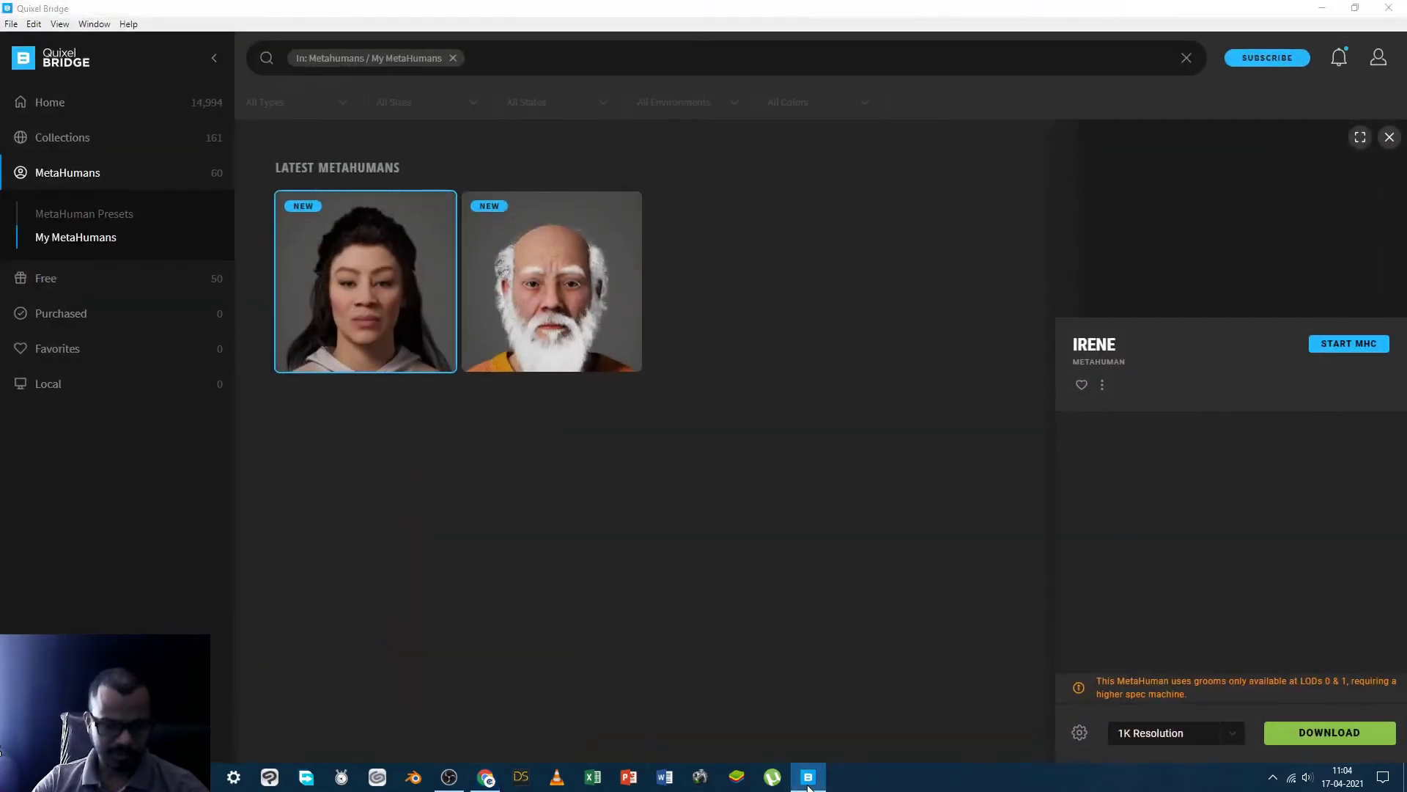
left_click(809, 784)
Open the saved character Irene for editing and show her face Blend options
left_click(299, 256)
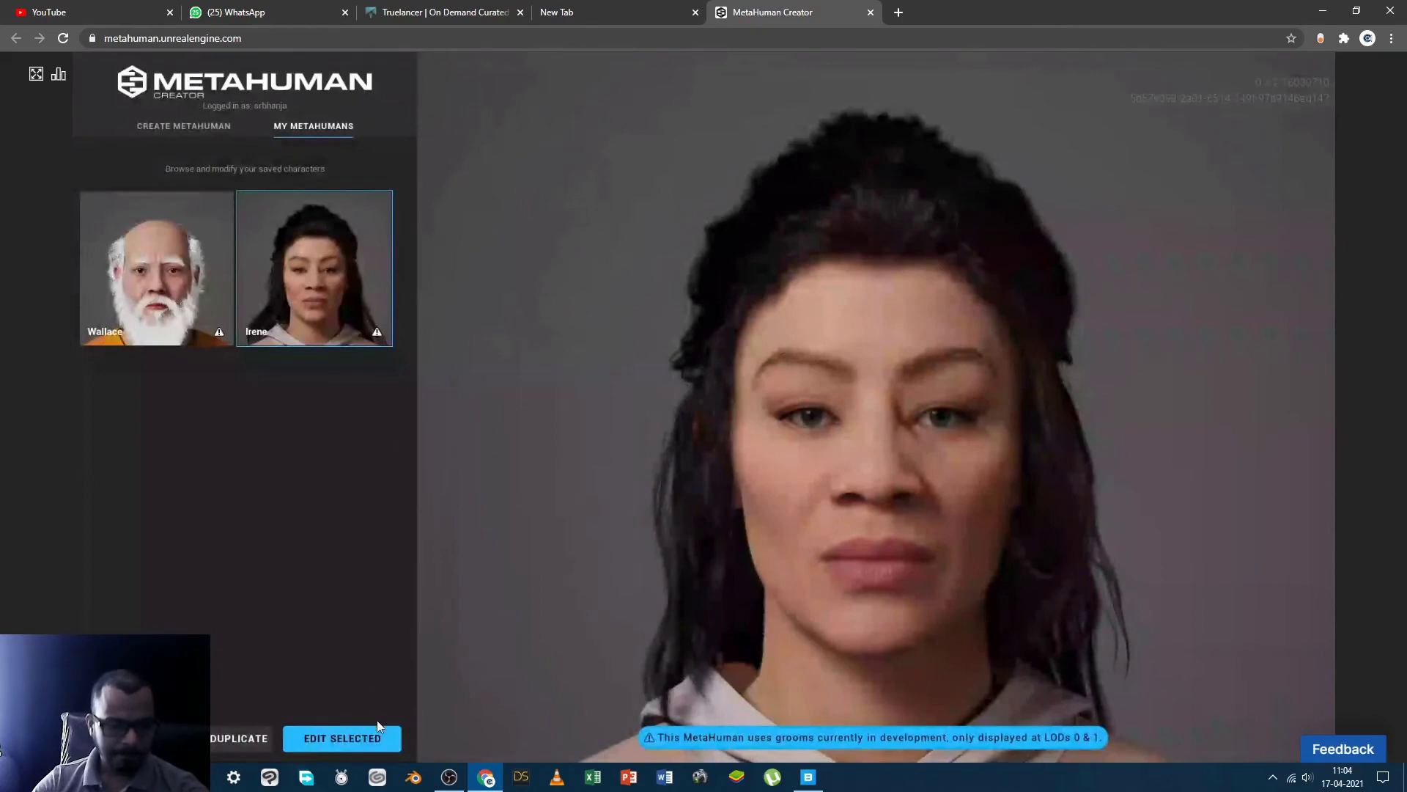
left_click(360, 736)
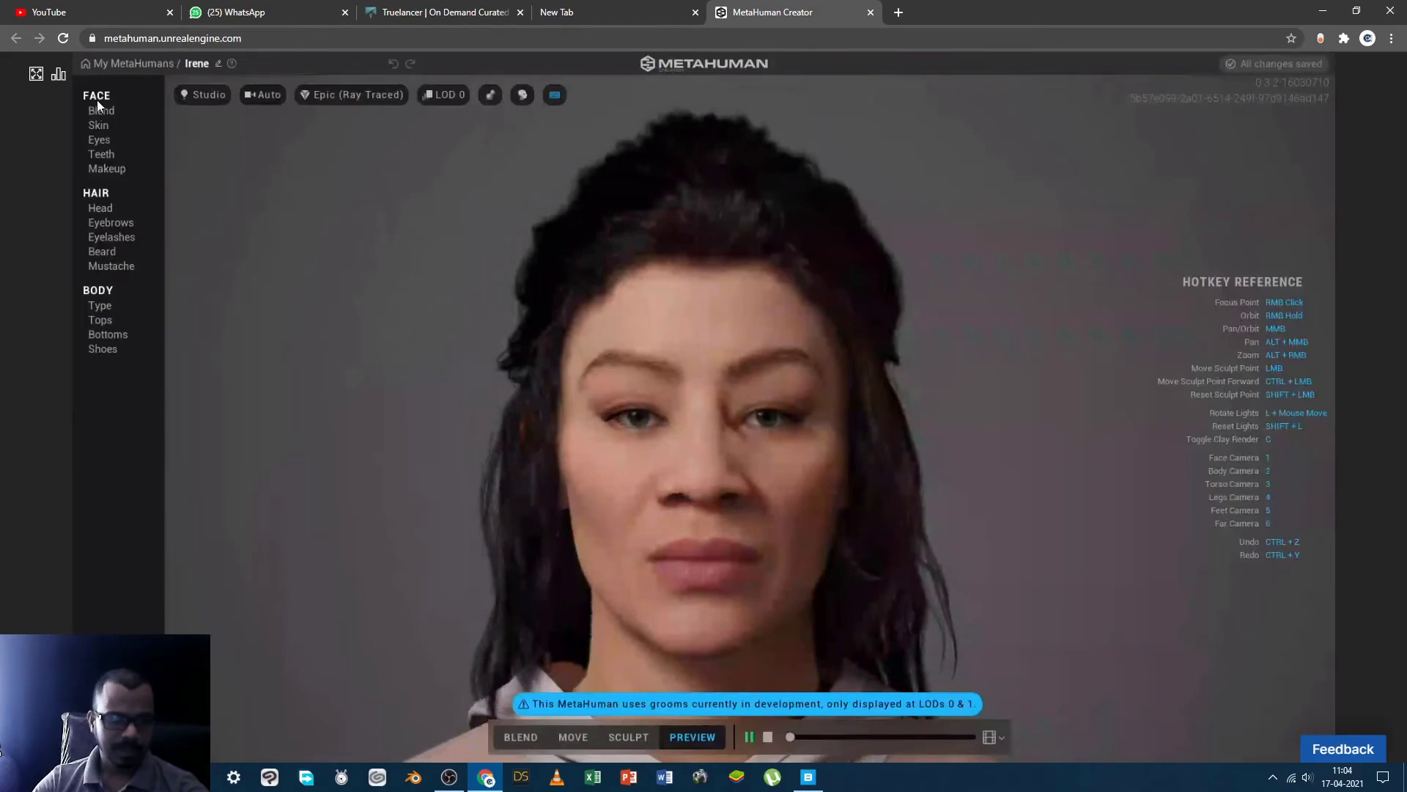
left_click(101, 111)
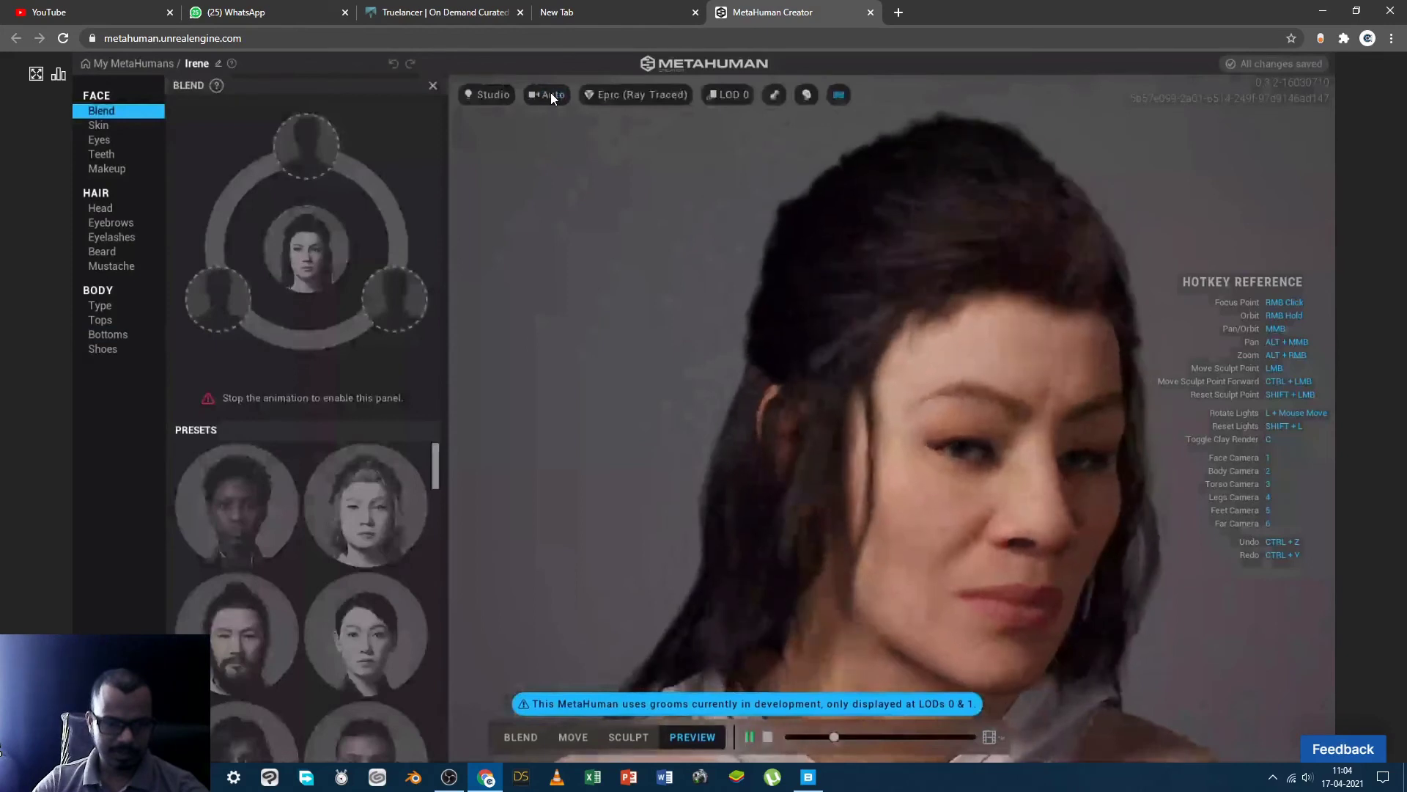
Switch the viewport camera from Auto to Body to show Irene at full length
left_click(551, 92)
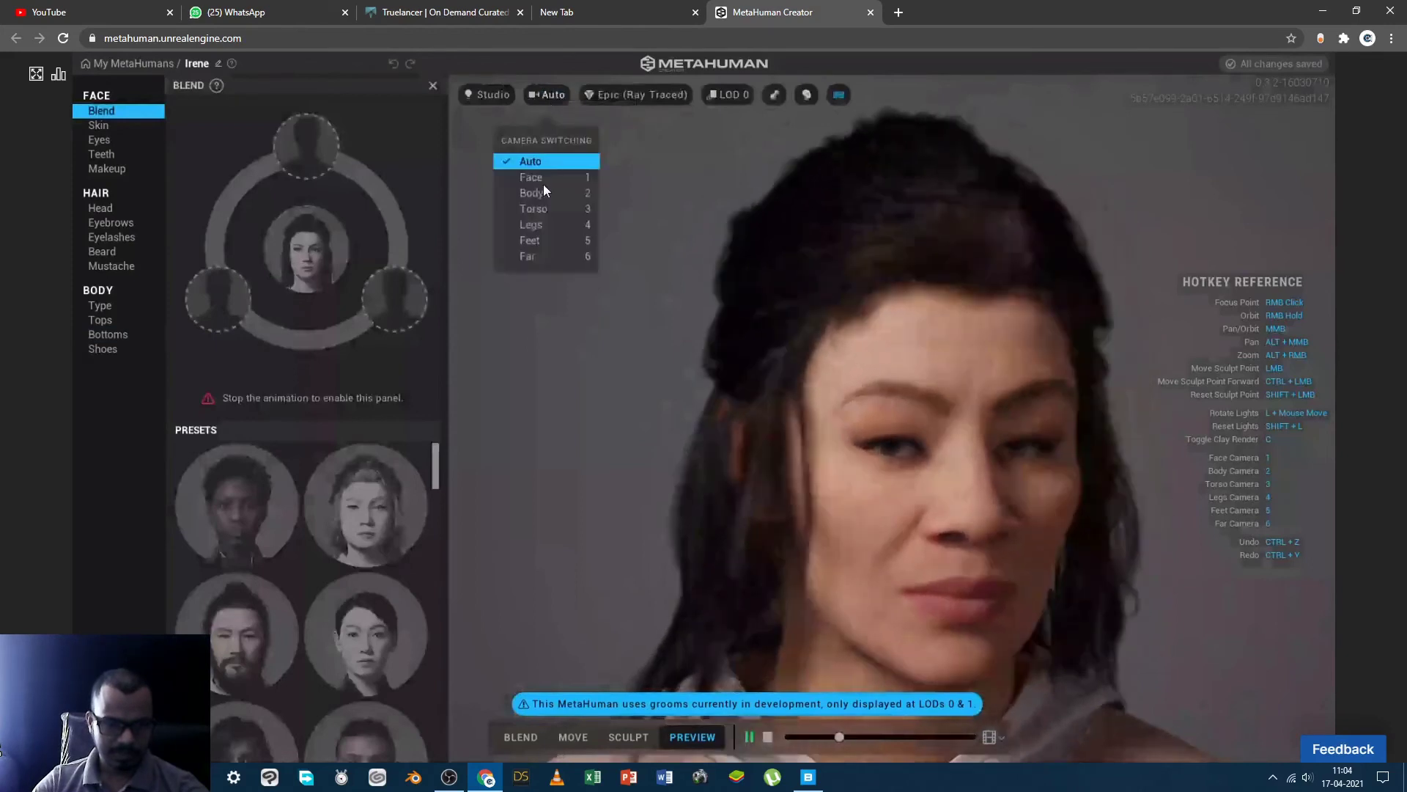
left_click(538, 204)
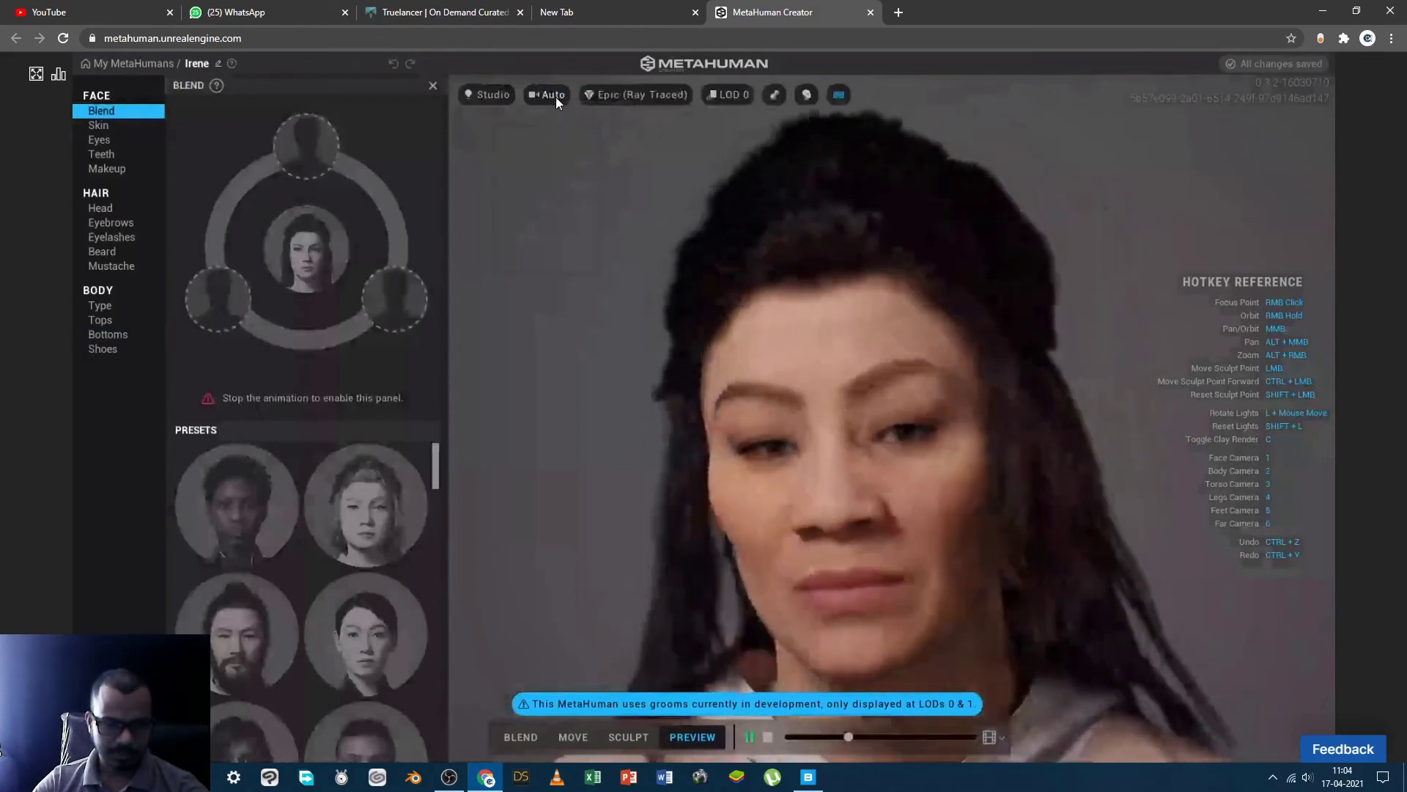
left_click(556, 97)
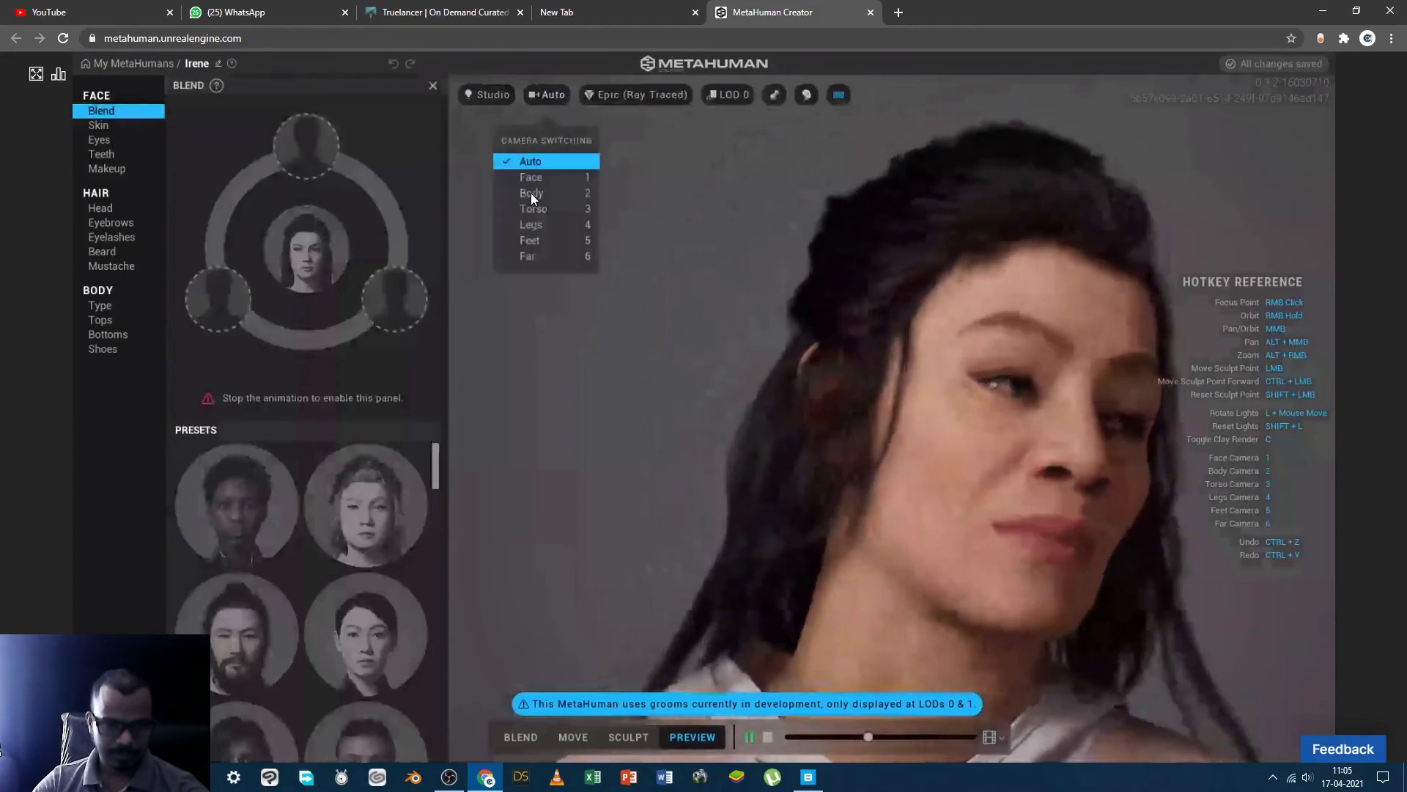
left_click(531, 192)
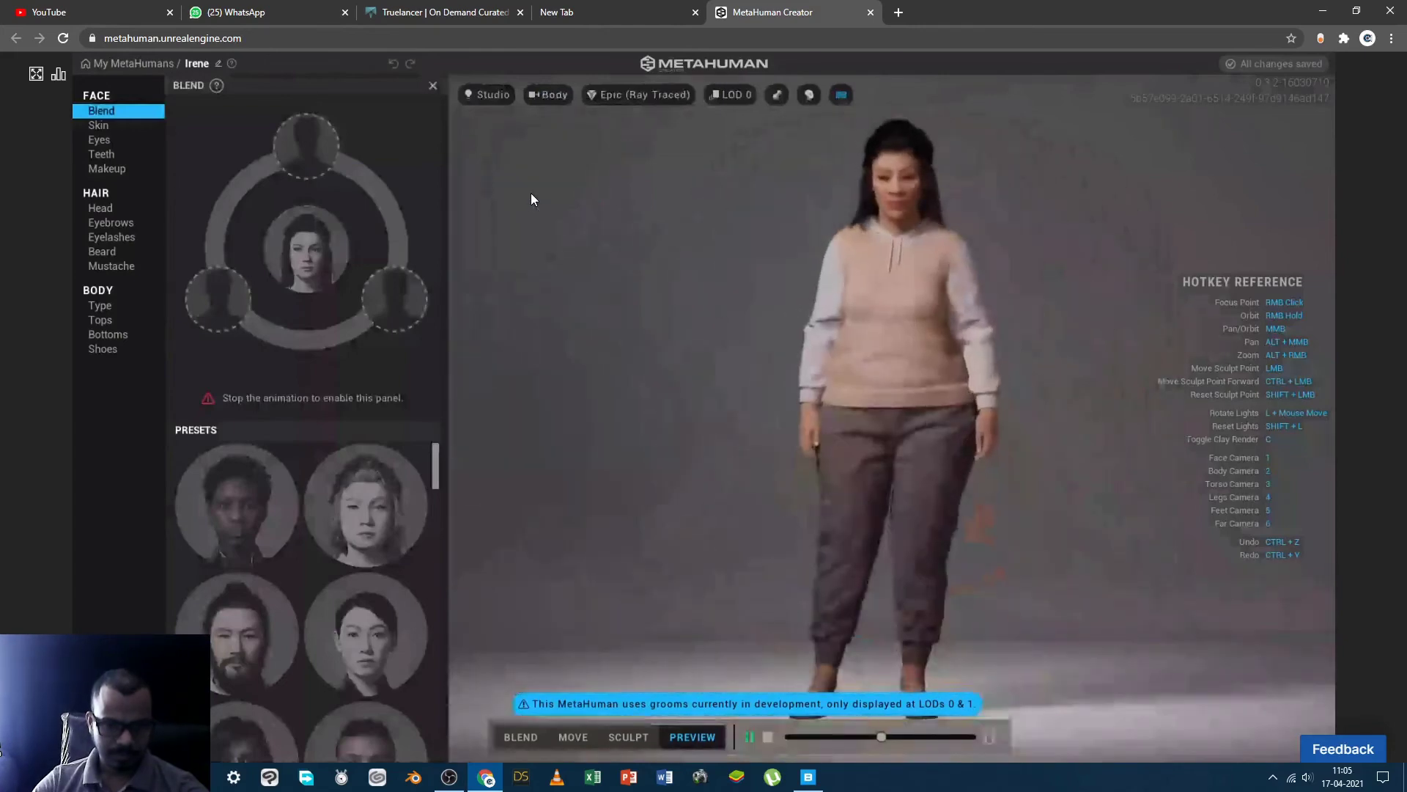
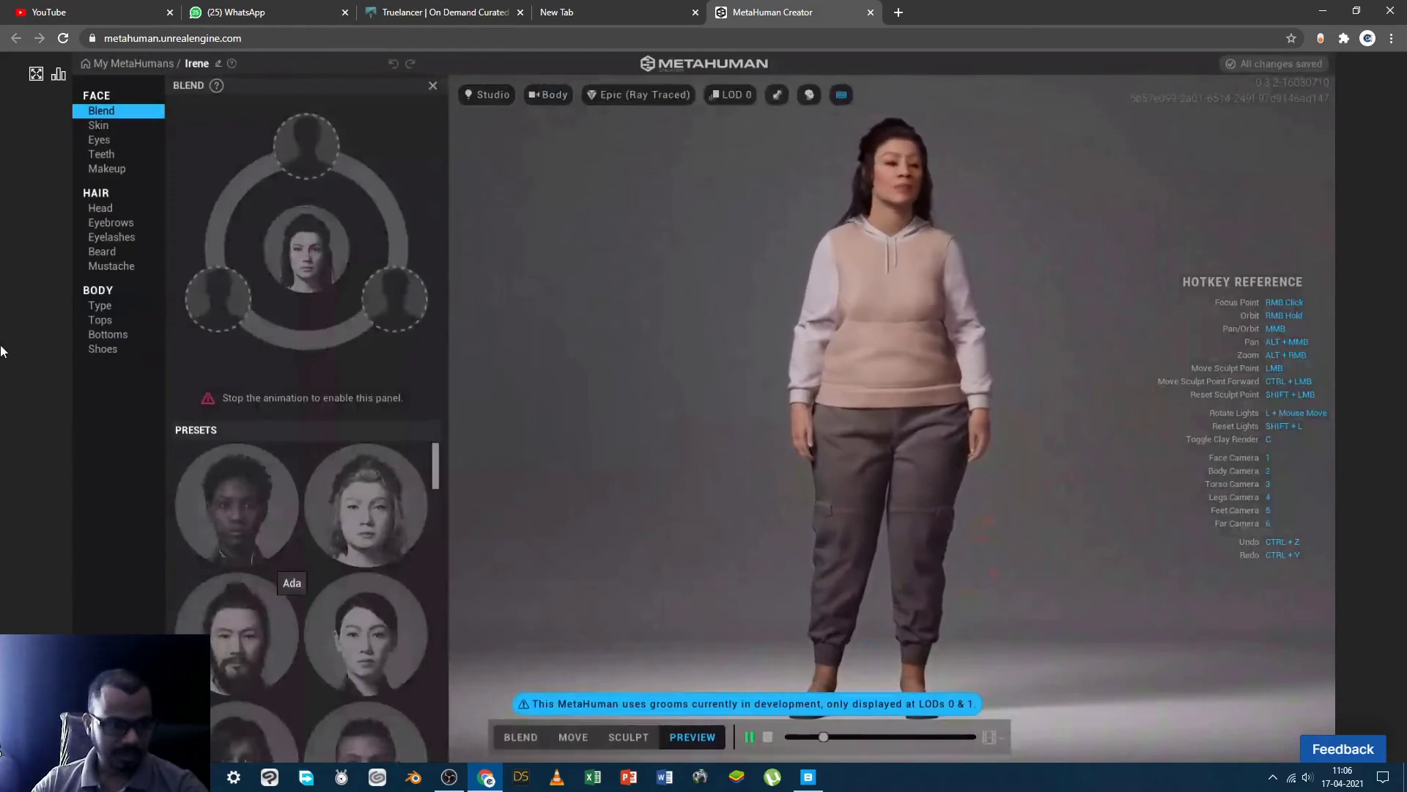
Show Irene's tops, take the hoodie off her, and put it back on
left_click(101, 321)
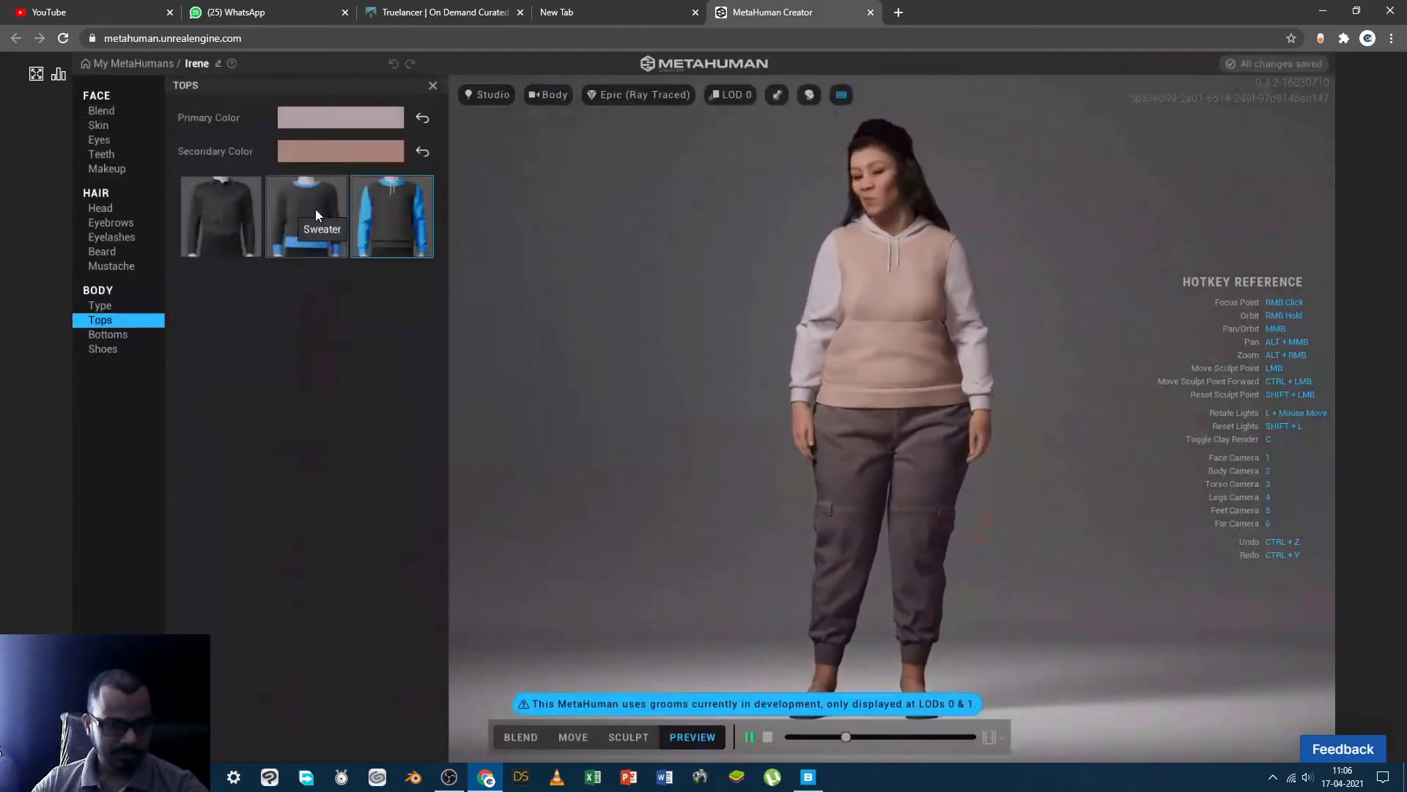
left_click(385, 210)
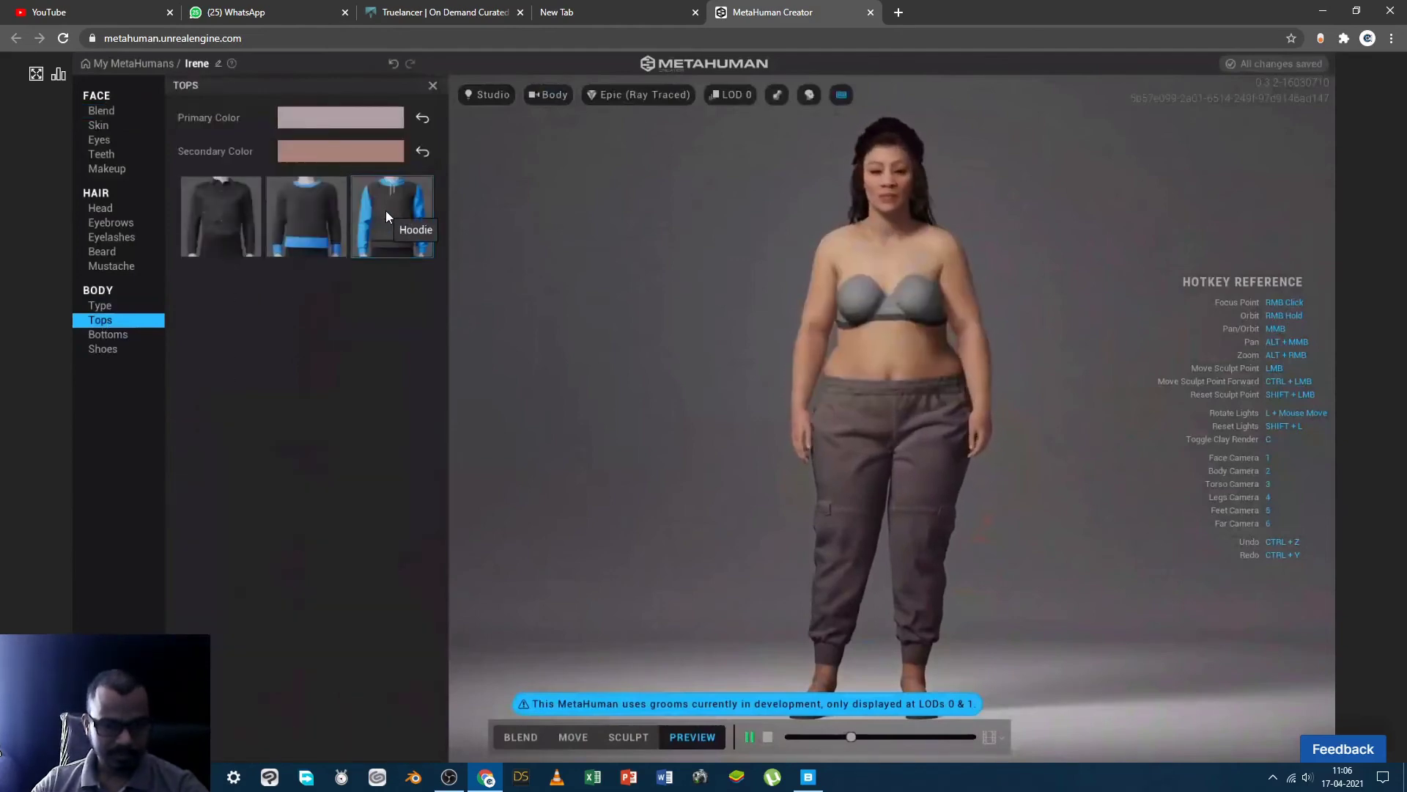
left_click(385, 209)
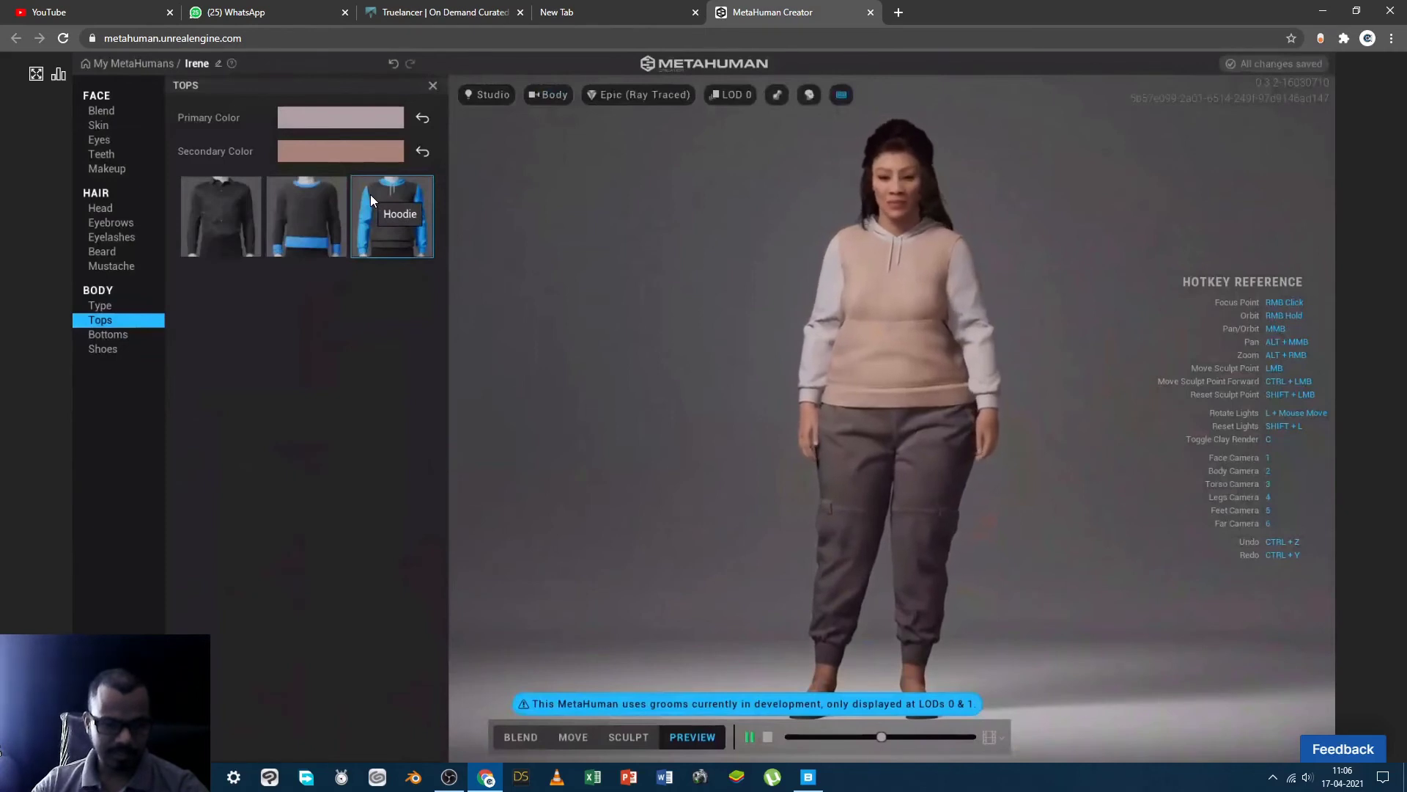
Set the hoodie's primary color to bright red, hex D30000
left_click(324, 117)
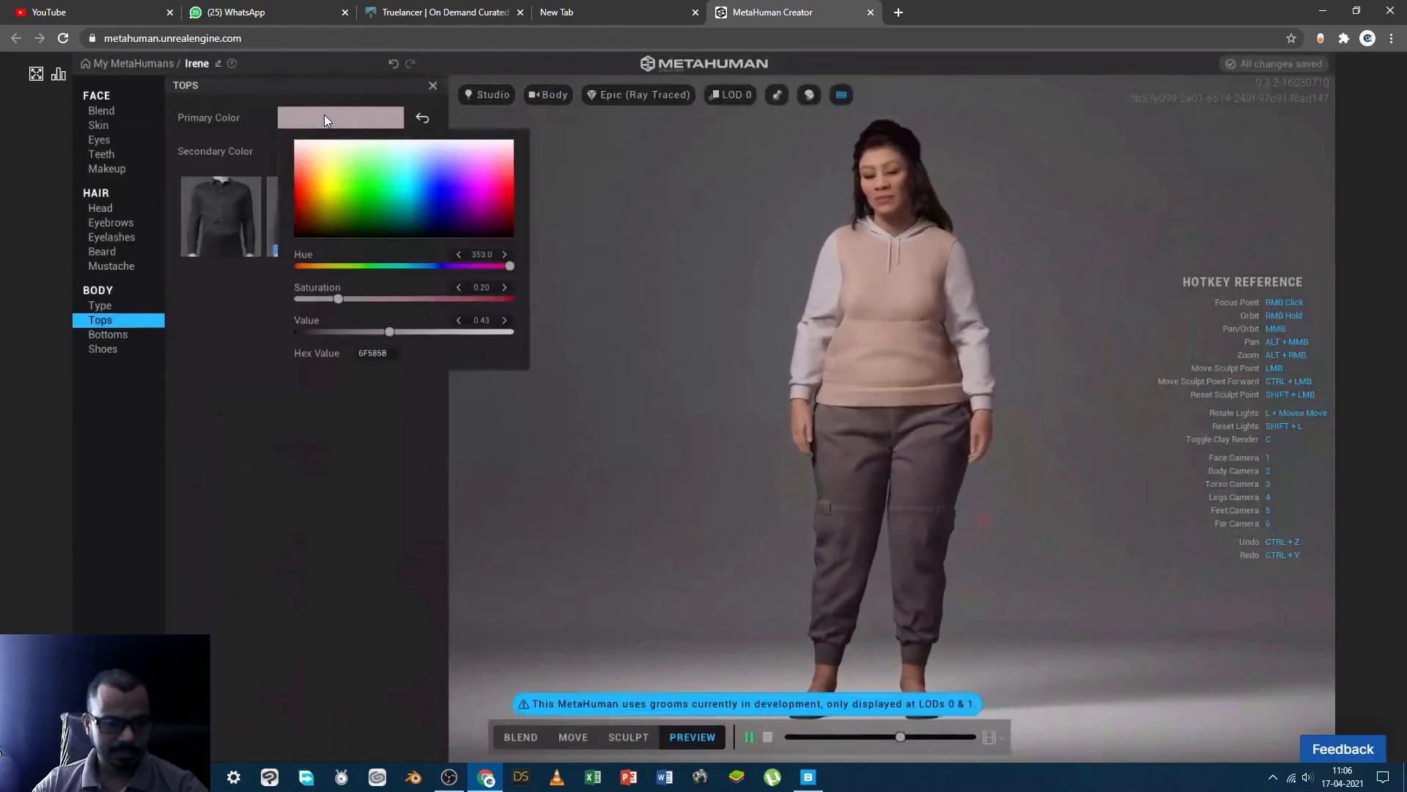
left_click(303, 192)
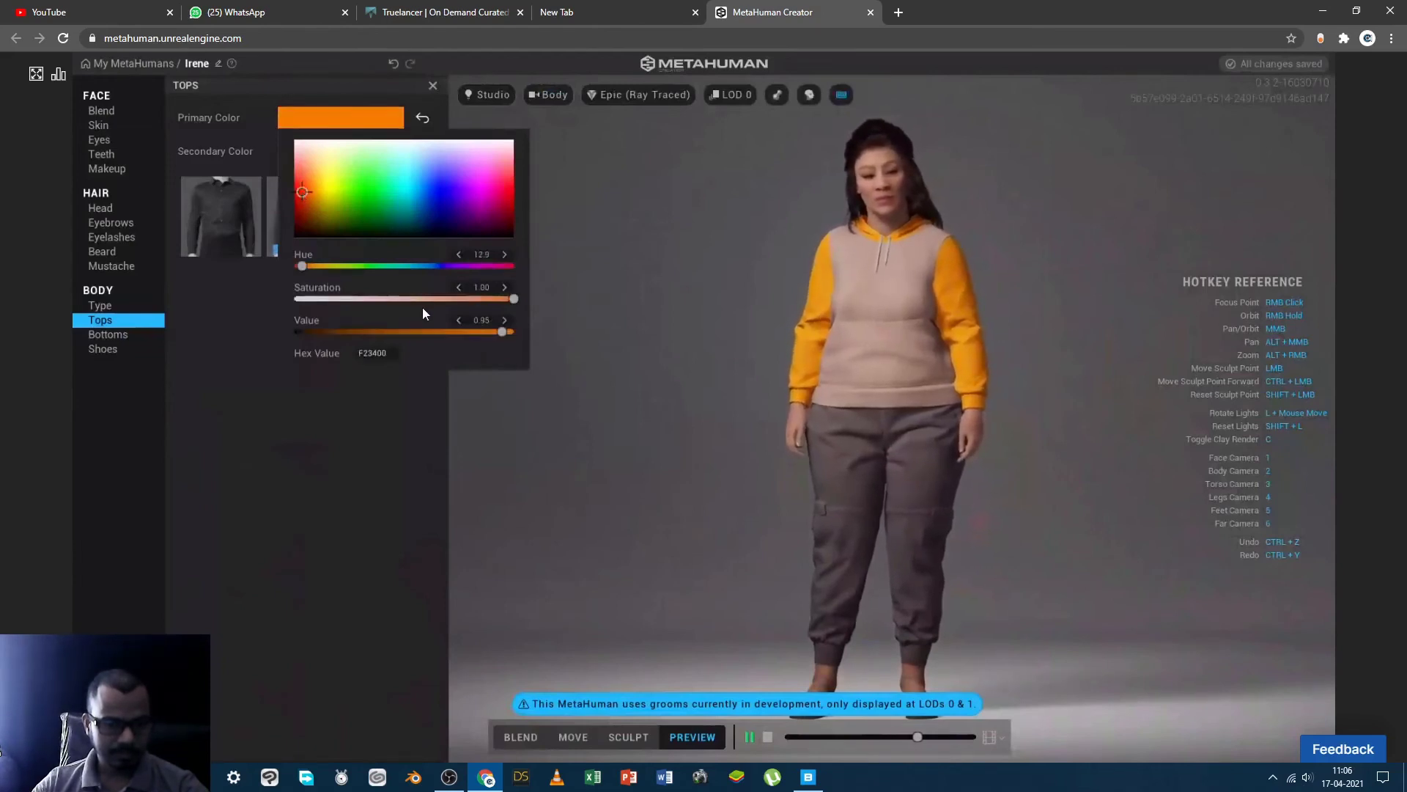
left_click_drag(501, 332, 371, 335)
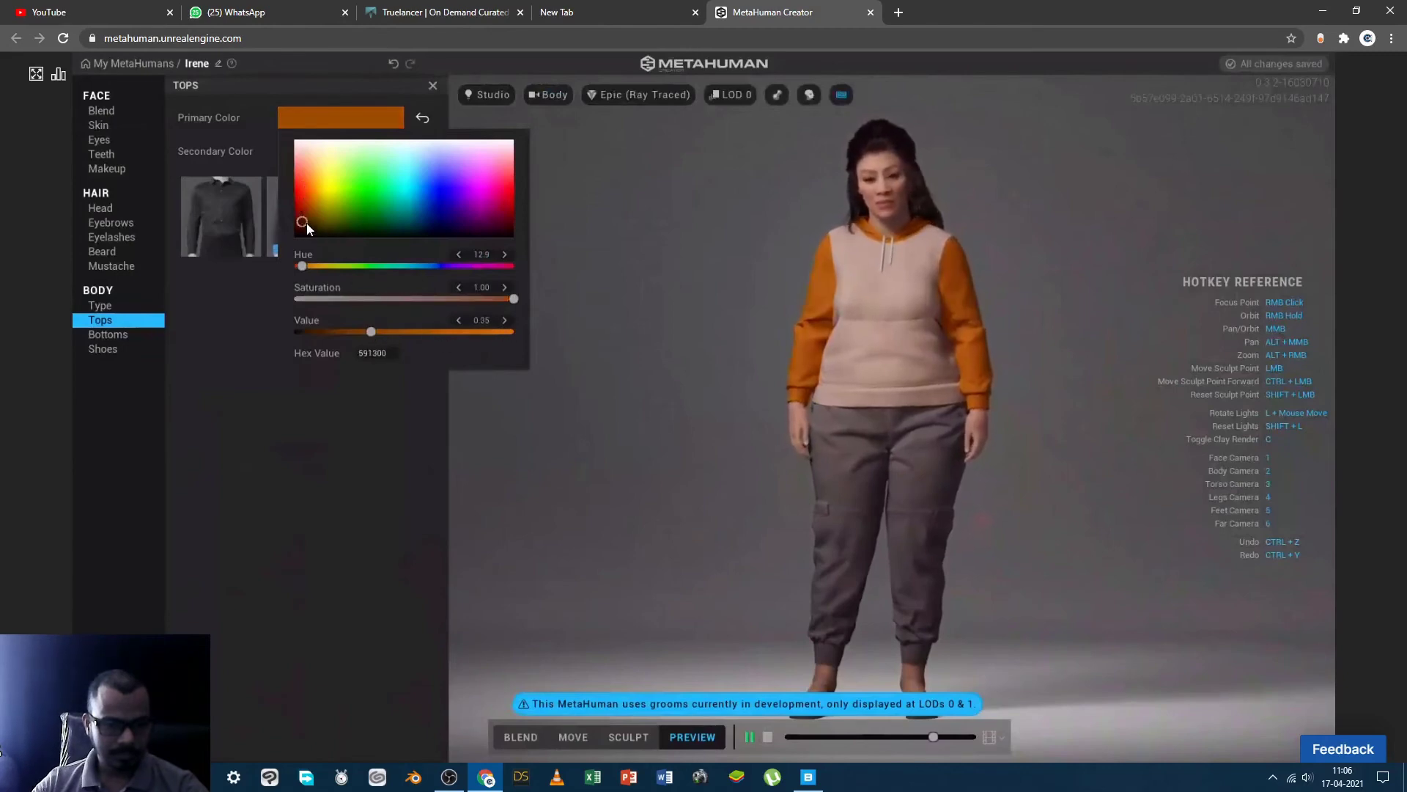
mouse_move(307, 224)
left_mouse_down()
mouse_move(283, 183)
mouse_move(283, 198)
left_mouse_up()
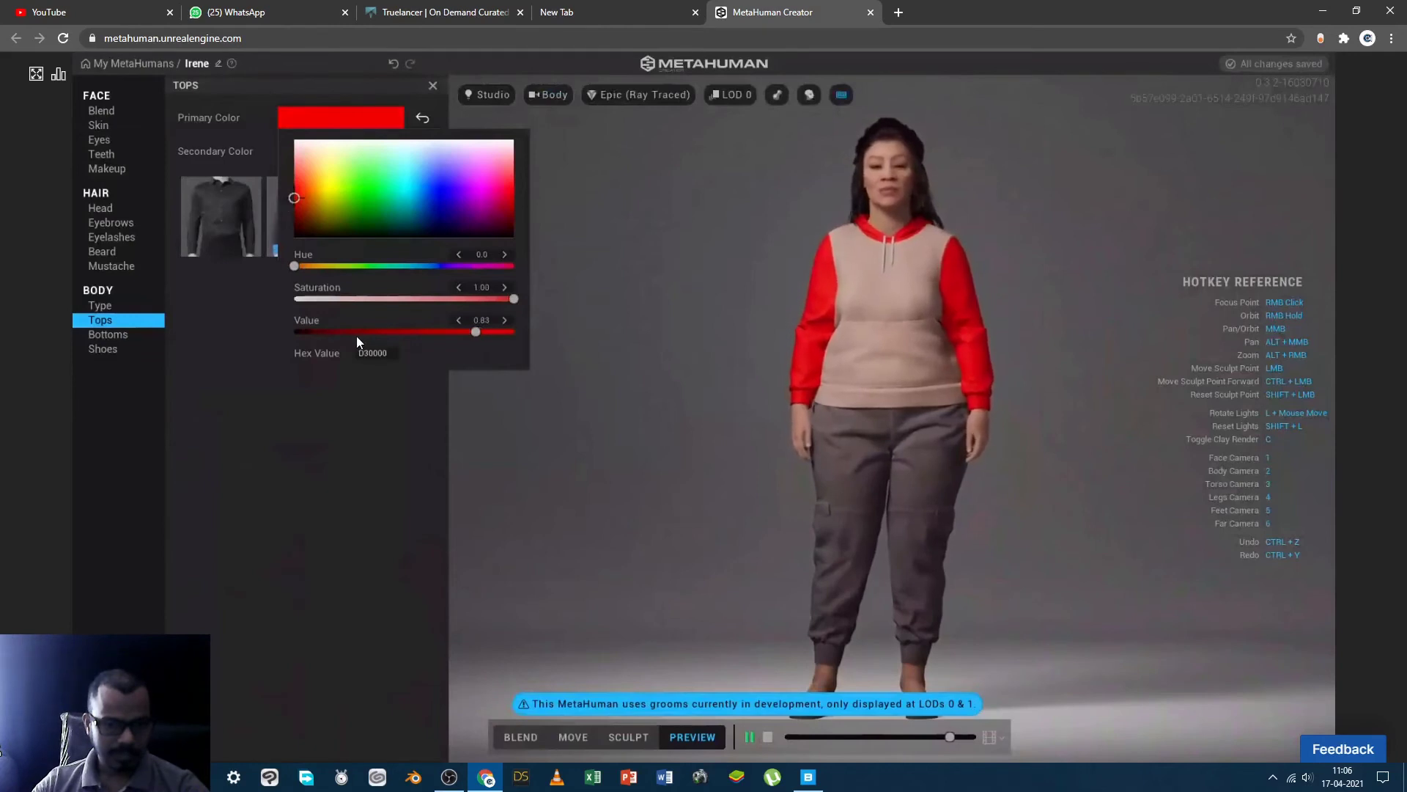
left_click(401, 438)
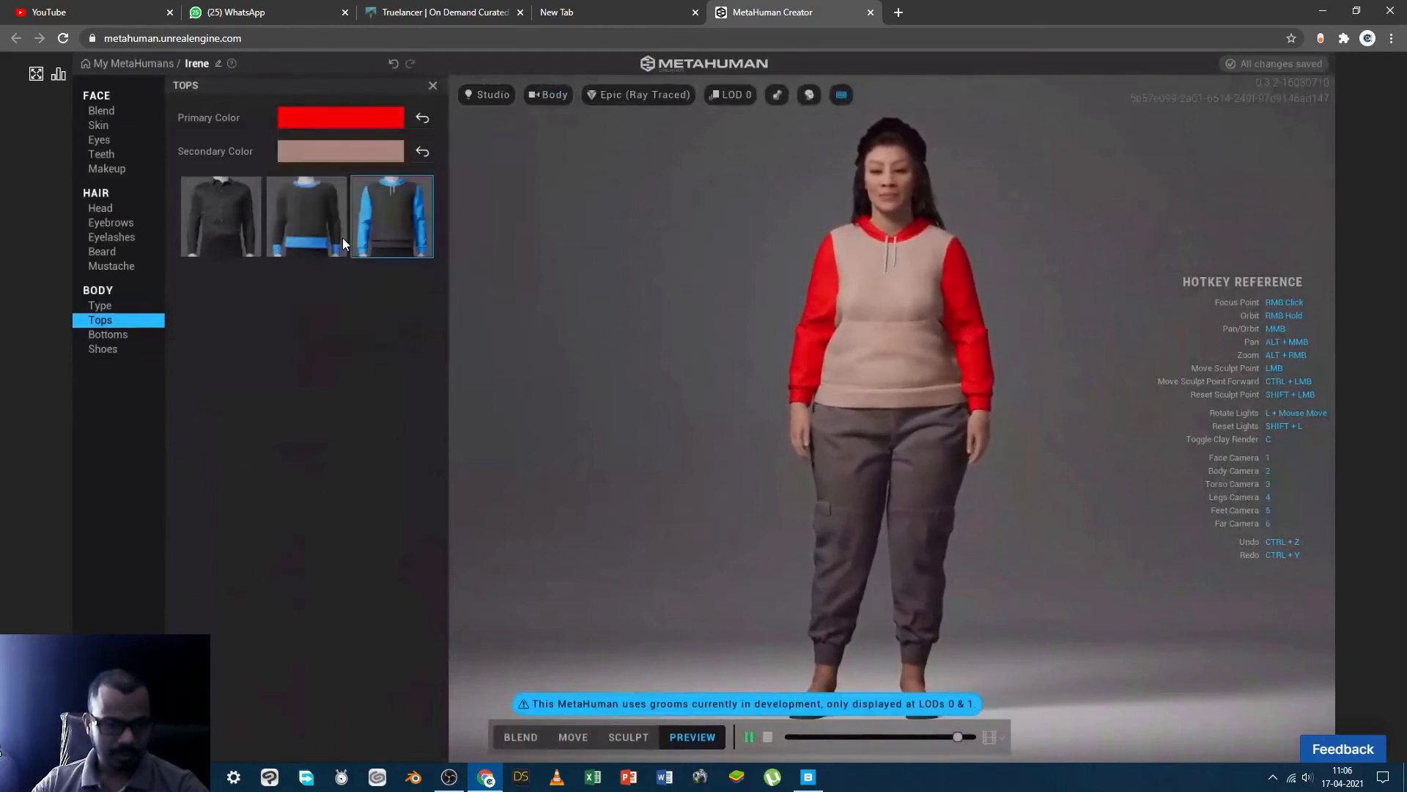
Try magenta, blue, green, yellow, orange-red and dark red as the hoodie's secondary color
left_click(314, 152)
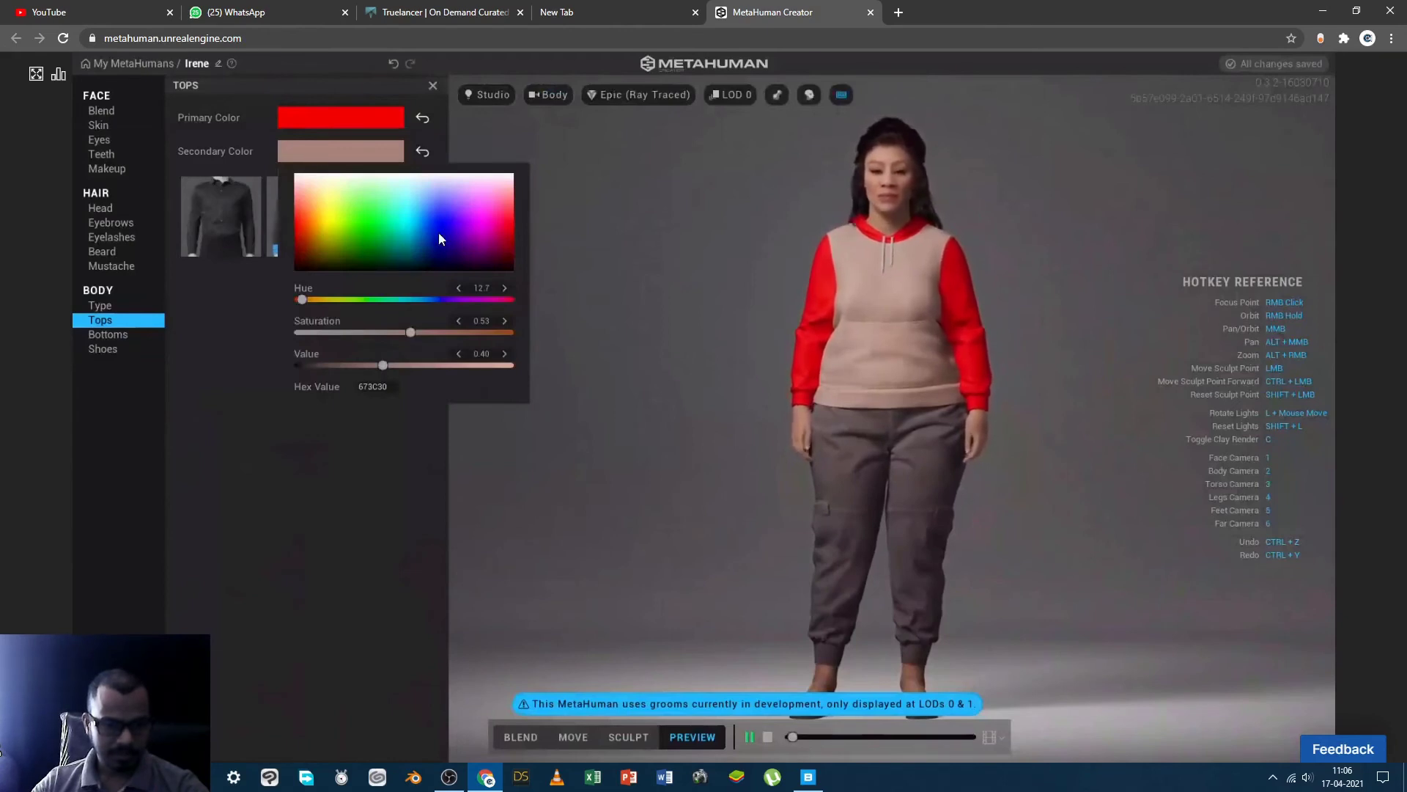
left_click(504, 252)
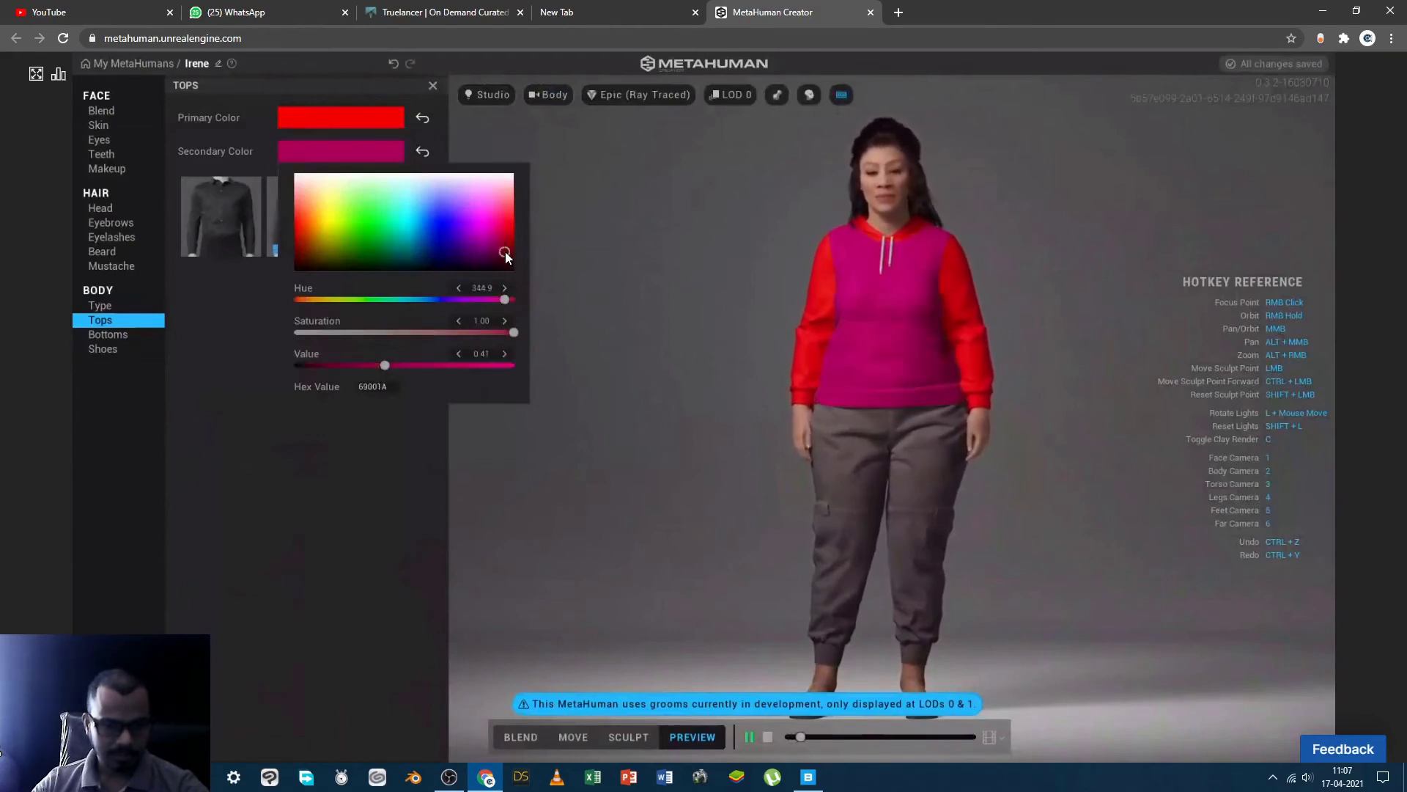
left_click(431, 228)
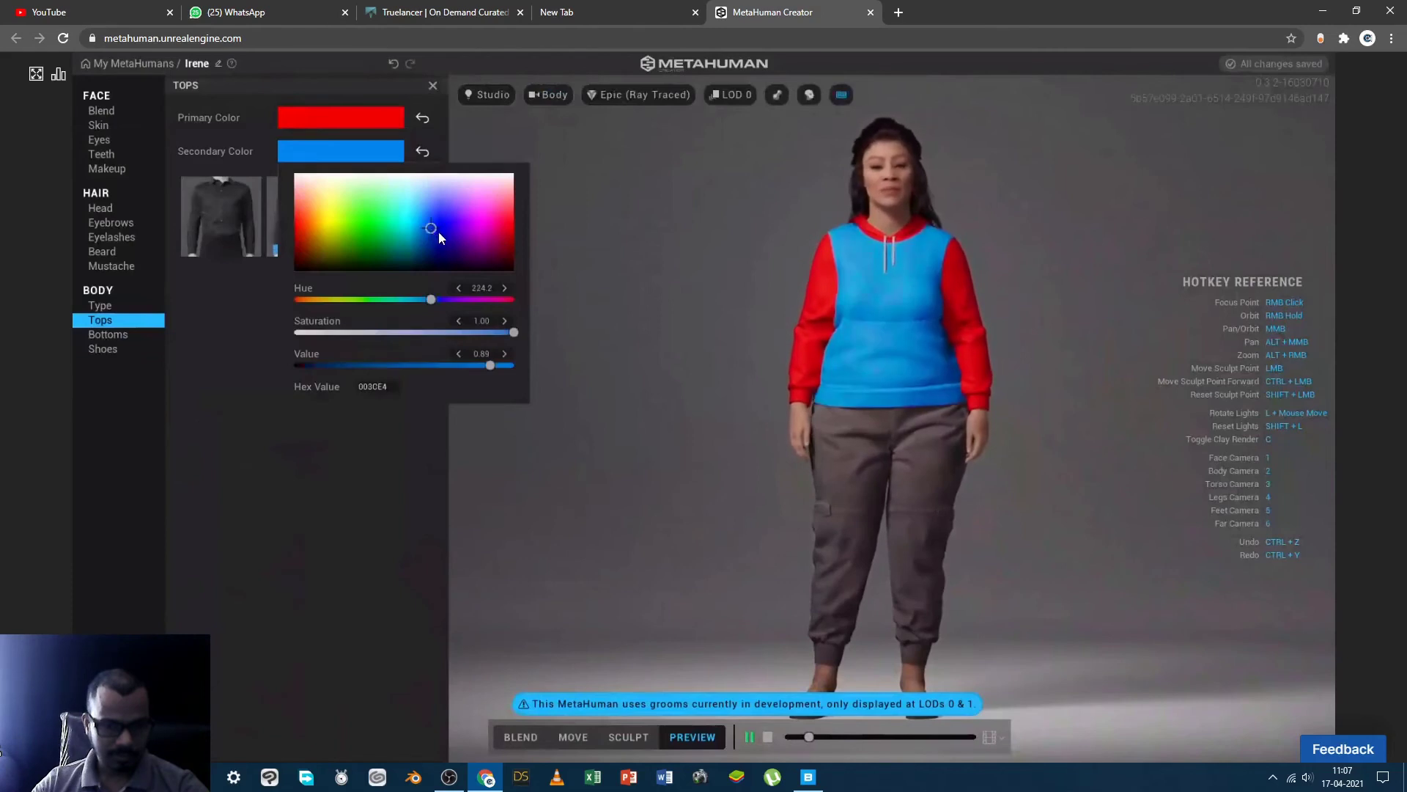
left_click(370, 244)
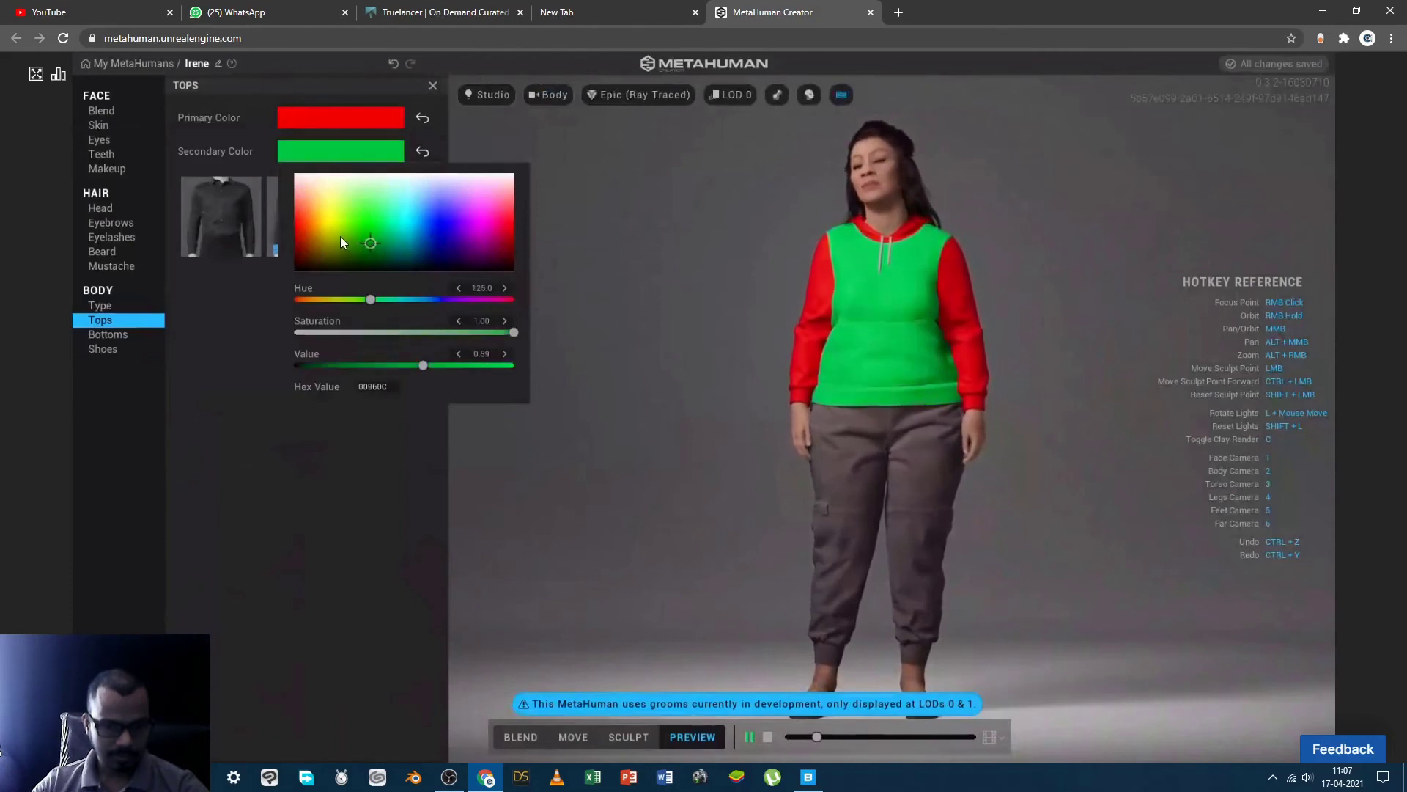
left_click(323, 230)
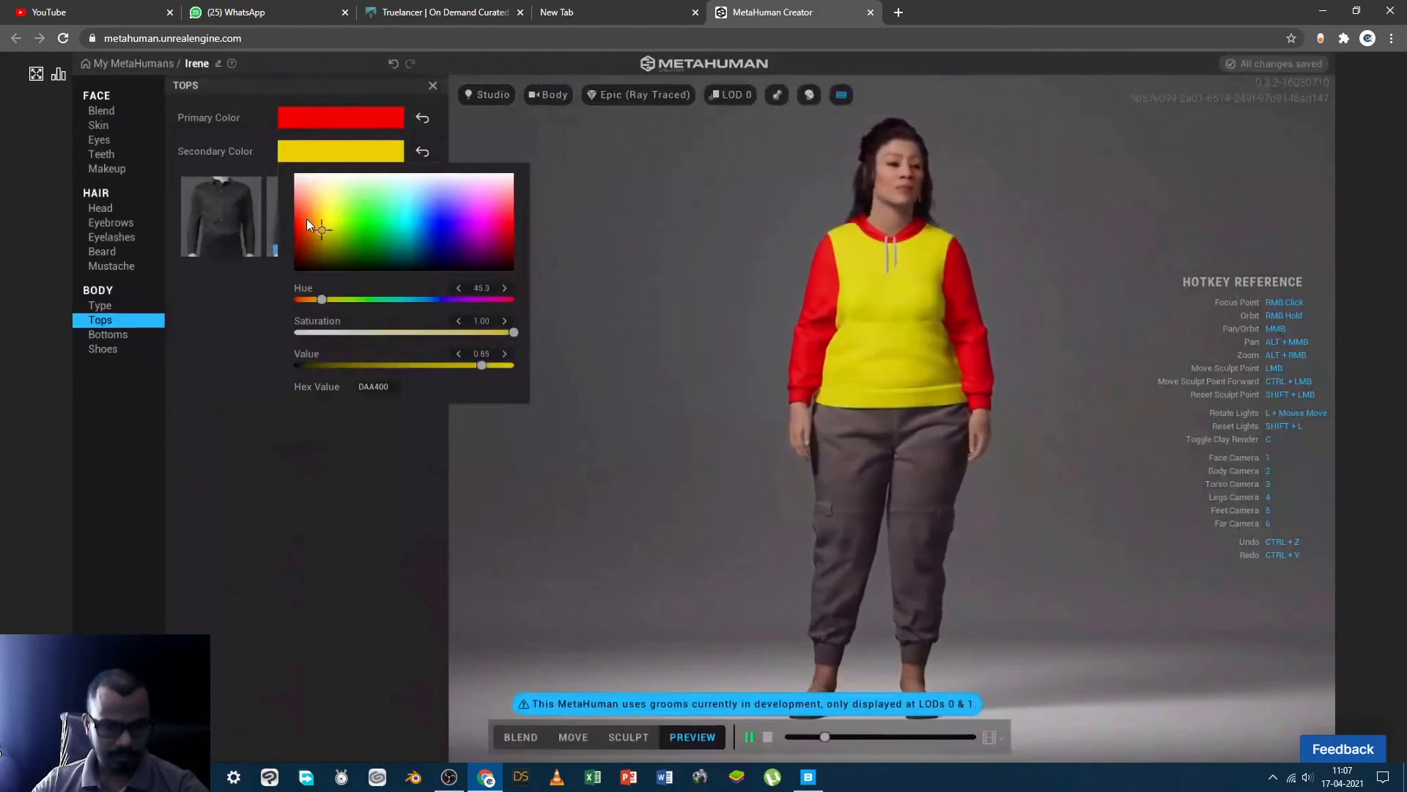
left_click(306, 219)
left_click(296, 234)
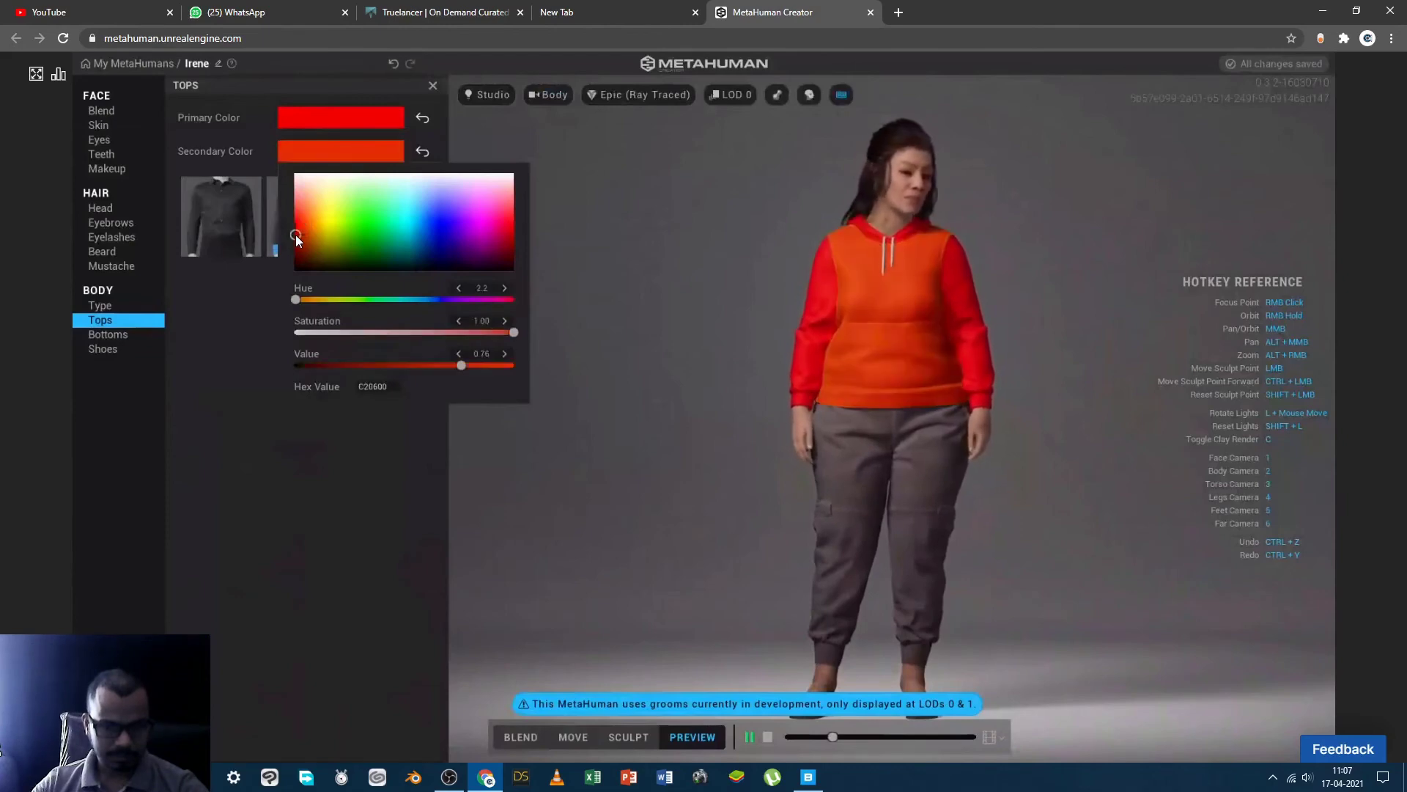
mouse_move(296, 234)
left_mouse_down()
mouse_move(280, 241)
mouse_move(277, 278)
mouse_move(271, 257)
left_mouse_up()
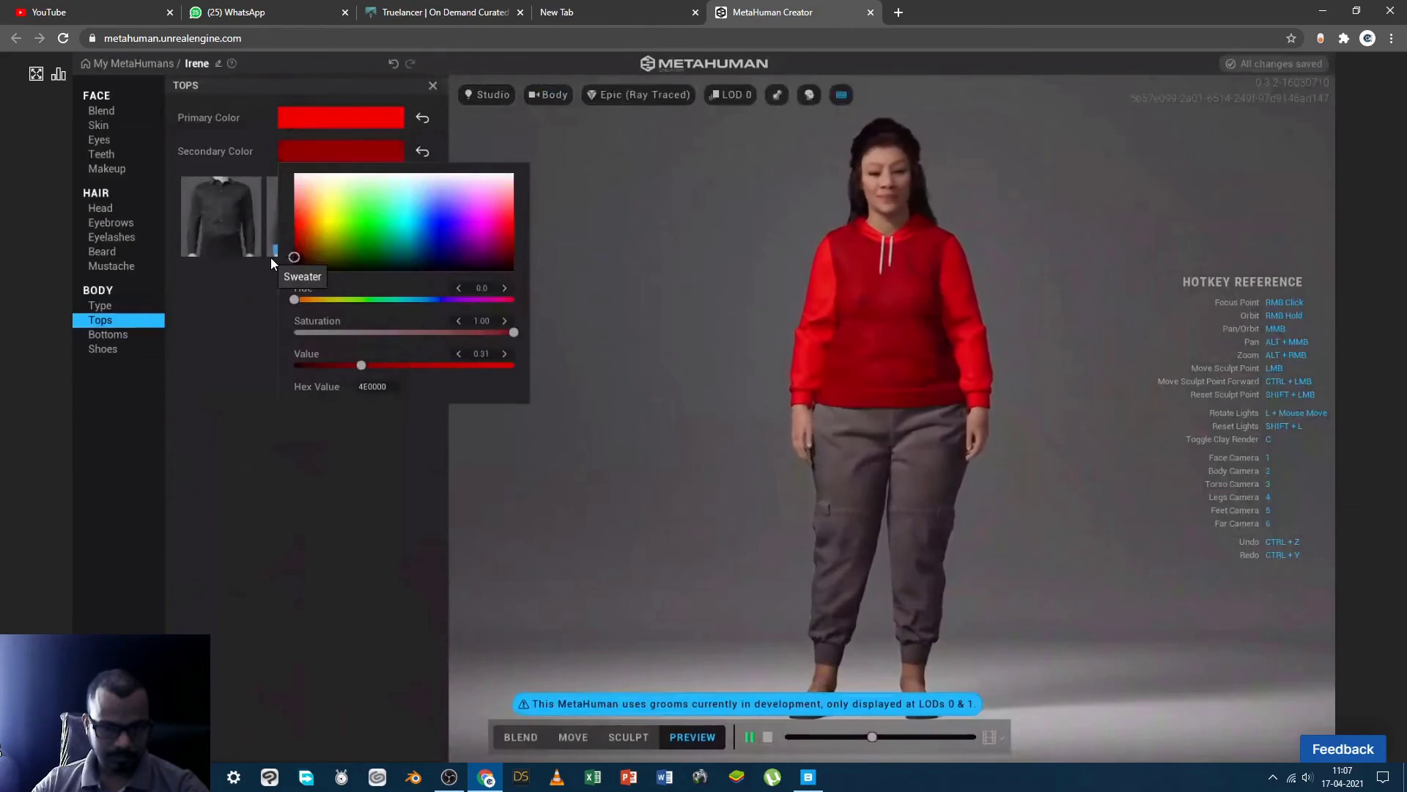
Compare mustard and brown shades for the hoodie's secondary color, and settle on very dark red, hex 2C0000
left_click(310, 243)
left_click(313, 252)
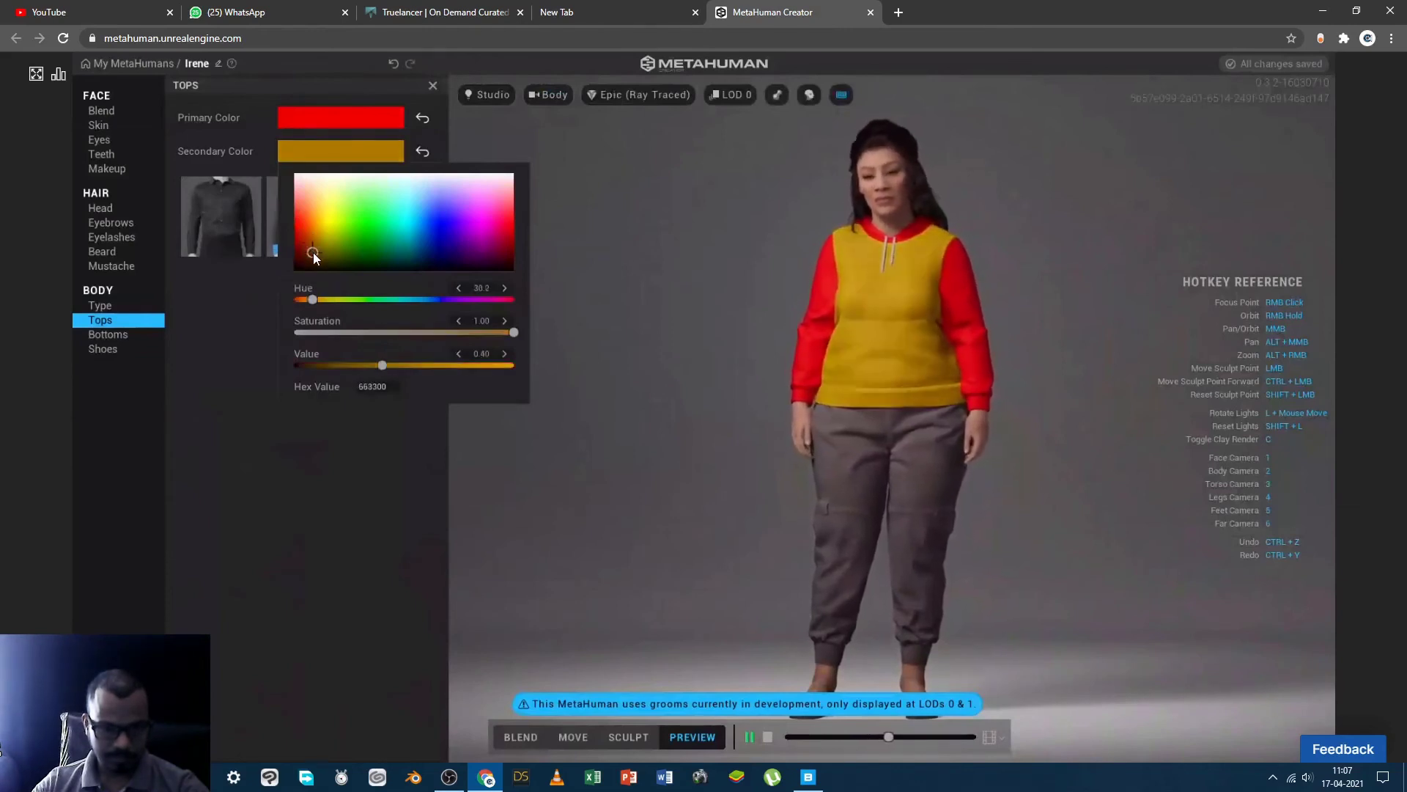
left_click(309, 257)
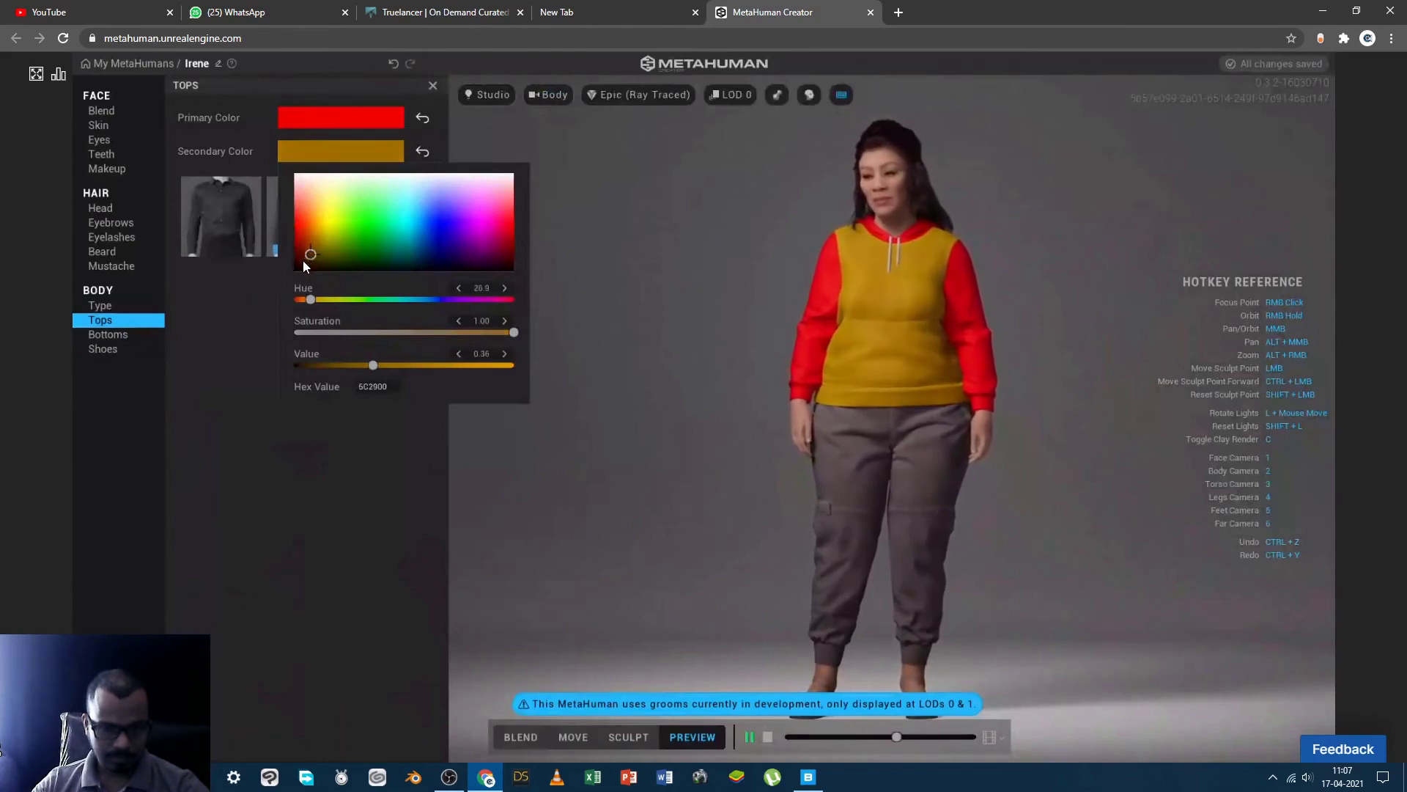
left_click(298, 260)
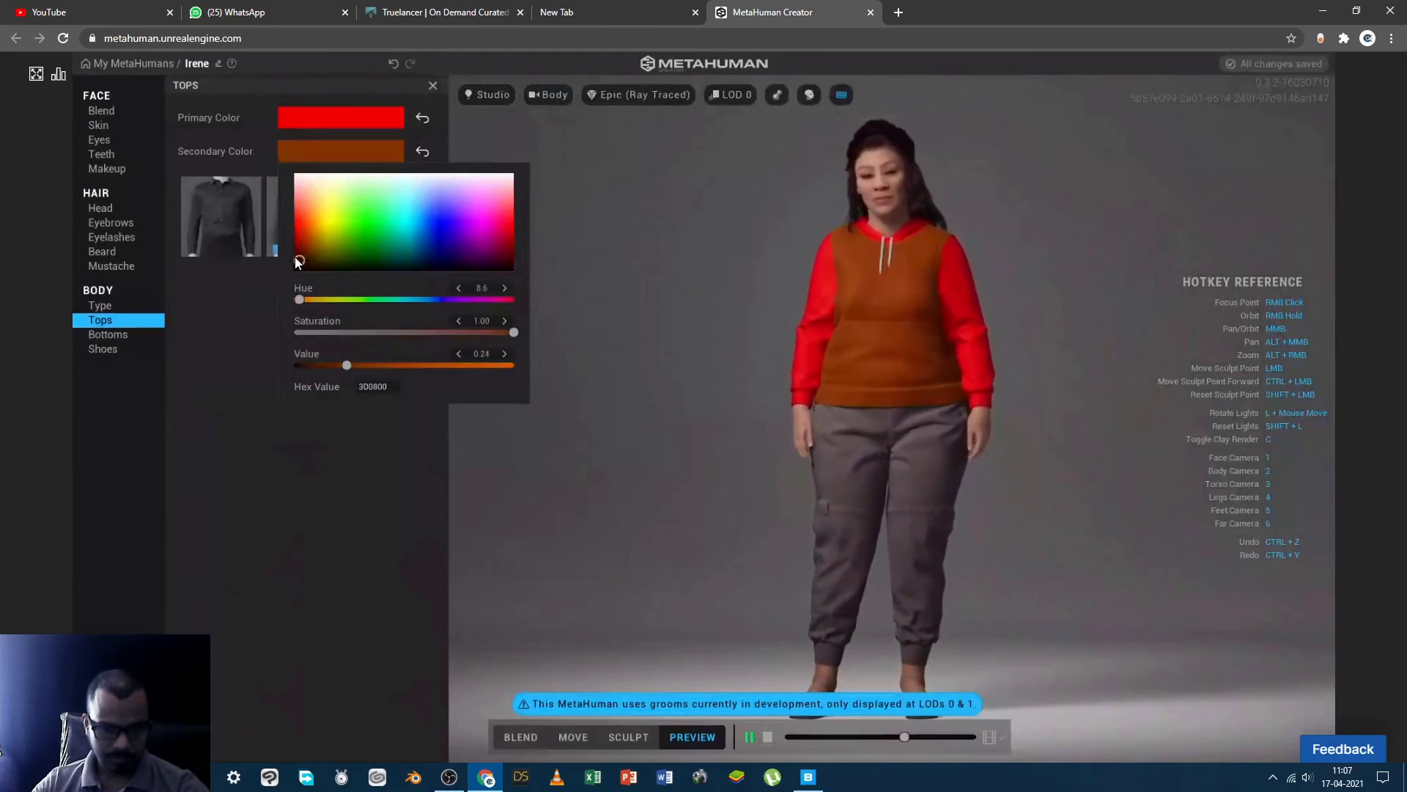
left_click(294, 262)
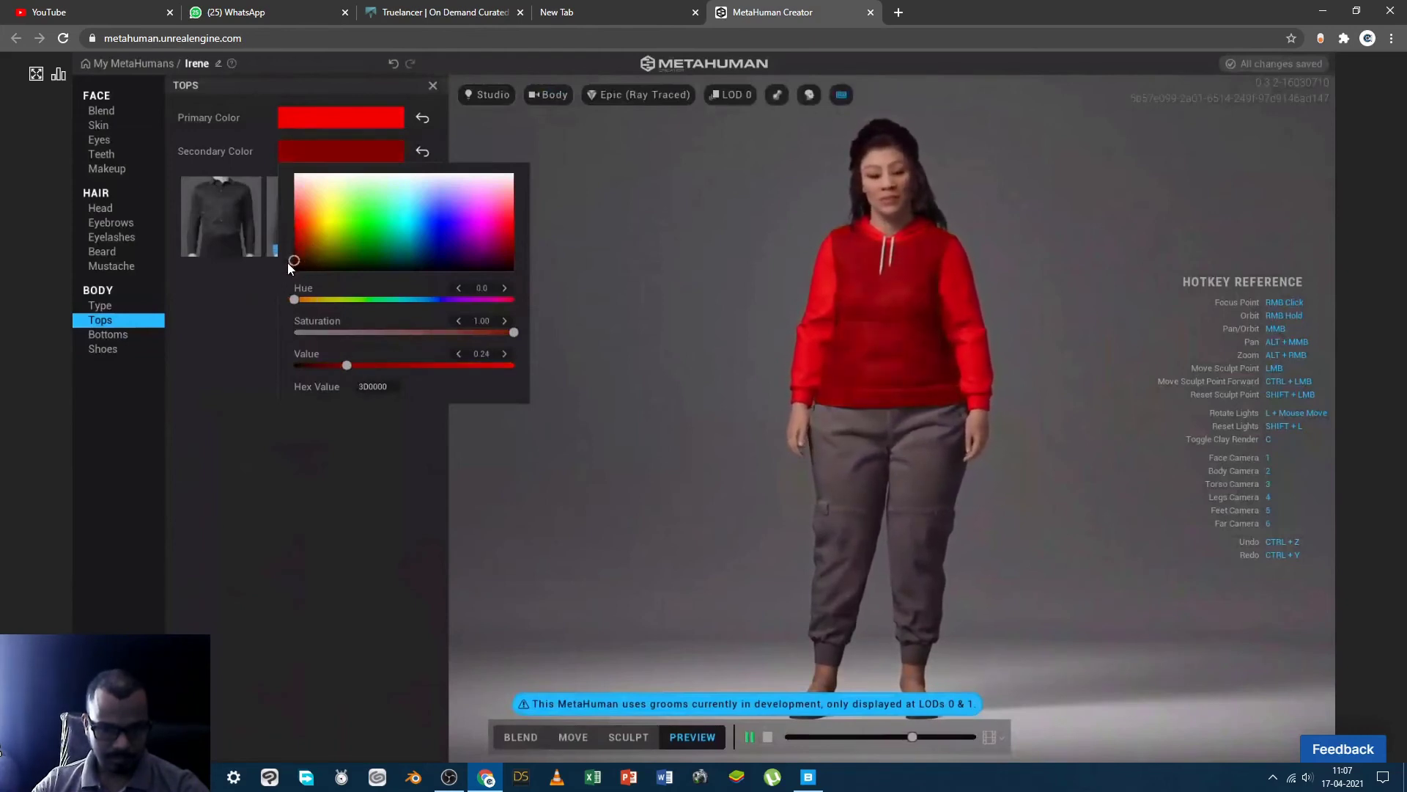
left_click(288, 264)
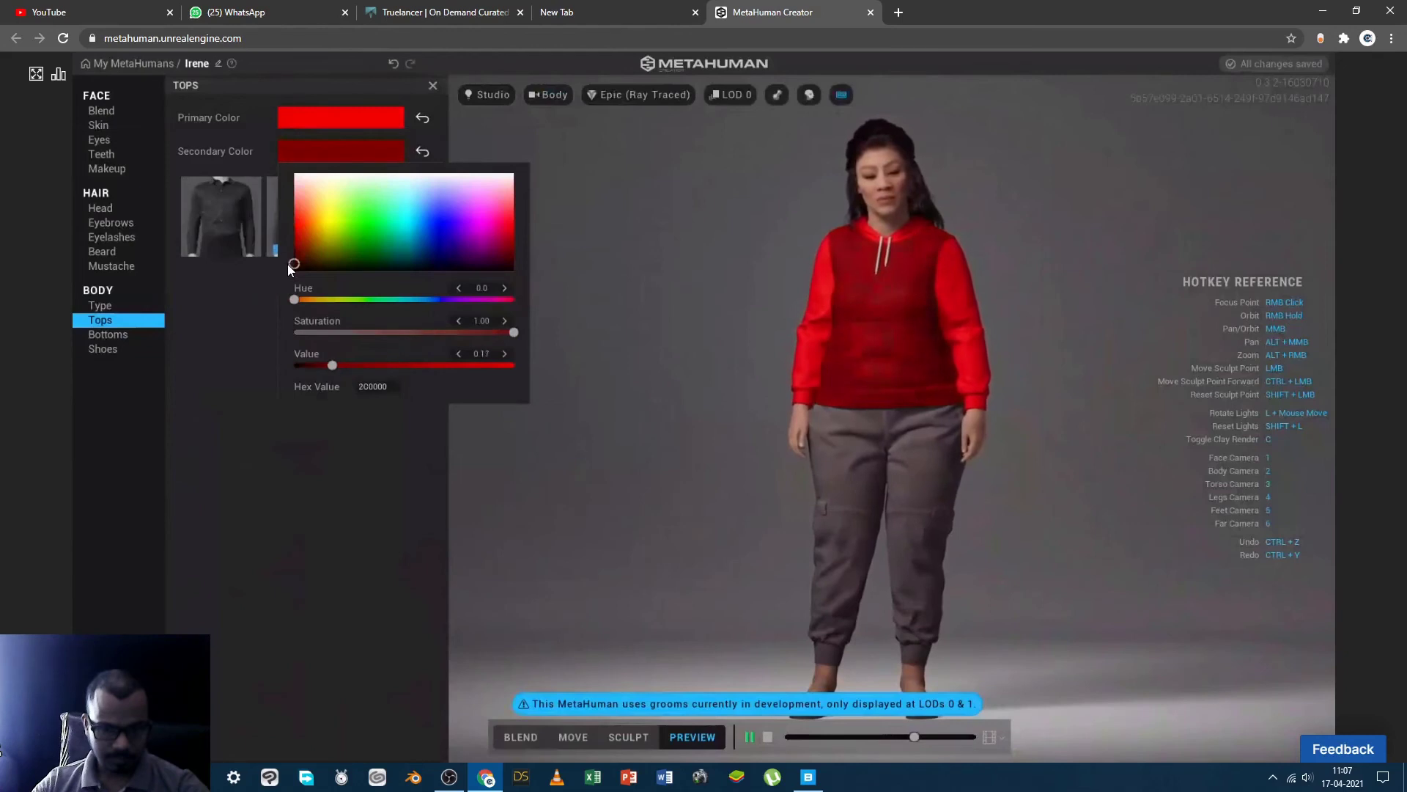
left_click(331, 459)
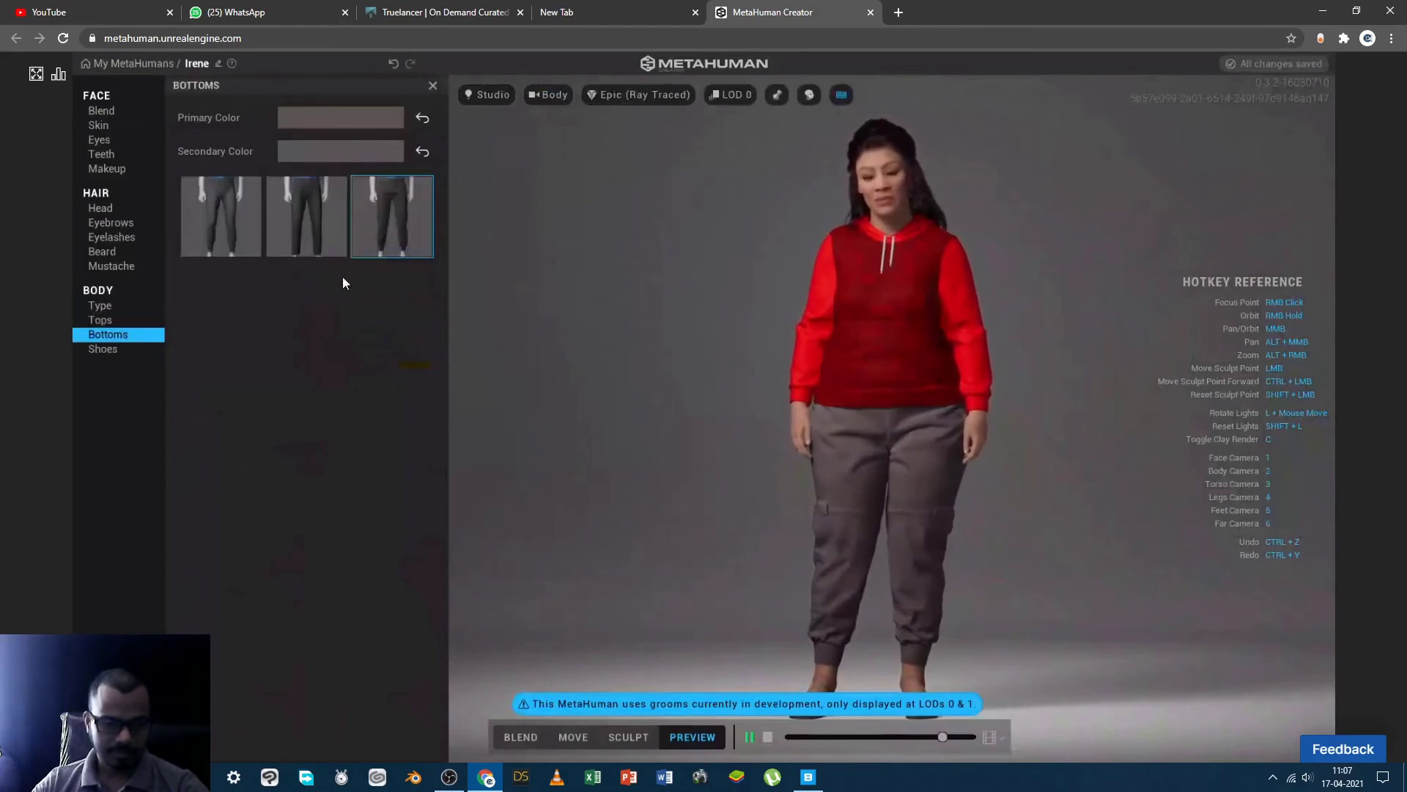
Try black and dark red, hex 740000, as the primary color of Irene's trousers
left_click(334, 120)
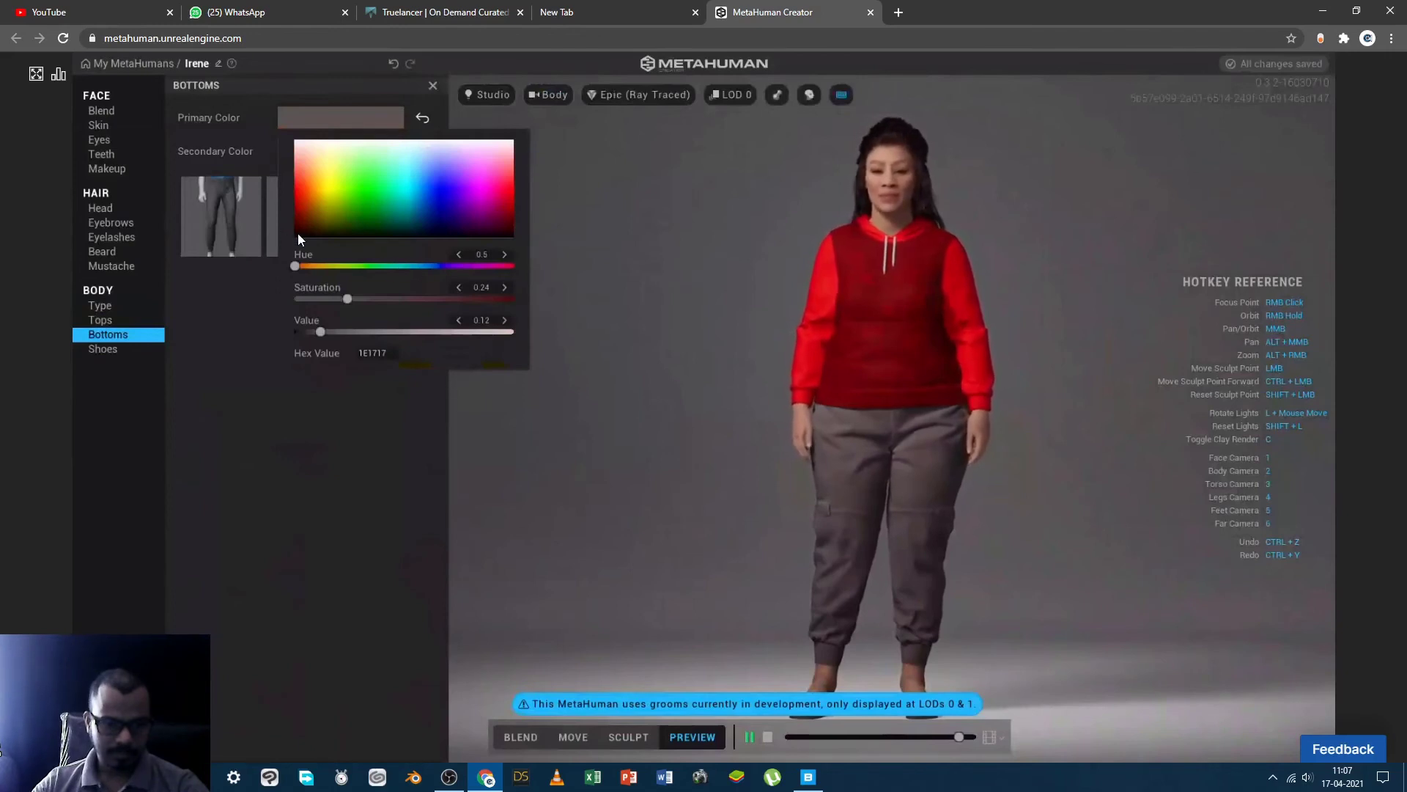
left_click_drag(298, 233, 283, 252)
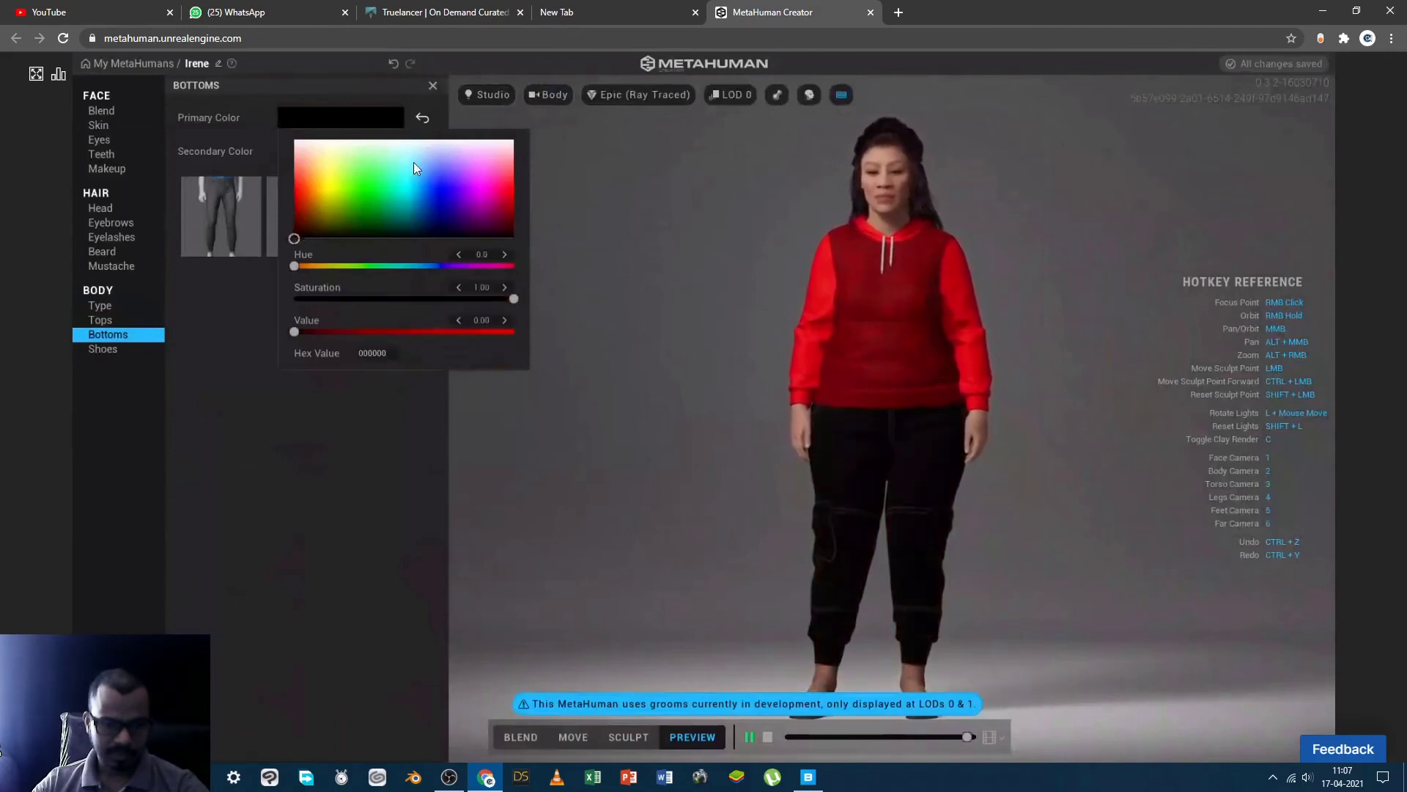
left_click(505, 182)
mouse_move(504, 182)
left_mouse_down()
mouse_move(560, 189)
mouse_move(491, 191)
mouse_move(482, 171)
left_mouse_up()
mouse_move(428, 141)
left_mouse_down()
mouse_move(374, 156)
mouse_move(353, 191)
mouse_move(516, 235)
mouse_move(523, 217)
left_mouse_up()
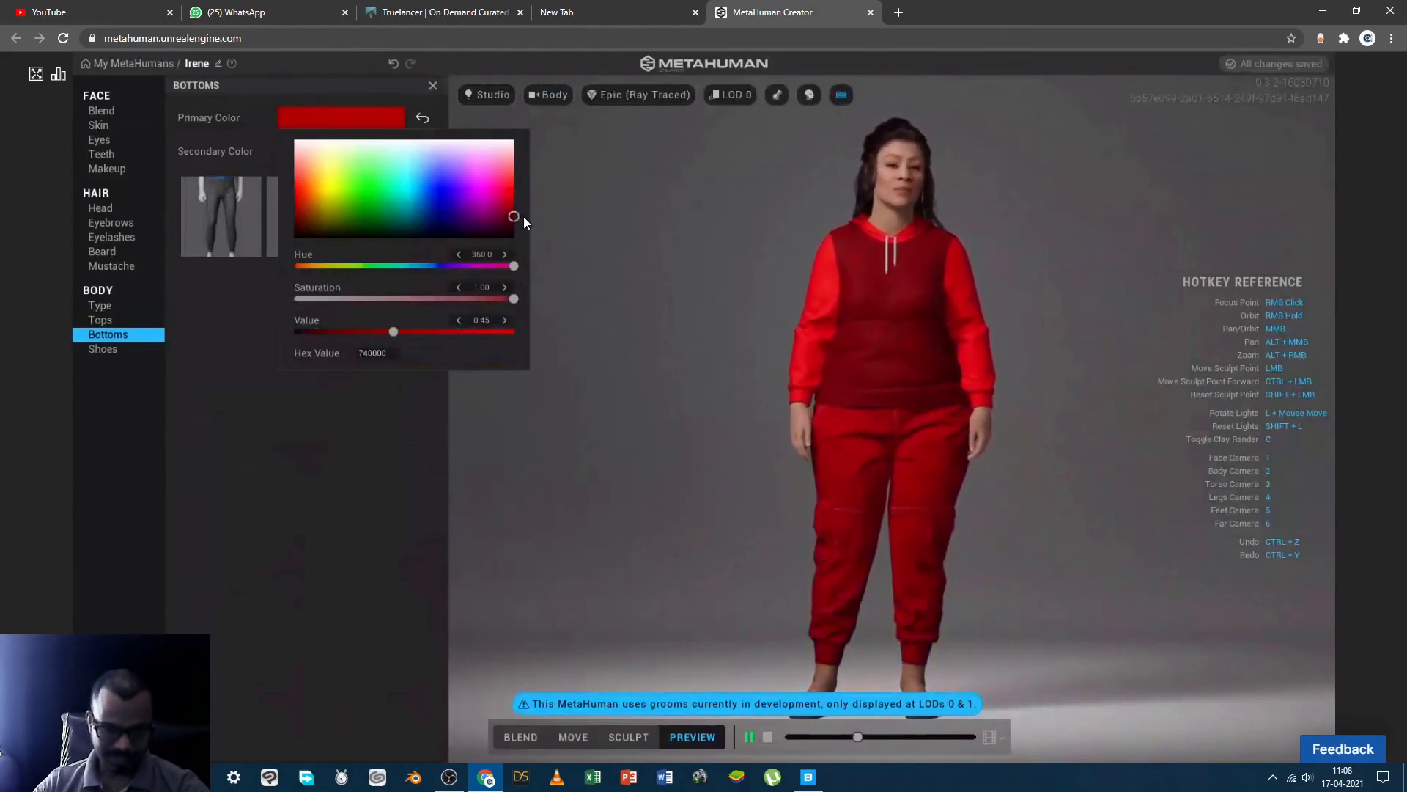
Compare lime, yellow, olive, green and purple for the trousers' primary color, and settle on blue, hex 000192
left_click(358, 192)
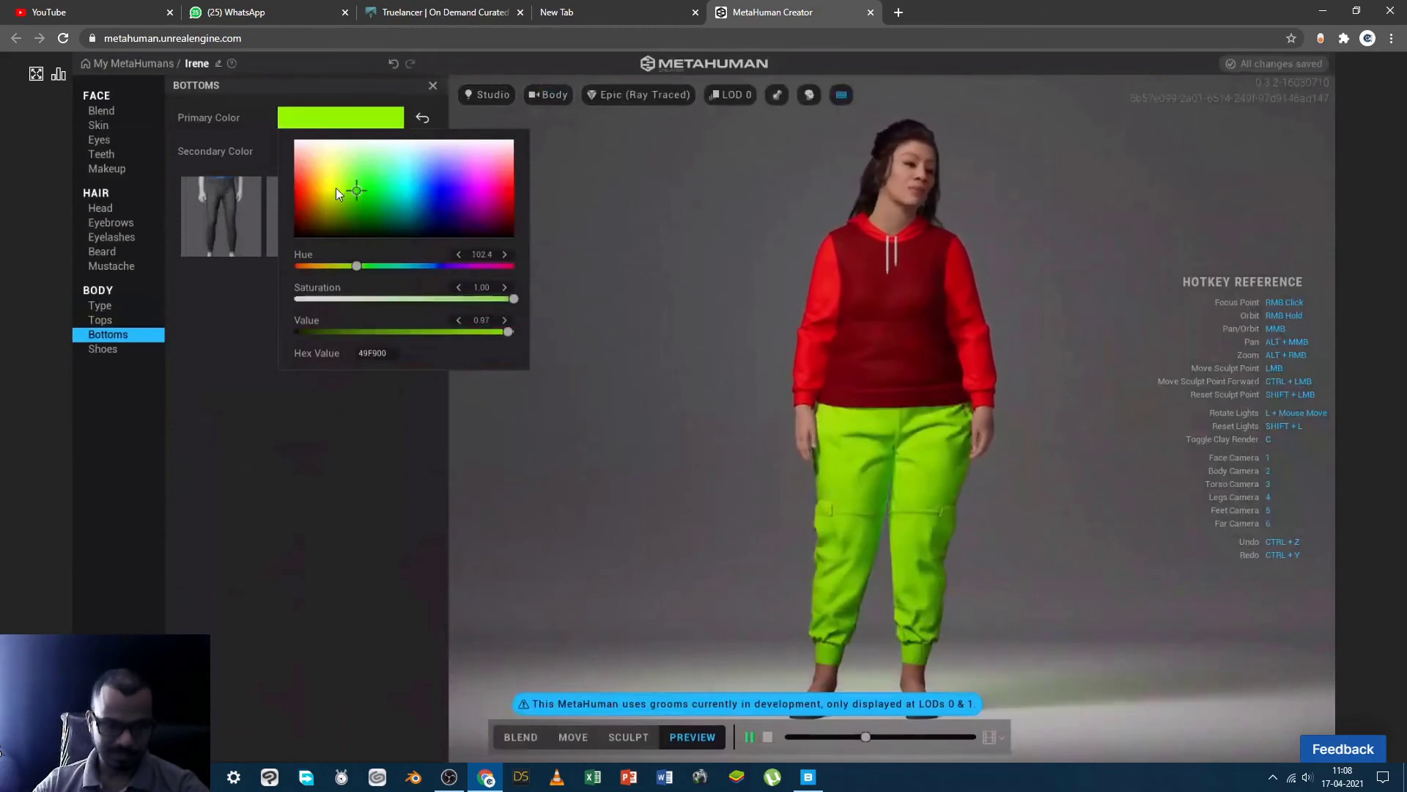
left_click(336, 187)
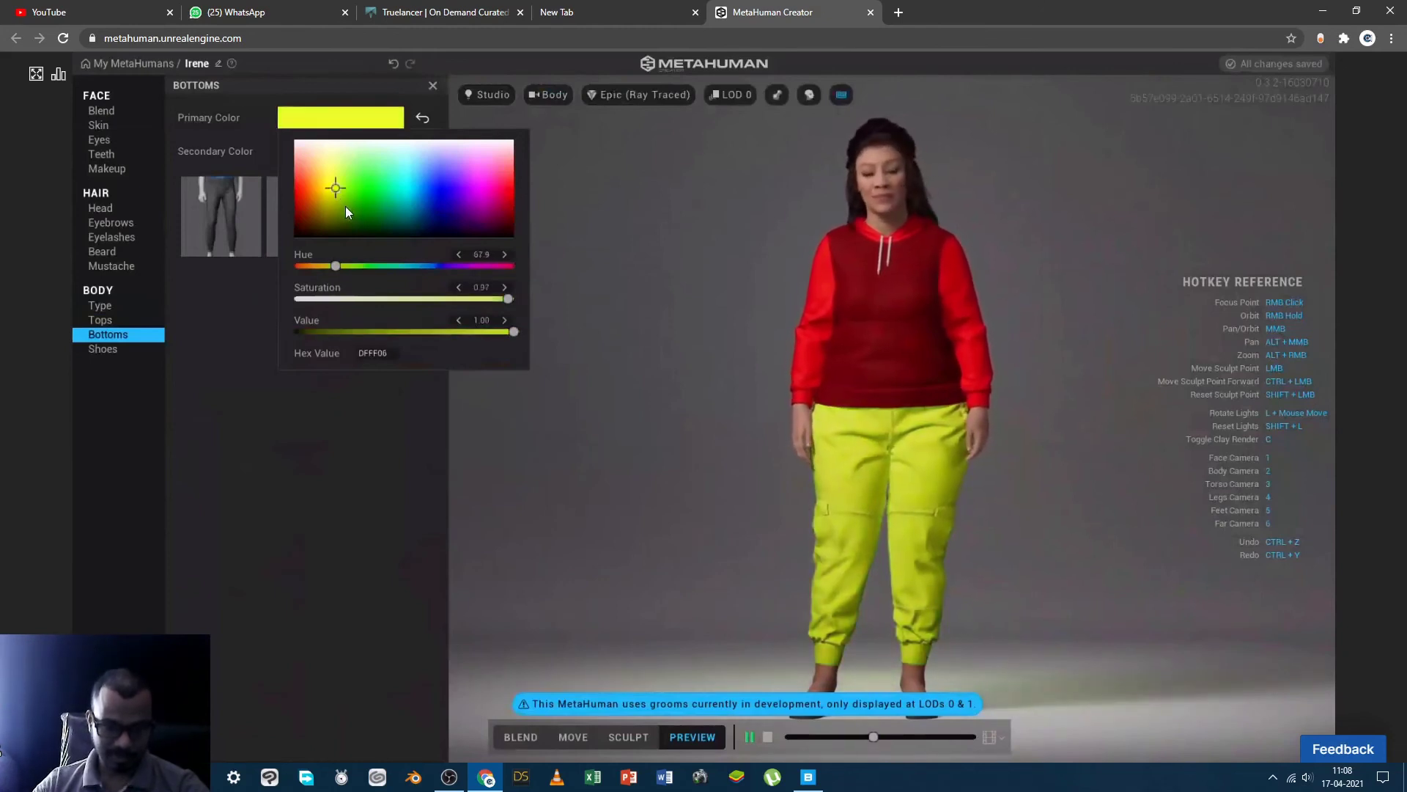
left_click(345, 205)
left_click(336, 218)
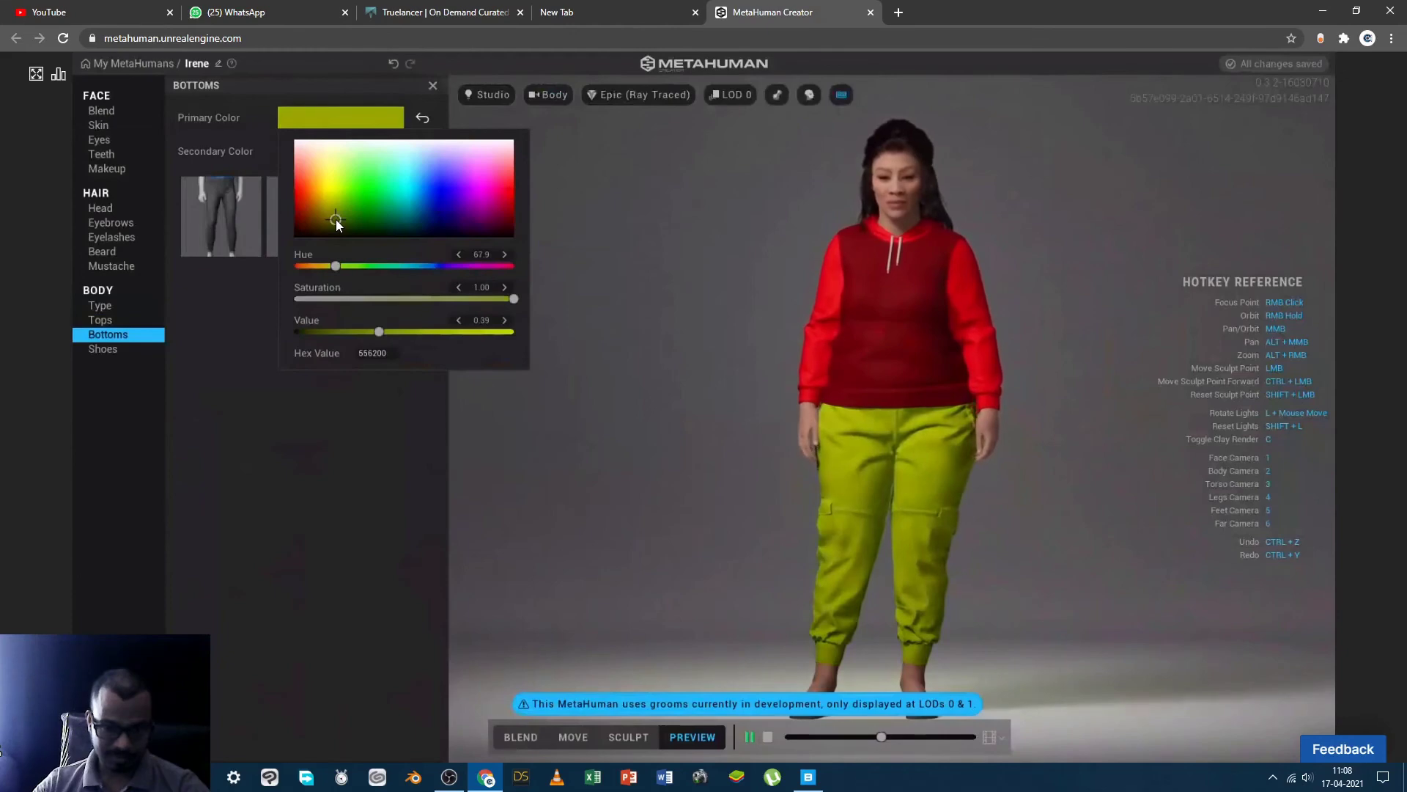
left_click(365, 221)
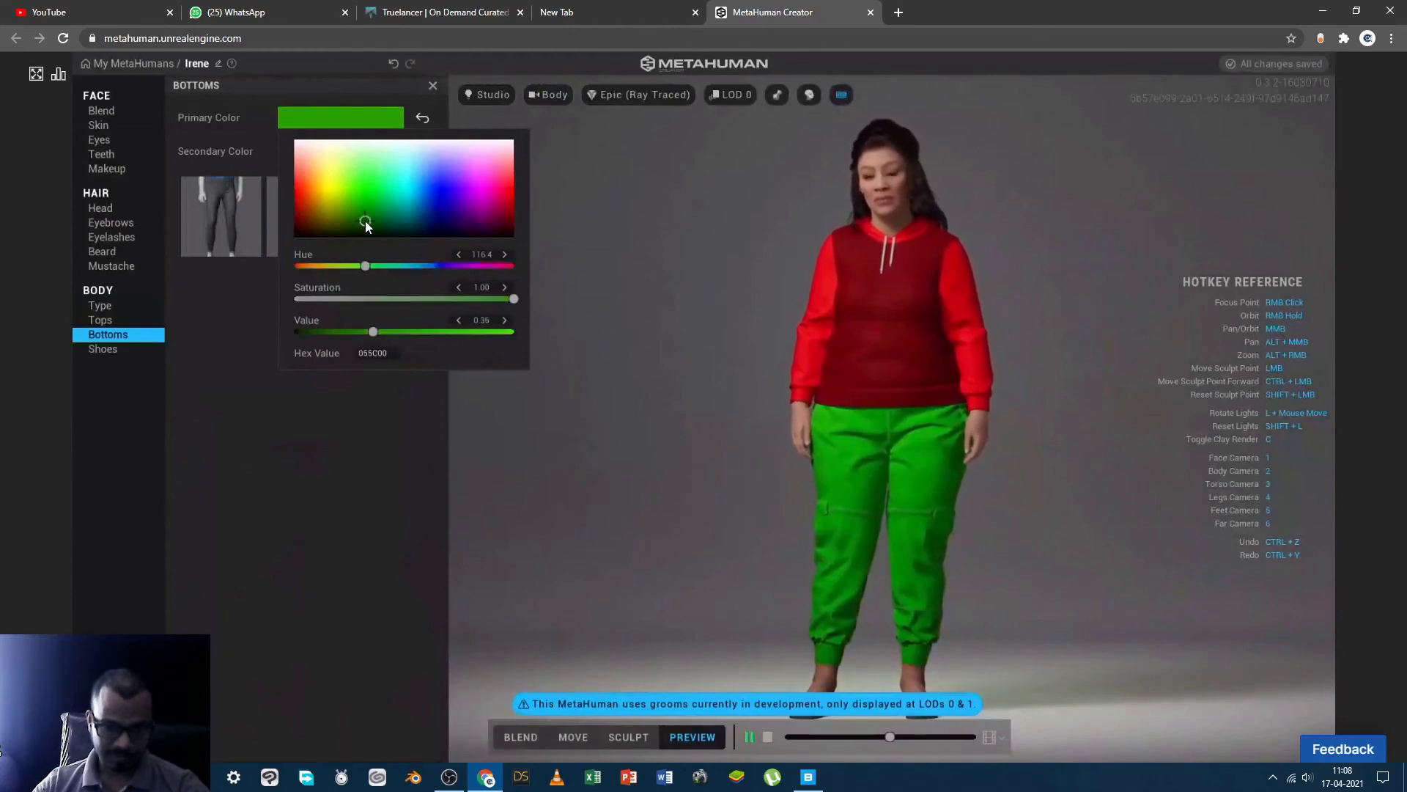
left_click(450, 221)
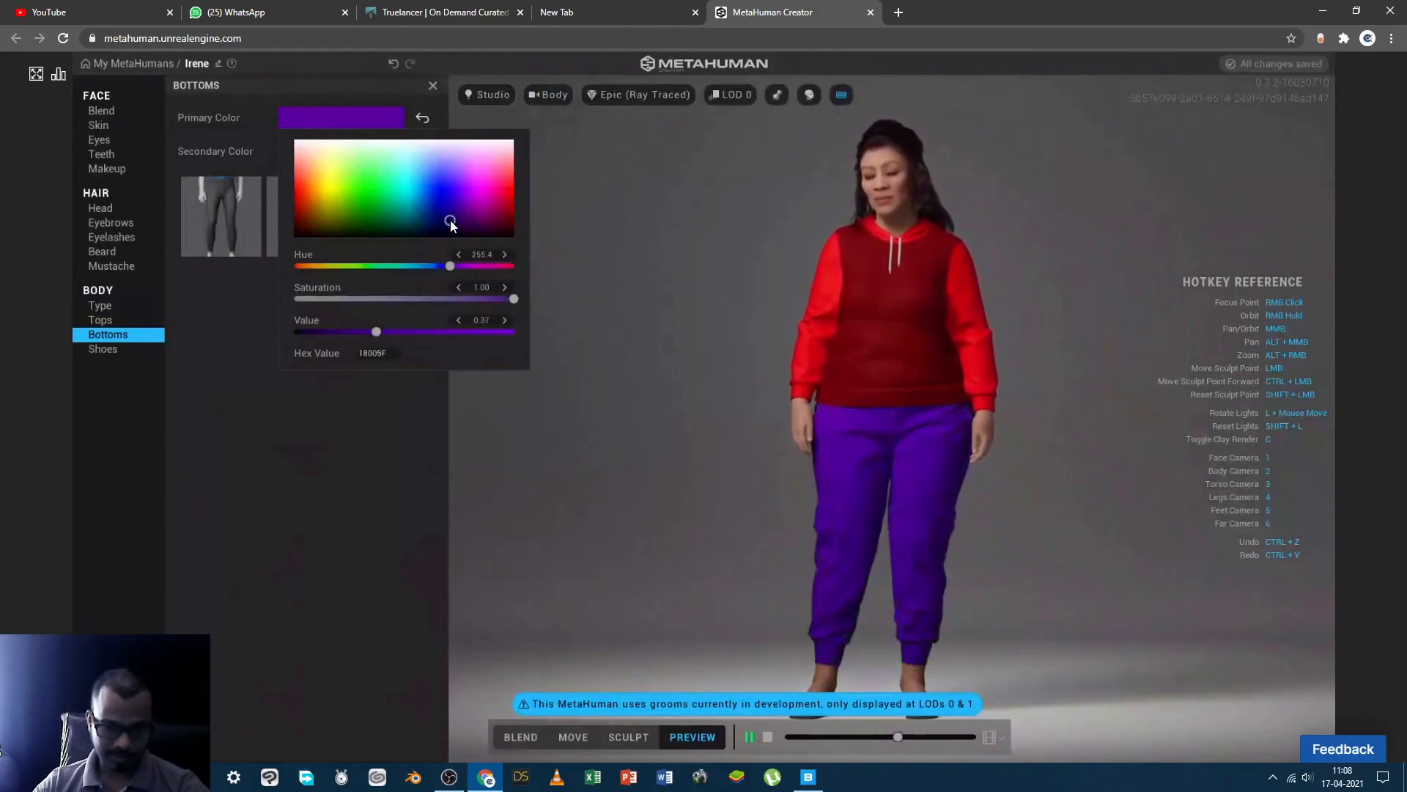
left_click(439, 209)
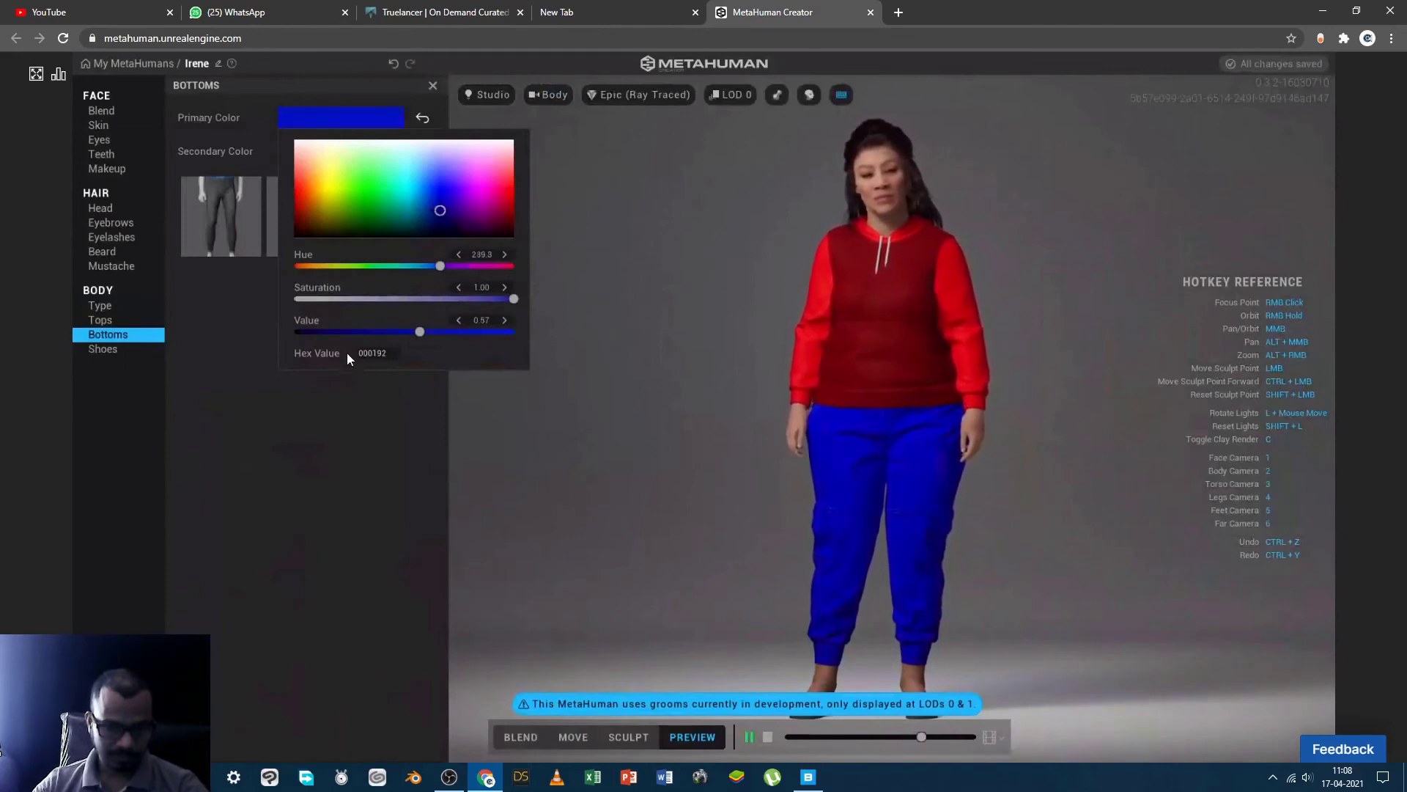
Try darker, brighter and paler blues for the primary color of Irene's trousers by varying its value and saturation
left_click(362, 331)
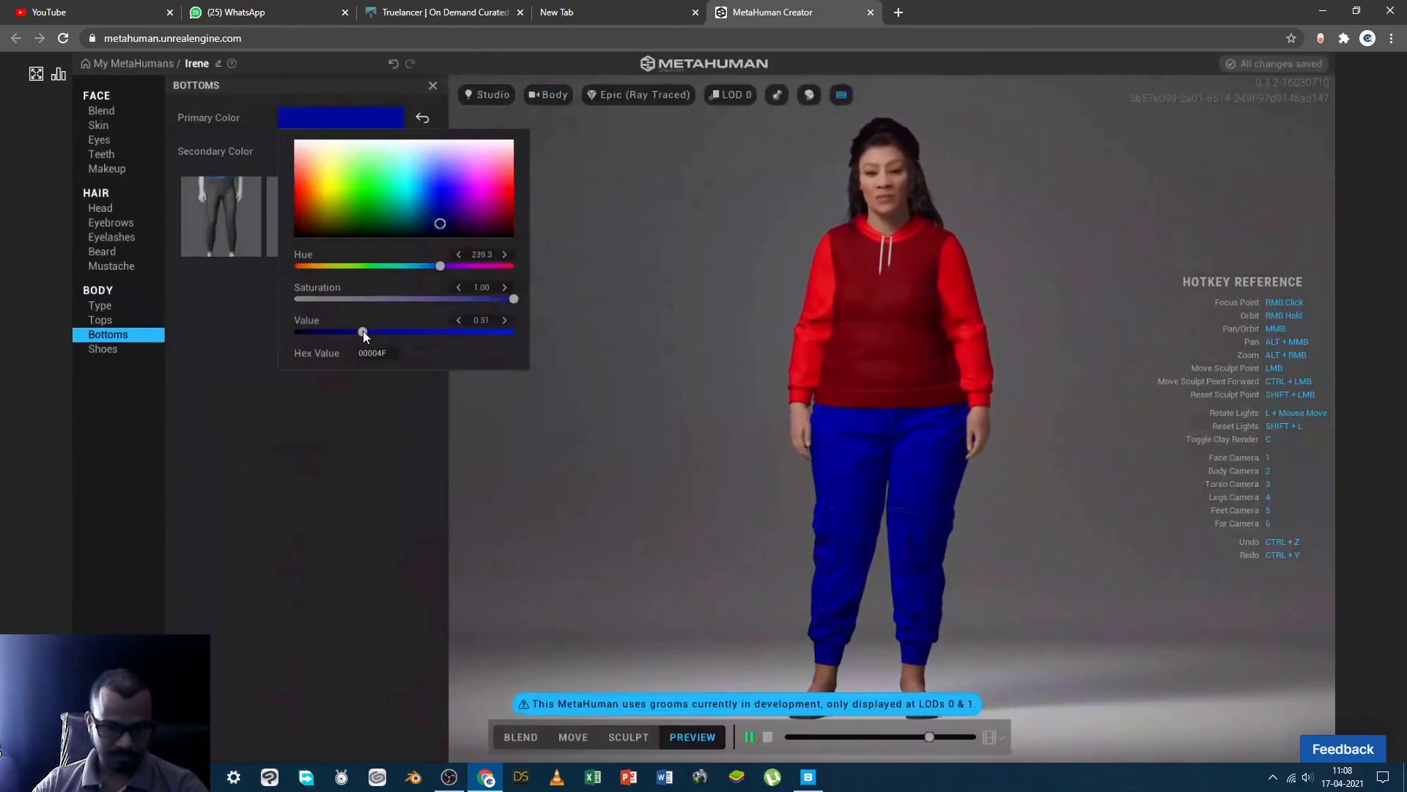
left_click(455, 332)
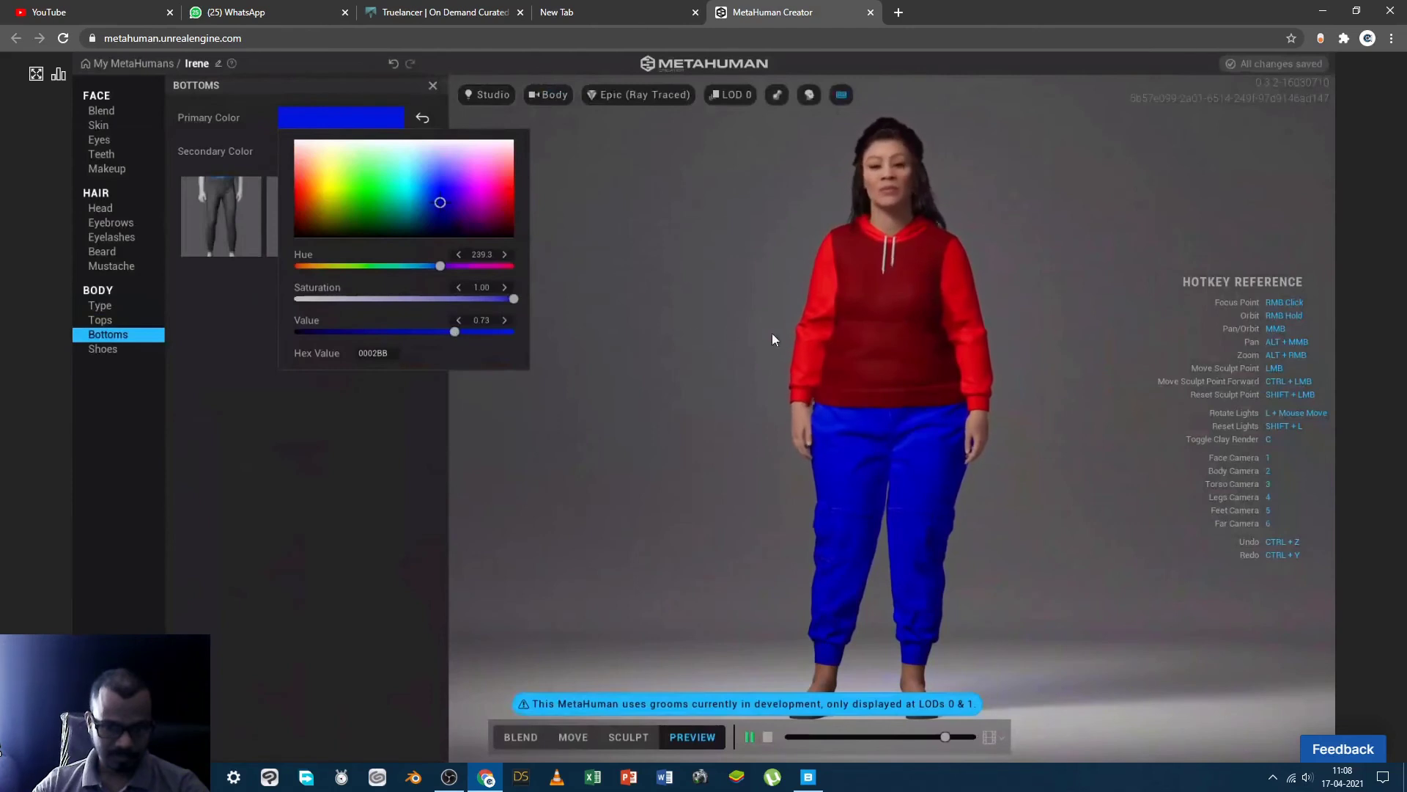
left_click(462, 297)
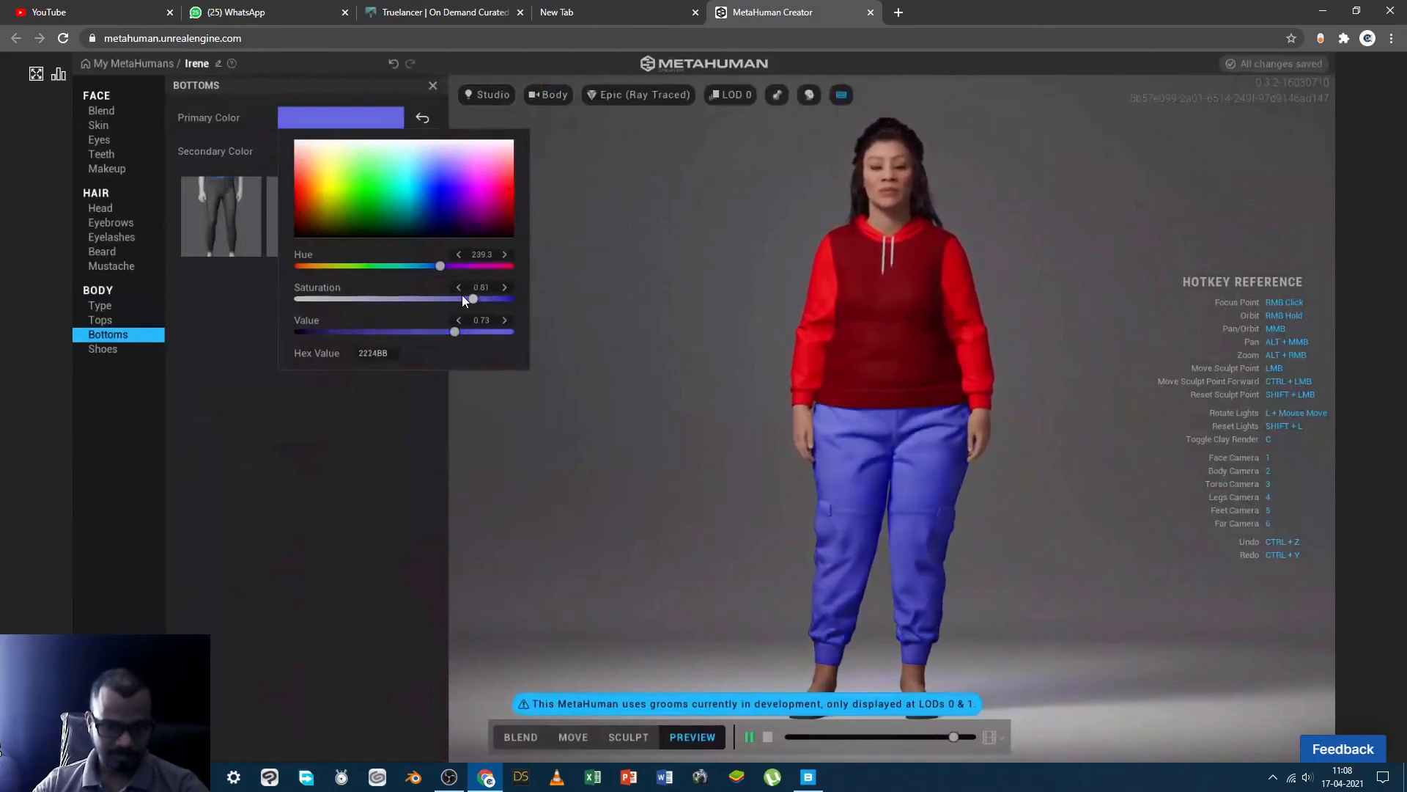
left_click_drag(449, 295, 401, 288)
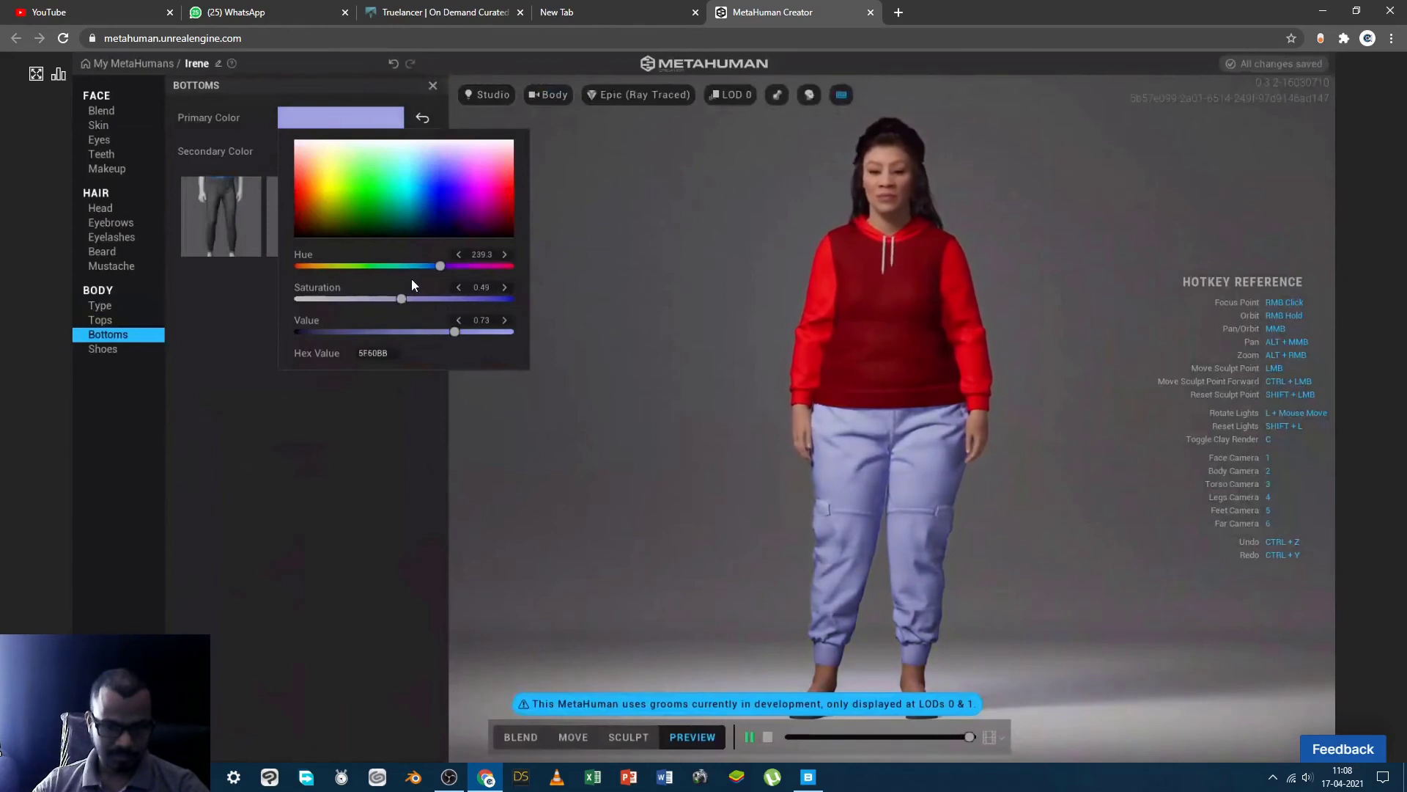
Set the trousers' primary color to a muted denim blue with hue 221.0, saturation 0.77 and value 0.29, hex 0B1832
left_click(429, 205)
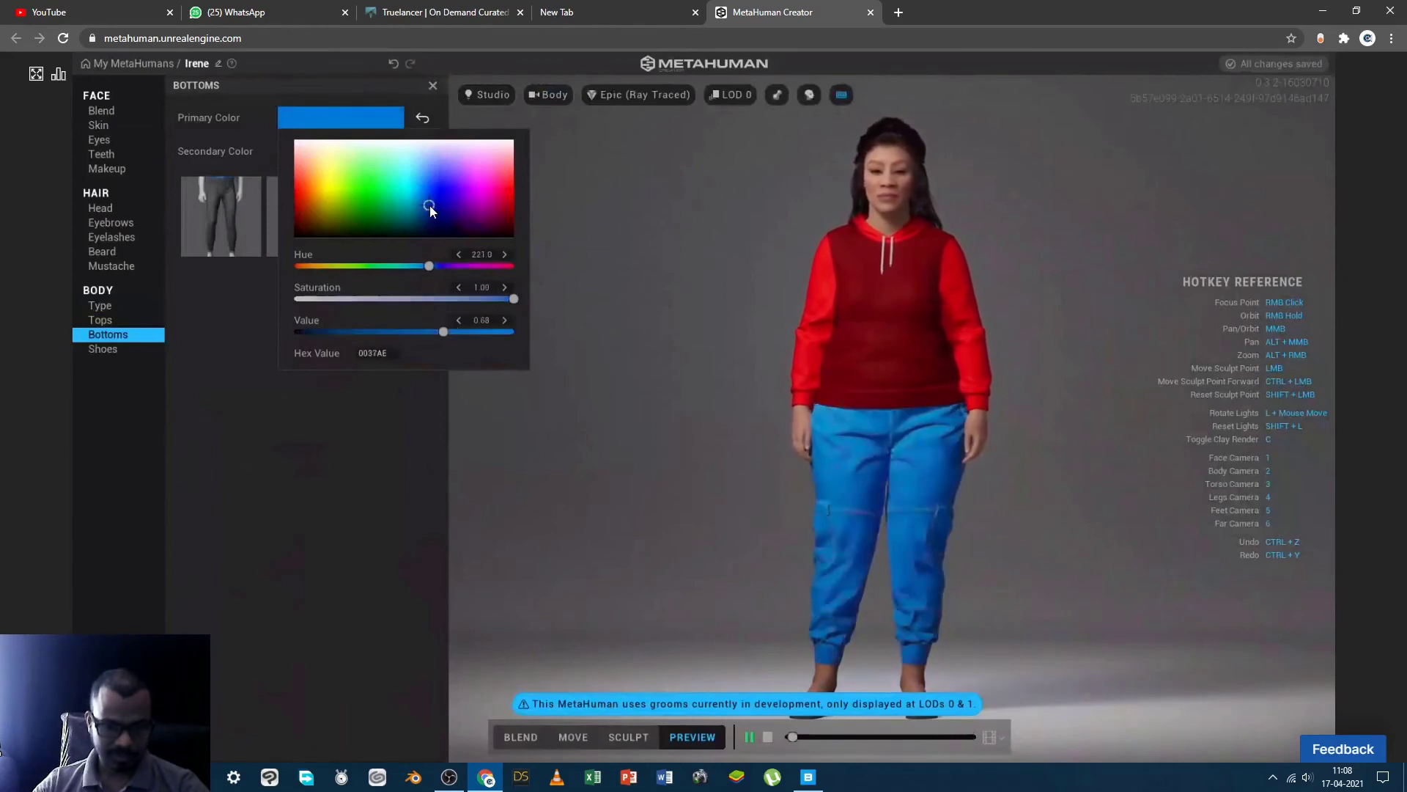
left_click(425, 296)
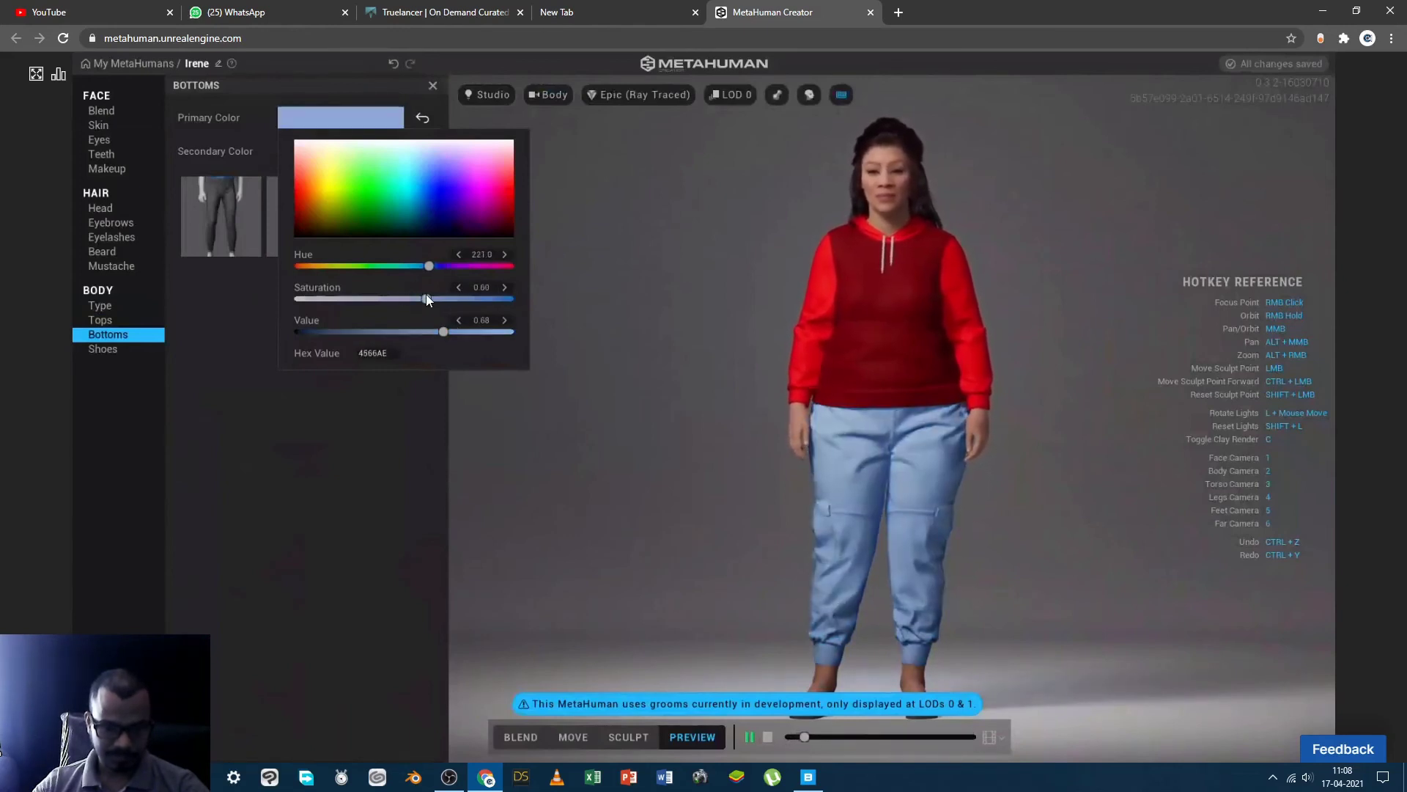
left_click_drag(433, 293, 340, 338)
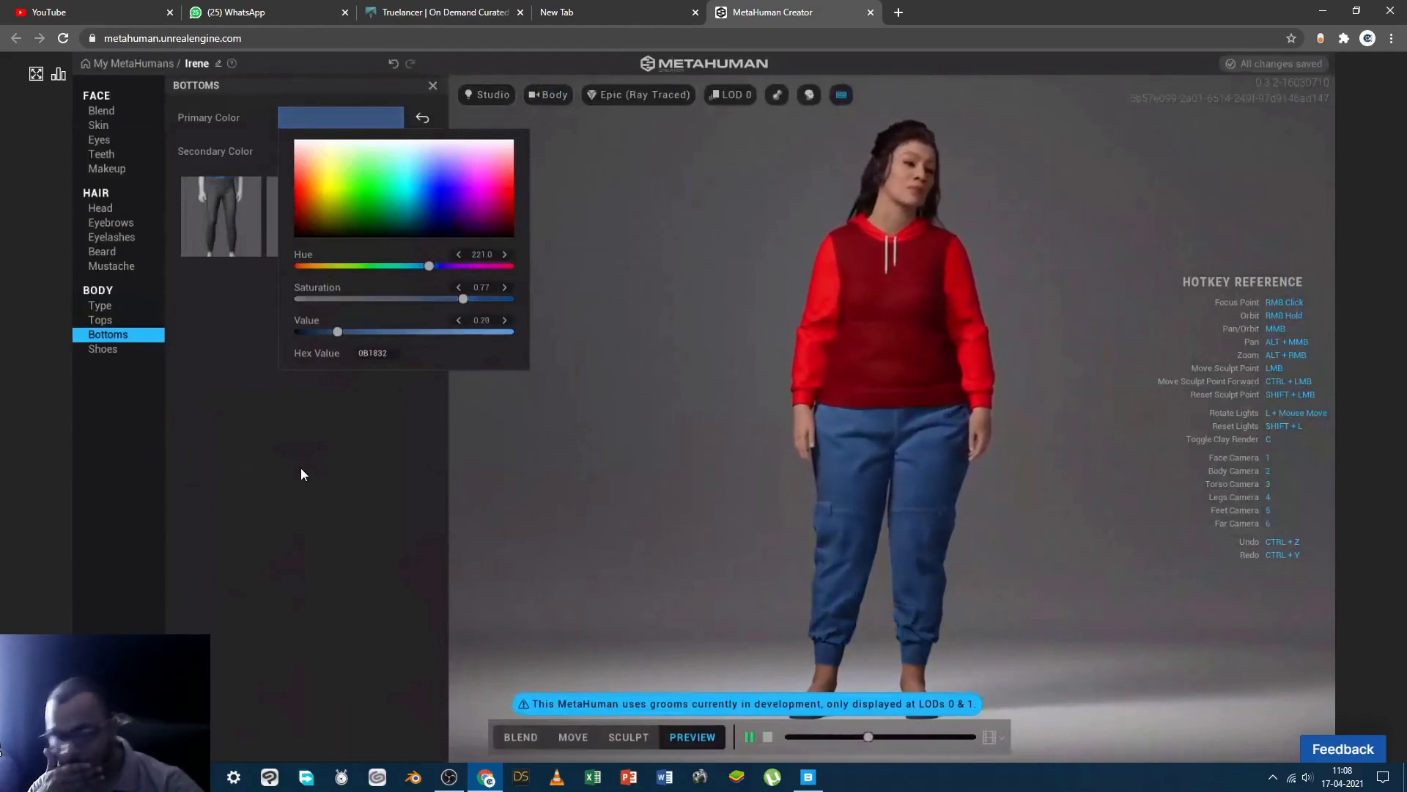
left_click(291, 449)
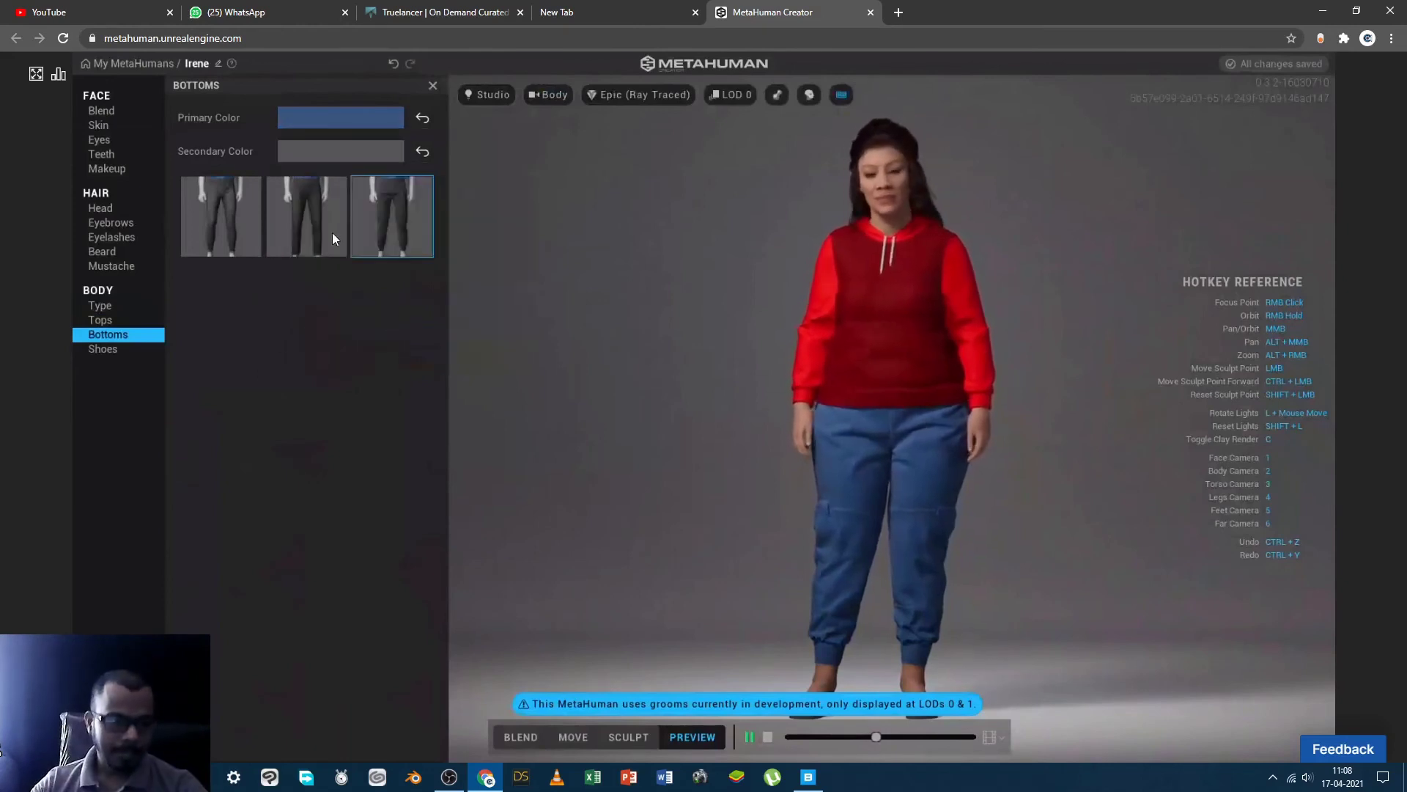
Compare the medium, slim and heavy female body types of average height on Irene, and return to the medium one
left_click(116, 306)
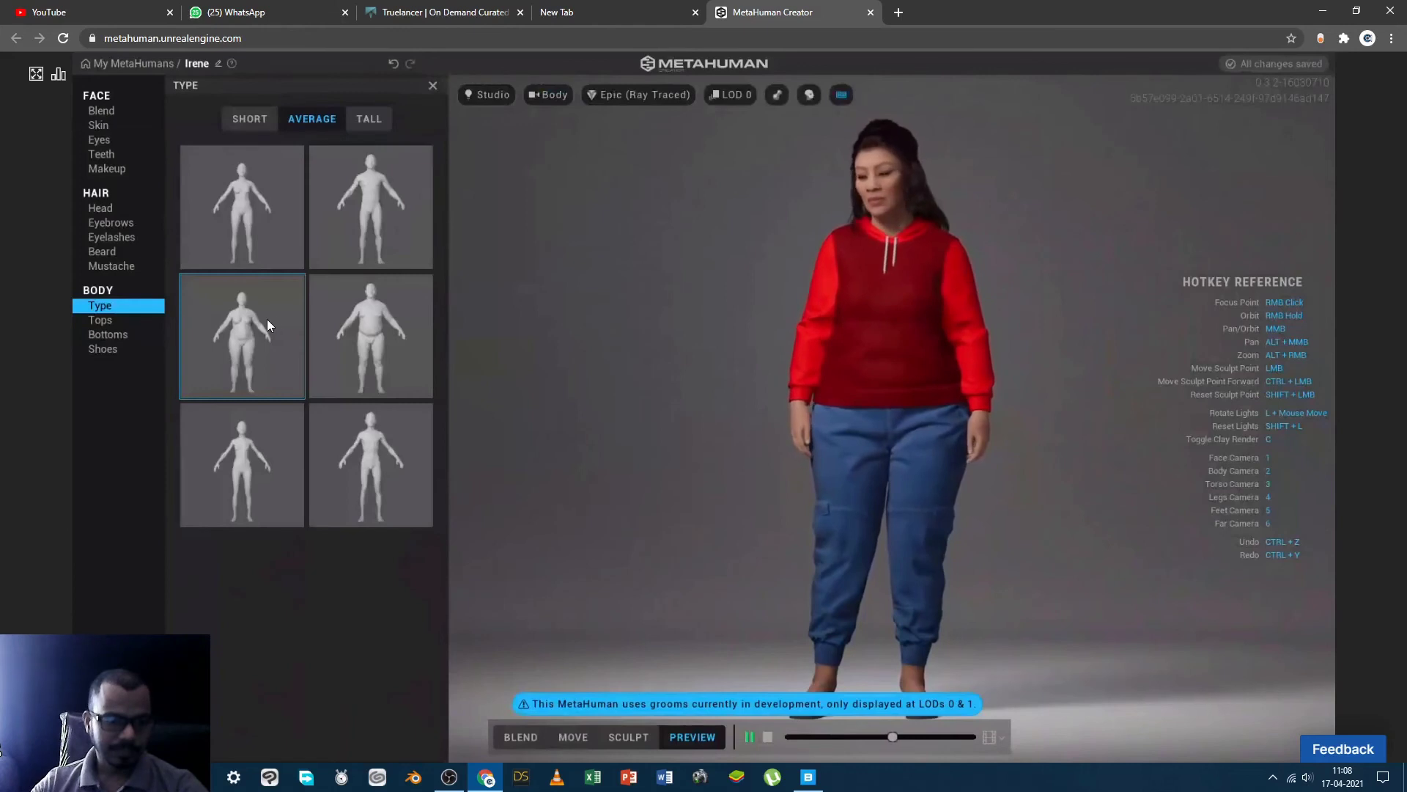
left_click(264, 178)
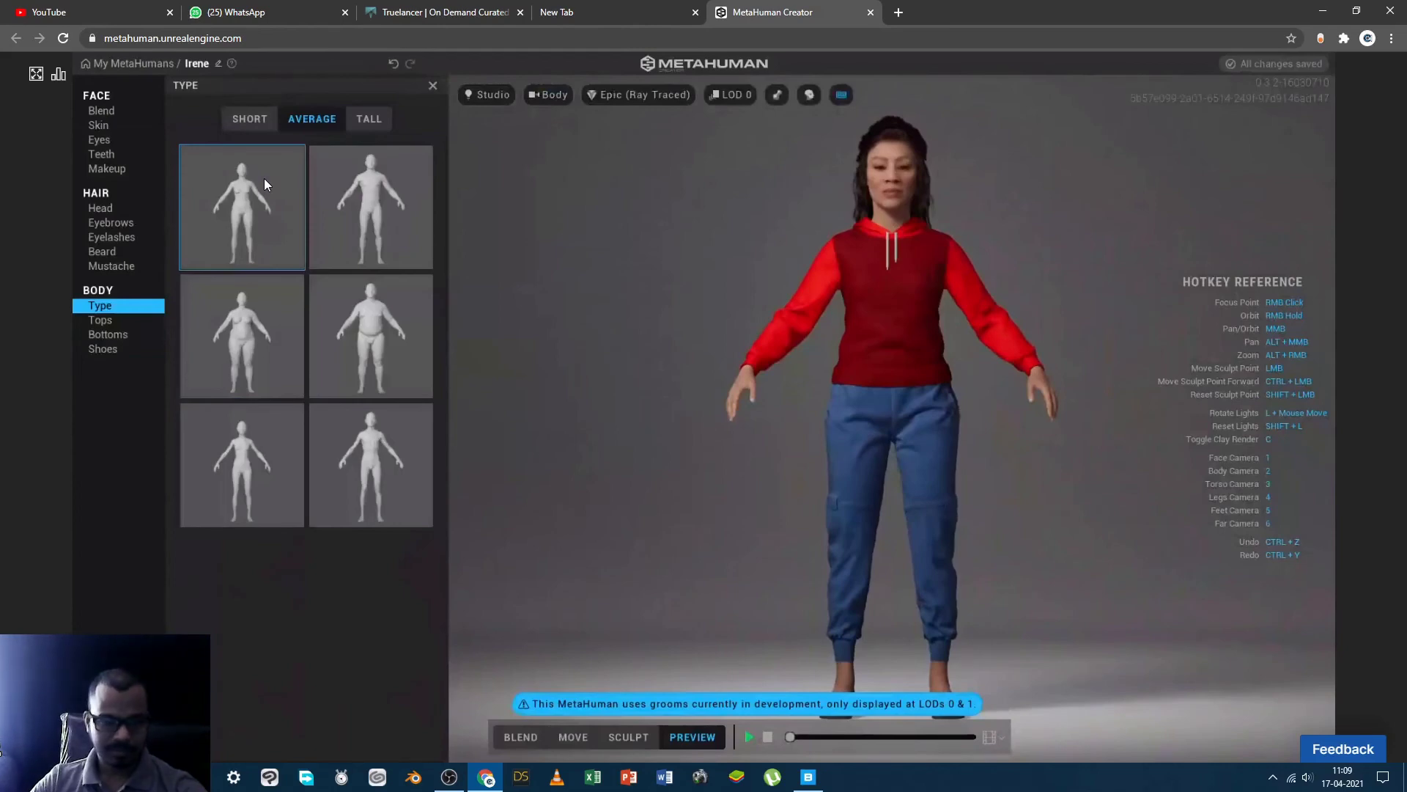
left_click(236, 453)
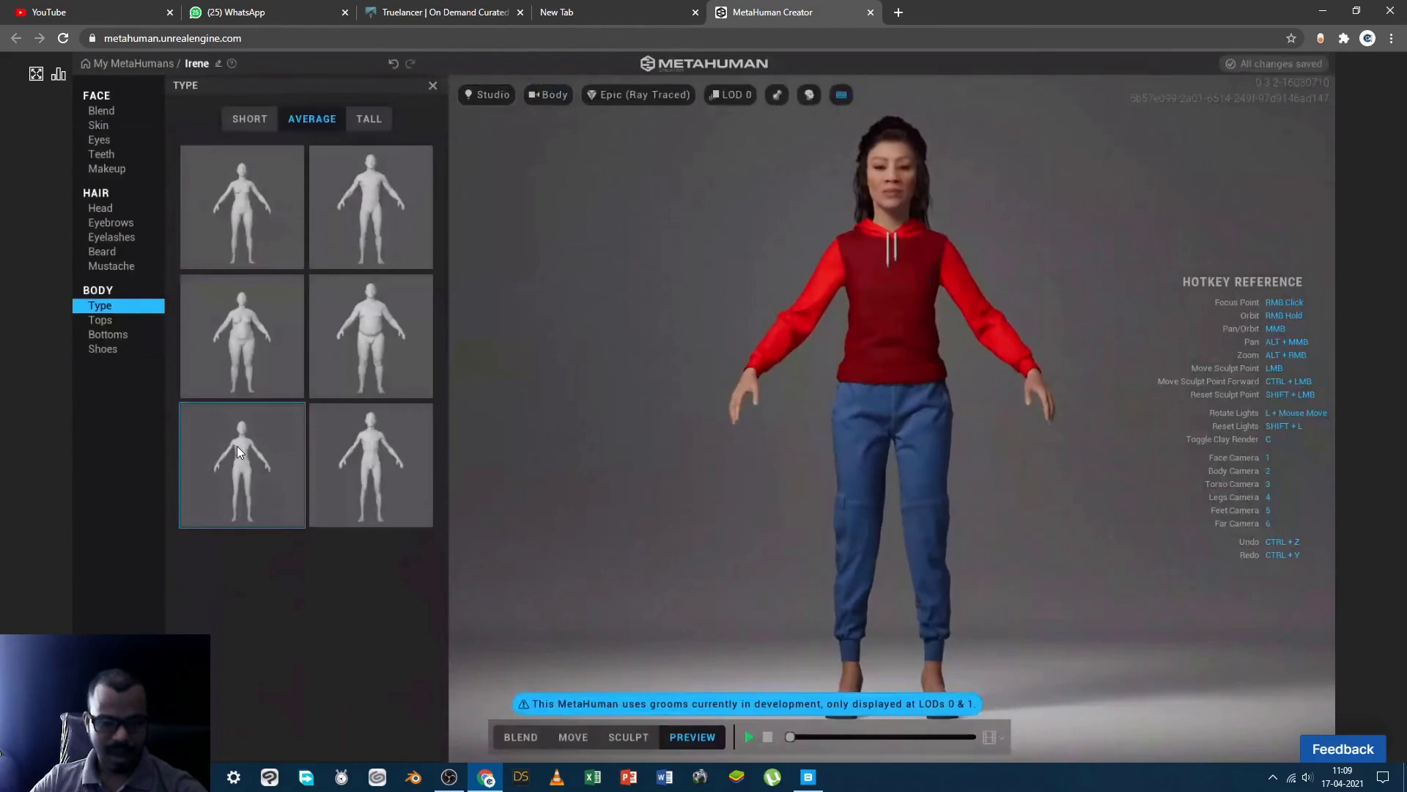
left_click(248, 337)
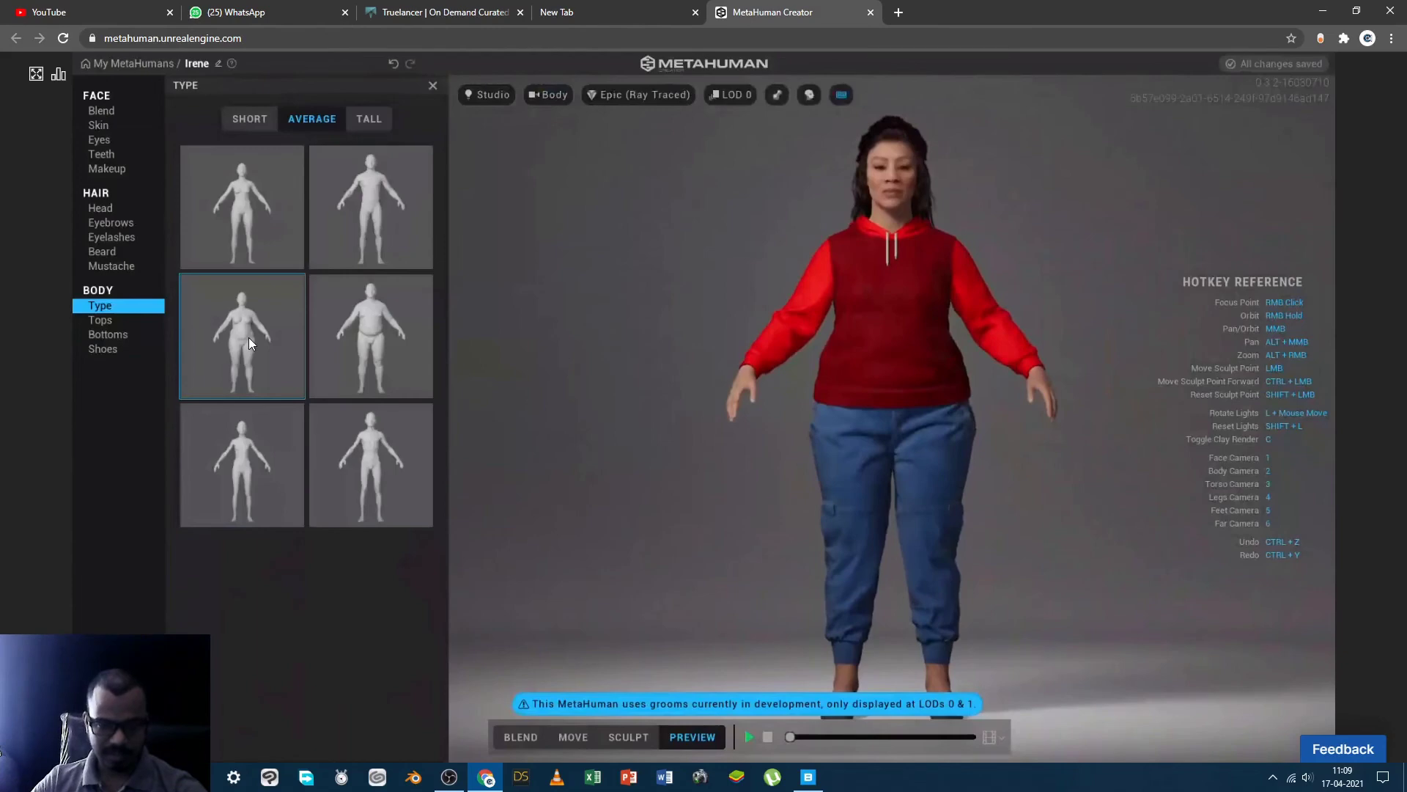
left_click(235, 240)
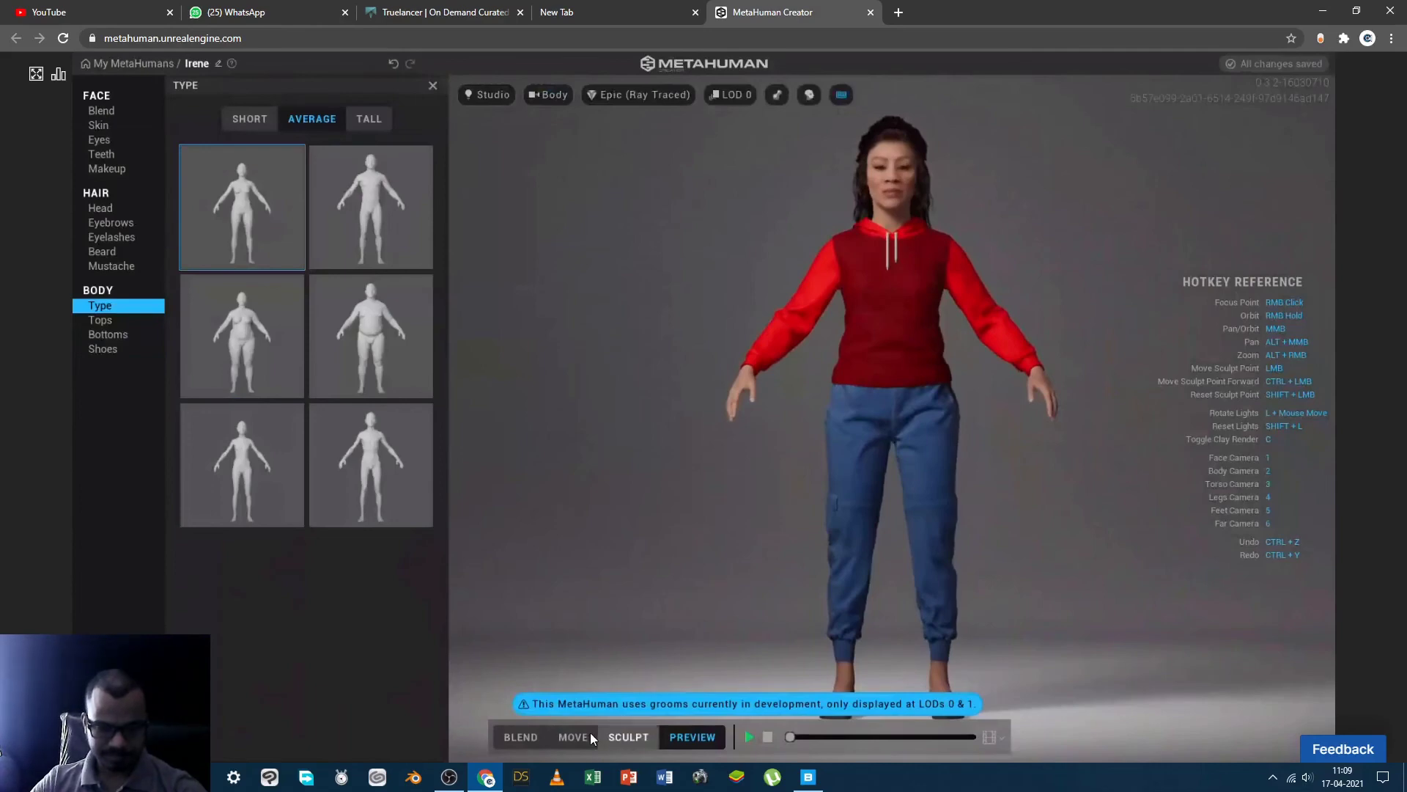
Switch to Sculpt mode and give Irene the heavy female body type of average height, after trying the heavy male one
left_click(627, 737)
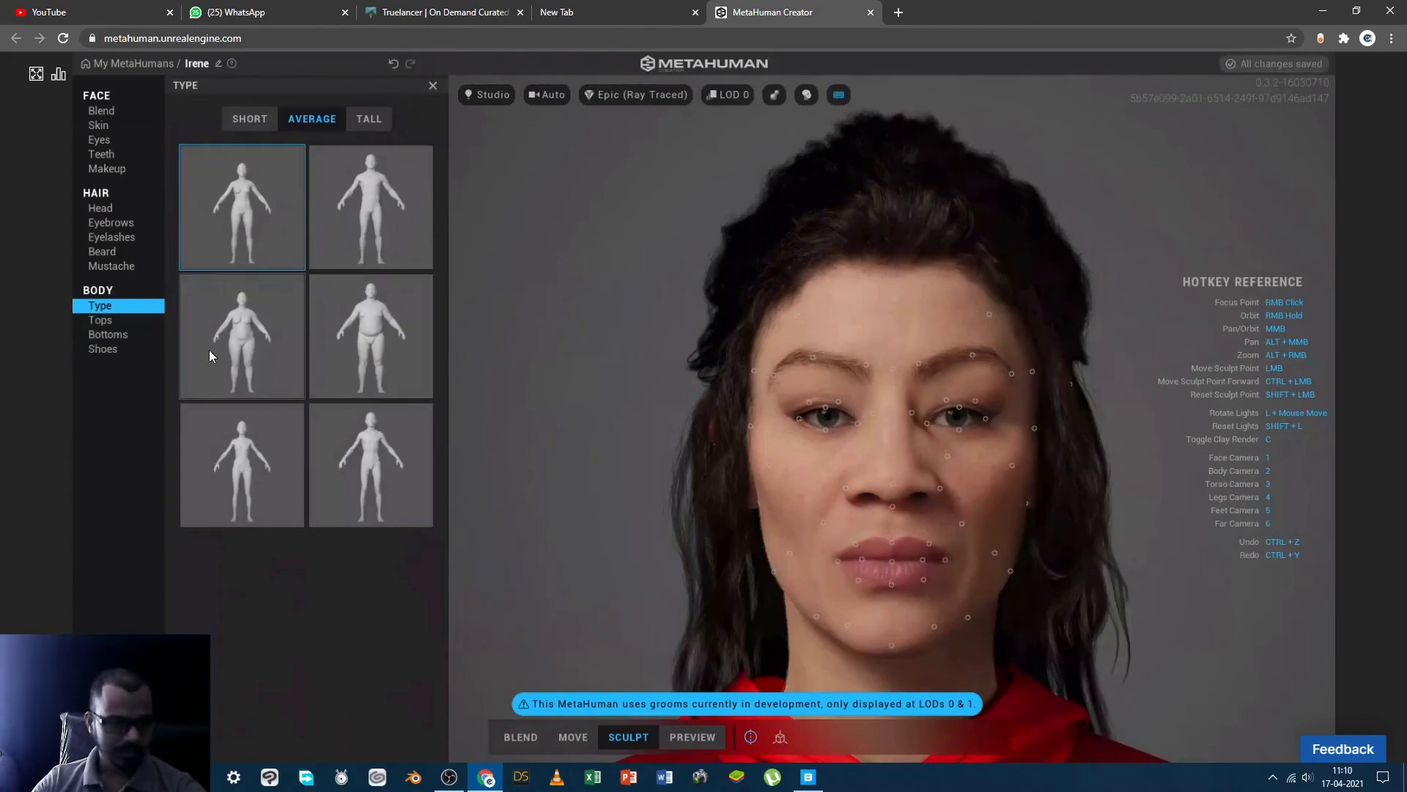
left_click(395, 336)
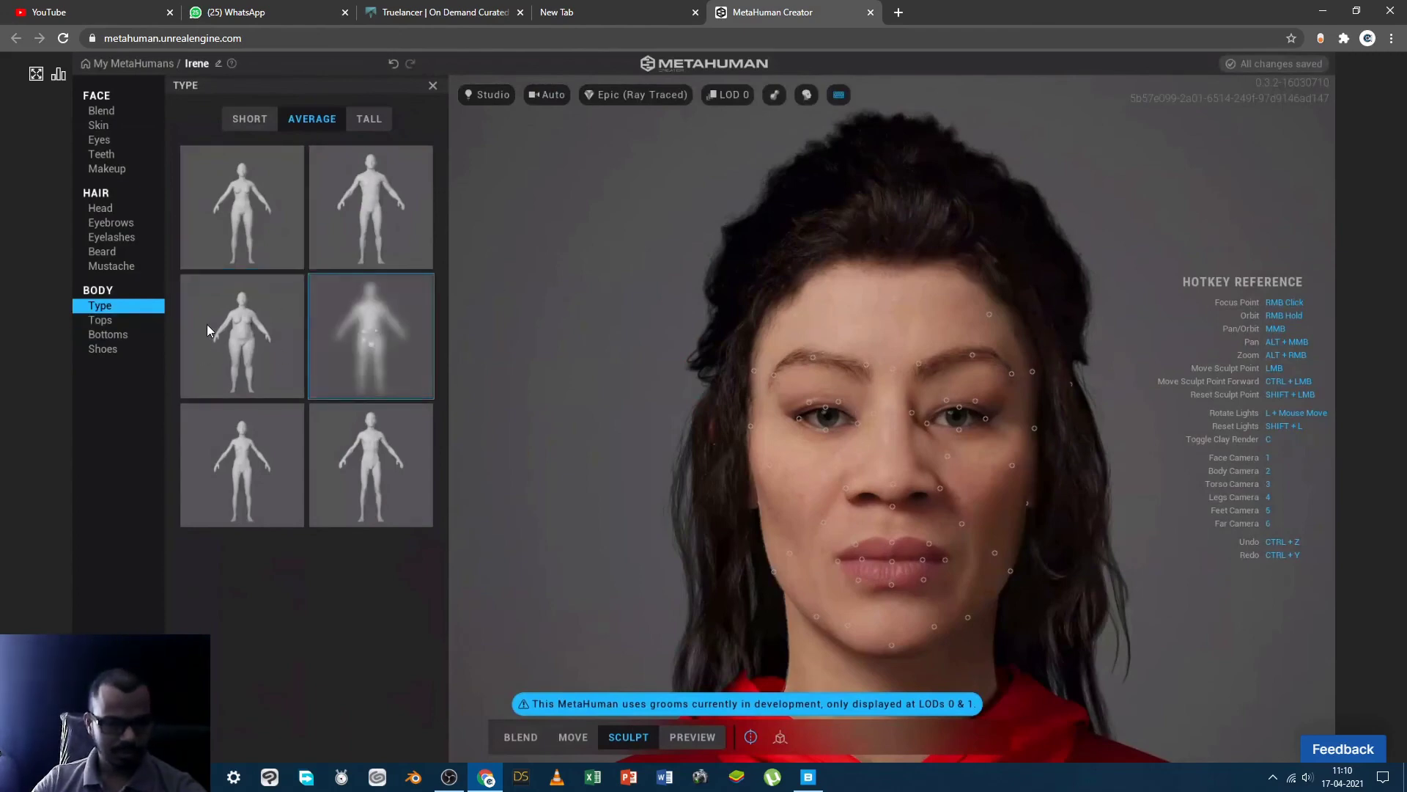
left_click(224, 335)
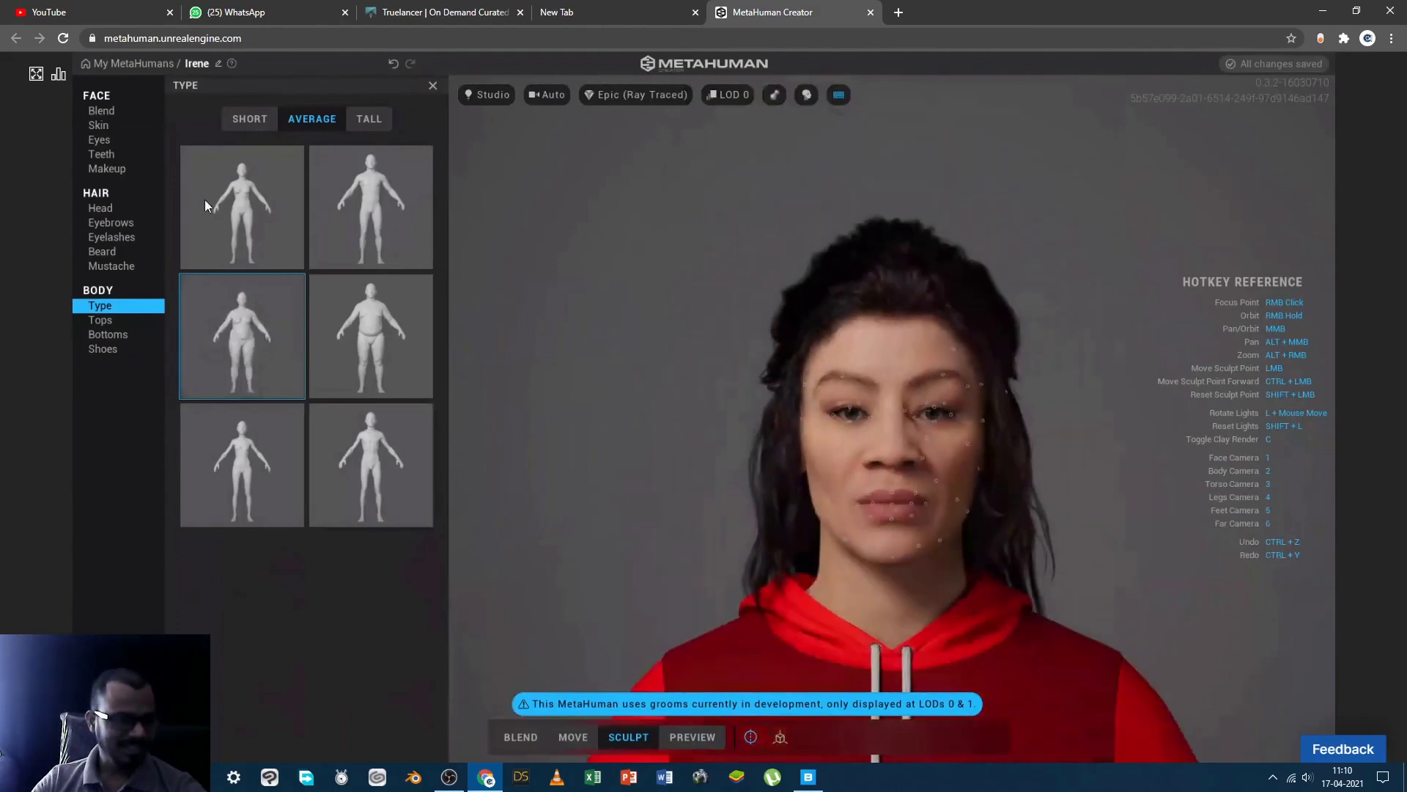
Try the large afro hairstyle on Irene and browse the other head hairstyles
left_click(107, 208)
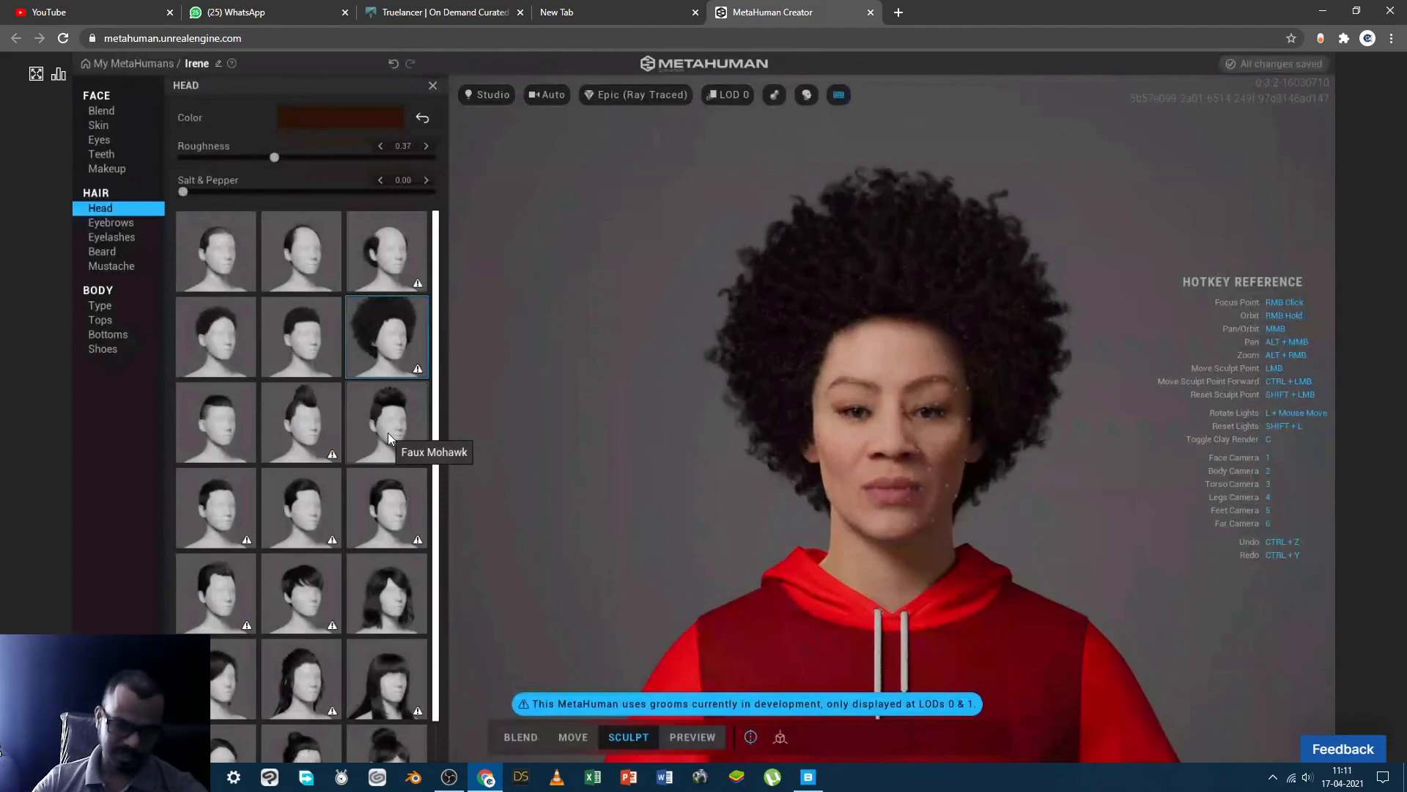
scroll(375, 466, "down", 1)
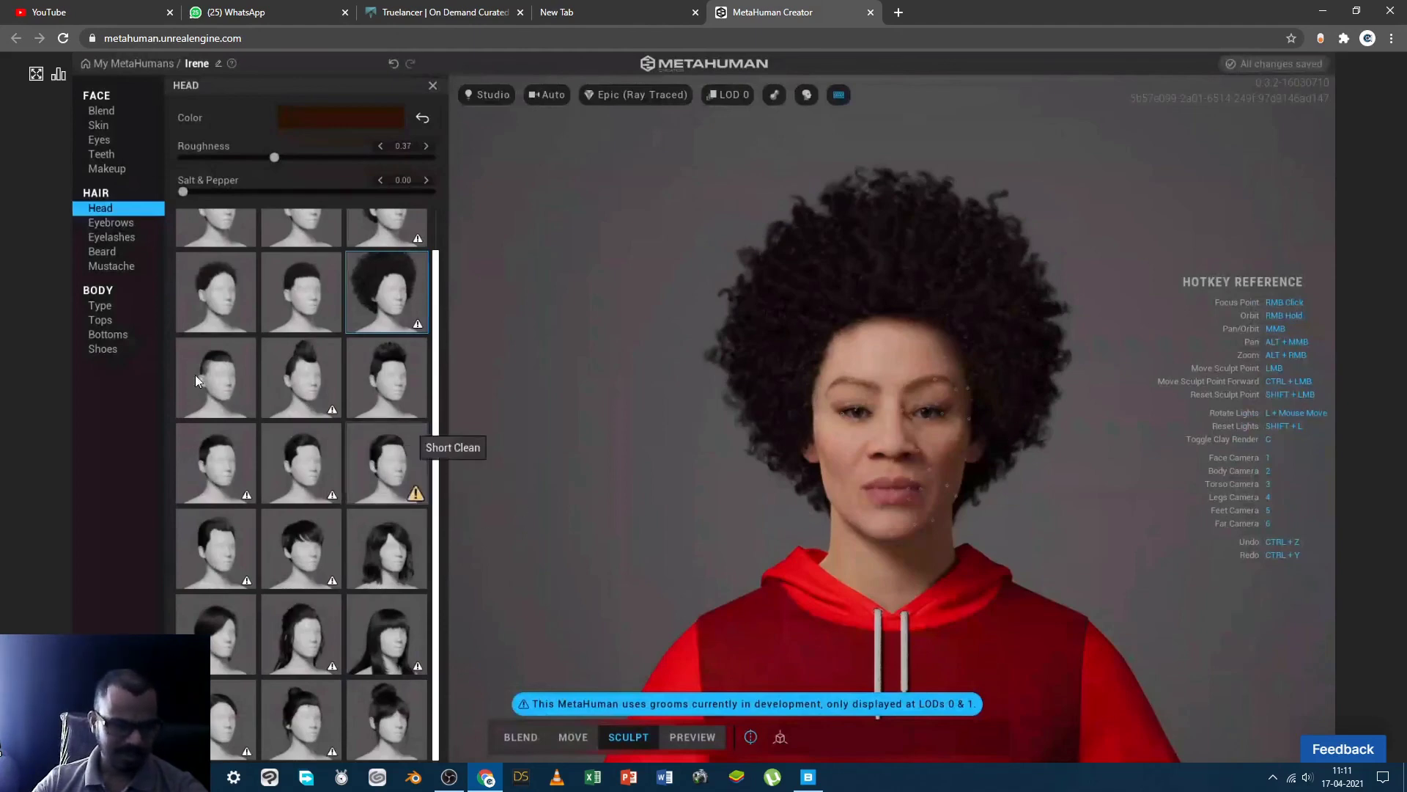
Compare several eyebrow styles on Irene, including Medium Messy Eyebrows, and settle on Medium Thin Eyebrows
left_click(107, 225)
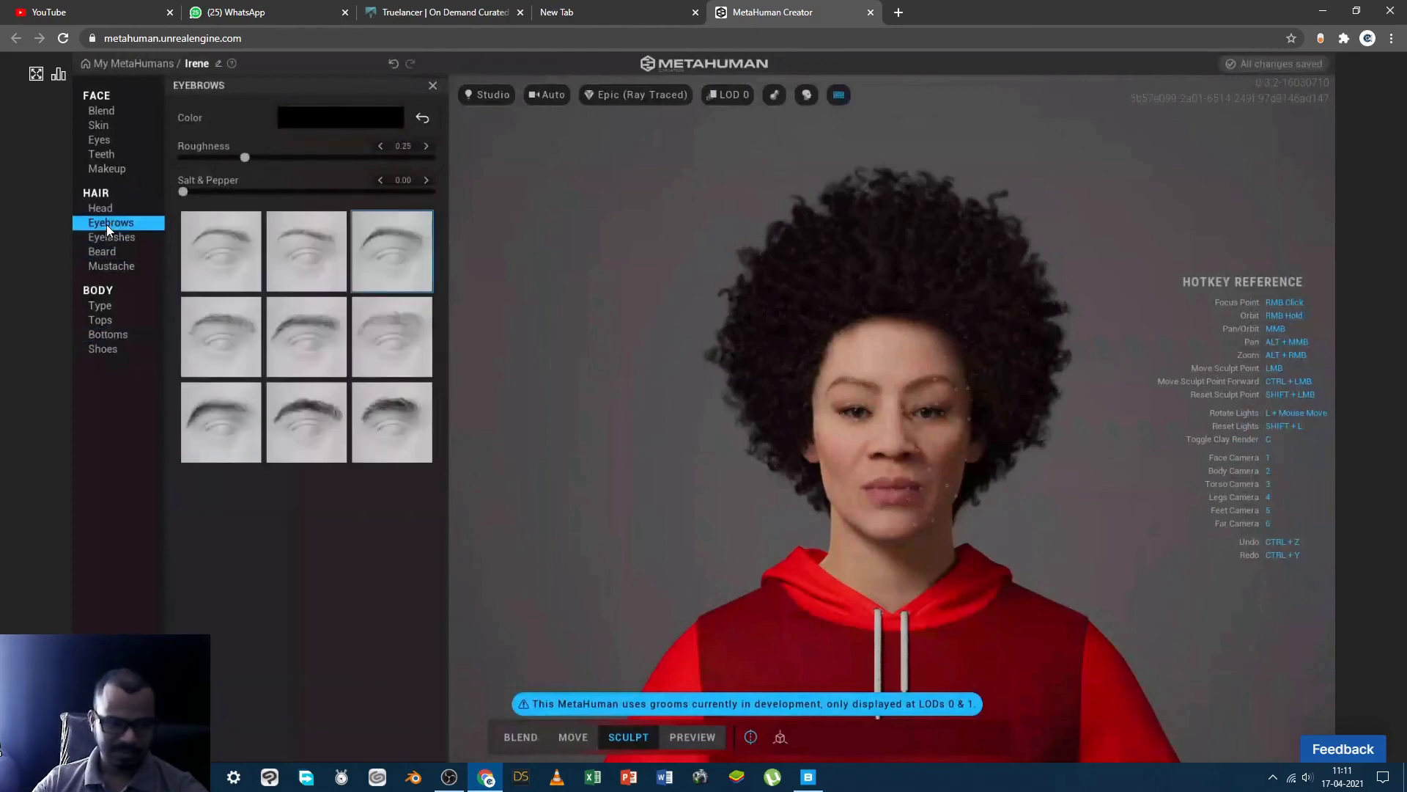
left_click(216, 429)
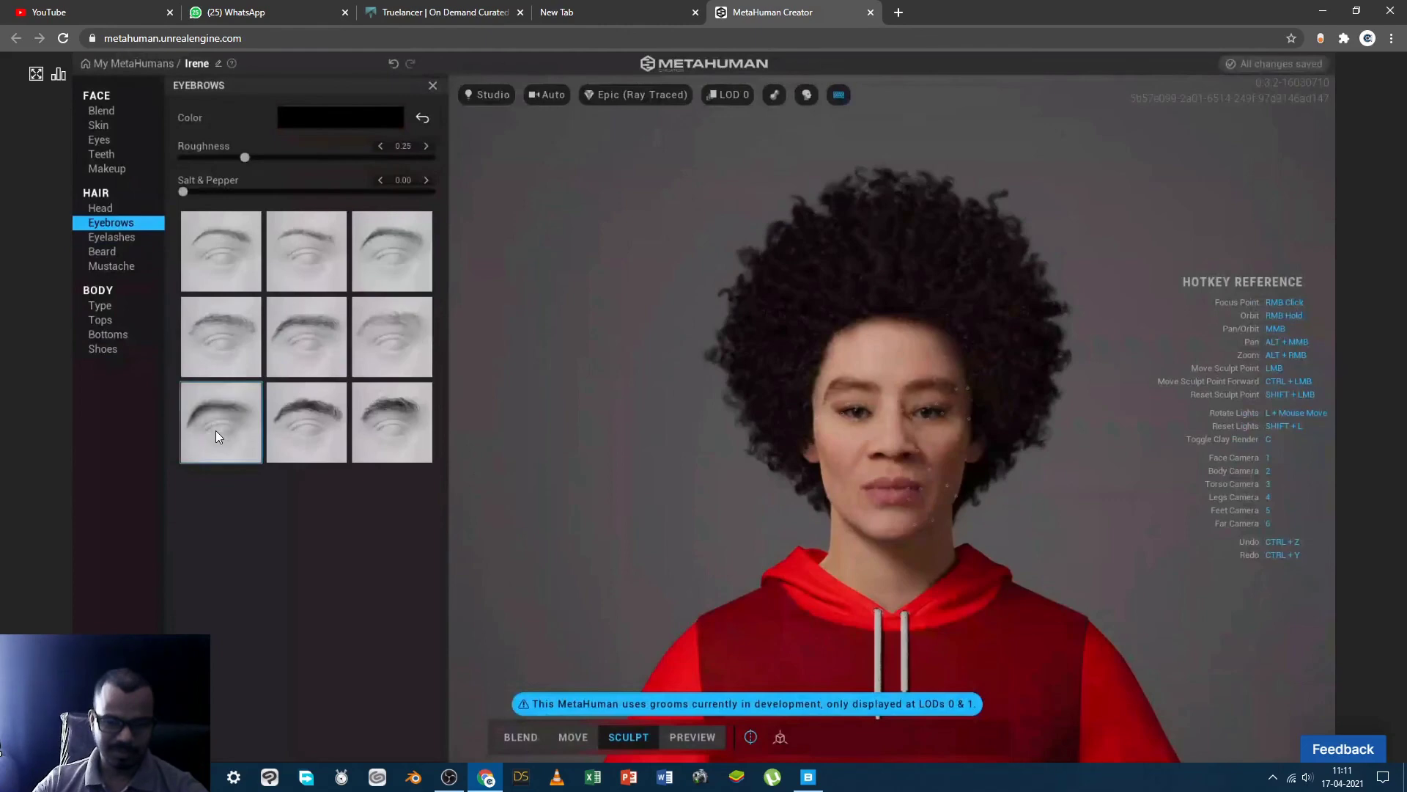
left_click(230, 322)
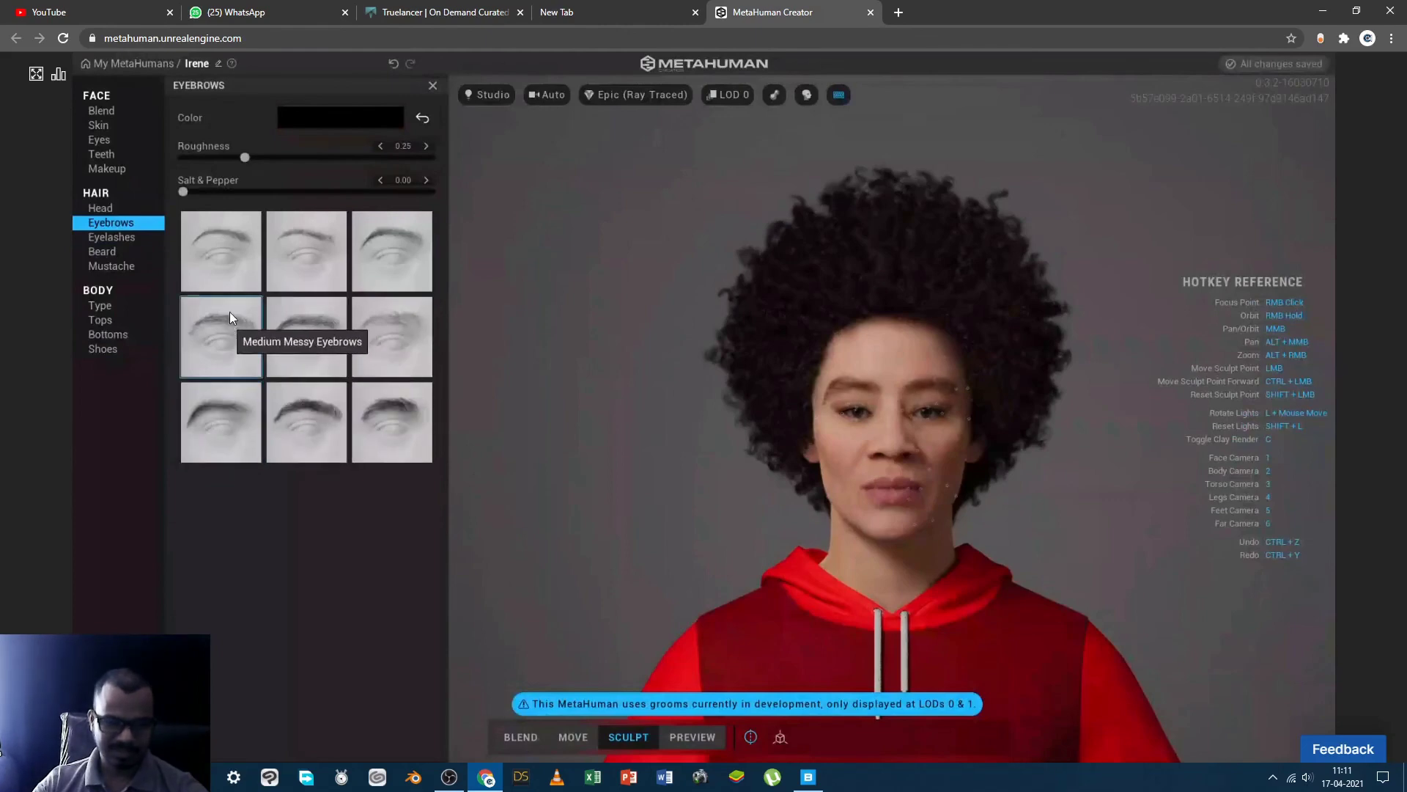
left_click(221, 266)
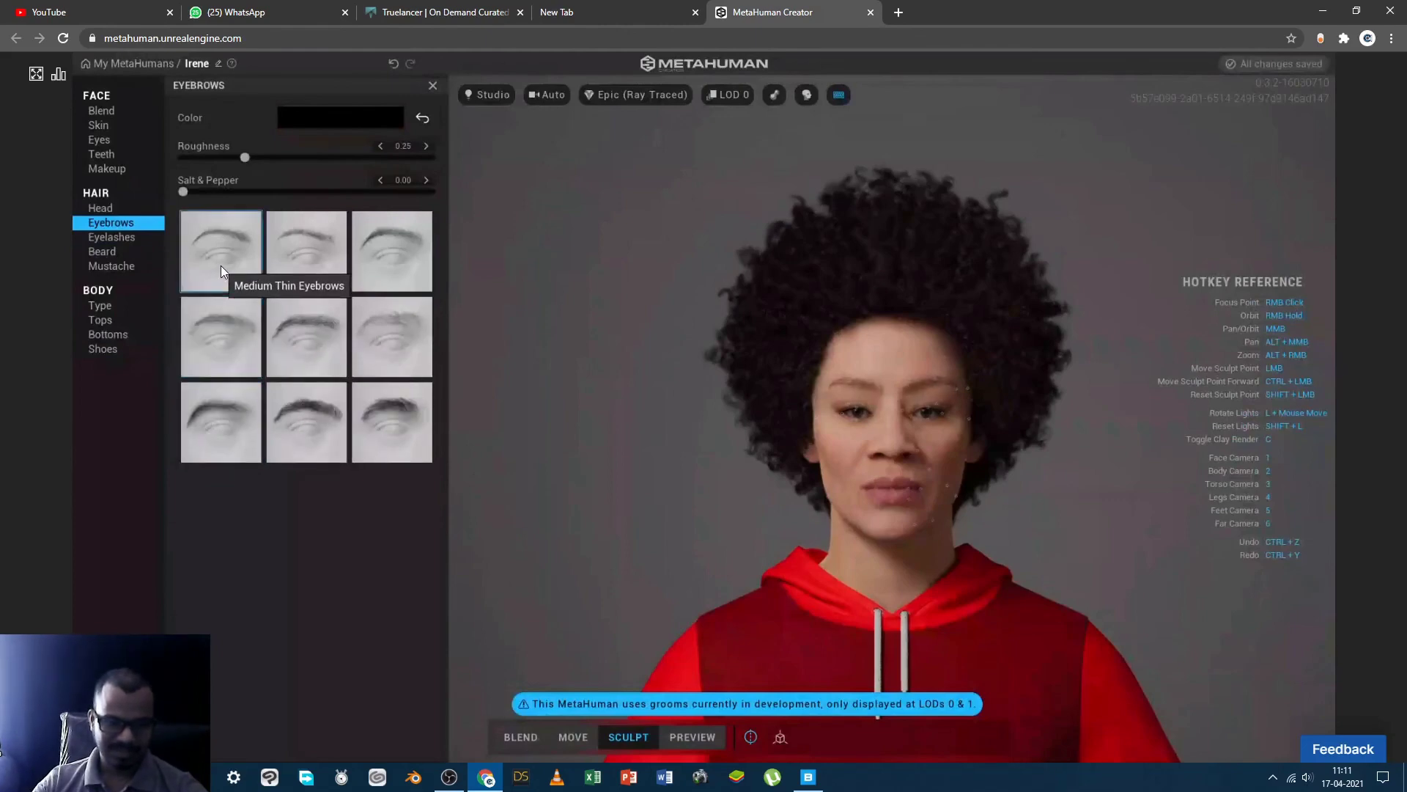
left_click(400, 258)
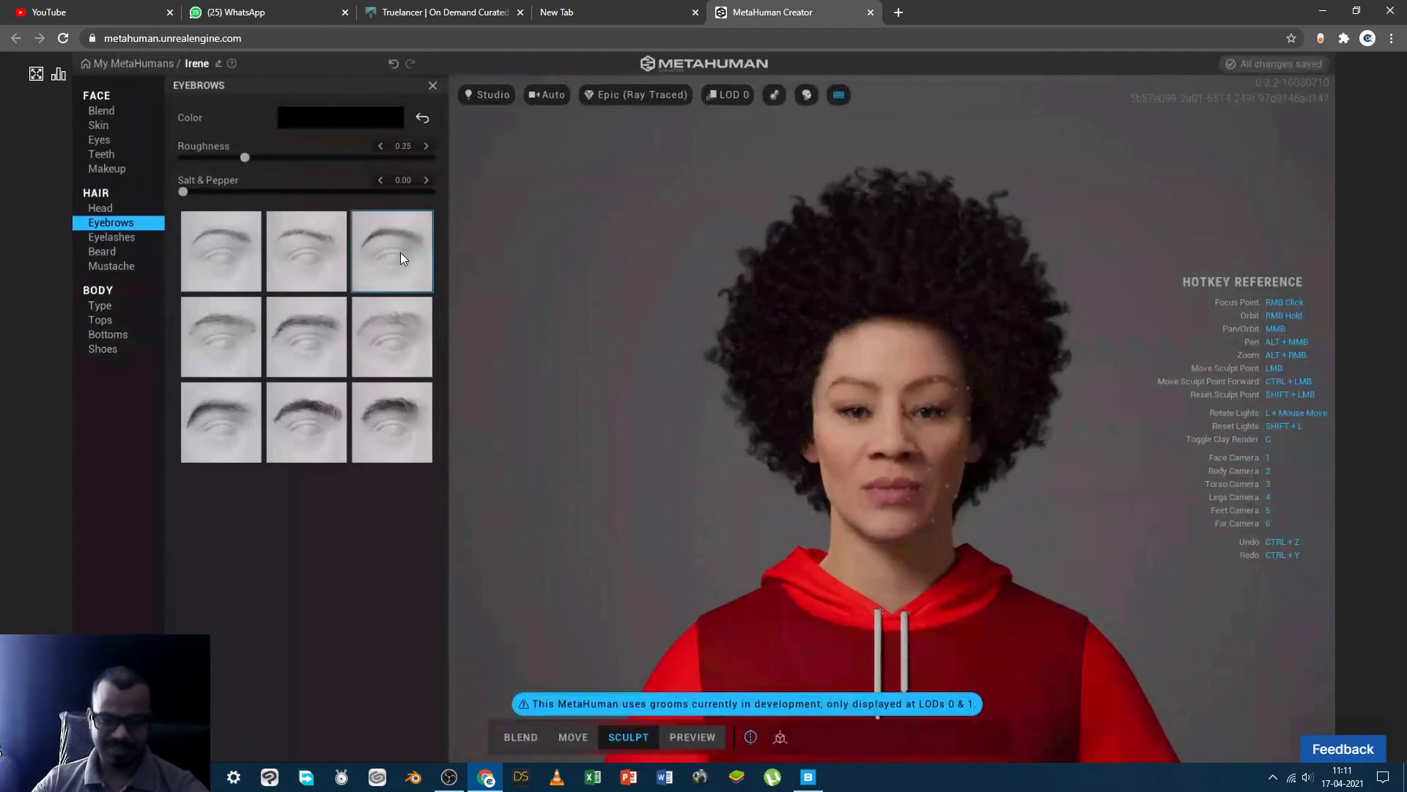
left_click(198, 249)
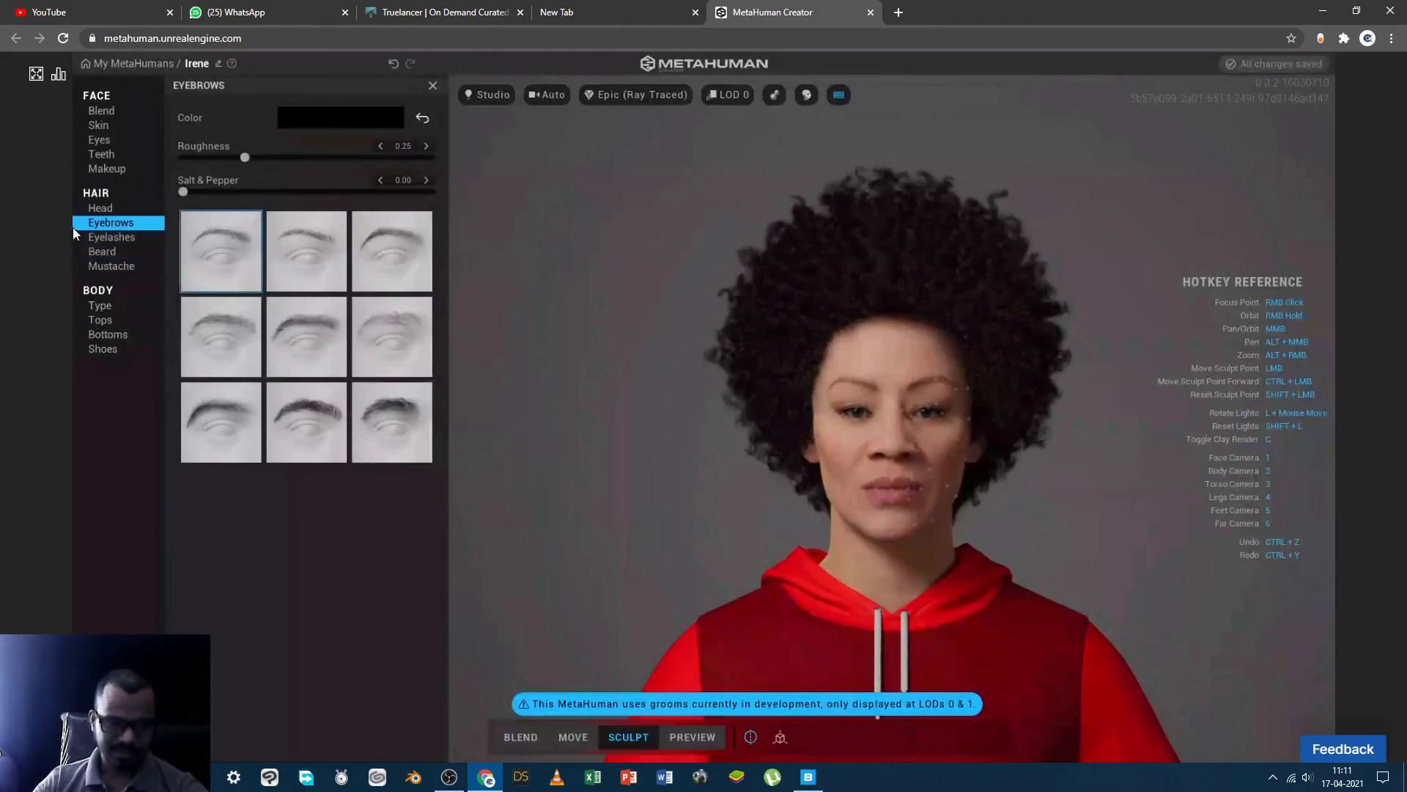
Look over the eyelash styles and give Irene the shoulder-length hairstyle with bangs
left_click(104, 236)
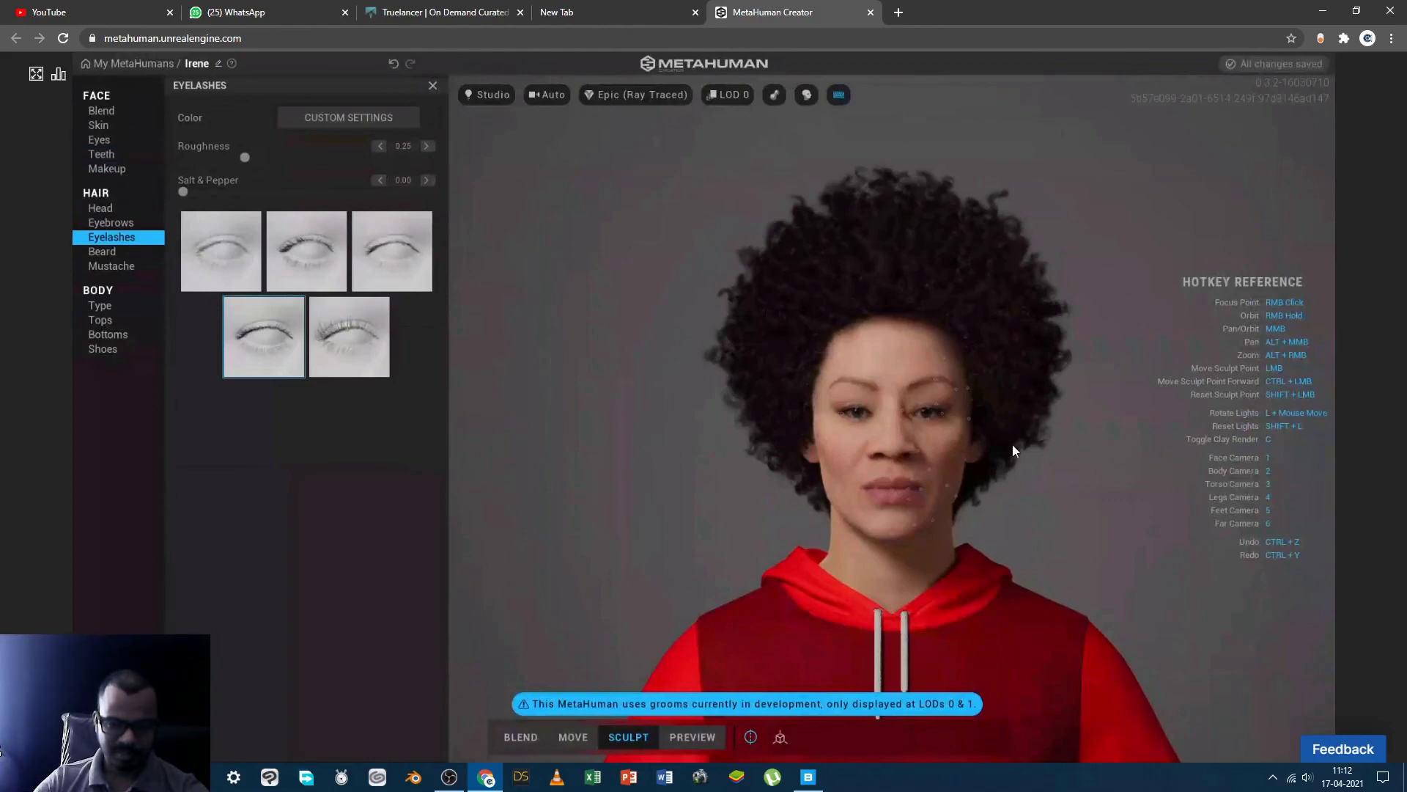
left_click(97, 209)
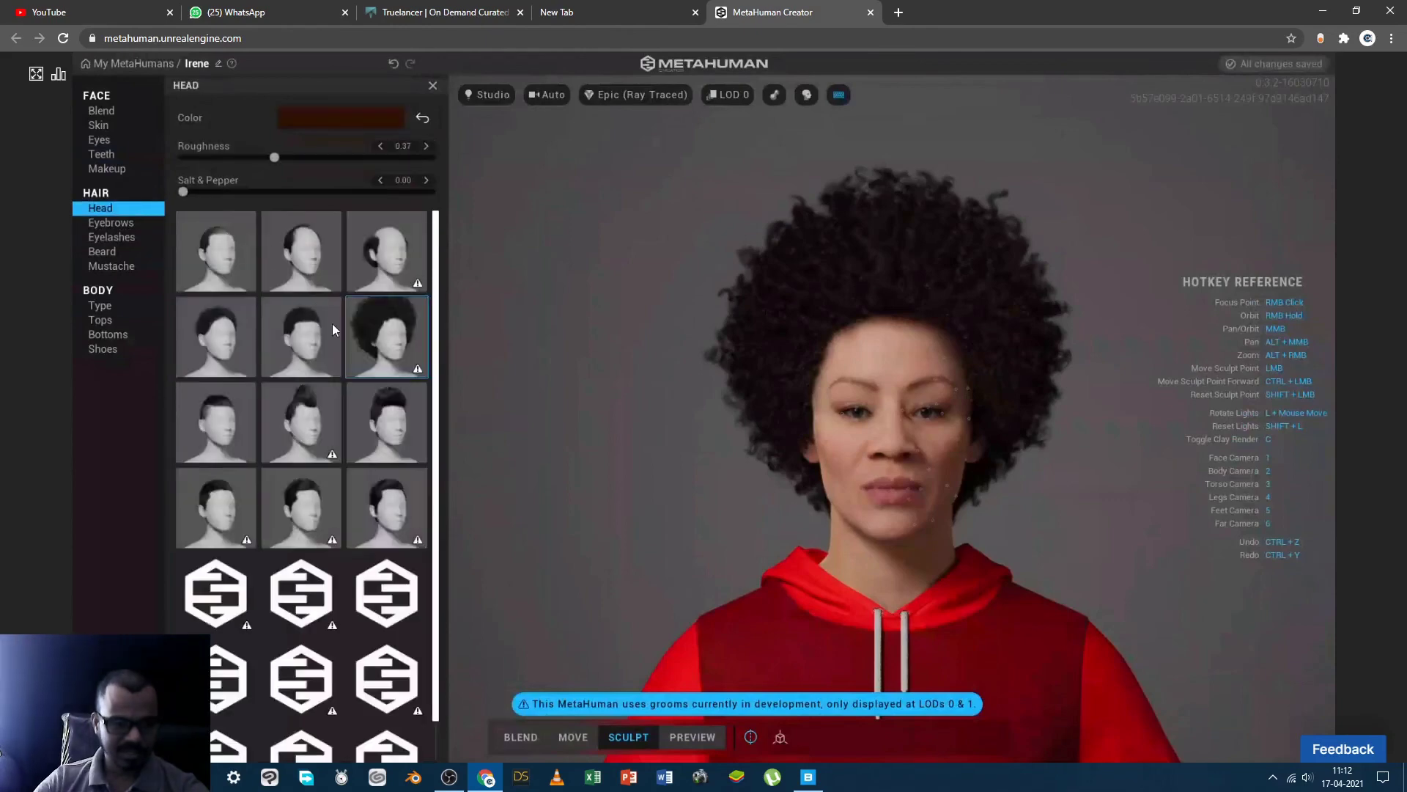
scroll(385, 440, "down", 1)
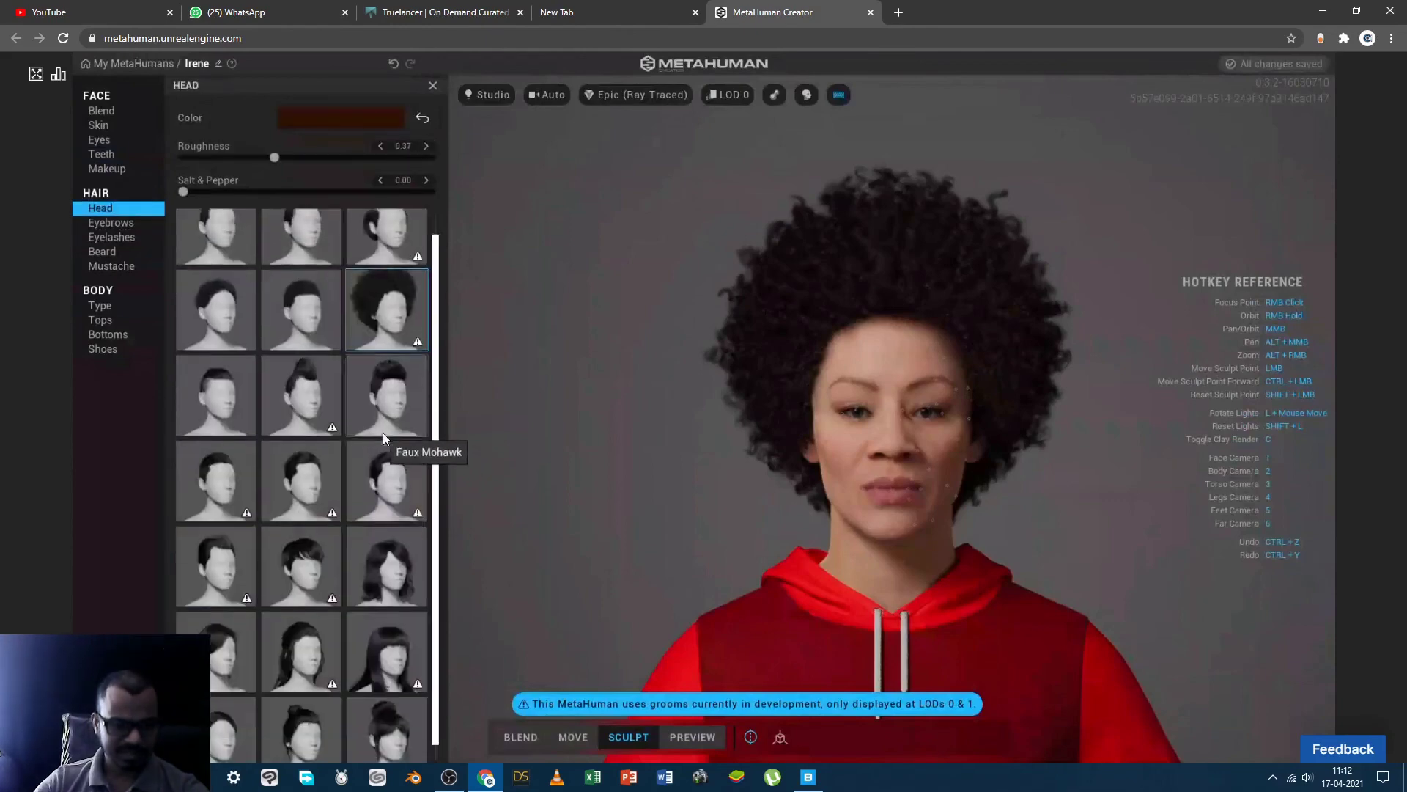
left_click(399, 543)
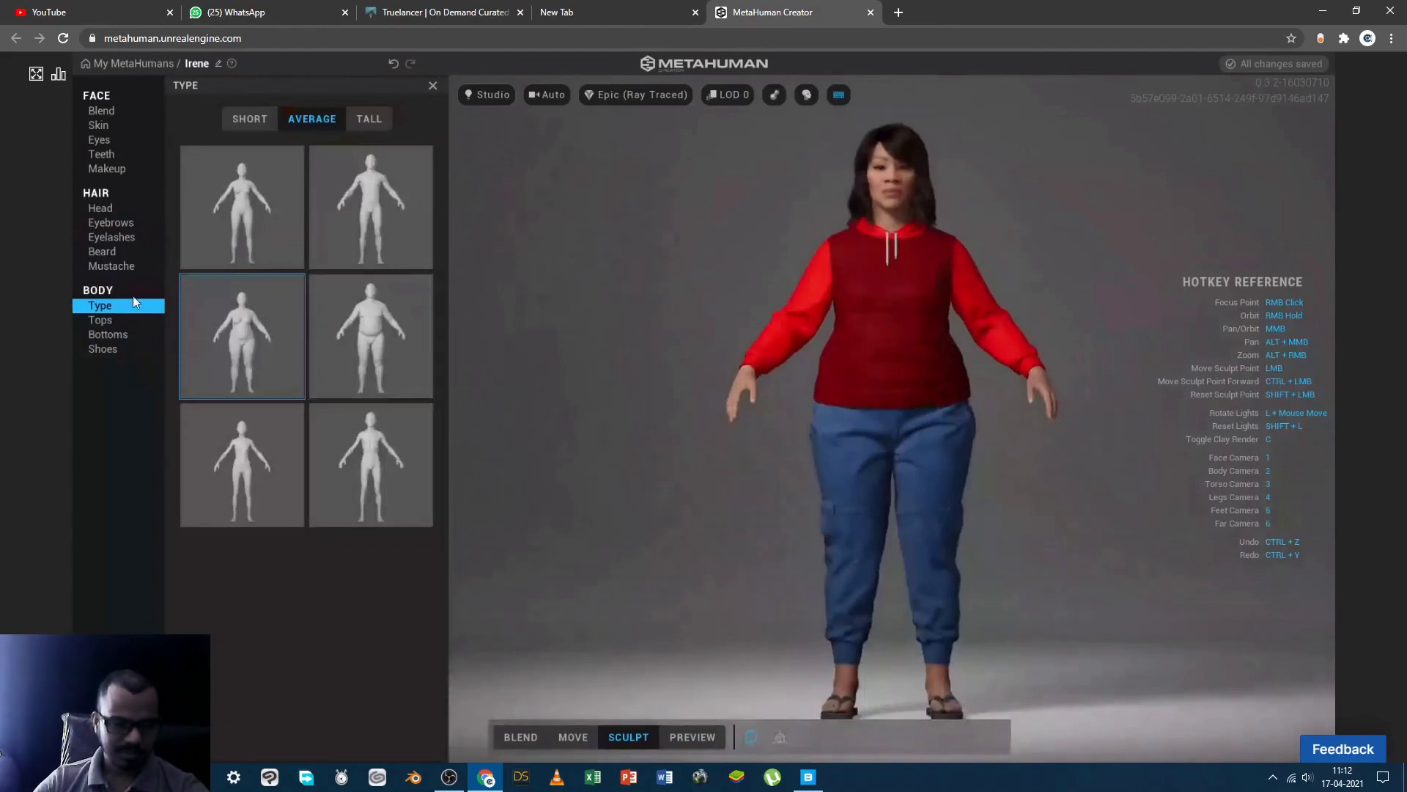
Remove Irene's hoodie and blue trousers so that only the underwear remains
left_click(95, 321)
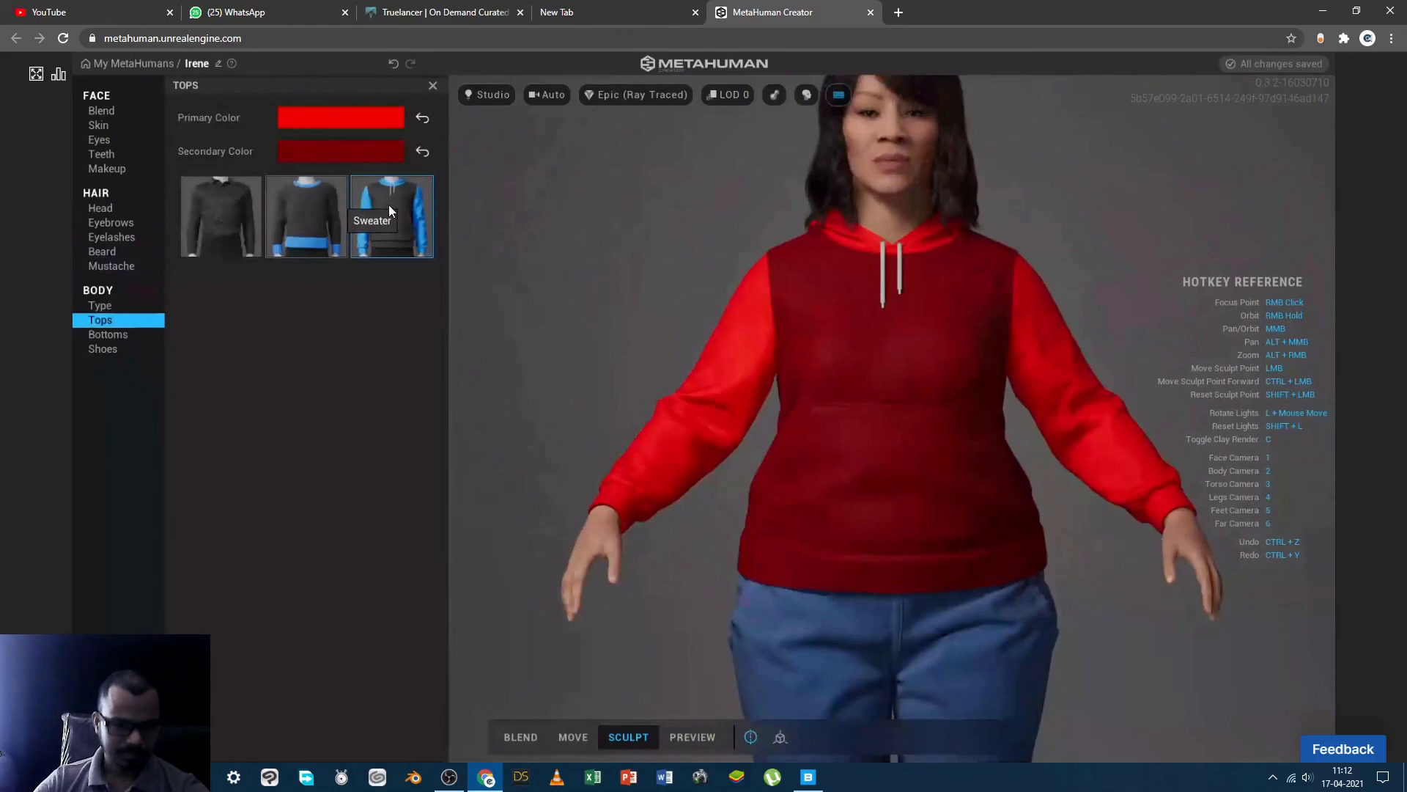
left_click(389, 210)
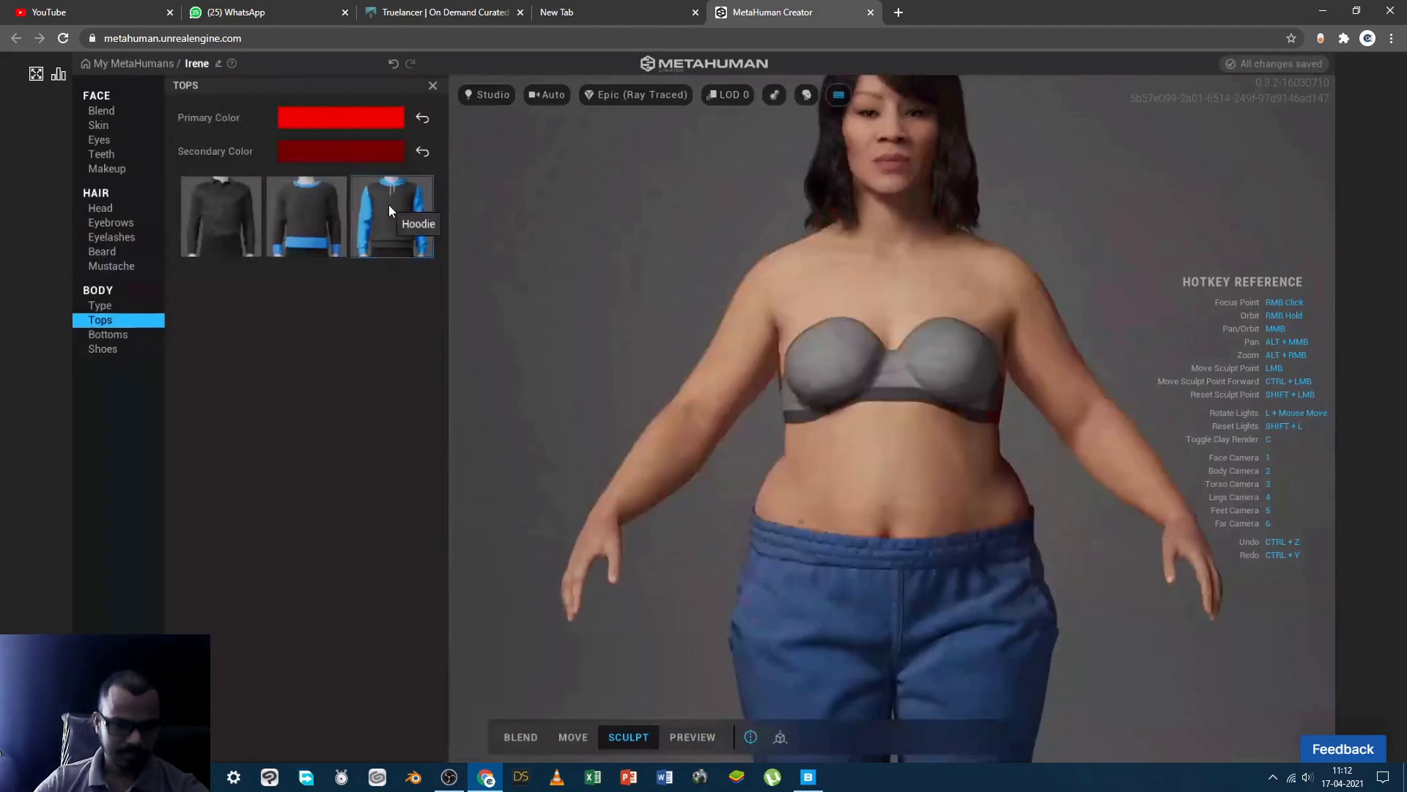
left_click(105, 336)
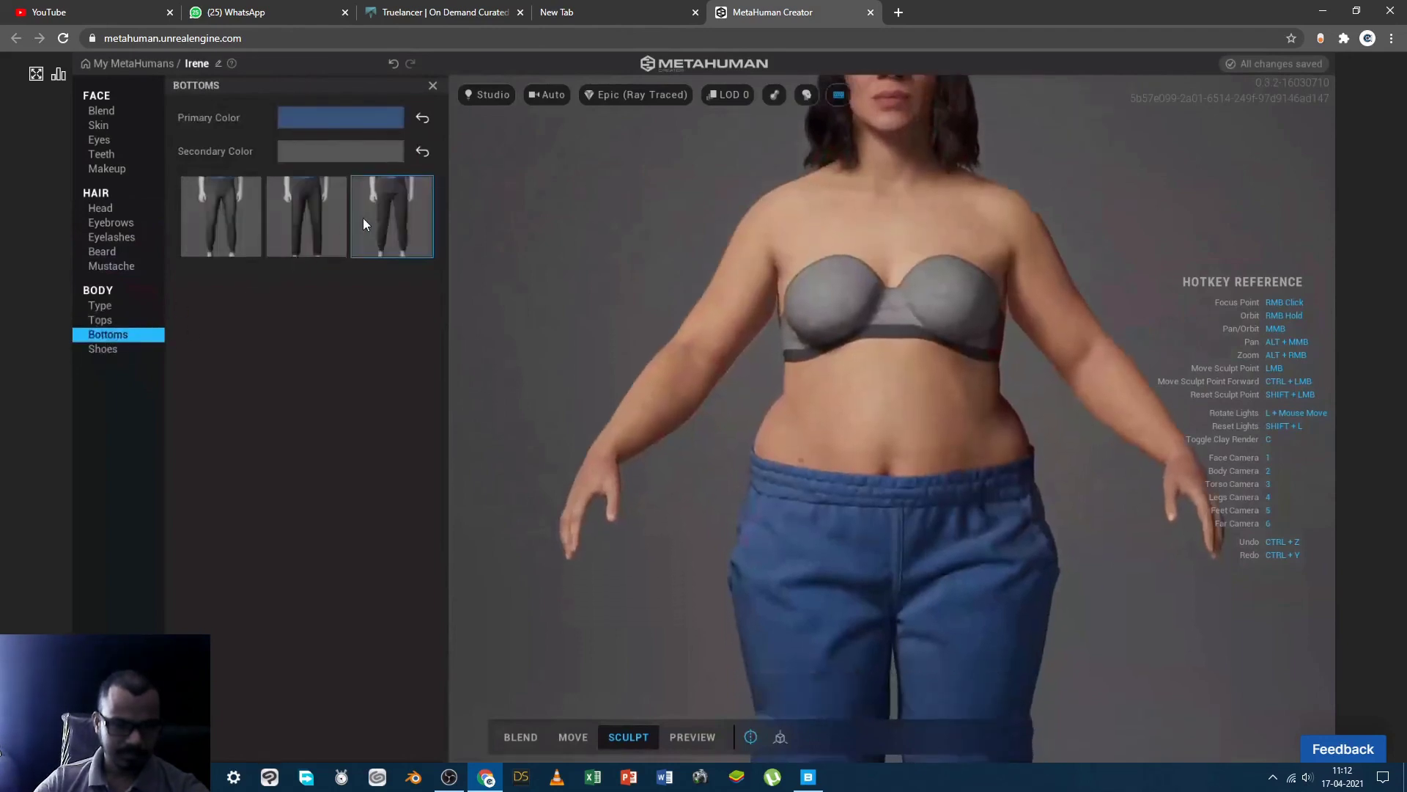
left_click(377, 211)
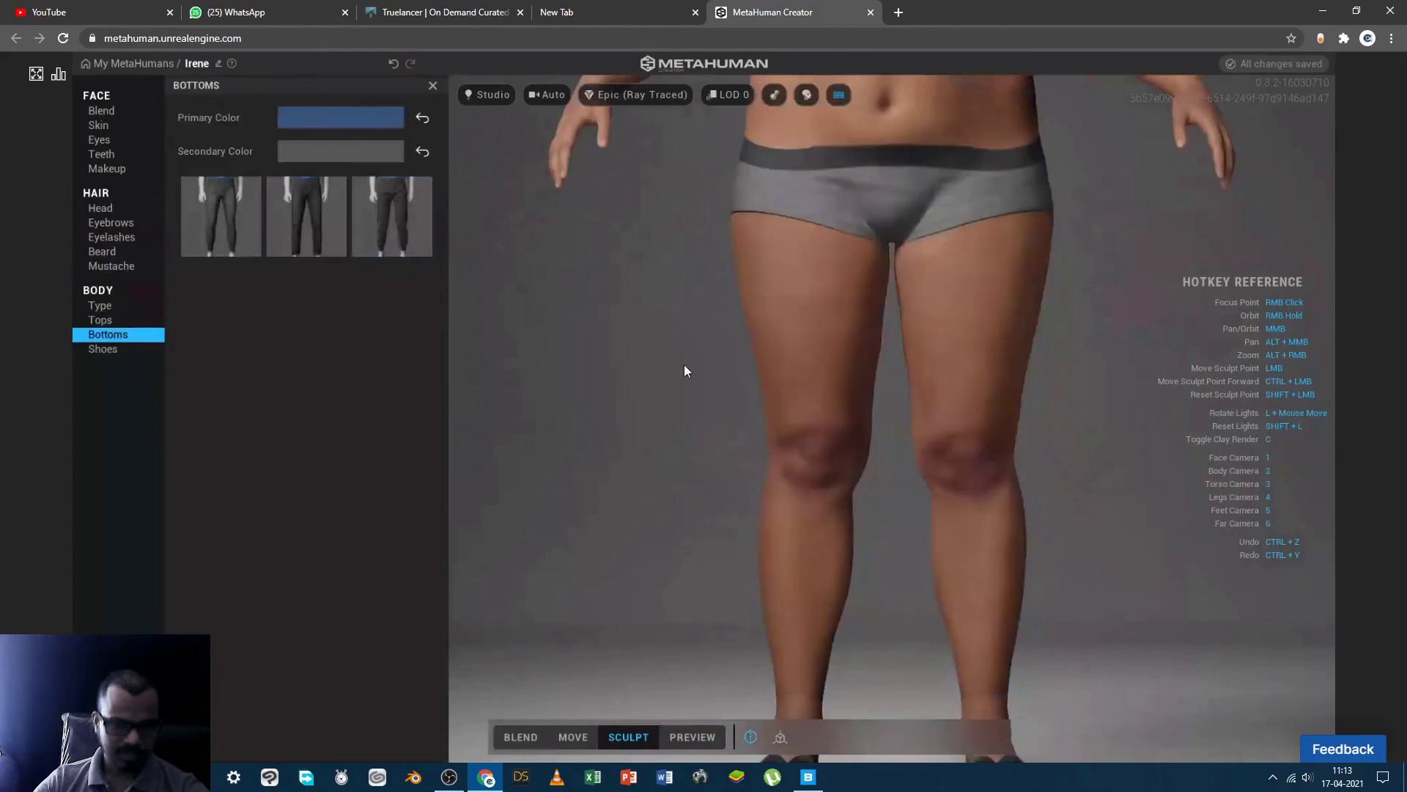
Compare the medium, heavy and slim average-height female body types with the Body camera, and settle on the slim one
left_click(551, 95)
left_click(533, 194)
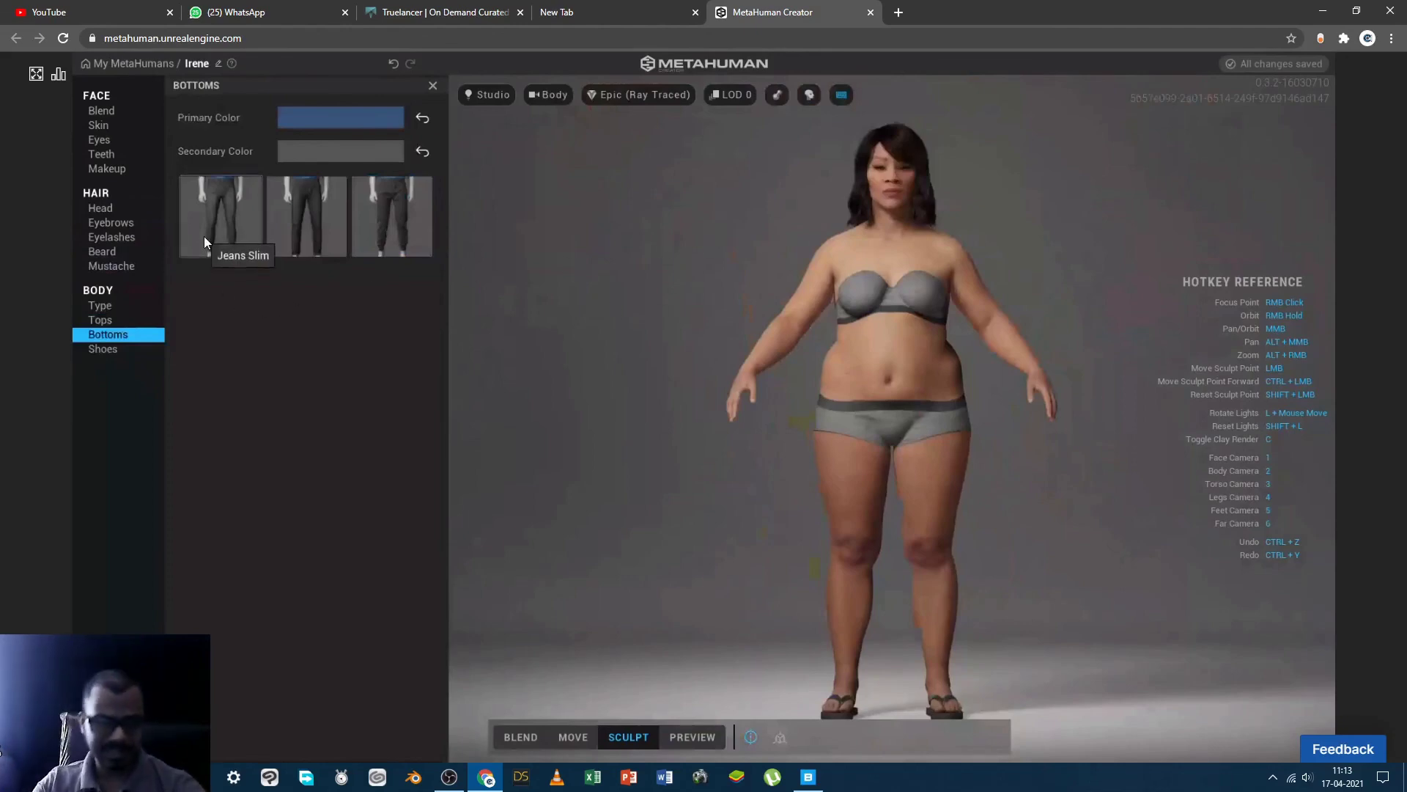
left_click(107, 305)
left_click(284, 215)
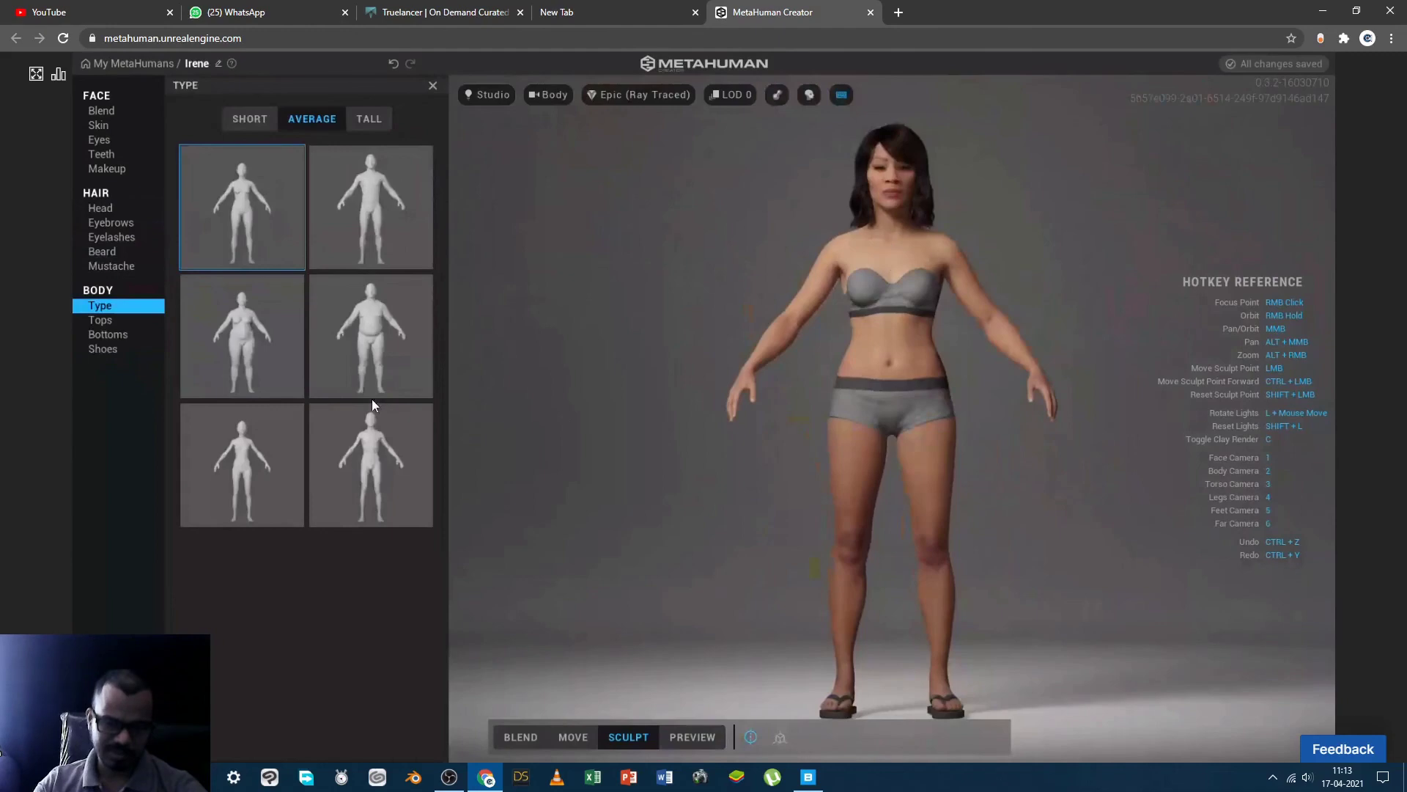
left_click(243, 330)
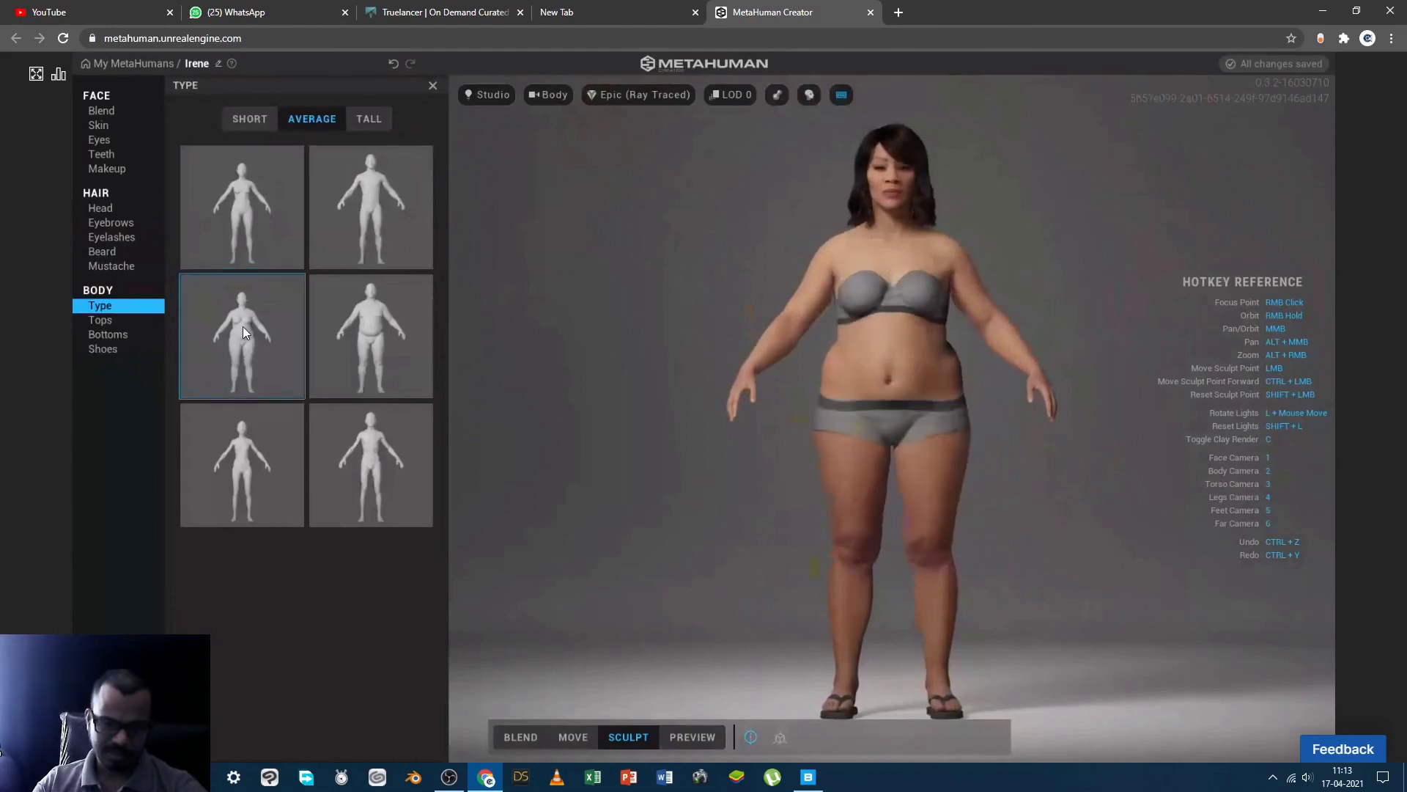
left_click(233, 468)
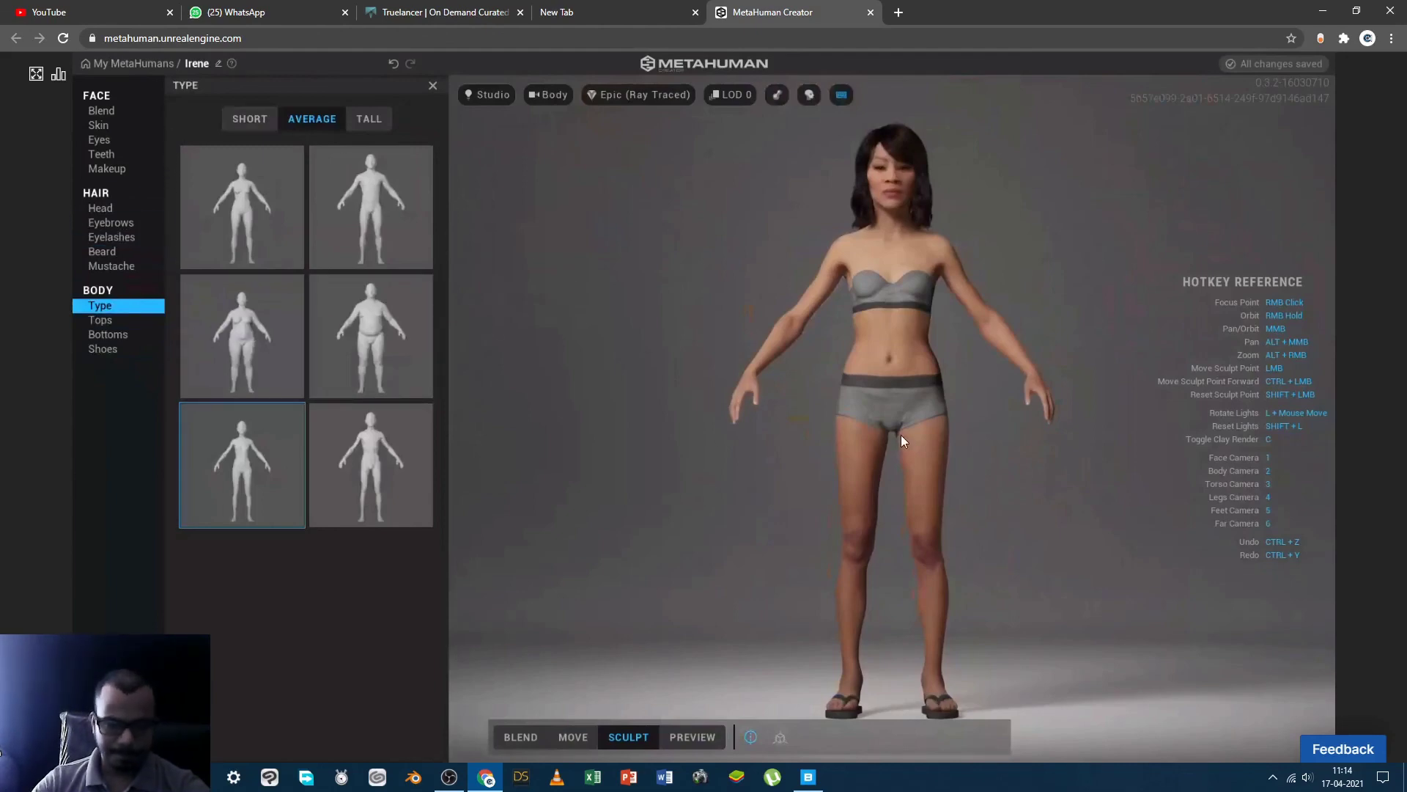
left_click(106, 322)
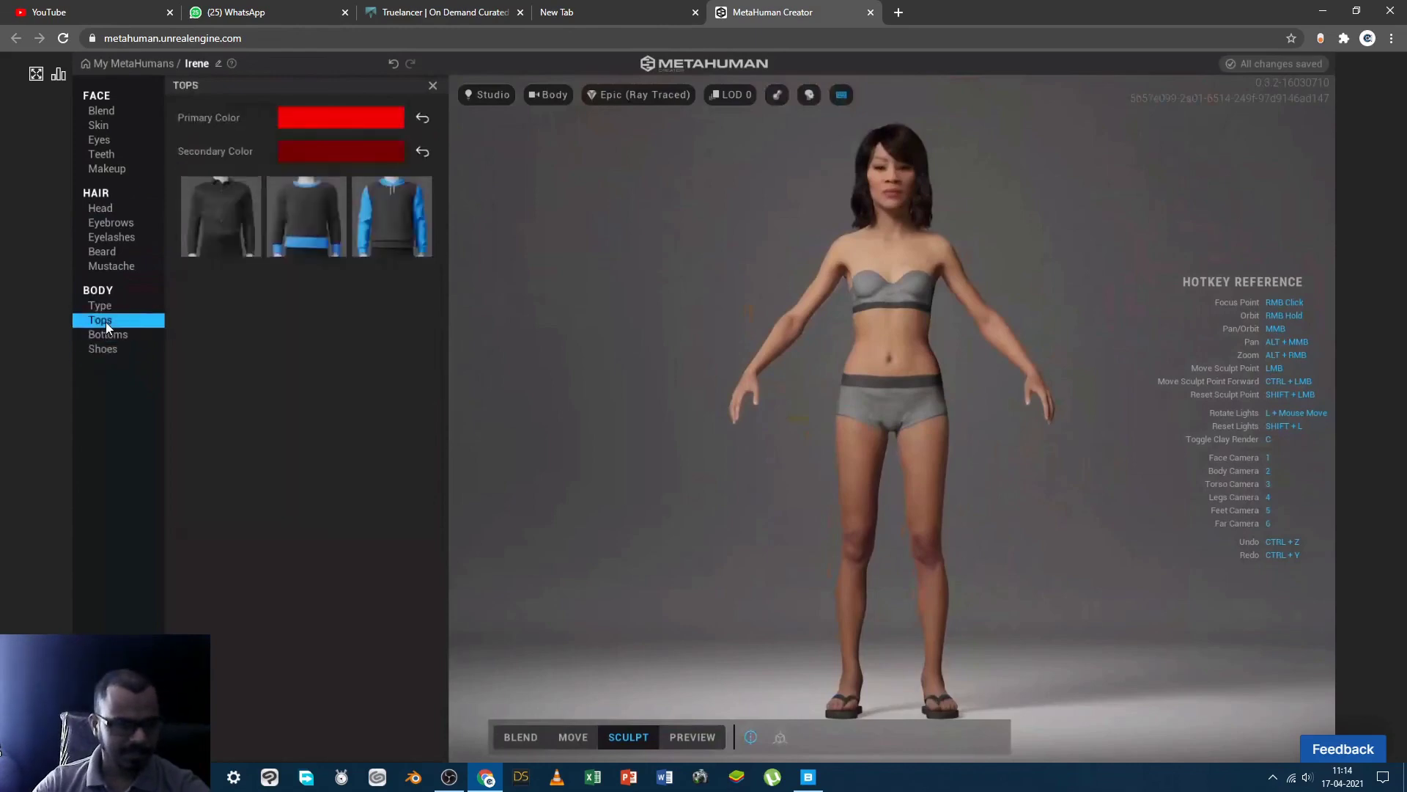
left_click(104, 336)
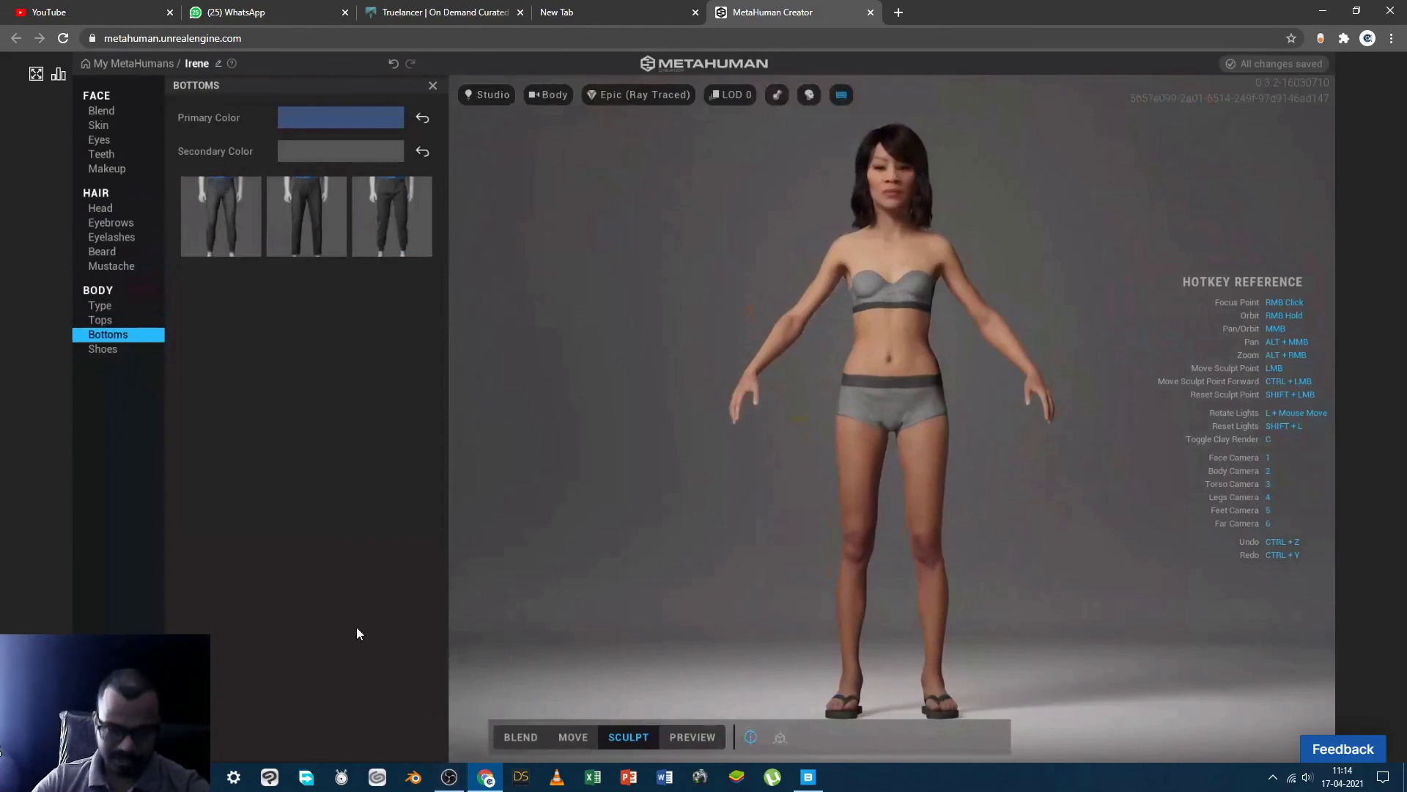
left_click(450, 778)
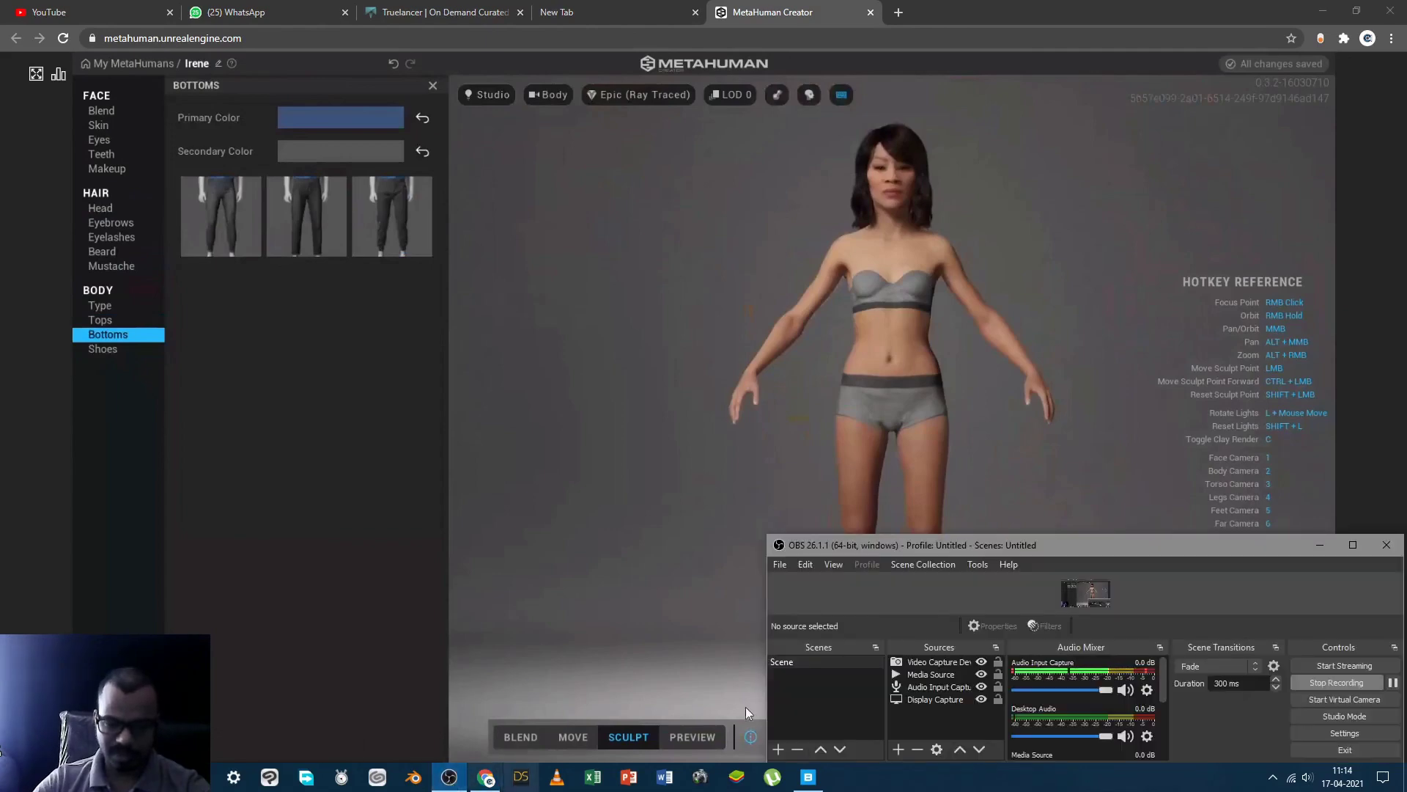
left_click(1356, 683)
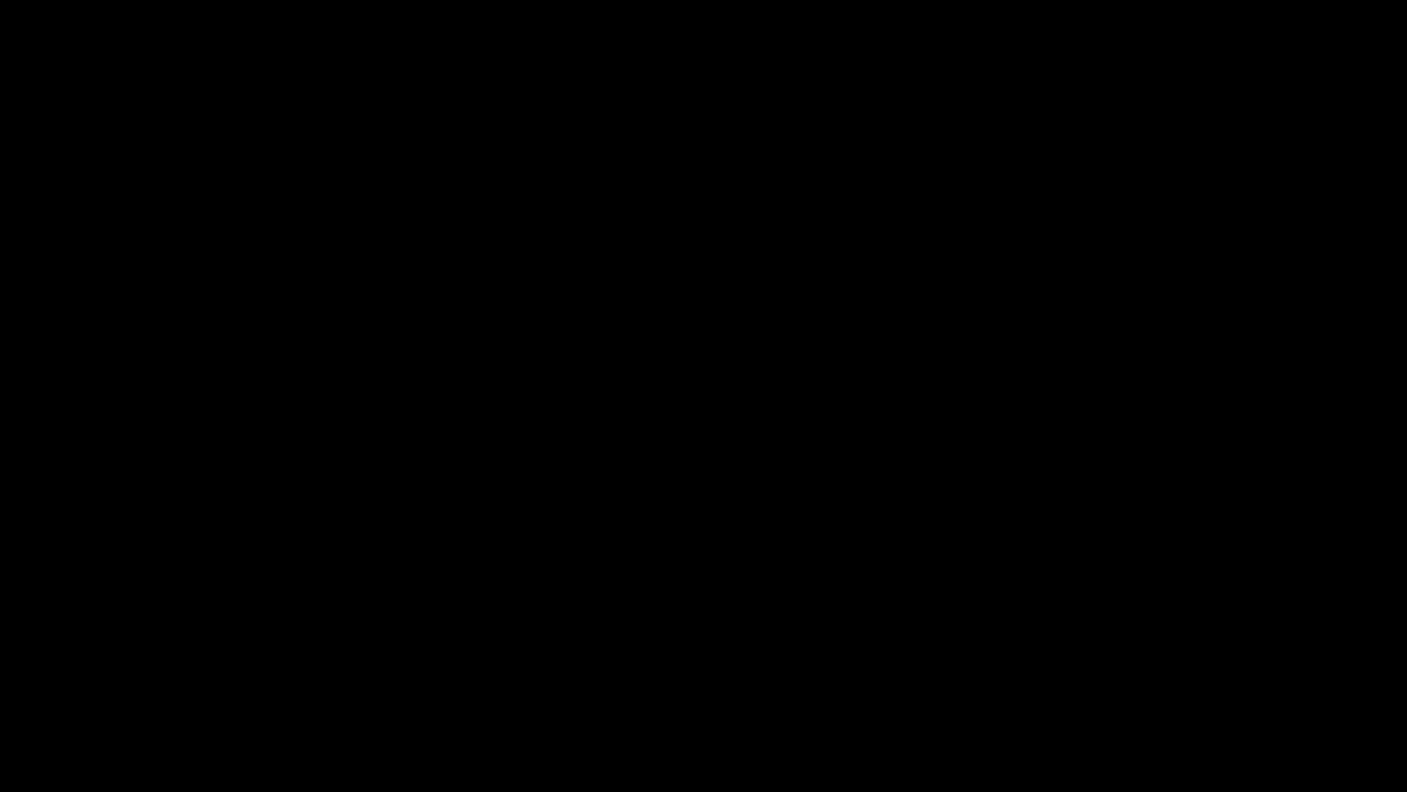